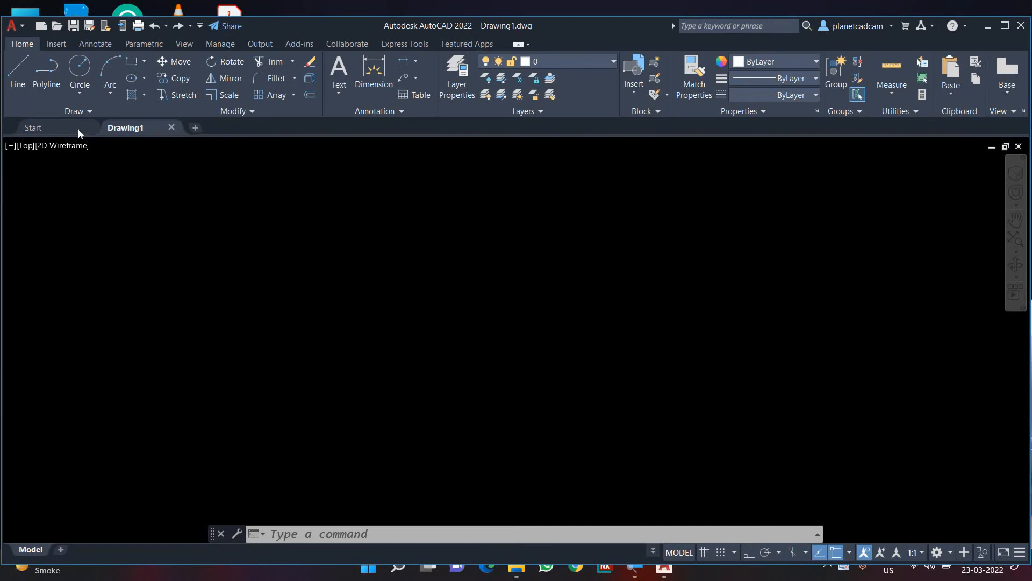
Open the recent TEMPLATE drawing and examine its sheet border and title block
{"action": "left_click", "coordinate": [1005, 26]}
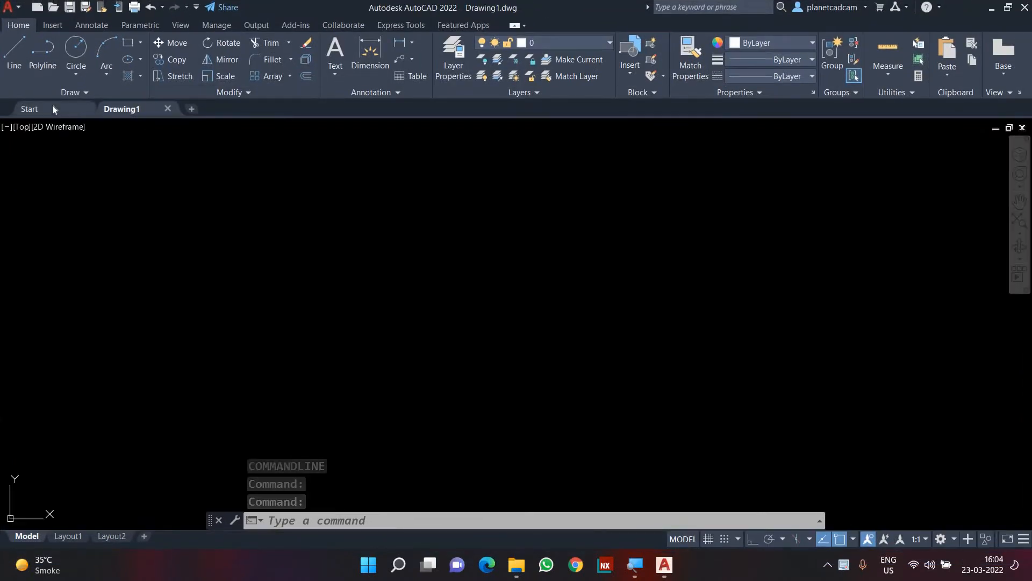
{"action": "left_click", "coordinate": [53, 109]}
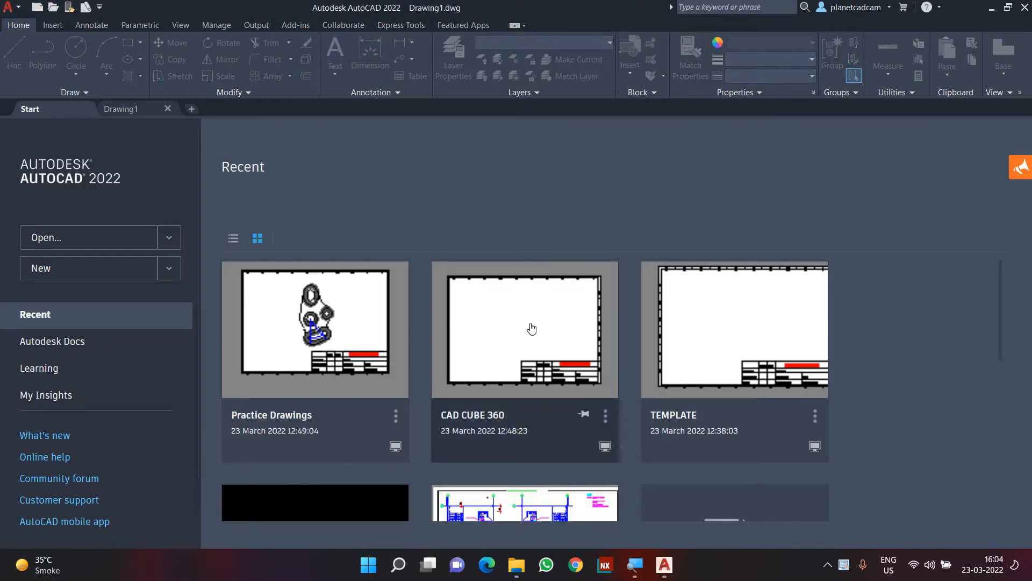
{"action": "left_click", "coordinate": [683, 337]}
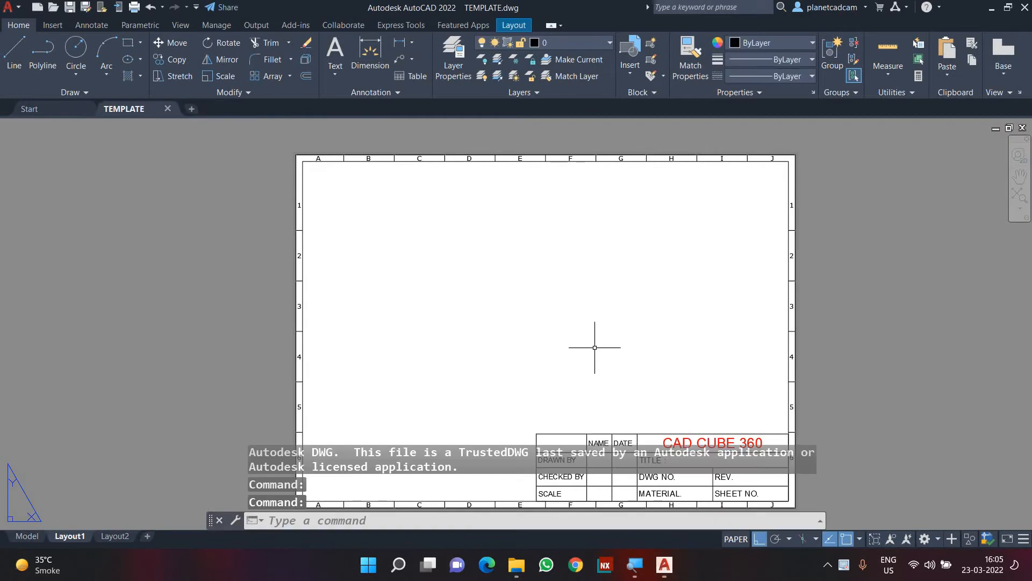
{"action": "middle_click_drag", "start_coordinate": [594, 348], "coordinate": [597, 271]}
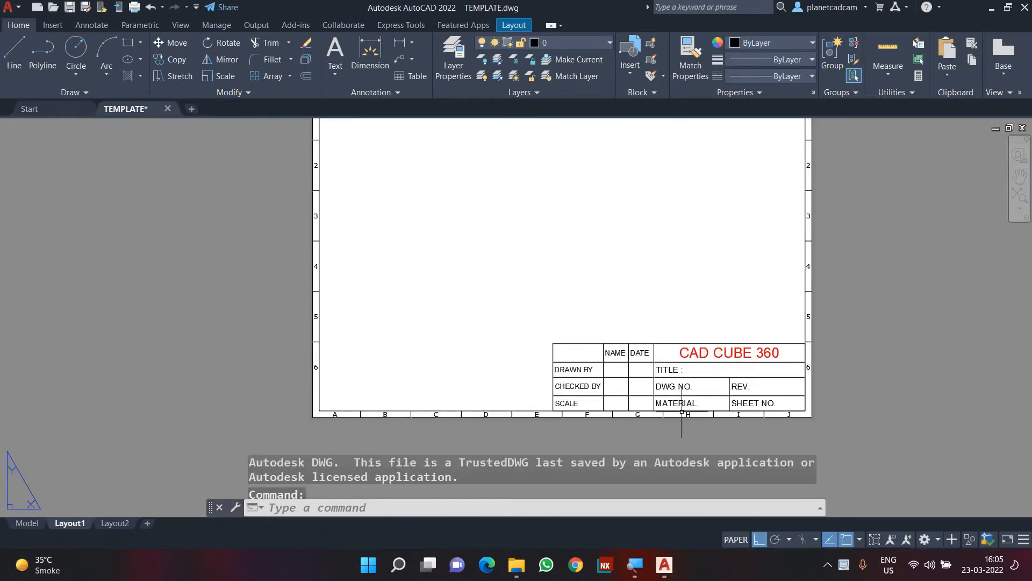
{"action": "scroll", "coordinate": [682, 412], "scroll_direction": "up", "scroll_amount": 5}
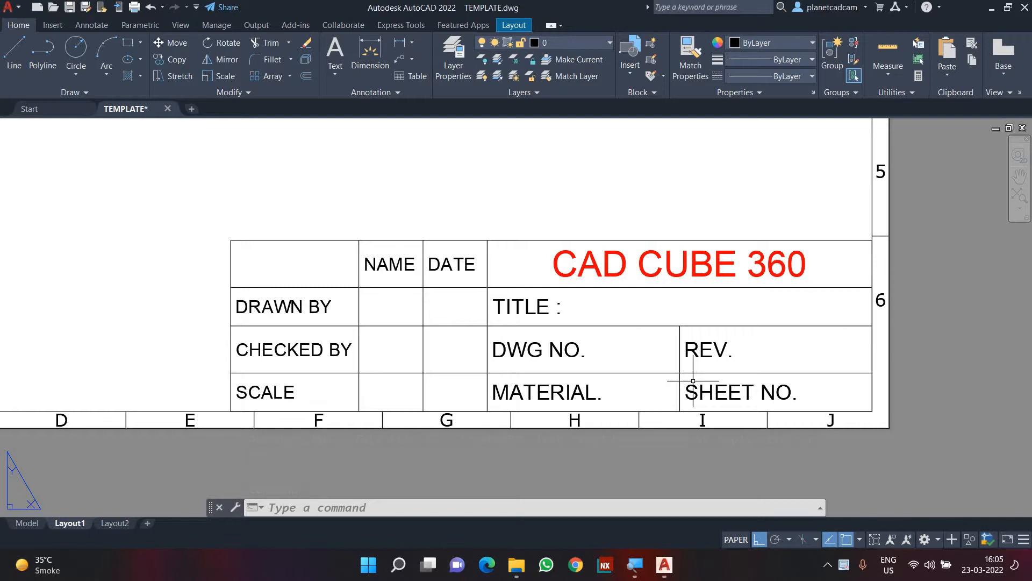
{"action": "scroll", "coordinate": [693, 380], "scroll_direction": "down", "scroll_amount": 3}
{"action": "middle_click_drag", "start_coordinate": [618, 274], "coordinate": [549, 337]}
{"action": "scroll", "coordinate": [558, 317], "scroll_direction": "up", "scroll_amount": 1}
Close the TEMPLATE drawing without saving and create a new drawing from scratch with metric settings
{"action": "left_click", "coordinate": [168, 107]}
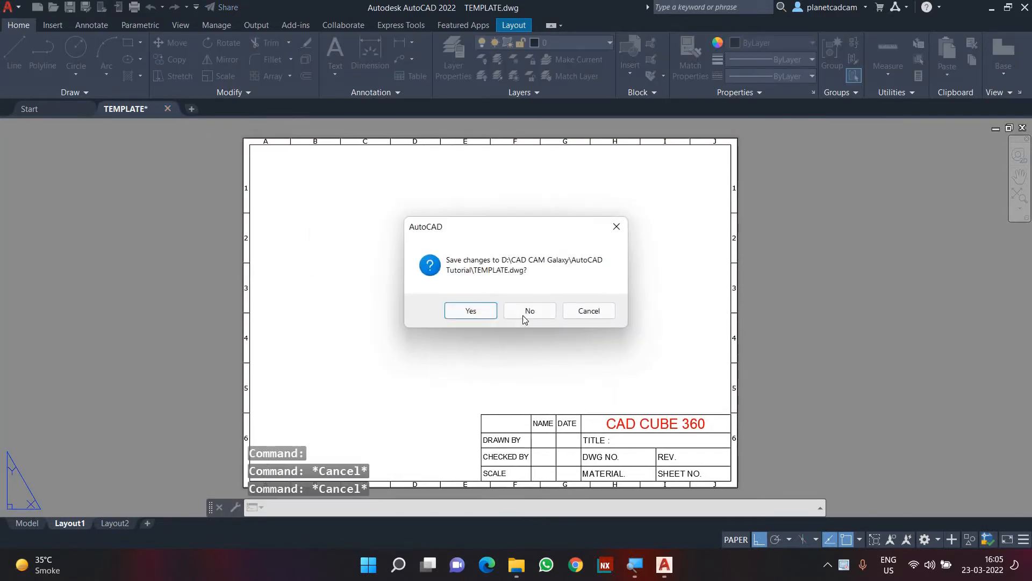
{"action": "left_click", "coordinate": [524, 313]}
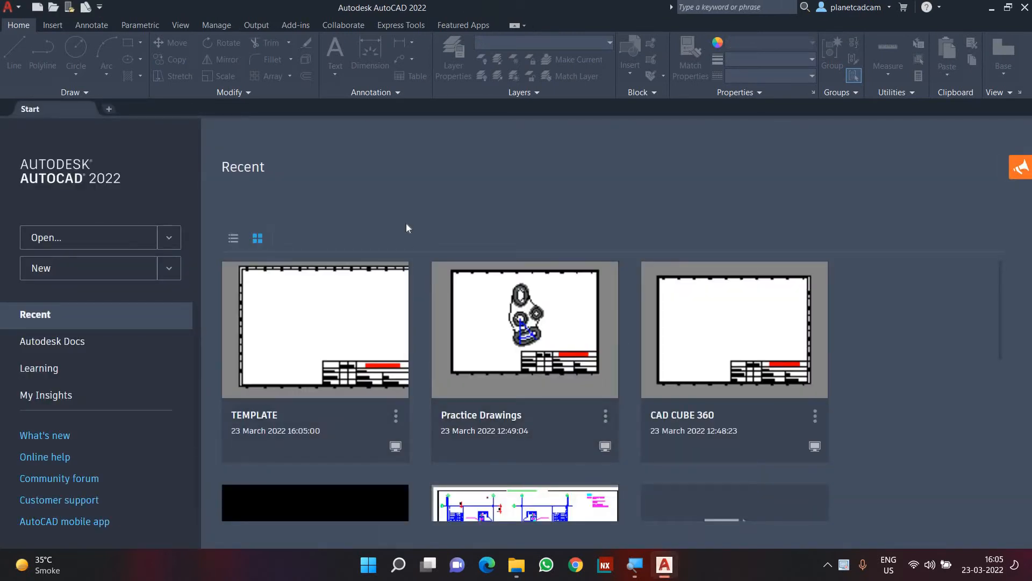
{"action": "left_click", "coordinate": [41, 8]}
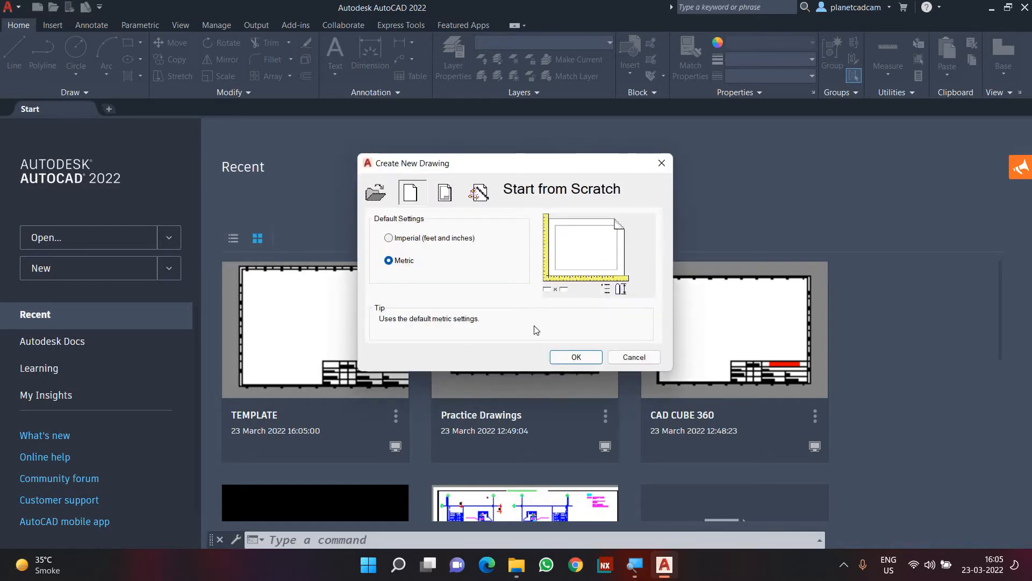
{"action": "left_click", "coordinate": [562, 359]}
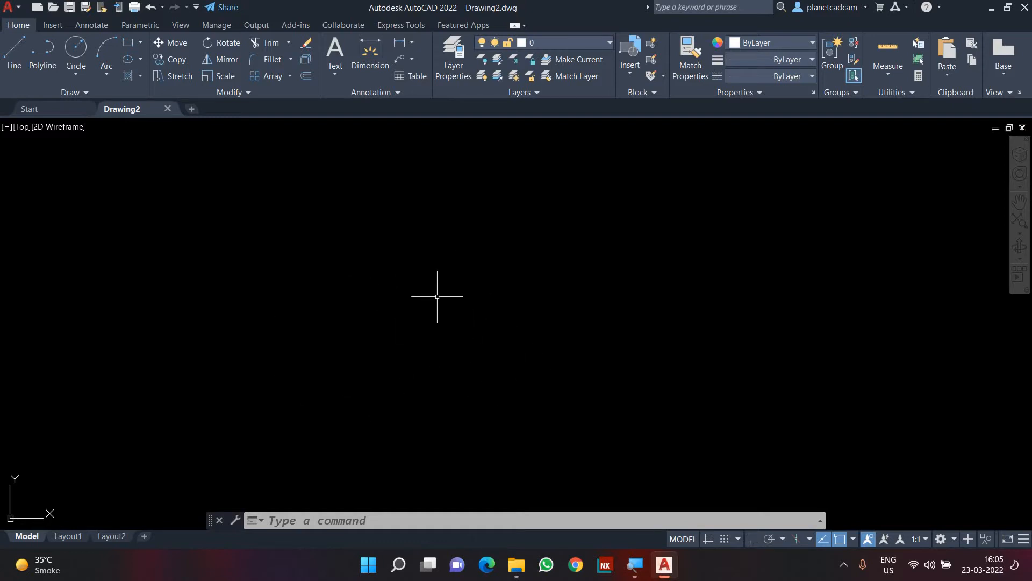
Create a new text style named "template style"
{"action": "type", "text": "s"}
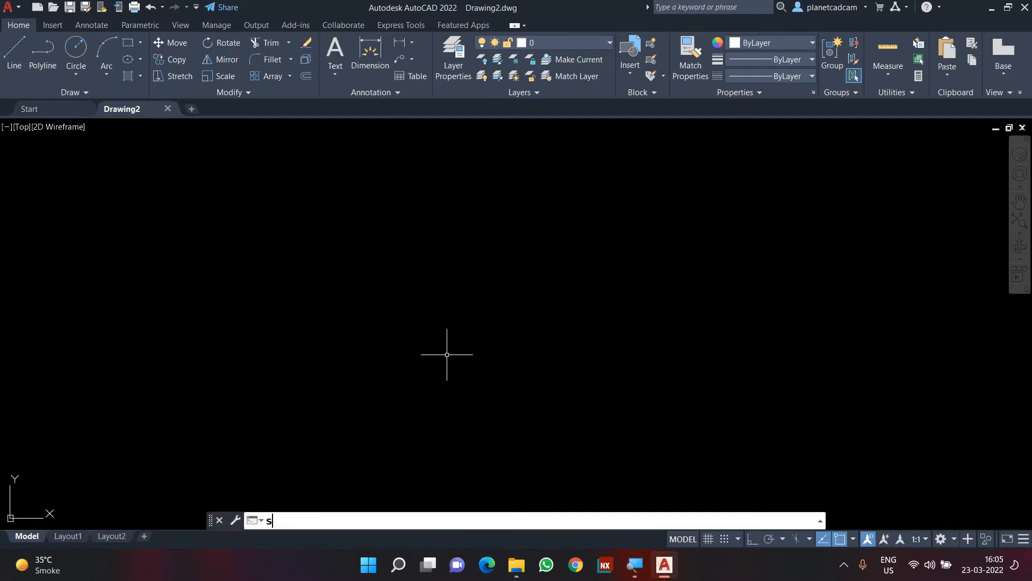
{"action": "type", "text": "t"}
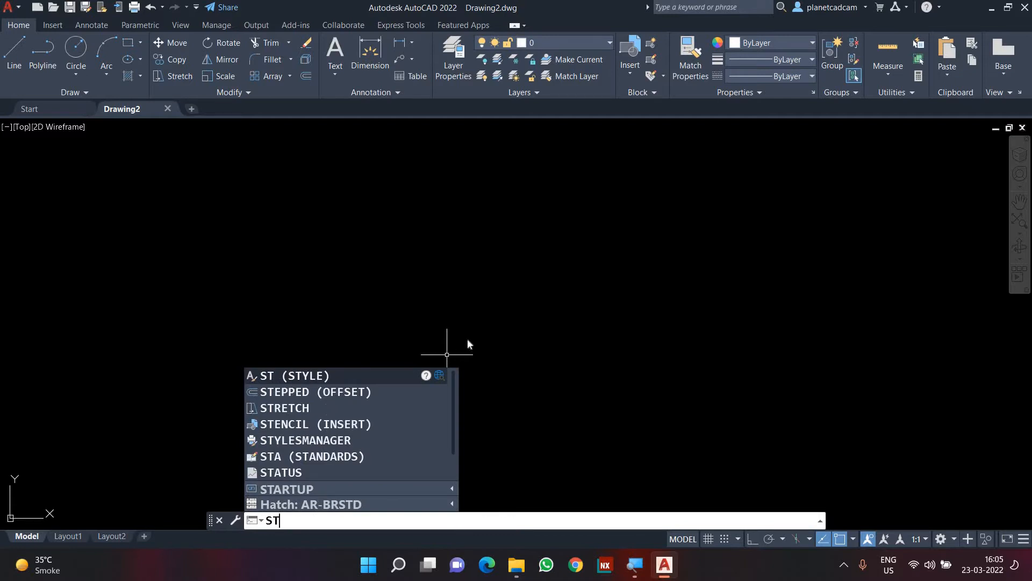
{"action": "key", "text": "Return"}
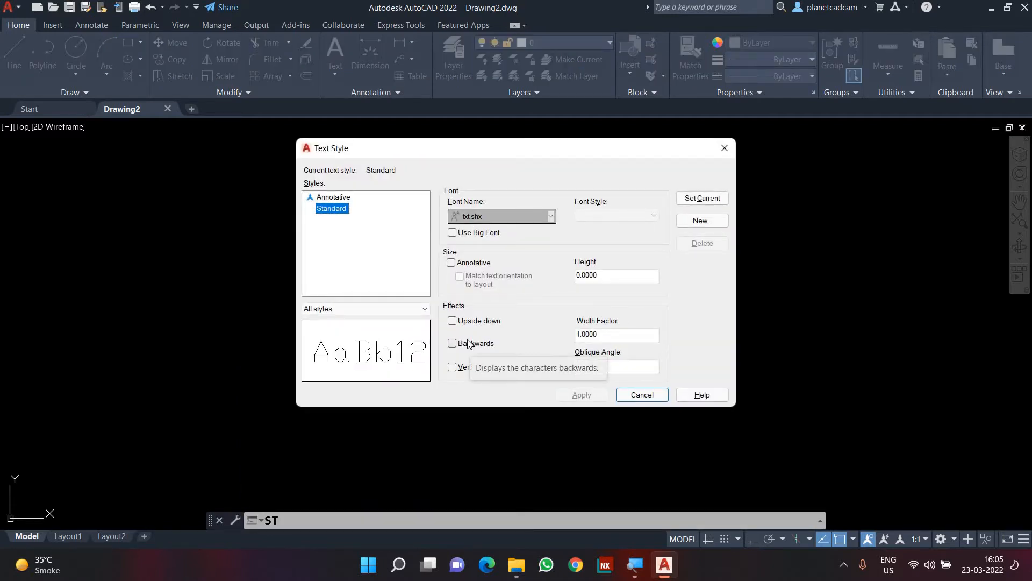
{"action": "left_click", "coordinate": [682, 222]}
{"action": "left_click_drag", "start_coordinate": [529, 250], "coordinate": [584, 245]}
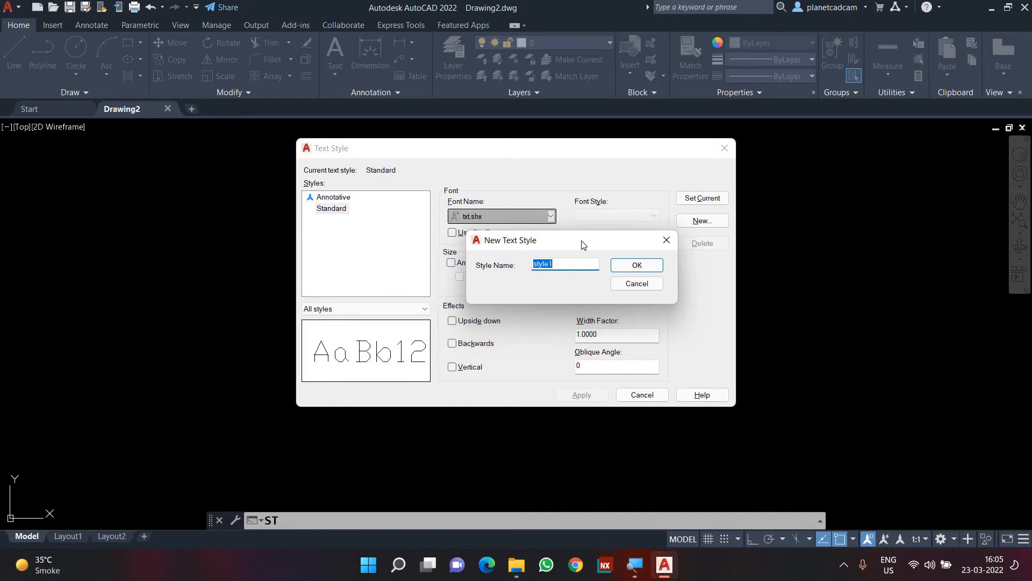
{"action": "type", "text": "te"}
{"action": "type", "text": "mplate style"}
{"action": "left_click", "coordinate": [651, 267]}
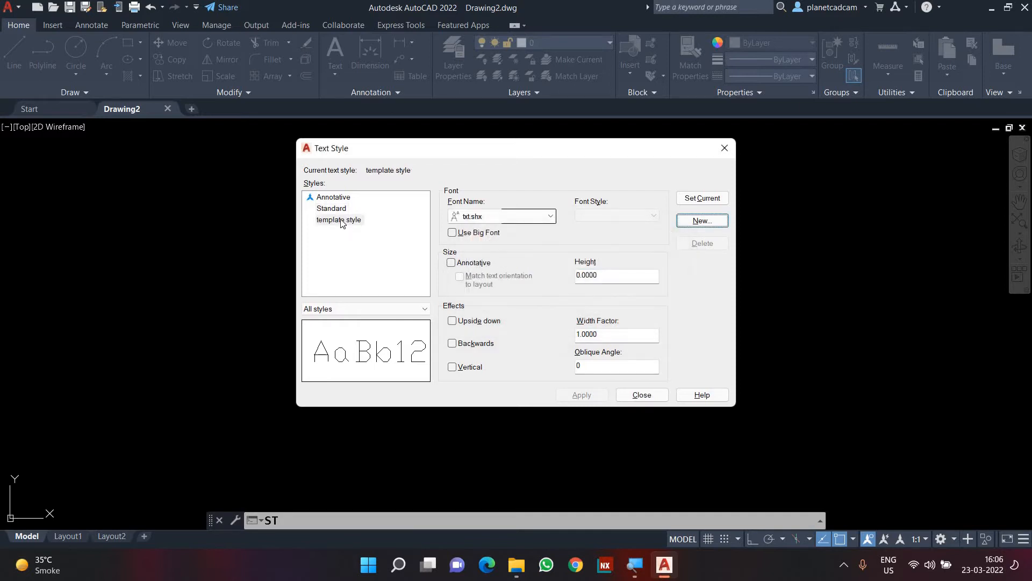
Set the font of template style to Times New Roman, apply it and close the text style settings
{"action": "left_click", "coordinate": [499, 219]}
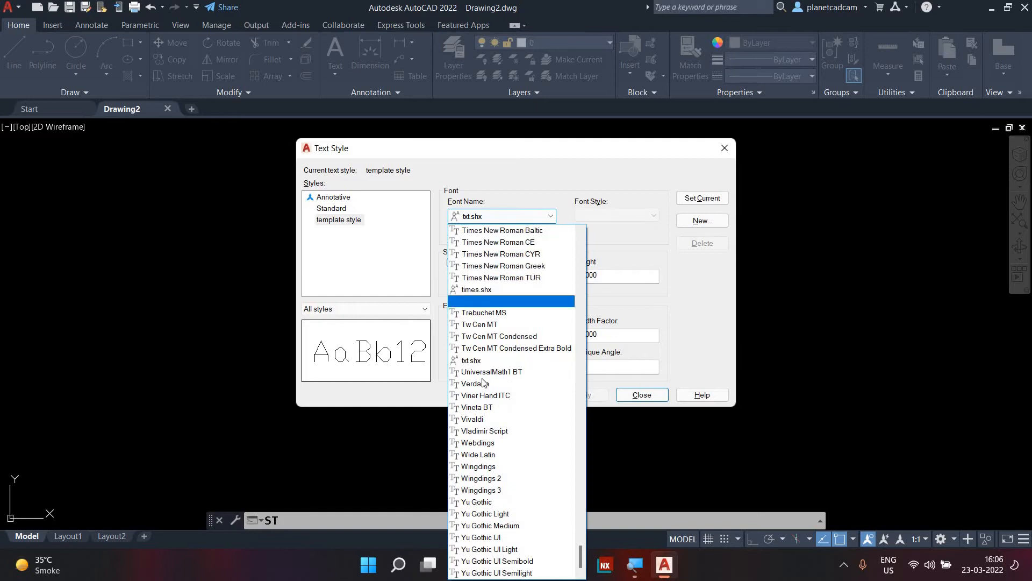
{"action": "key", "text": "Return"}
{"action": "left_click", "coordinate": [472, 218]}
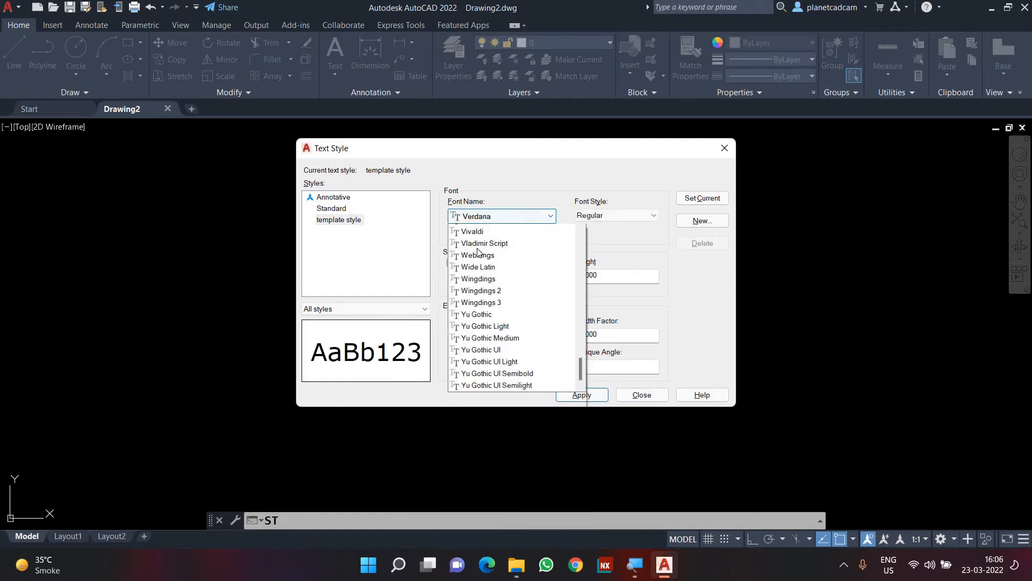
{"action": "key", "text": "Up"}
{"action": "key", "text": "Up"}
{"action": "key", "text": "Up"}
{"action": "key", "text": "Return"}
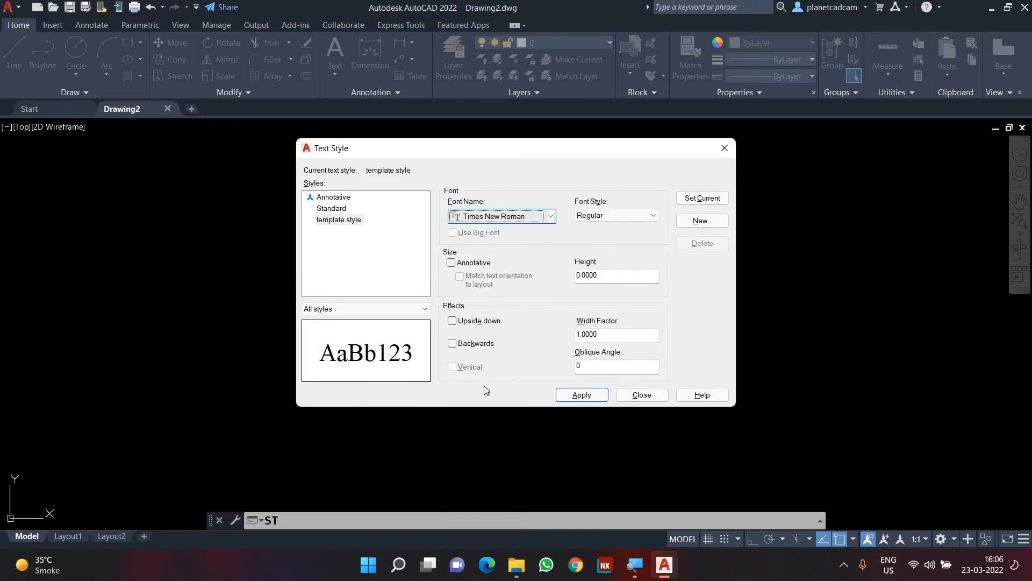
{"action": "left_click", "coordinate": [575, 399]}
{"action": "left_click", "coordinate": [640, 395]}
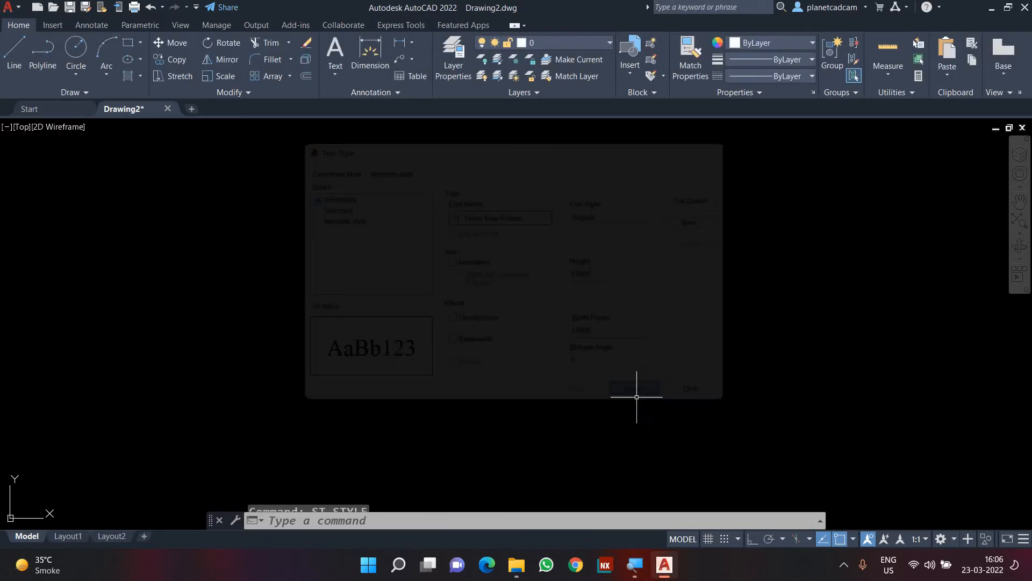
{"action": "left_click", "coordinate": [463, 238]}
{"action": "left_click", "coordinate": [381, 332]}
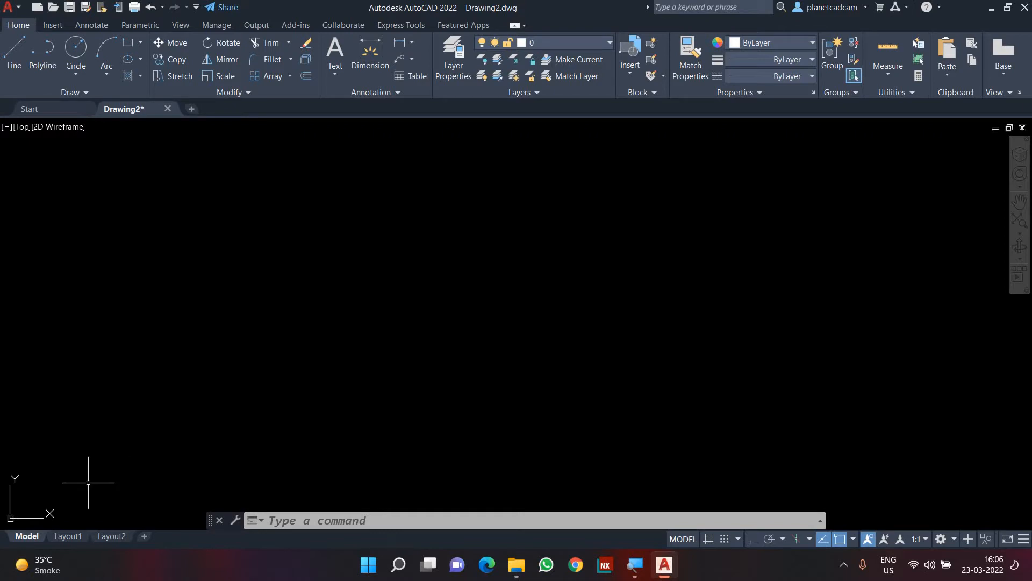
Rename the Layout1 layout as "A4 - CC360"
{"action": "left_click", "coordinate": [66, 536]}
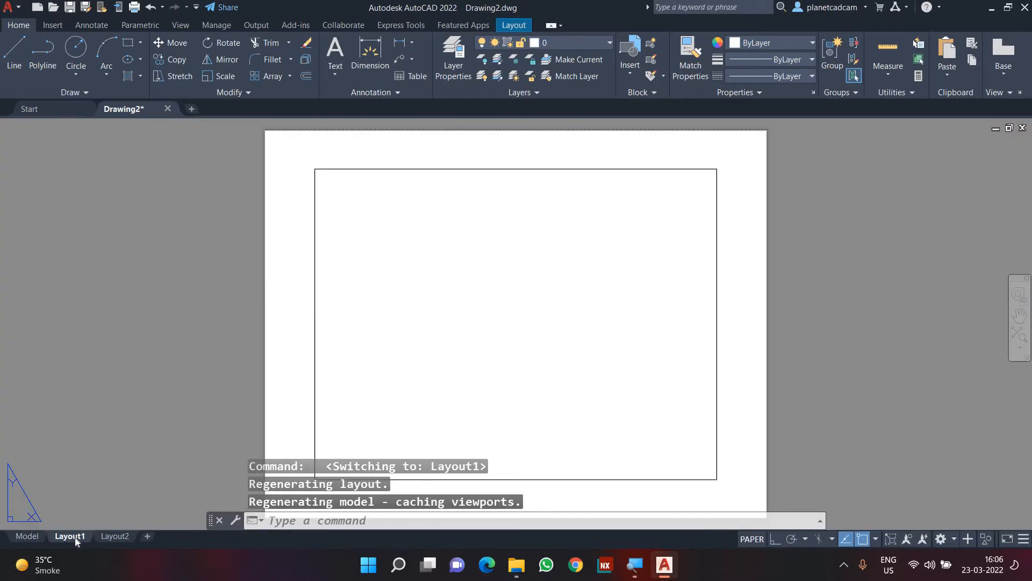
{"action": "left_click", "coordinate": [110, 536]}
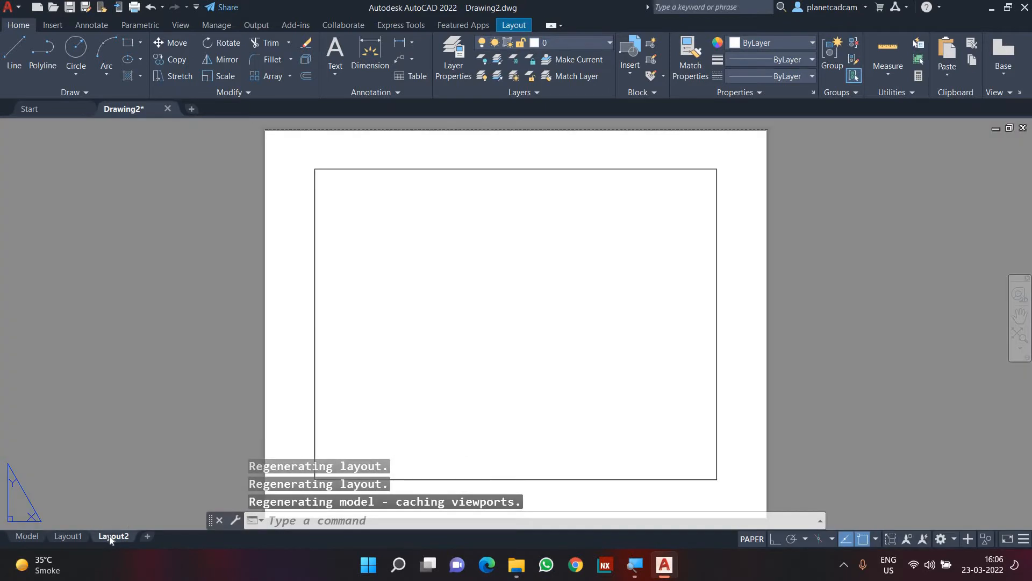
{"action": "left_click", "coordinate": [70, 536]}
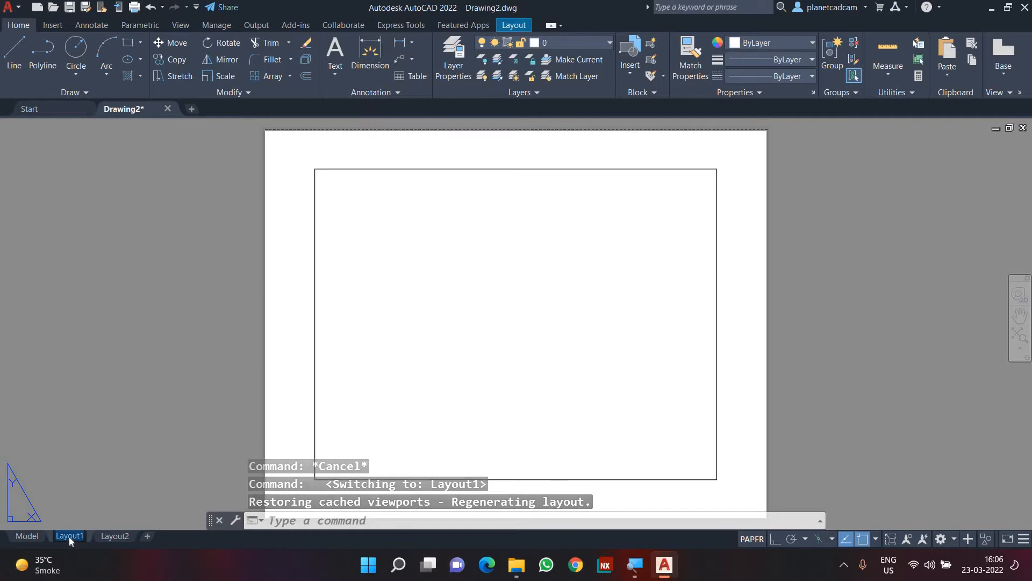
{"action": "mouse_move", "coordinate": [66, 553]}
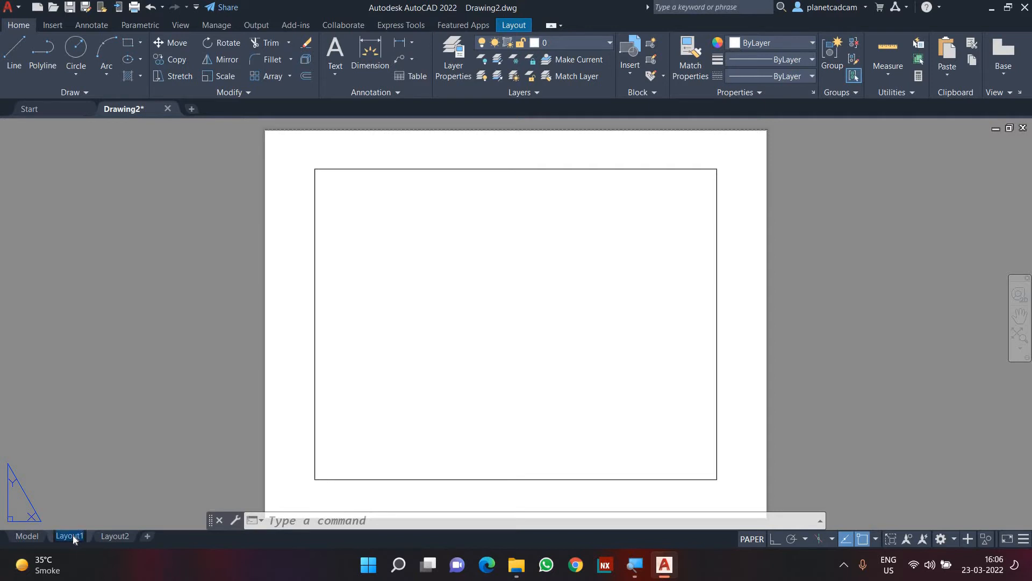
{"action": "type", "text": "A4"}
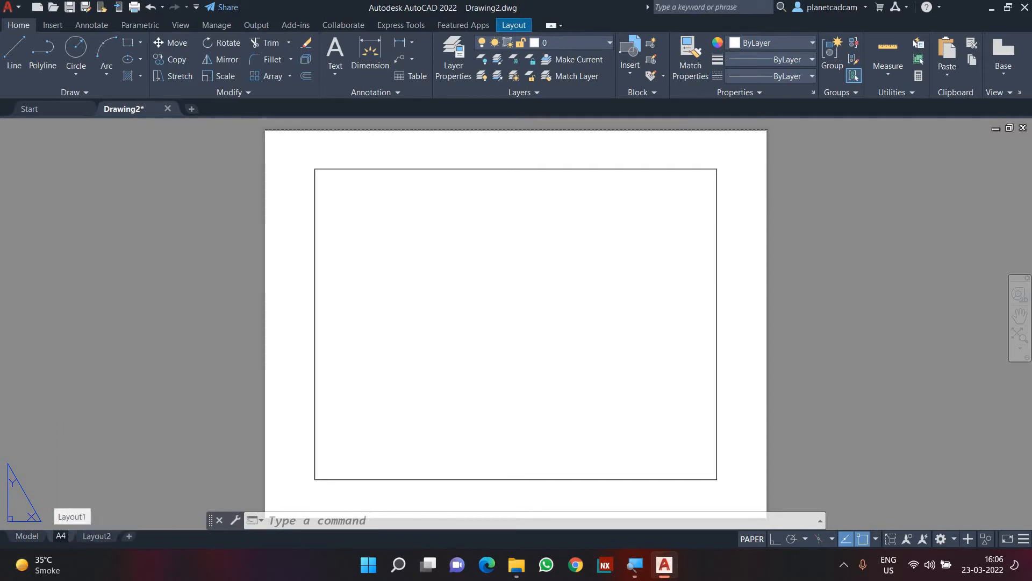
{"action": "type", "text": " - CC360"}
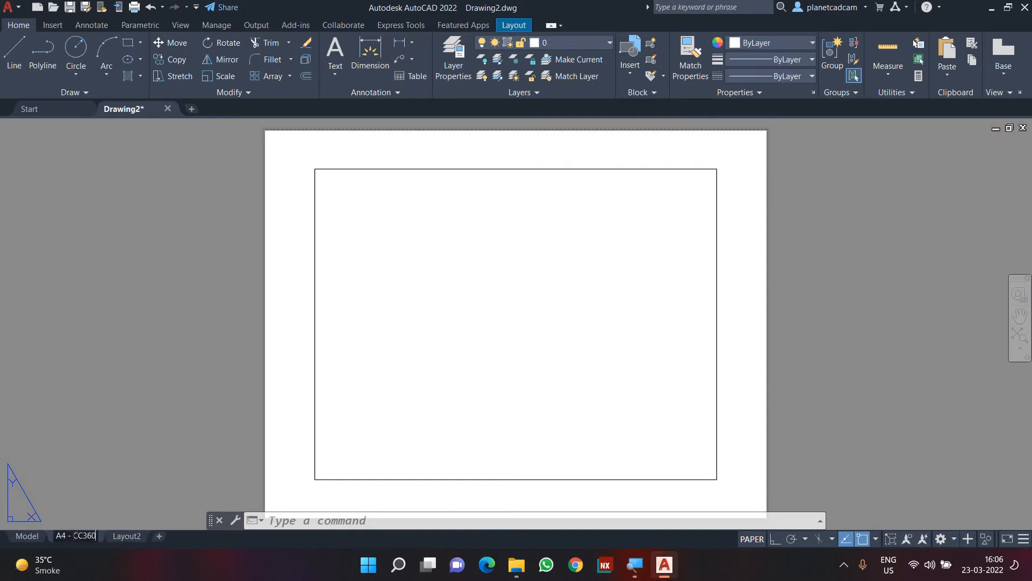
Rename the Layout2 layout as "A4 - CC360 - P"
{"action": "left_click", "coordinate": [123, 535]}
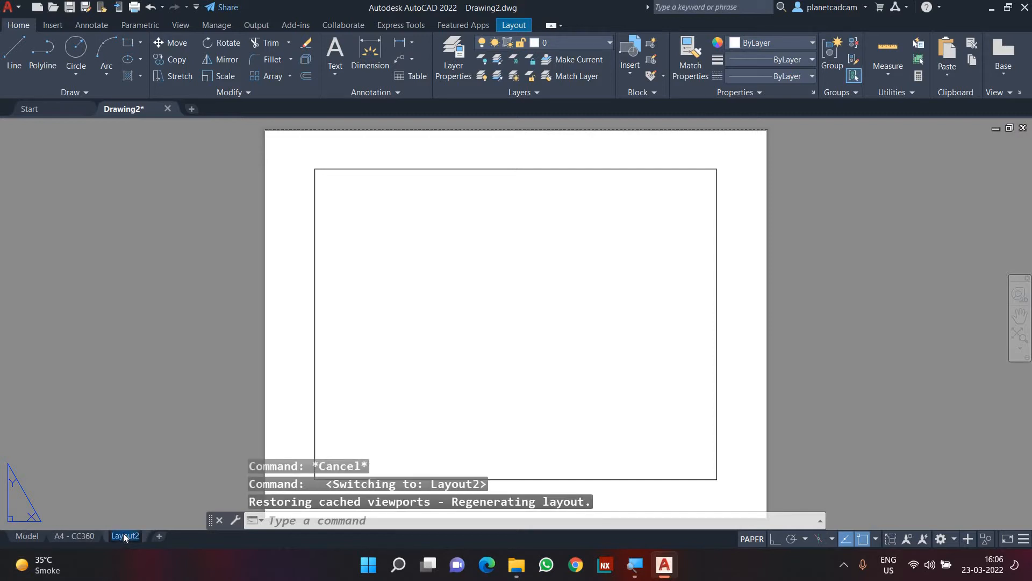
{"action": "double_click", "coordinate": [125, 535]}
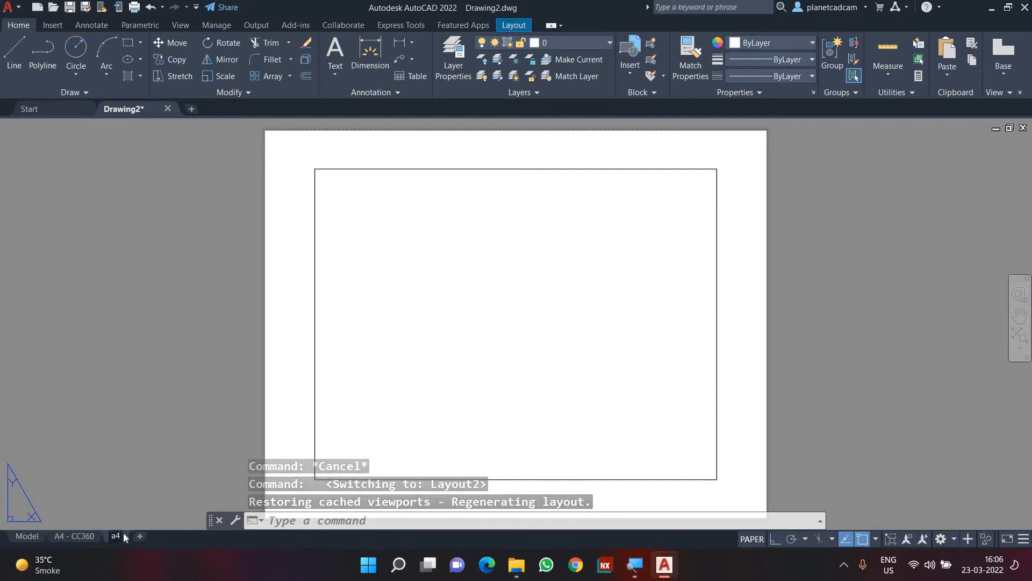
{"action": "type", "text": "A"}
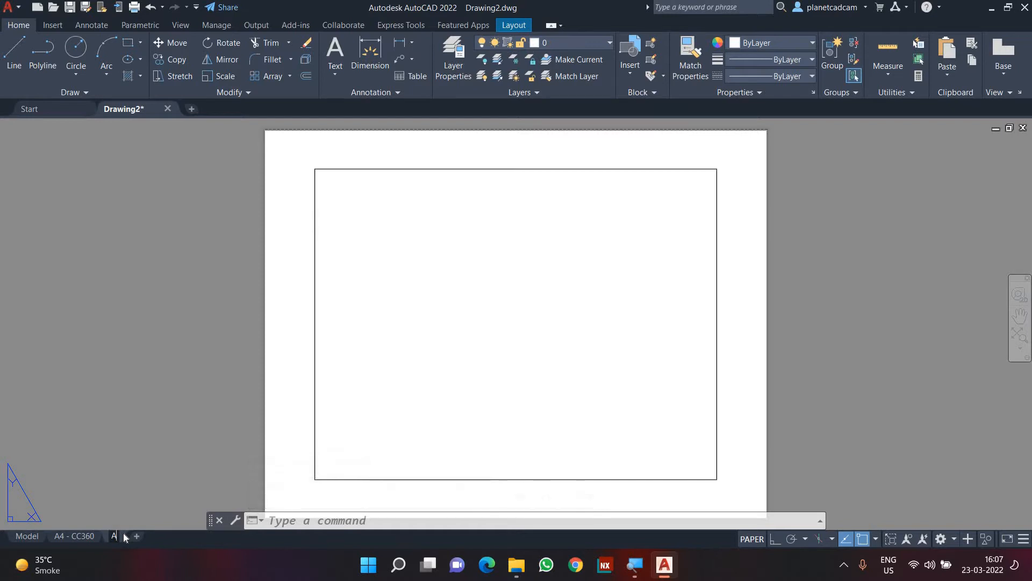
{"action": "type", "text": "4 - CC"}
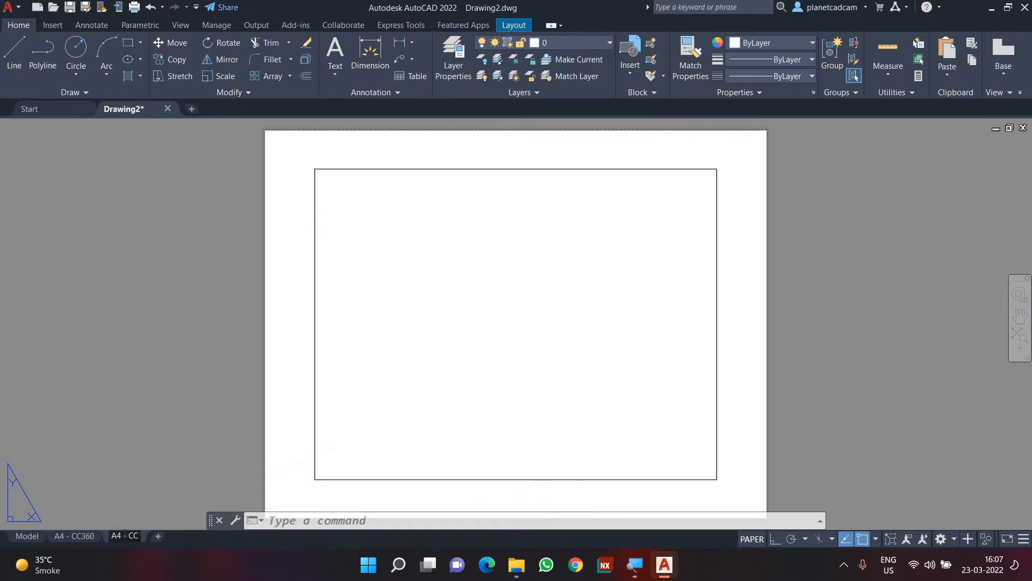
{"action": "type", "text": "360 - 9"}
{"action": "key", "text": "BackSpace"}
{"action": "type", "text": "p"}
{"action": "key", "text": "BackSpace"}
{"action": "type", "text": "P"}
{"action": "left_click", "coordinate": [143, 486]}
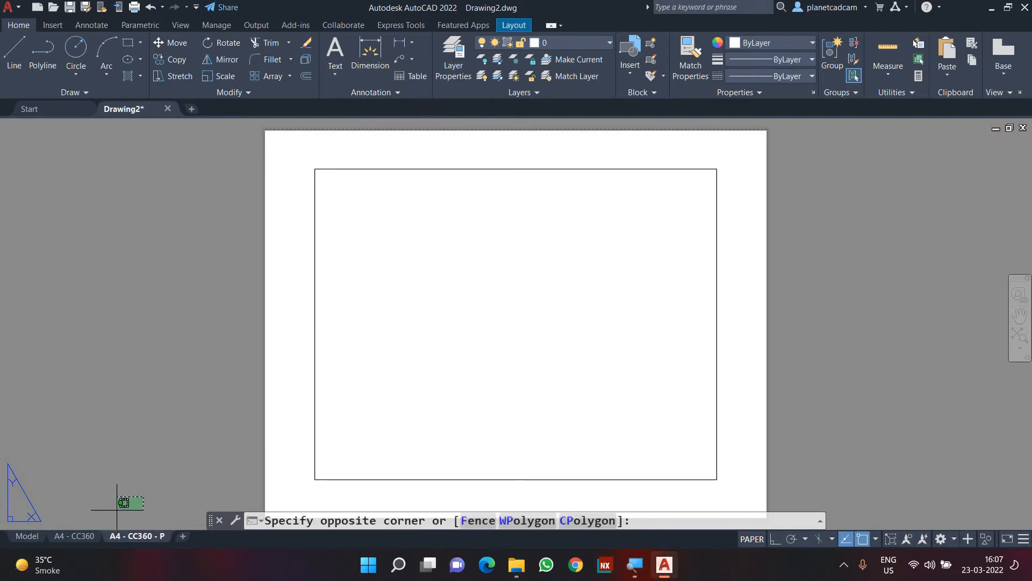
{"action": "left_click", "coordinate": [118, 512]}
{"action": "key", "text": "Escape"}
{"action": "key", "text": "Escape"}
Open the page setup of the A4 - CC360 layout for modification and set its plotter to AutoCAD PDF (High Quality Print).pc3
{"action": "left_click", "coordinate": [80, 536]}
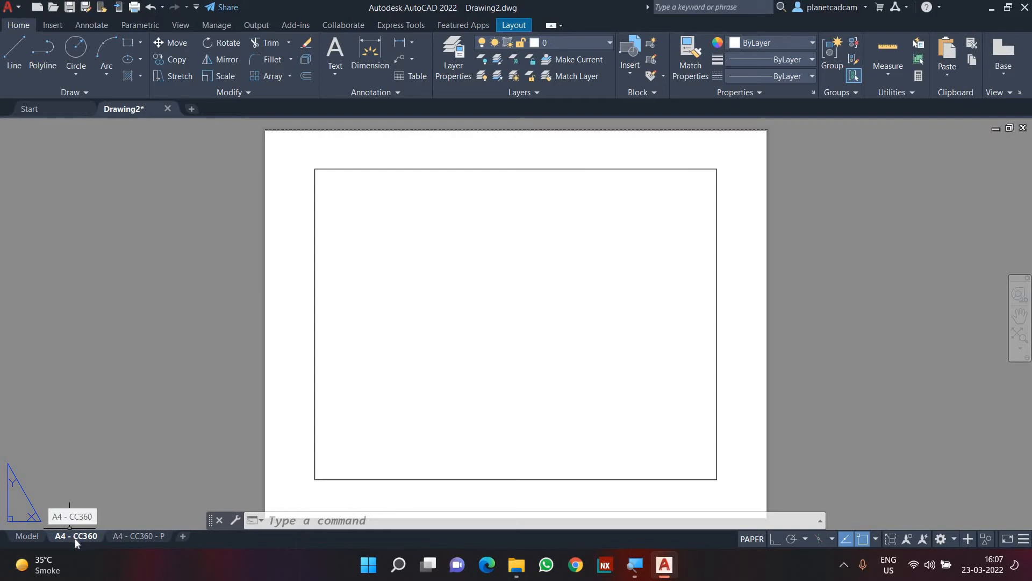
{"action": "right_click", "coordinate": [75, 539]}
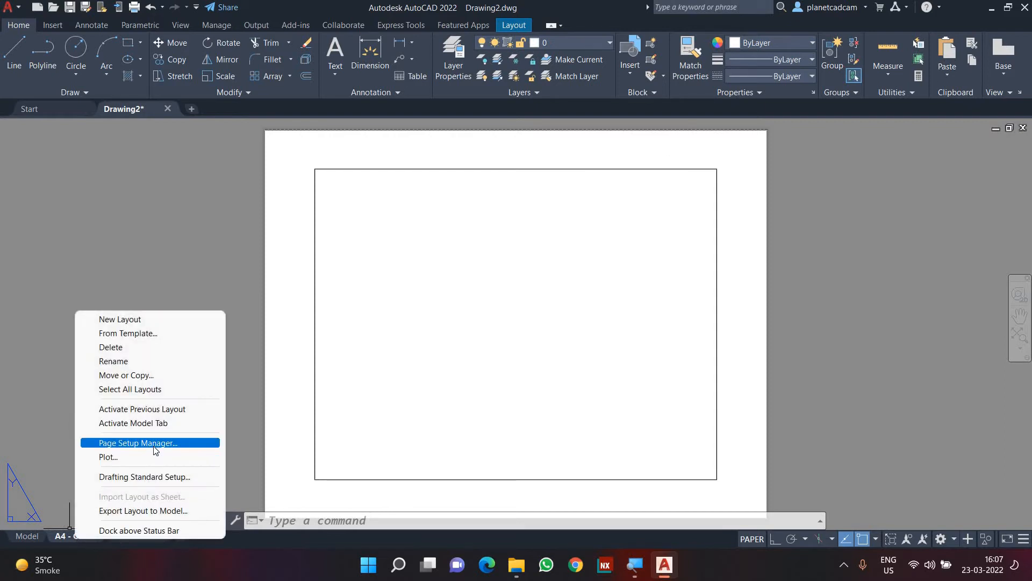
{"action": "left_click", "coordinate": [154, 446]}
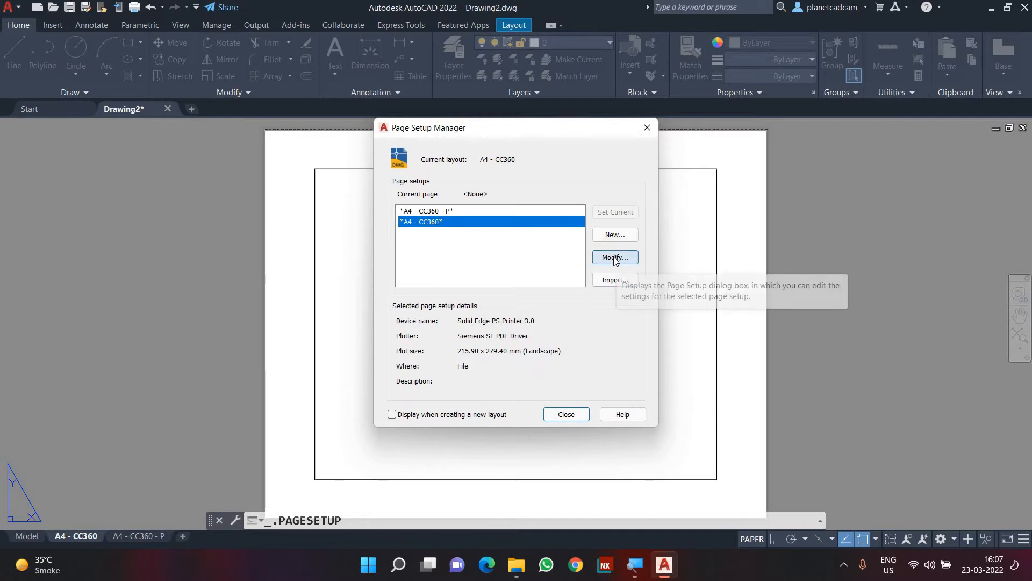
{"action": "left_click", "coordinate": [616, 258]}
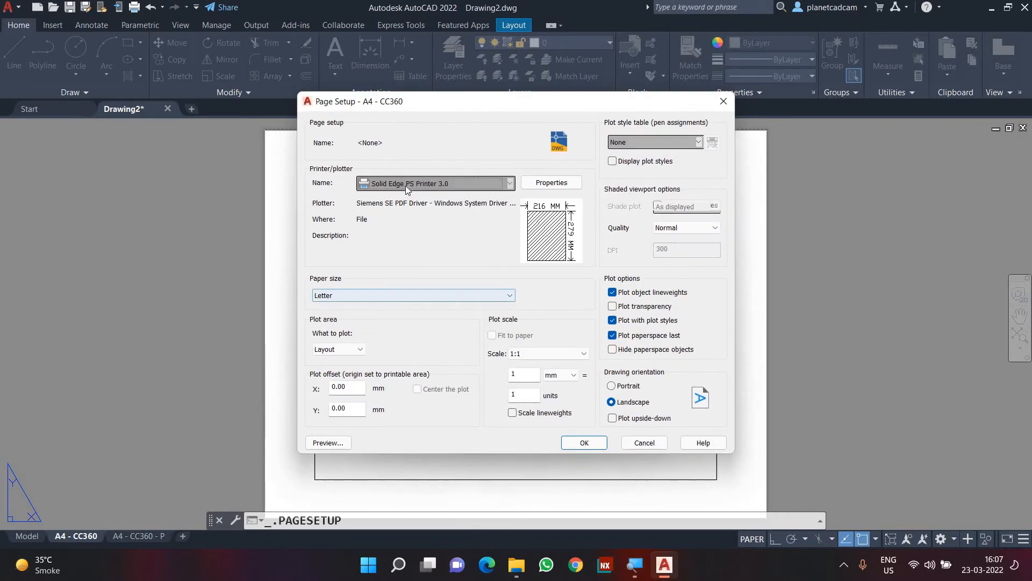
{"action": "left_click", "coordinate": [406, 186]}
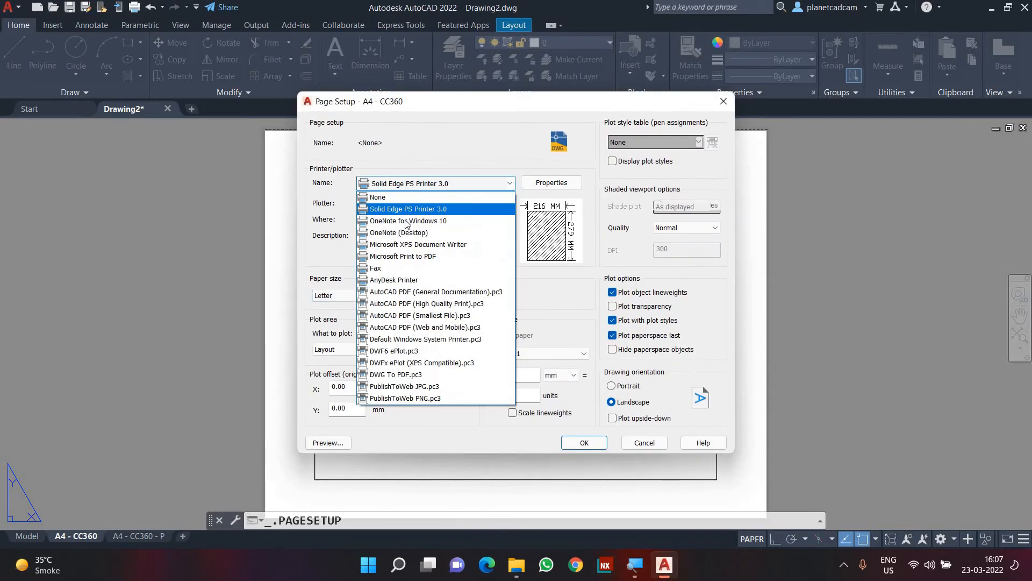
{"action": "left_click", "coordinate": [406, 304]}
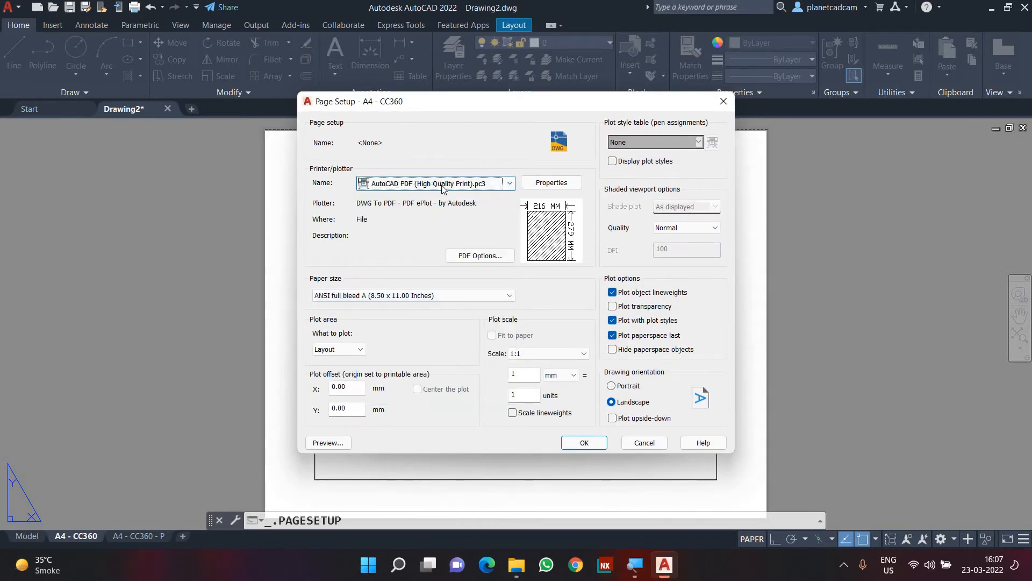
Set the A4 - CC360 paper size to ISO full bleed A4 (297.00 x 210.00 MM), accept it and close the page setup manager
{"action": "left_click", "coordinate": [405, 295]}
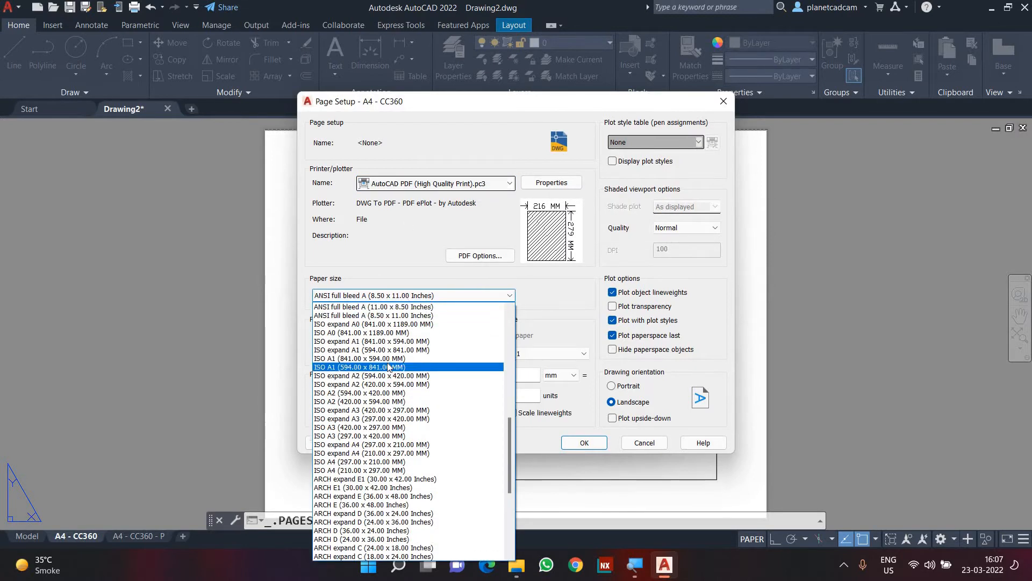
{"action": "scroll", "coordinate": [390, 371], "scroll_direction": "up", "scroll_amount": 7}
{"action": "scroll", "coordinate": [342, 305], "scroll_direction": "up", "scroll_amount": 1}
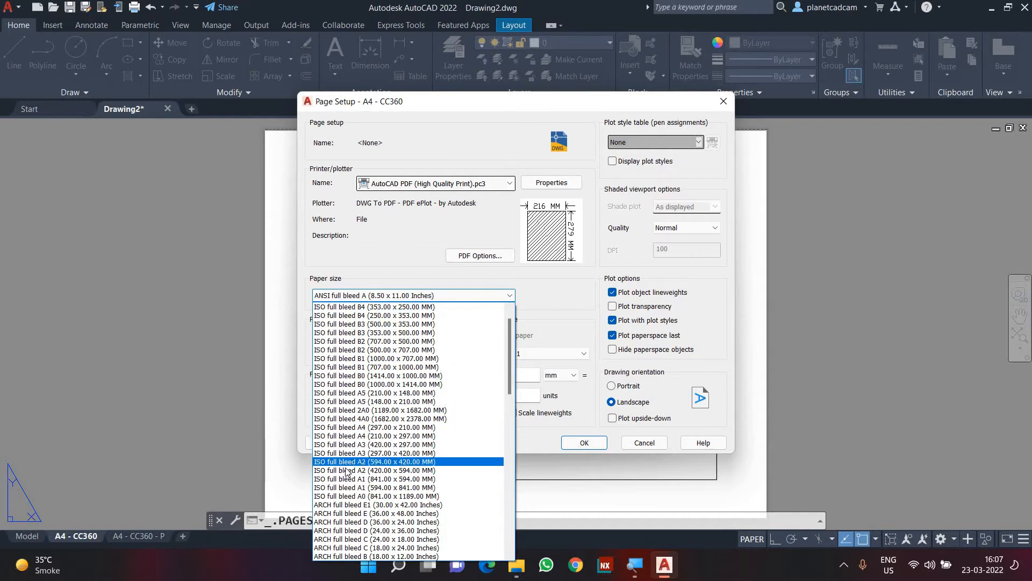
{"action": "left_click", "coordinate": [351, 428]}
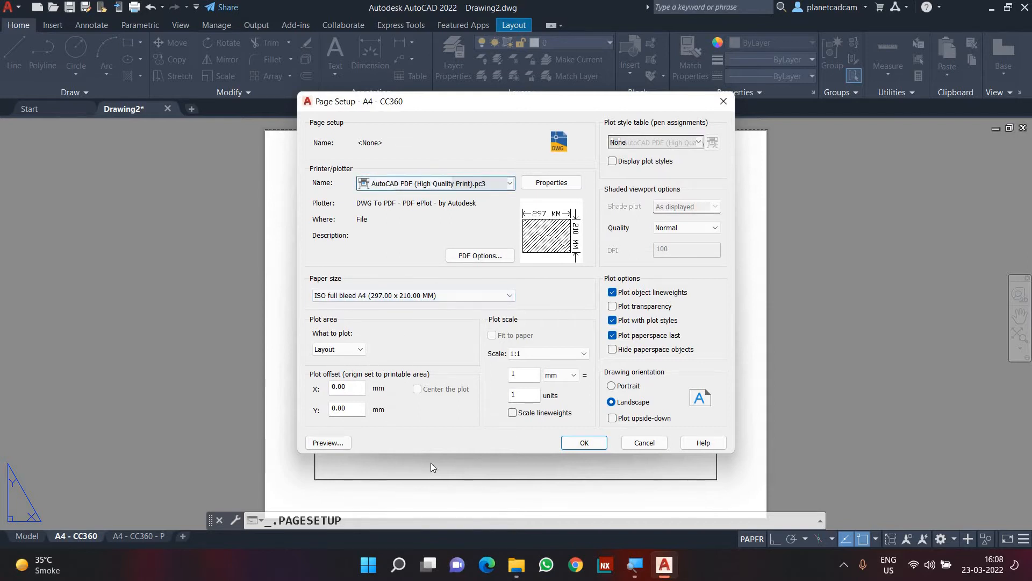
{"action": "left_click", "coordinate": [586, 442]}
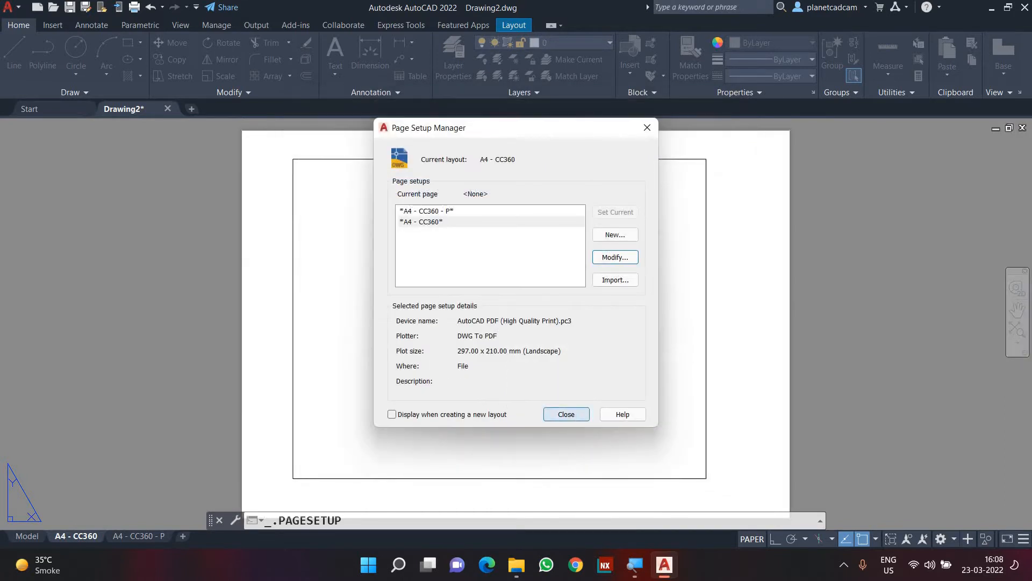
{"action": "left_click", "coordinate": [575, 415]}
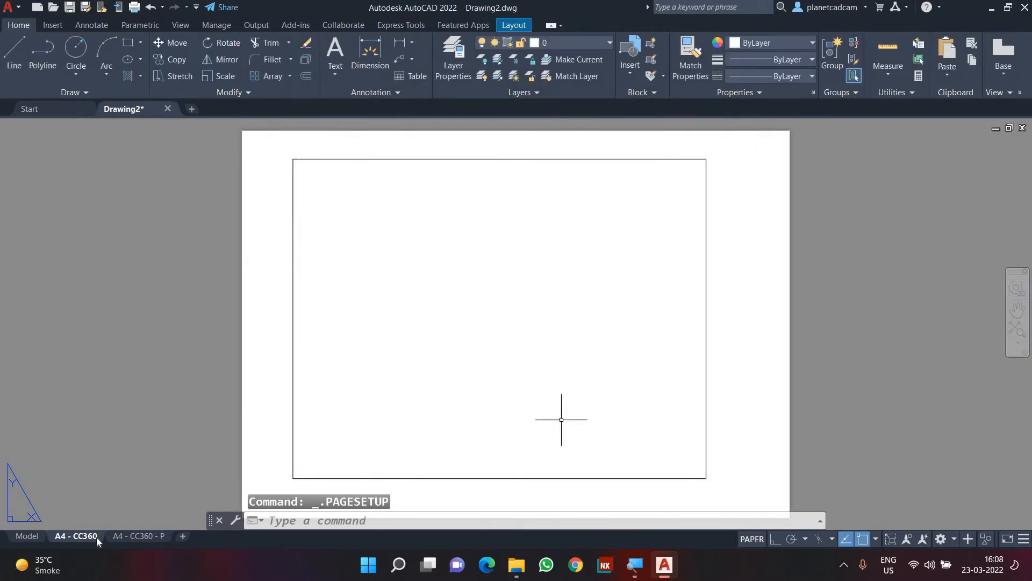
Open the A4 - CC360 - P layout's page setup for modification and choose AutoCAD PDF (High Quality Print).pc3 as its plotter
{"action": "left_click", "coordinate": [131, 536]}
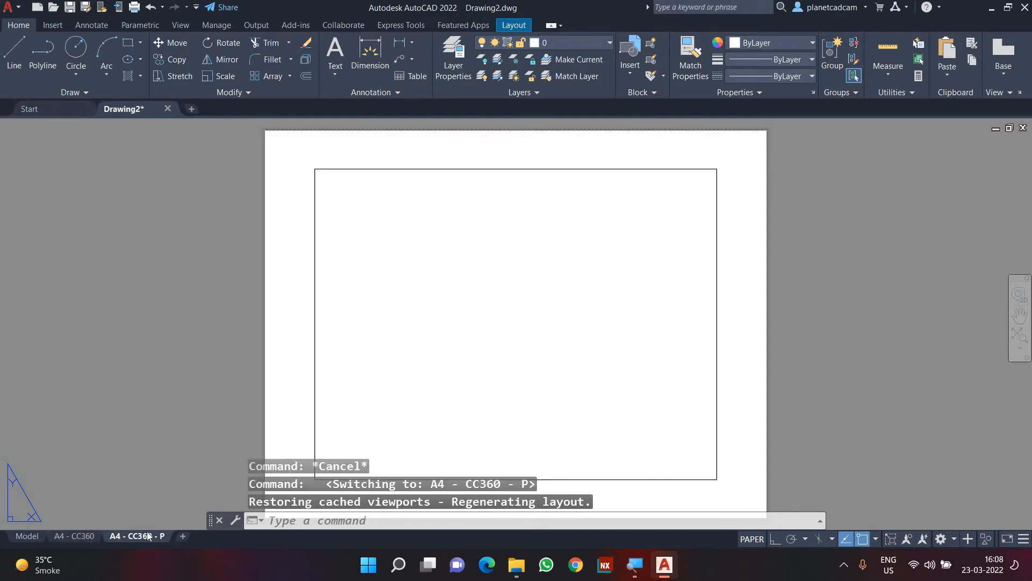
{"action": "right_click", "coordinate": [131, 537]}
{"action": "left_click", "coordinate": [194, 442]}
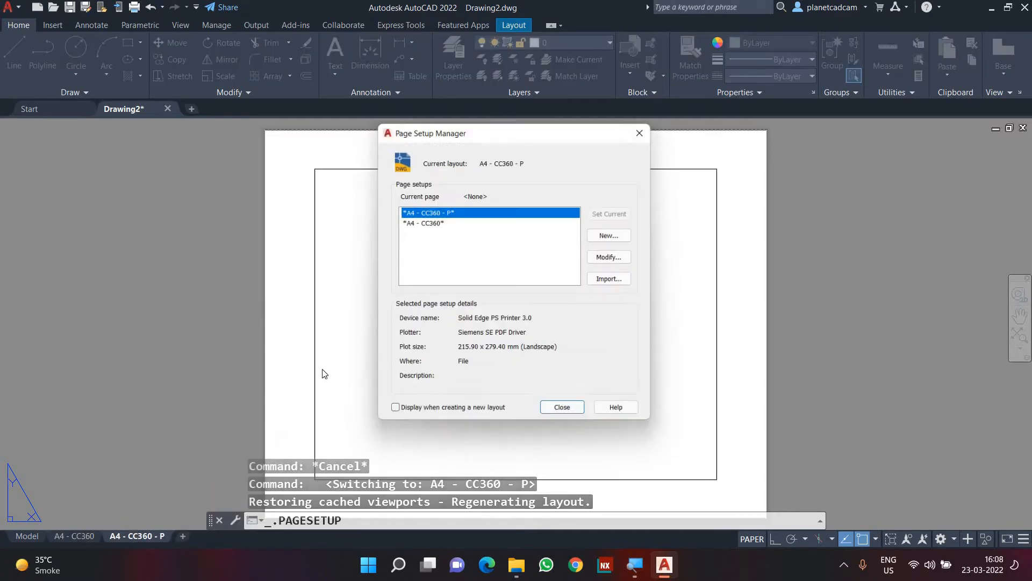
{"action": "left_click", "coordinate": [450, 222]}
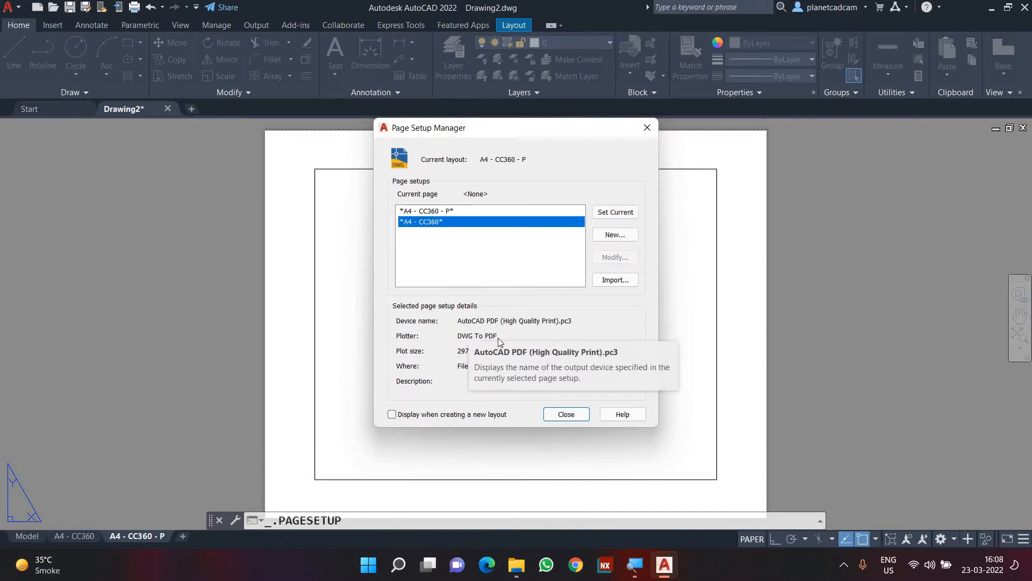
{"action": "left_click", "coordinate": [466, 213]}
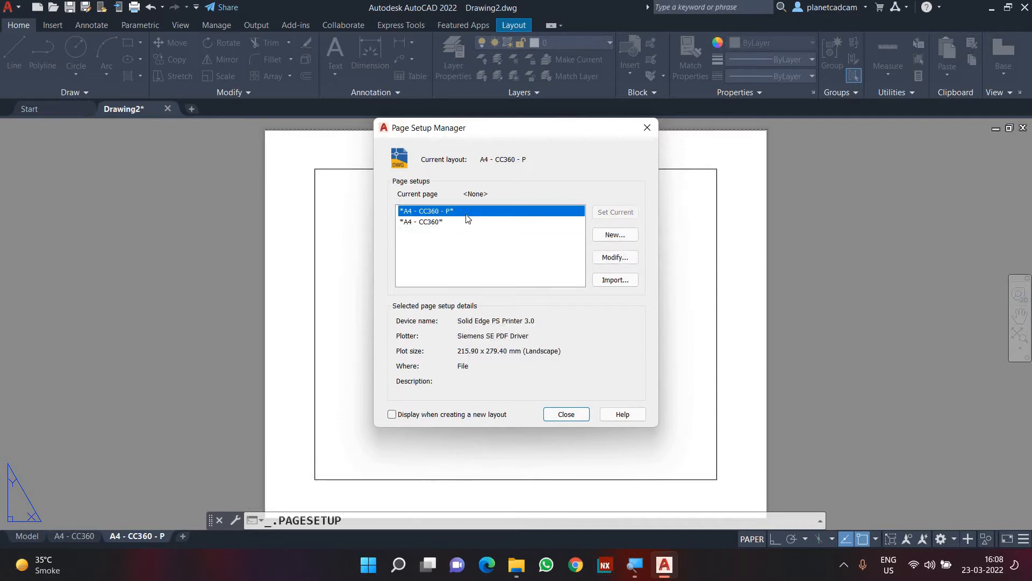
{"action": "left_click", "coordinate": [615, 257]}
{"action": "left_click", "coordinate": [435, 183]}
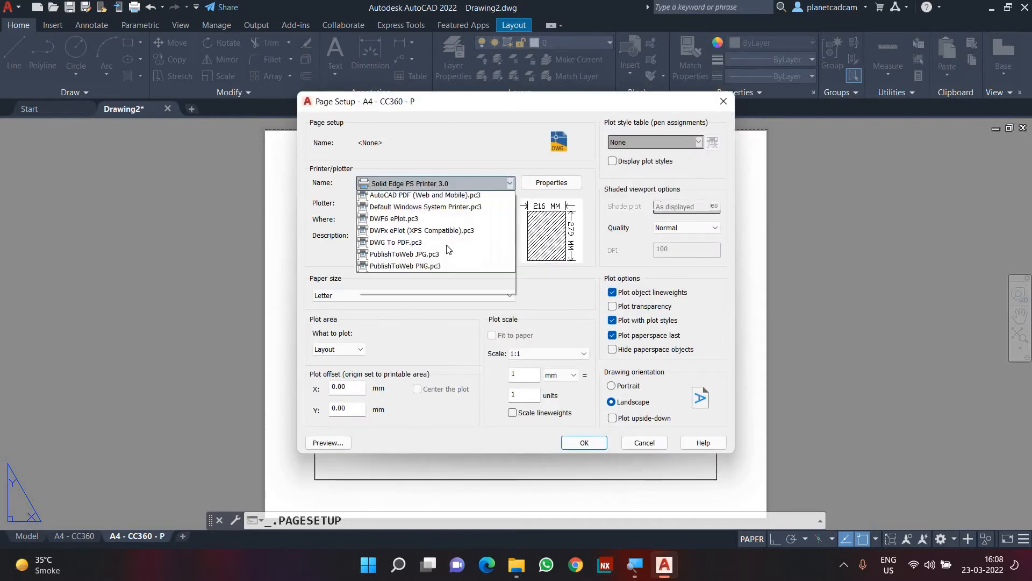
{"action": "left_click", "coordinate": [434, 304]}
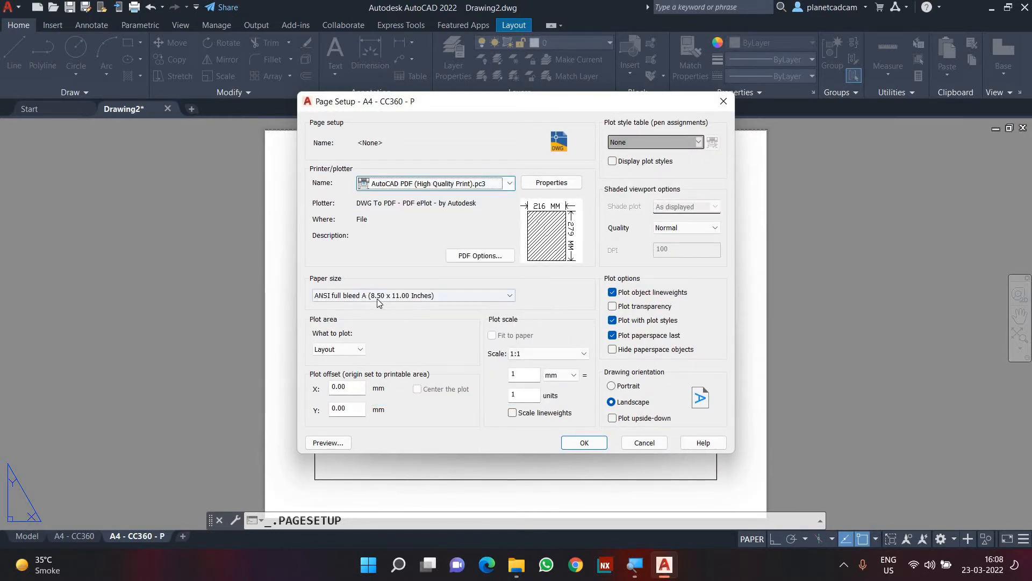
Set the A4 - CC360 - P page to ISO full bleed A4 (210.00 x 297.00 MM) in portrait orientation, accept it and close the manager
{"action": "left_click", "coordinate": [379, 296]}
{"action": "scroll", "coordinate": [368, 355], "scroll_direction": "up", "scroll_amount": 10}
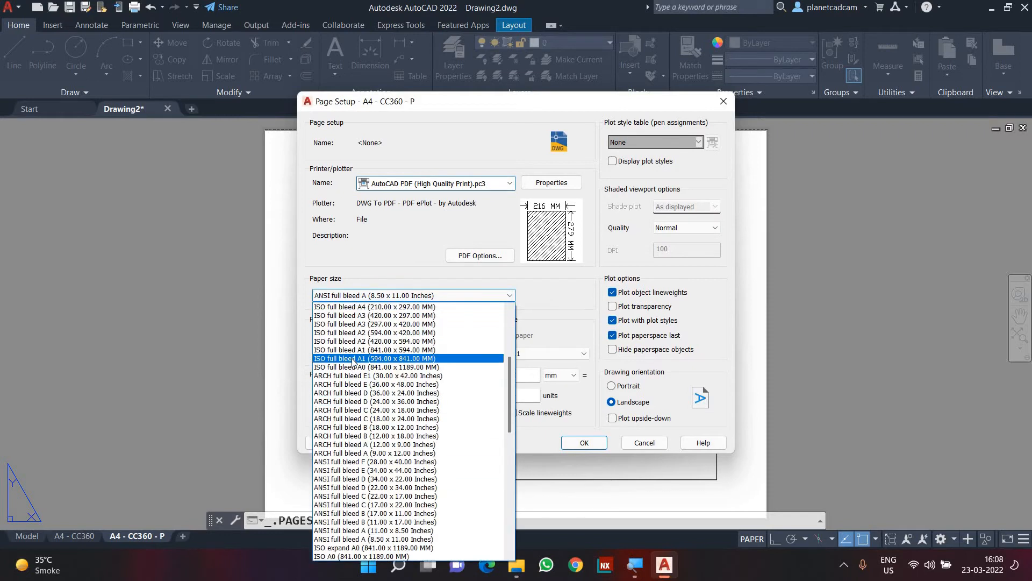
{"action": "scroll", "coordinate": [363, 355], "scroll_direction": "up", "scroll_amount": 1}
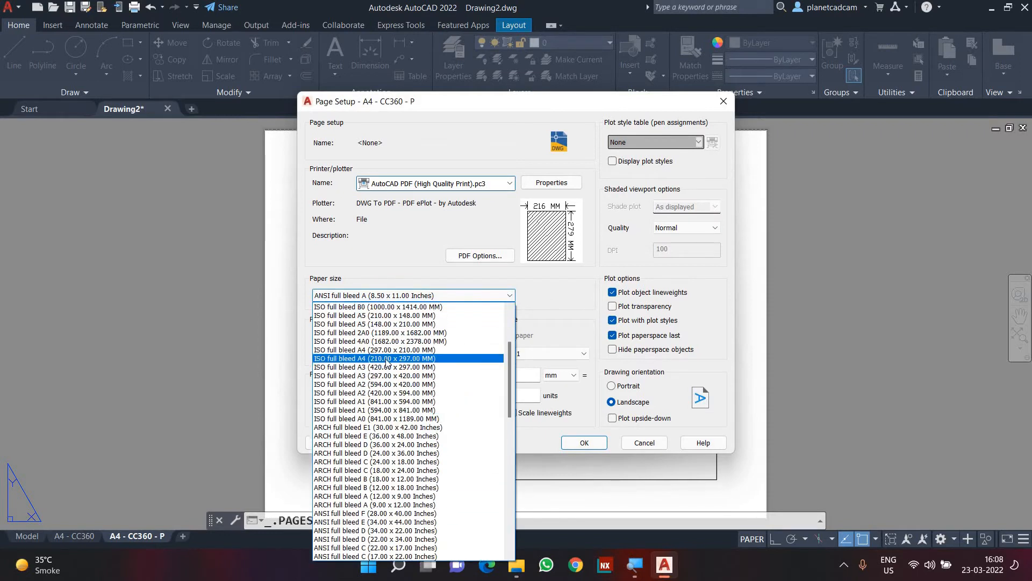
{"action": "left_click", "coordinate": [378, 361]}
{"action": "left_click", "coordinate": [625, 391]}
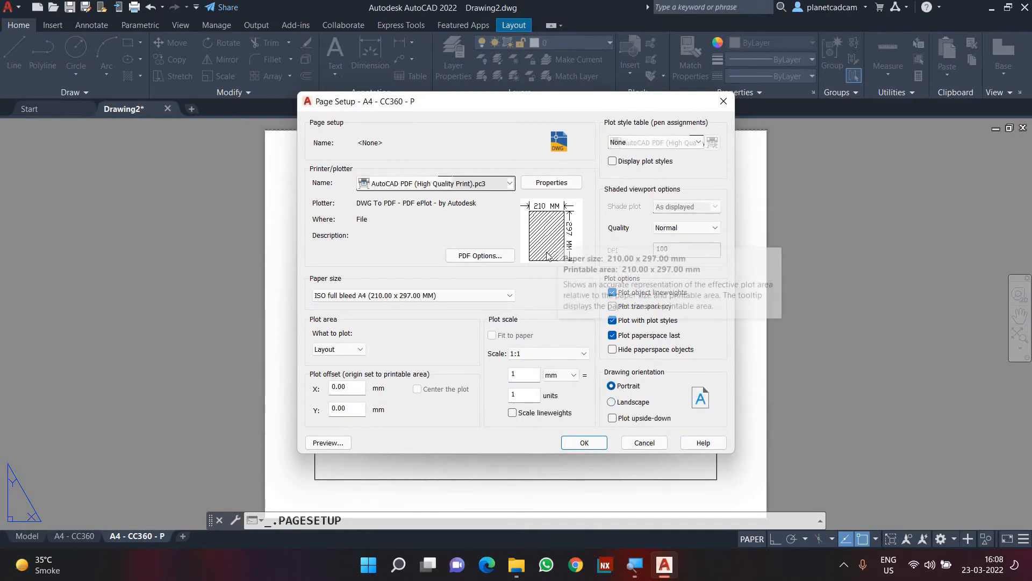
{"action": "left_click", "coordinate": [599, 444]}
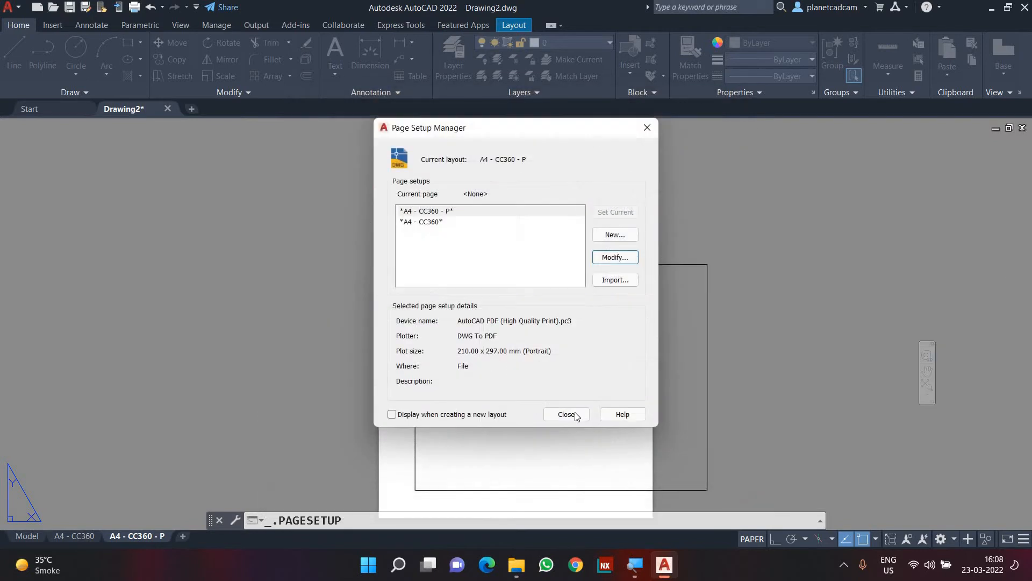
{"action": "left_click", "coordinate": [566, 414]}
Delete the existing viewport from the A4 - CC360 layout
{"action": "scroll", "coordinate": [659, 357], "scroll_direction": "down", "scroll_amount": 2}
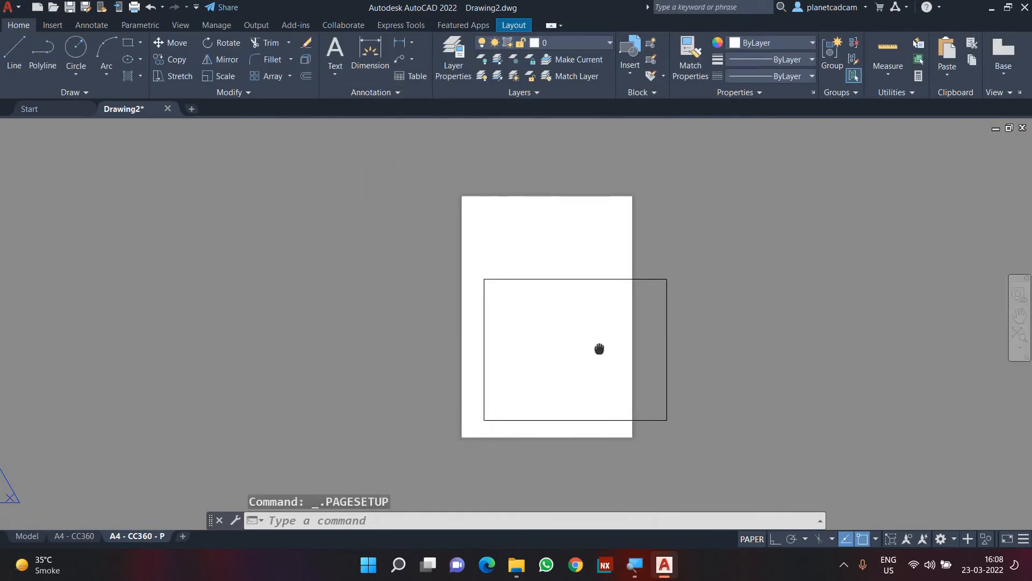
{"action": "left_click", "coordinate": [86, 524]}
{"action": "scroll", "coordinate": [329, 357], "scroll_direction": "down", "scroll_amount": 3}
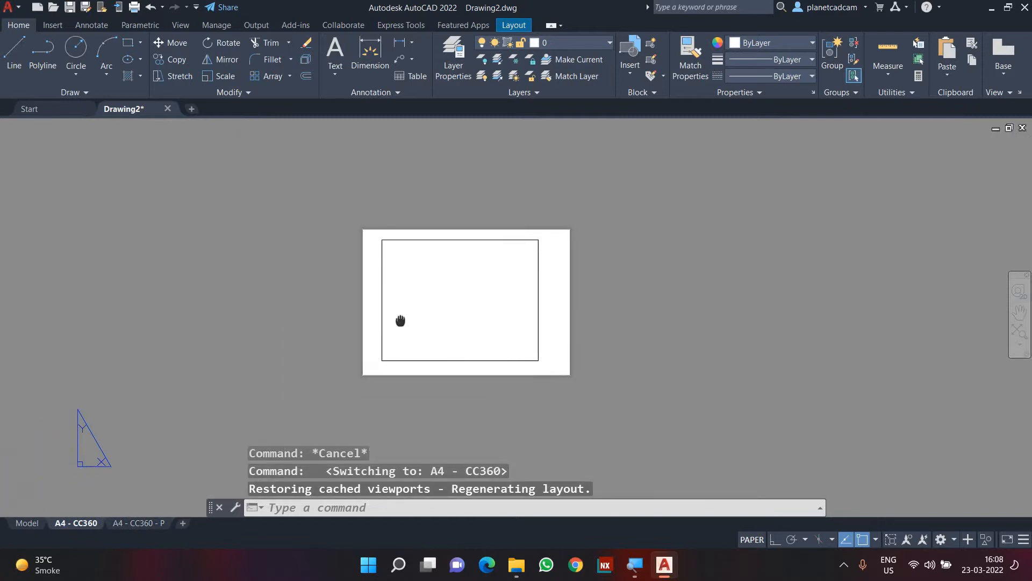
{"action": "scroll", "coordinate": [416, 323], "scroll_direction": "up", "scroll_amount": 2}
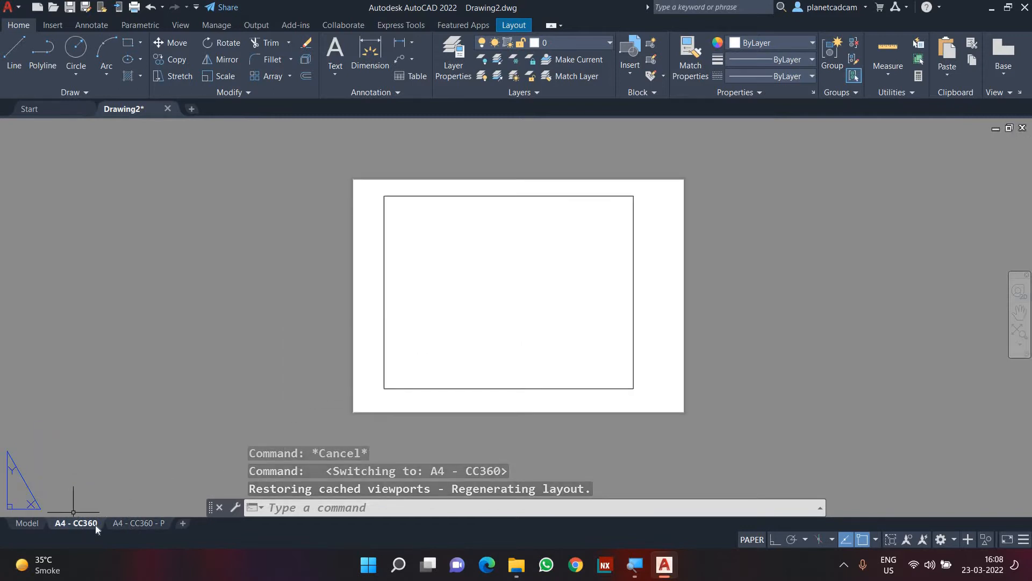
{"action": "mouse_move", "coordinate": [143, 525]}
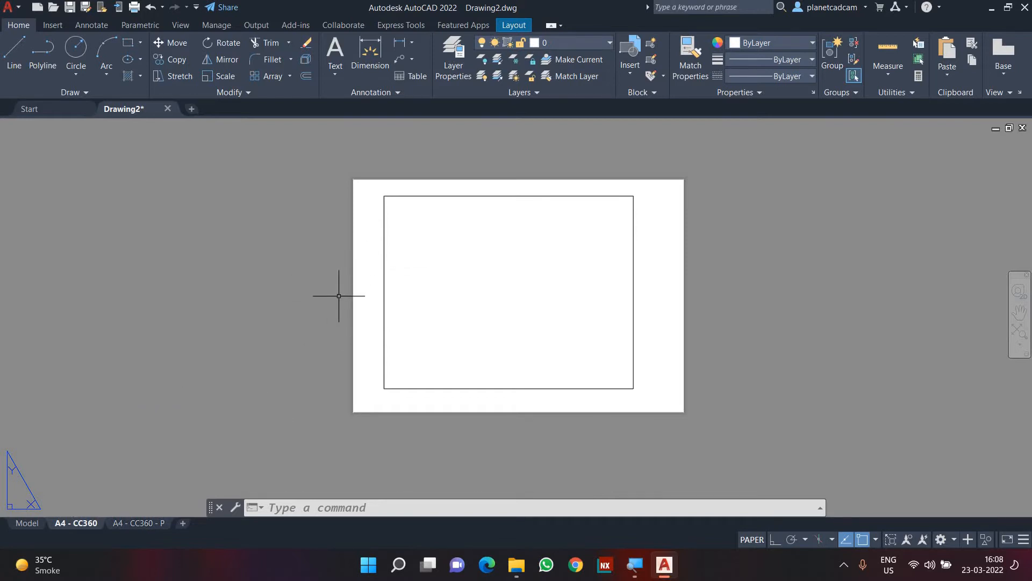
{"action": "left_click", "coordinate": [385, 296]}
{"action": "key", "text": "Delete"}
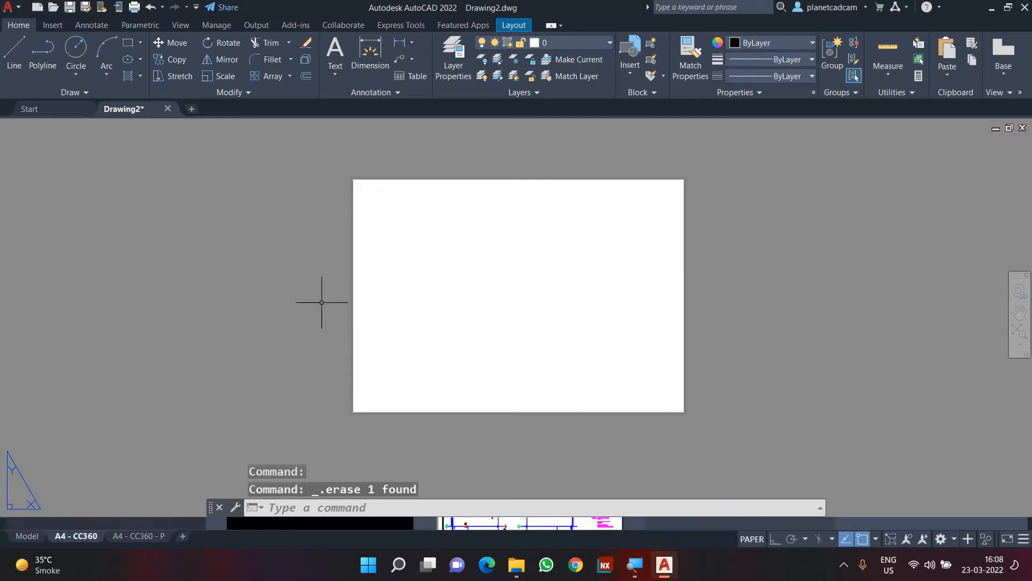
Delete the existing viewport from the A4 - CC360 - P layout
{"action": "left_click", "coordinate": [147, 534]}
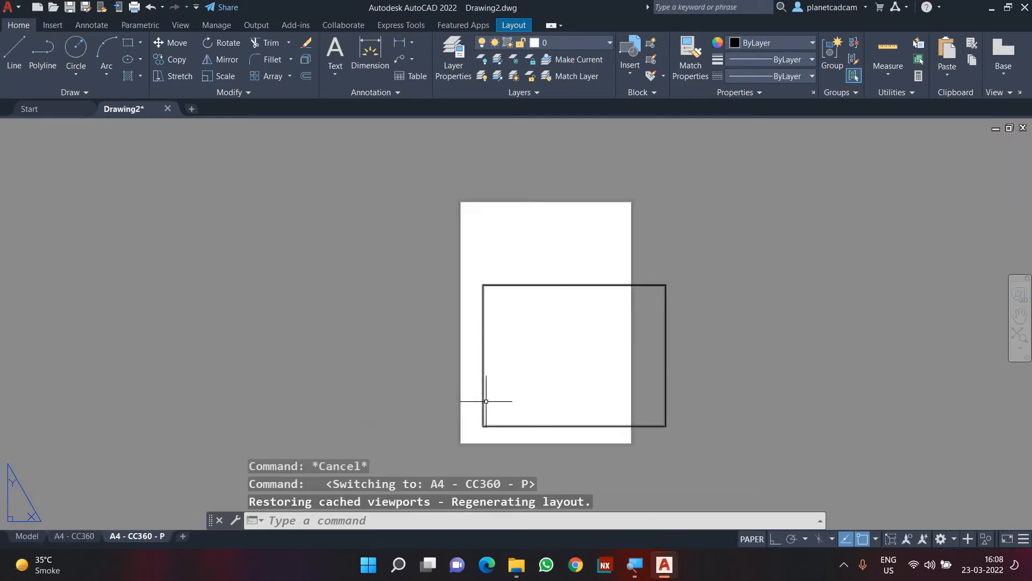
{"action": "left_click", "coordinate": [484, 403]}
{"action": "key", "text": "Delete"}
Create a new viewport on the A4 - CC360 layout using MVIEW with the Fit option
{"action": "key", "text": "ctrl+Page_Up"}
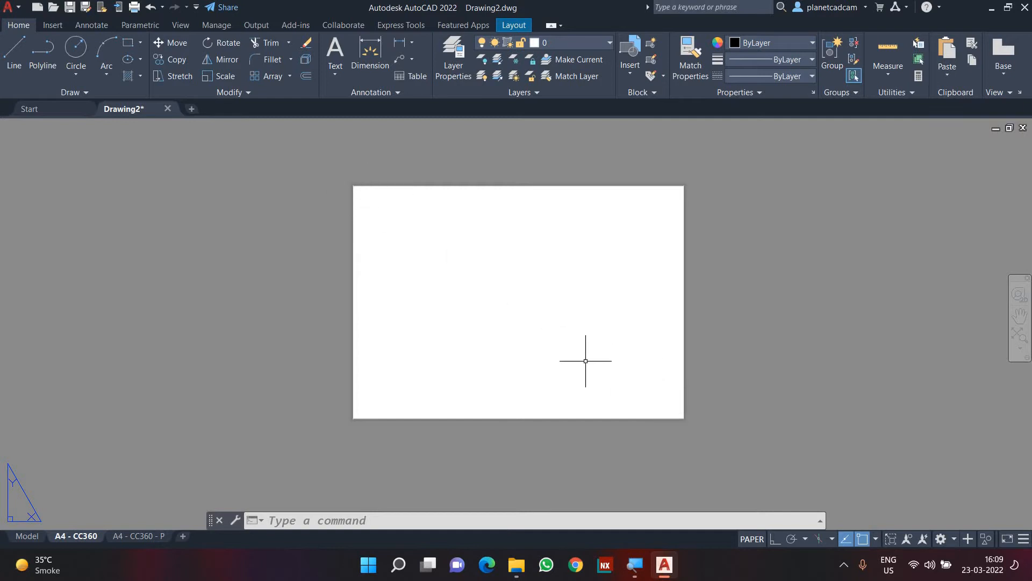
{"action": "type", "text": "mc"}
{"action": "key", "text": "Return"}
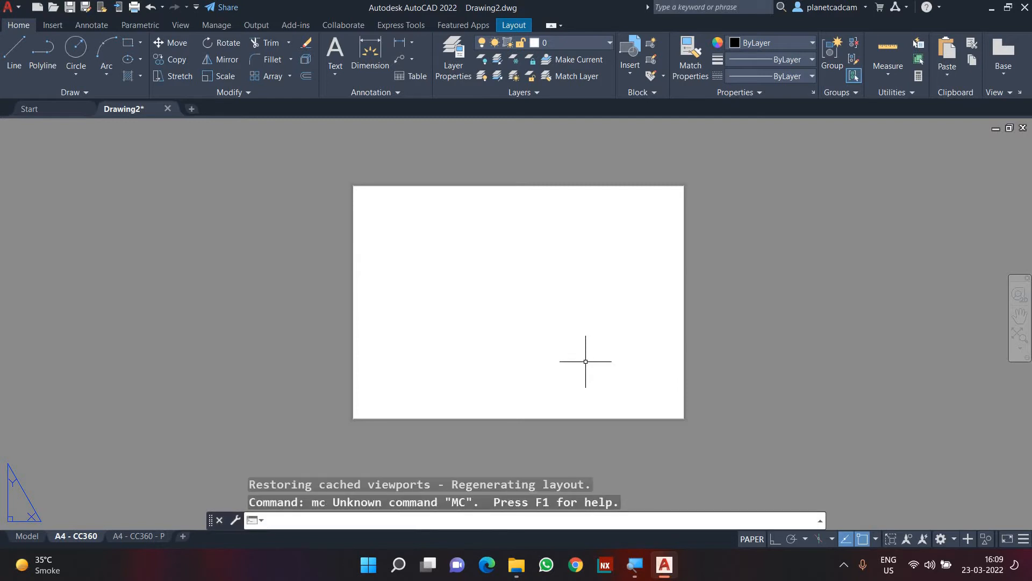
{"action": "type", "text": "mv"}
{"action": "key", "text": "Return"}
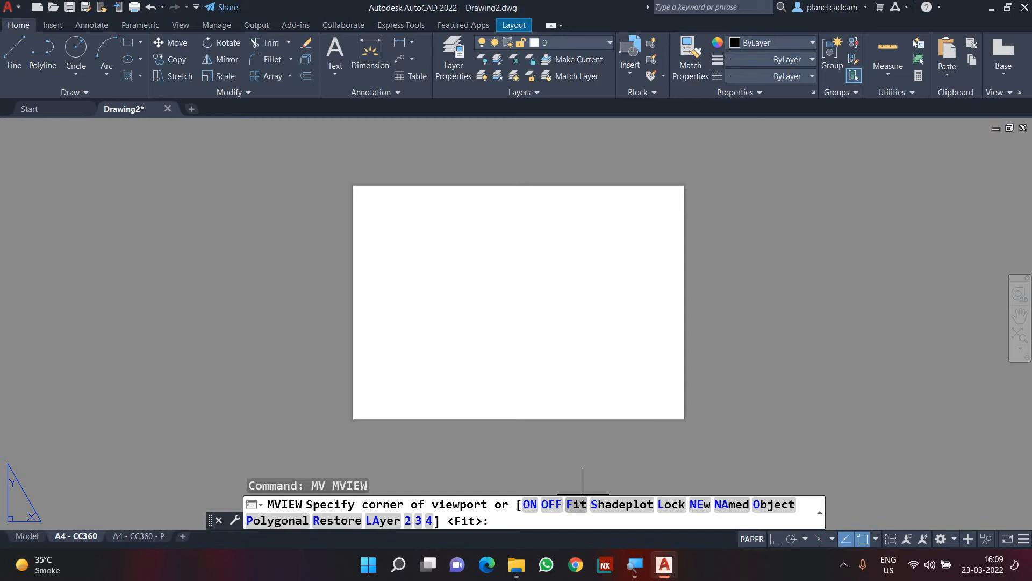
{"action": "left_click", "coordinate": [578, 506]}
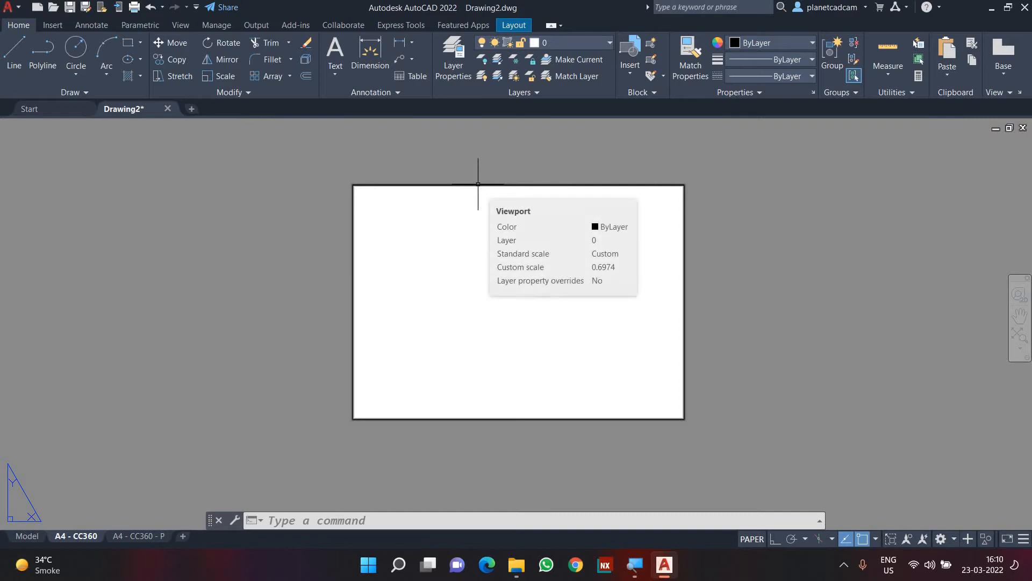
Draw a short diagonal line outward from the upper-right corner of the A4 - CC360 viewport
{"action": "type", "text": "l"}
{"action": "key", "text": "Return"}
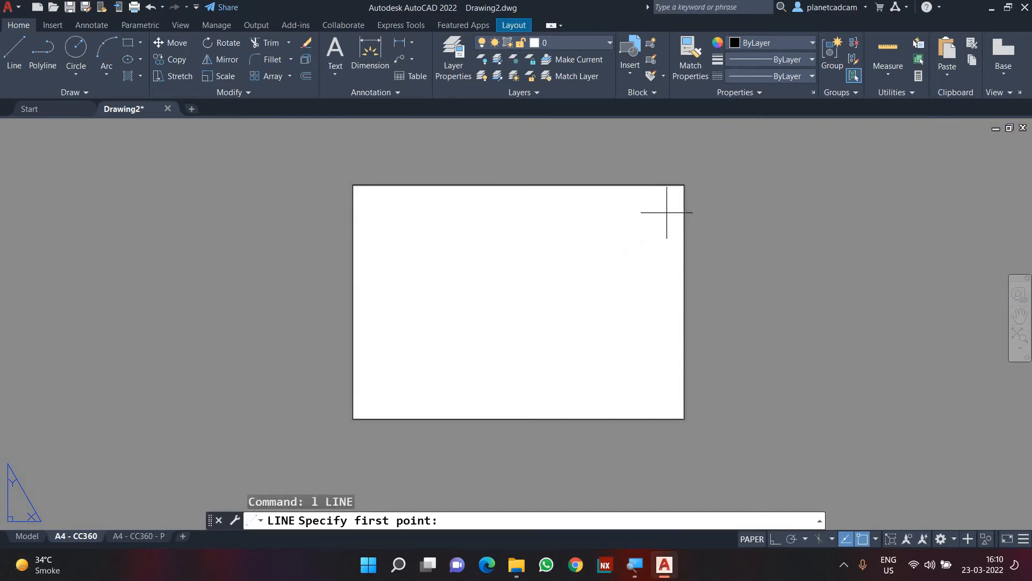
{"action": "left_click", "coordinate": [684, 185]}
{"action": "left_click", "coordinate": [707, 158]}
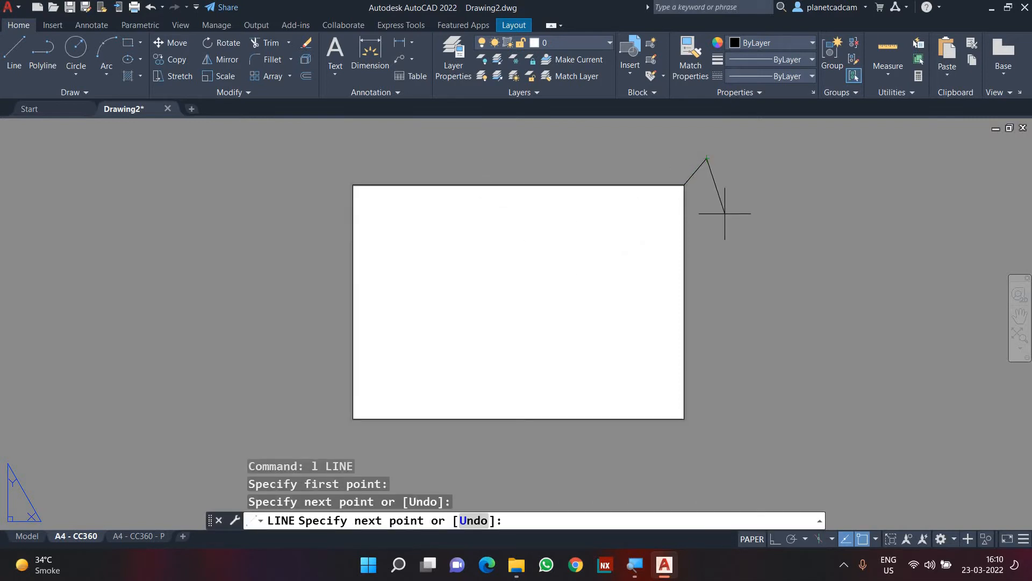
{"action": "key", "text": "Escape"}
Draw a short diagonal line outward from the lower-left corner of the A4 - CC360 viewport
{"action": "key", "text": "Return"}
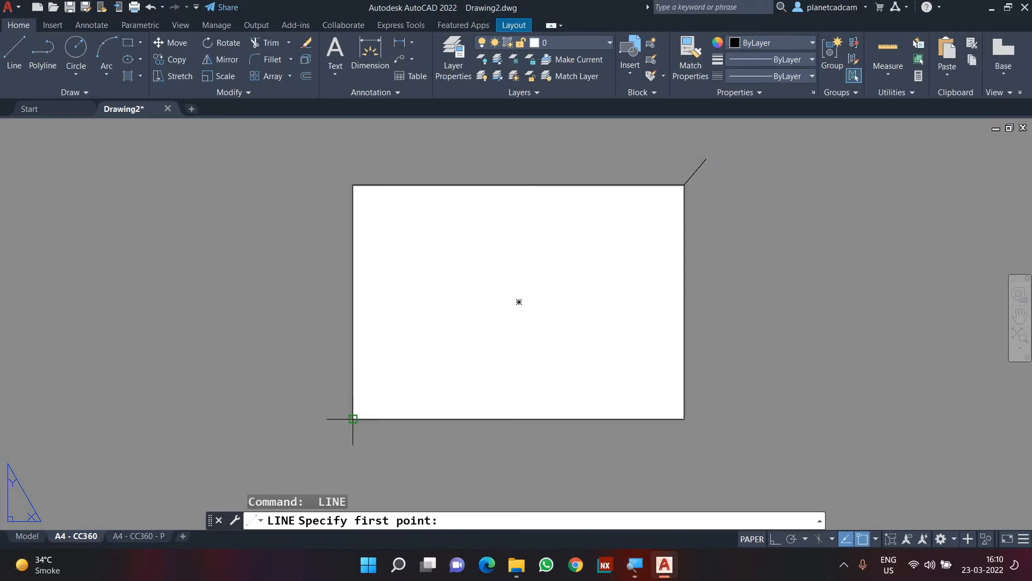
{"action": "left_click", "coordinate": [353, 418]}
{"action": "left_click", "coordinate": [320, 446]}
{"action": "key", "text": "Escape"}
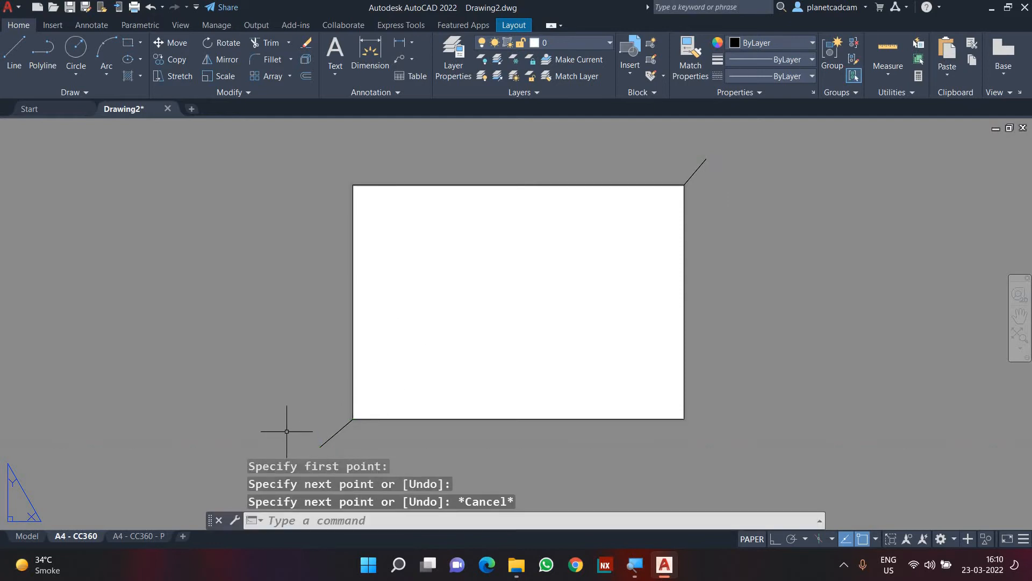
Replace the A4 - CC360 viewport with a rectangle drawn between the sheet-side ends of the two diagonal lines
{"action": "left_click", "coordinate": [352, 352]}
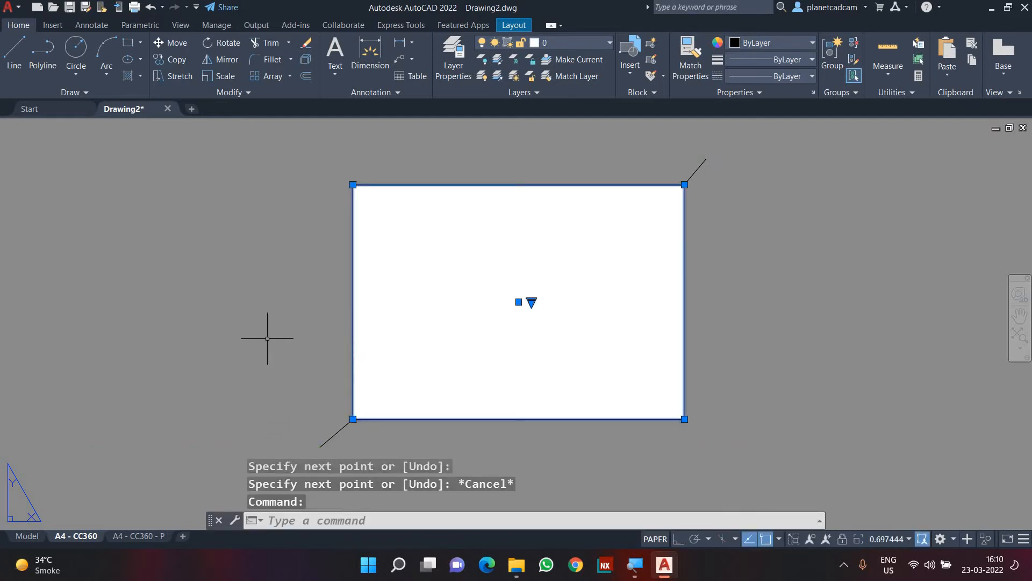
{"action": "key", "text": "Delete"}
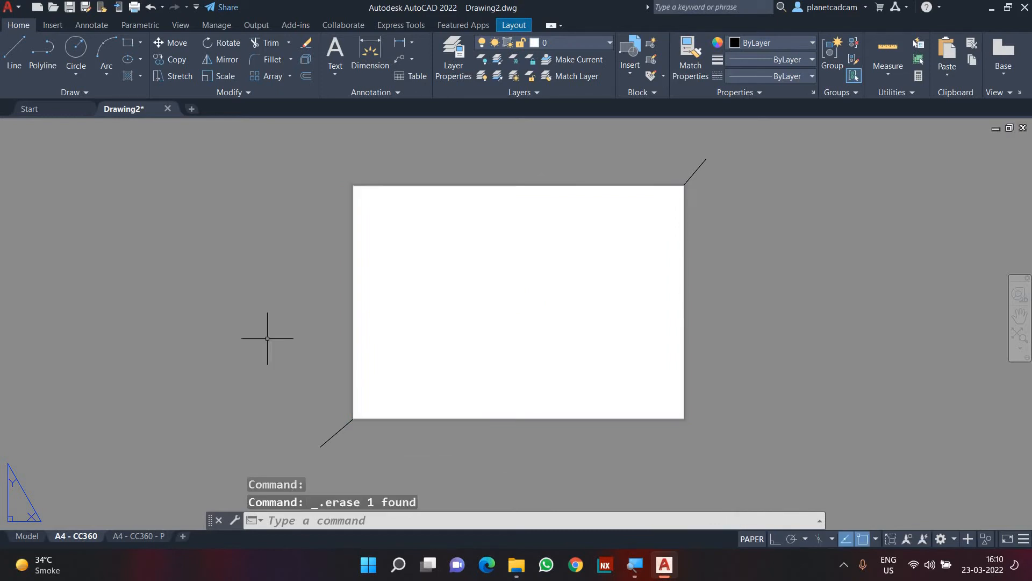
{"action": "type", "text": "rec"}
{"action": "key", "text": "Return"}
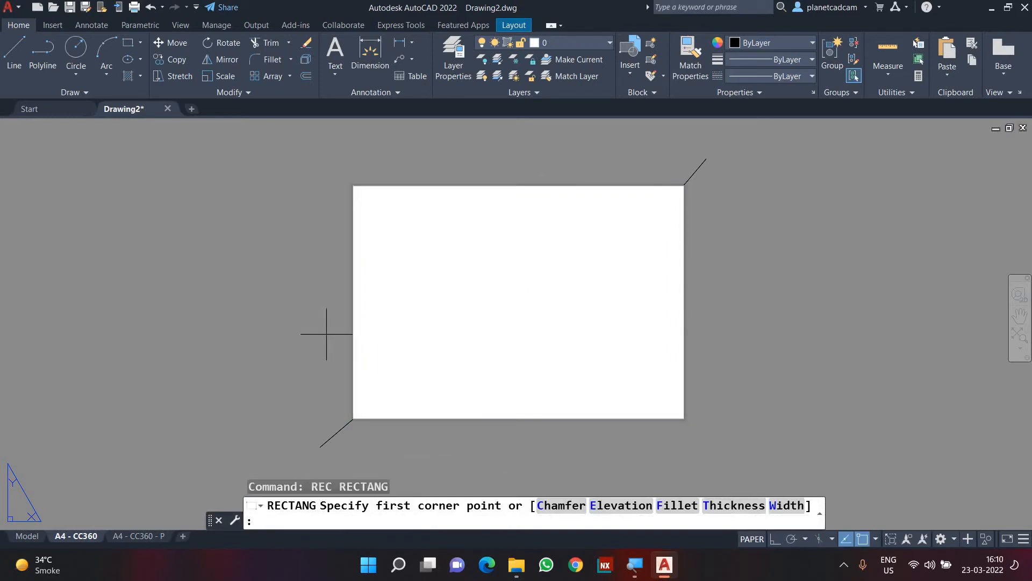
{"action": "left_click", "coordinate": [684, 185]}
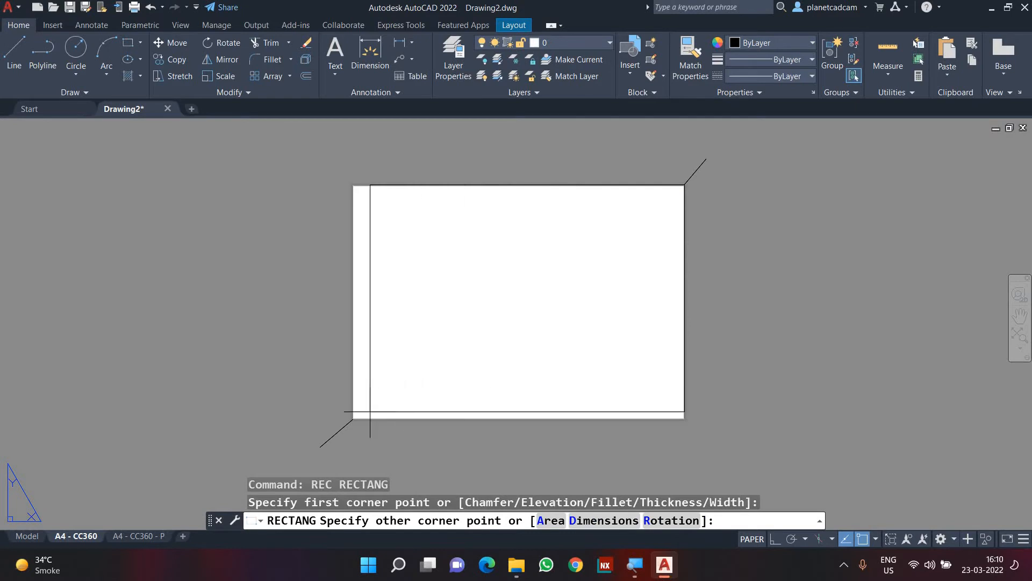
{"action": "left_click", "coordinate": [352, 419]}
{"action": "key", "text": "Escape"}
Delete the two short diagonal guide lines at the lower-left and upper-right corners of the rectangle
{"action": "left_click", "coordinate": [348, 446]}
{"action": "left_click", "coordinate": [326, 428]}
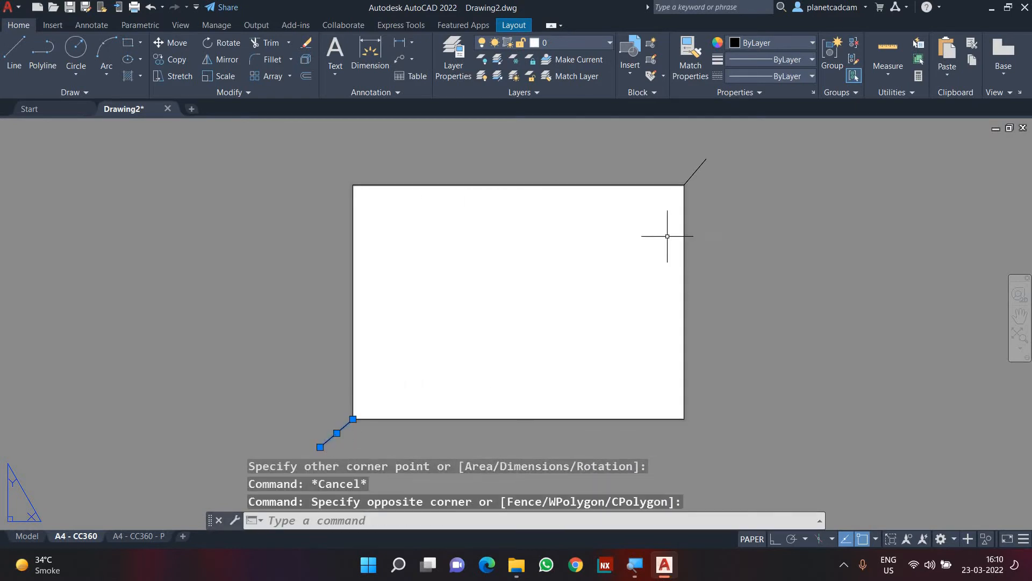
{"action": "left_click", "coordinate": [703, 184]}
{"action": "left_click", "coordinate": [689, 160]}
{"action": "key", "text": "Delete"}
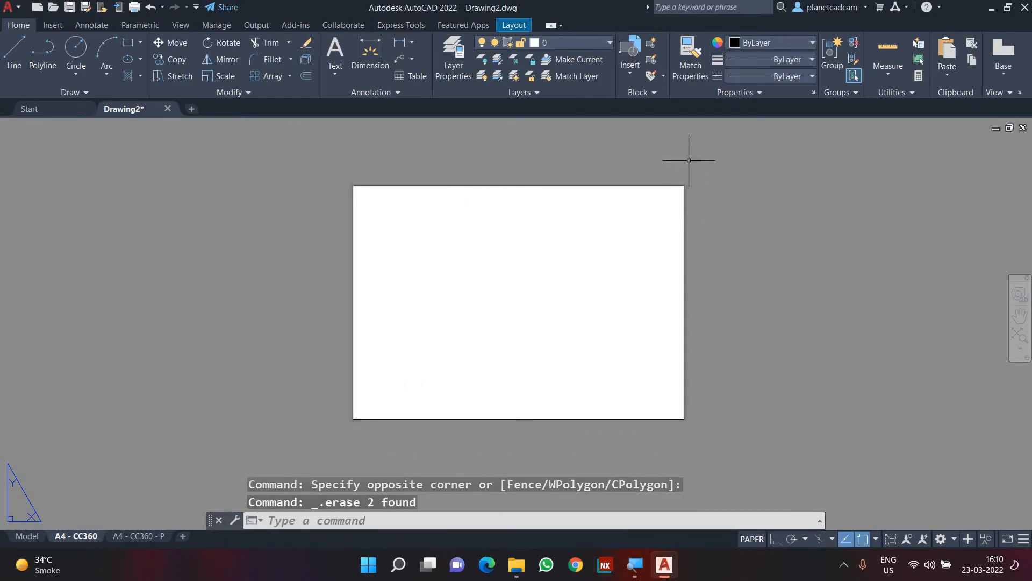
{"action": "middle_click_drag", "start_coordinate": [651, 172], "coordinate": [625, 177]}
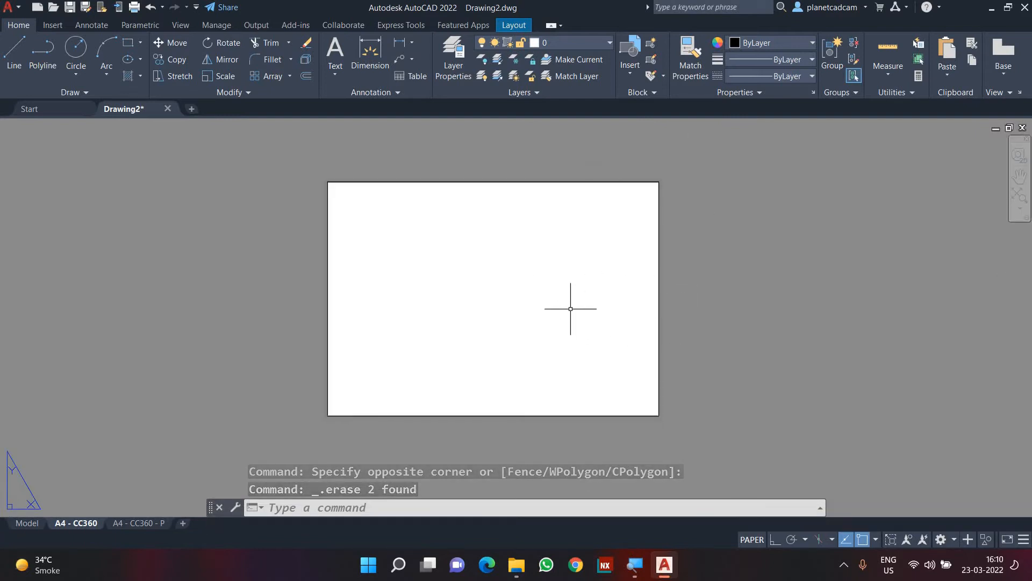
Create a new layer named "template layert" and close the layer manager
{"action": "type", "text": "la"}
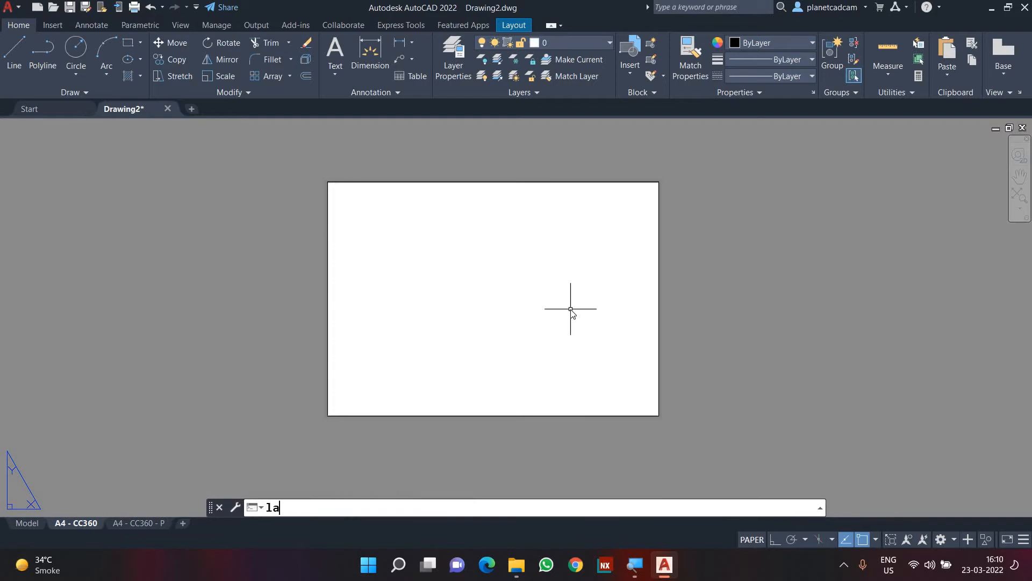
{"action": "key", "text": "Return"}
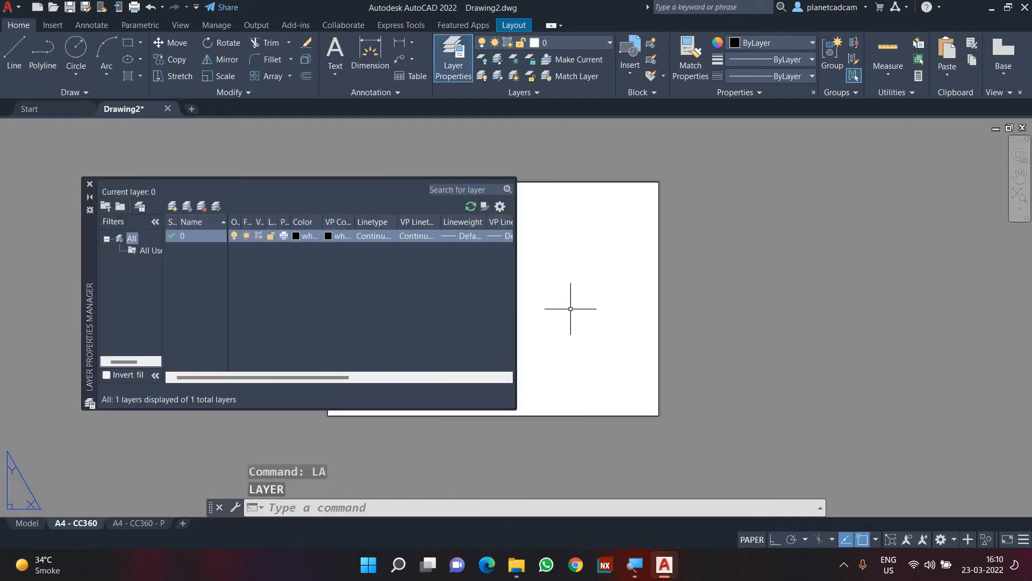
{"action": "left_click", "coordinate": [172, 206]}
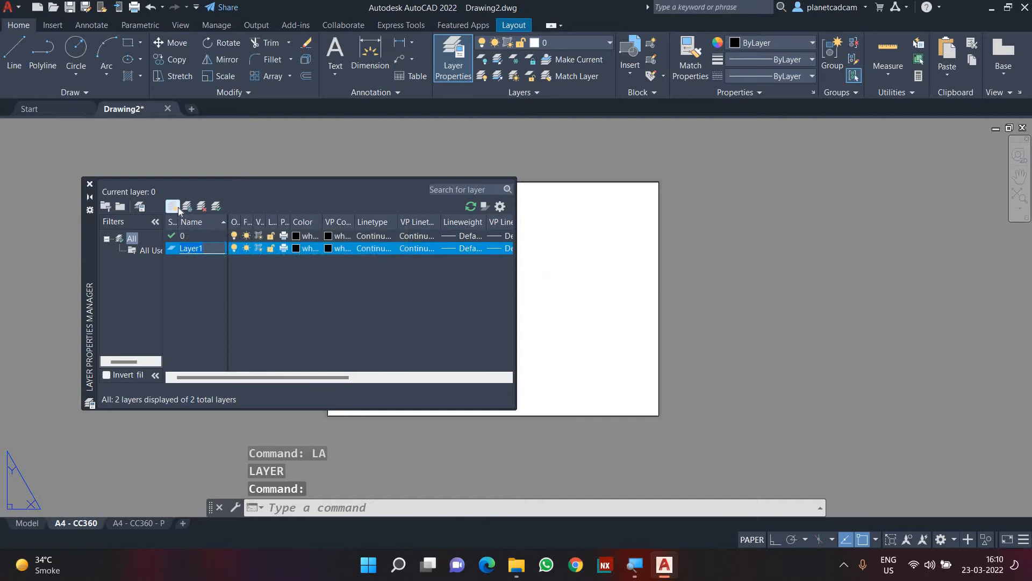
{"action": "type", "text": "template layer"}
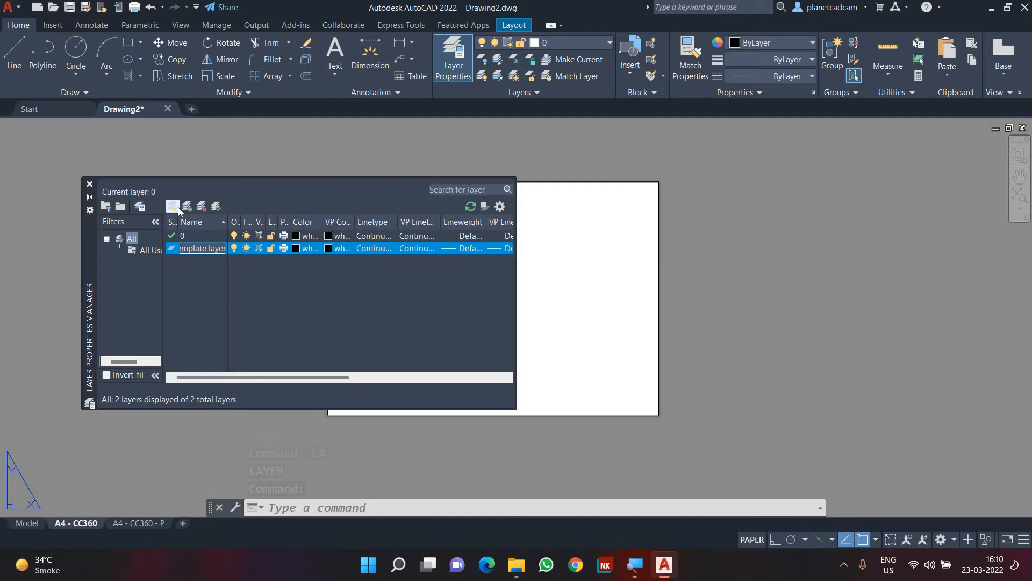
{"action": "key", "text": "Return"}
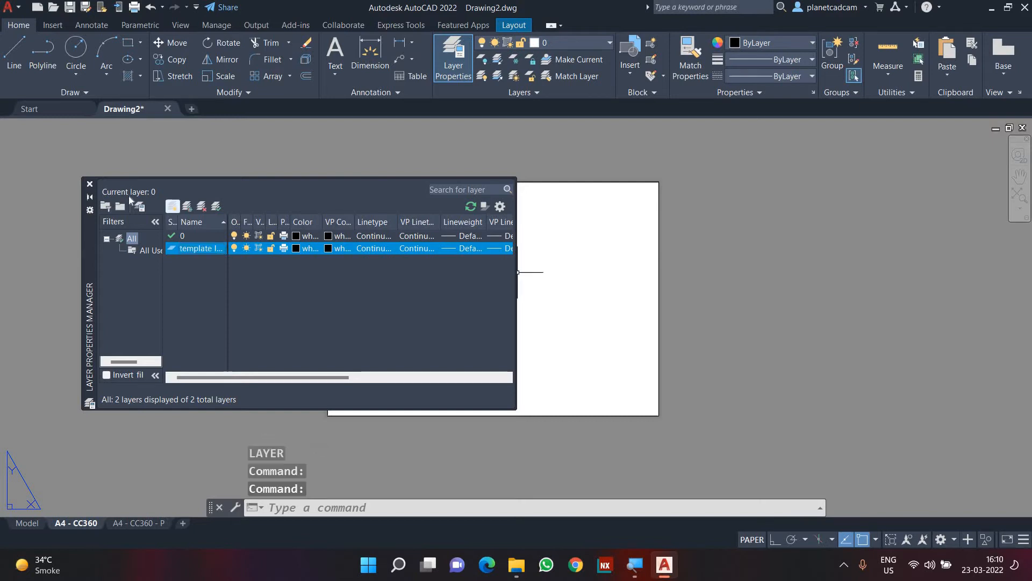
{"action": "left_click", "coordinate": [90, 184]}
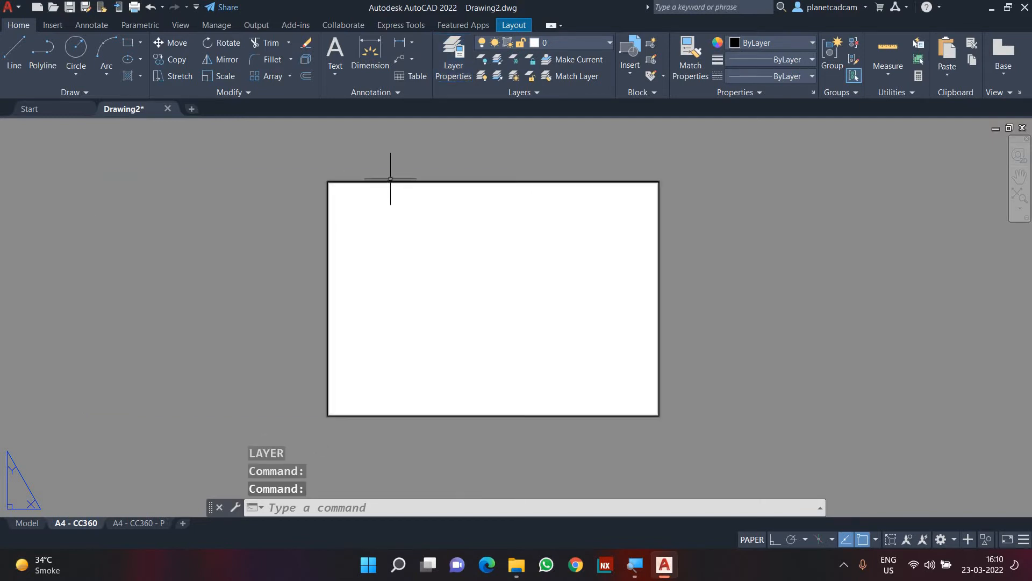
Assign the rectangle around the sheet to the template layert layer and deselect it
{"action": "left_click", "coordinate": [348, 182]}
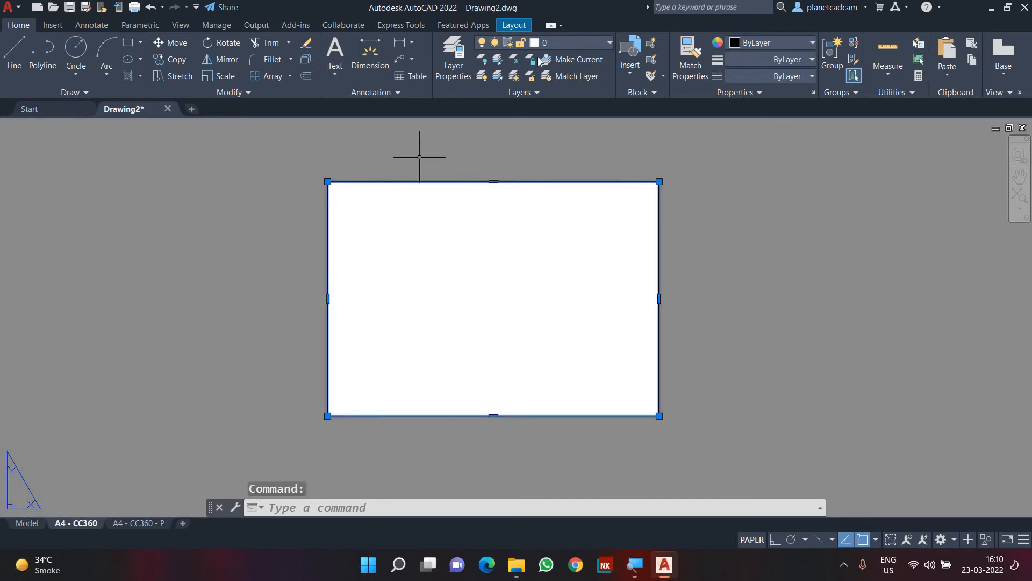
{"action": "left_click", "coordinate": [563, 43]}
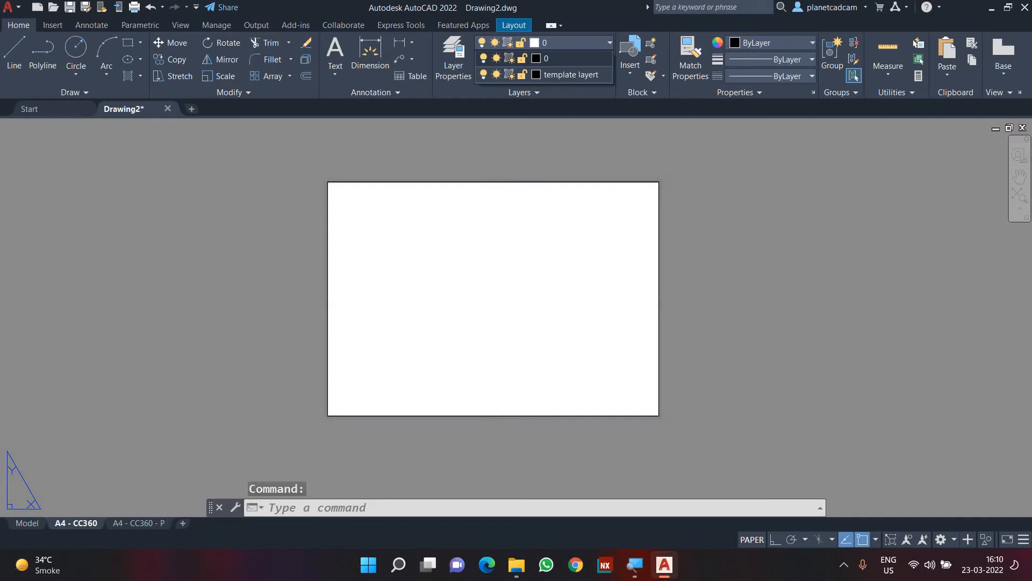
{"action": "left_click", "coordinate": [557, 75]}
{"action": "key", "text": "Escape"}
{"action": "key", "text": "Escape"}
{"action": "key", "text": "Escape"}
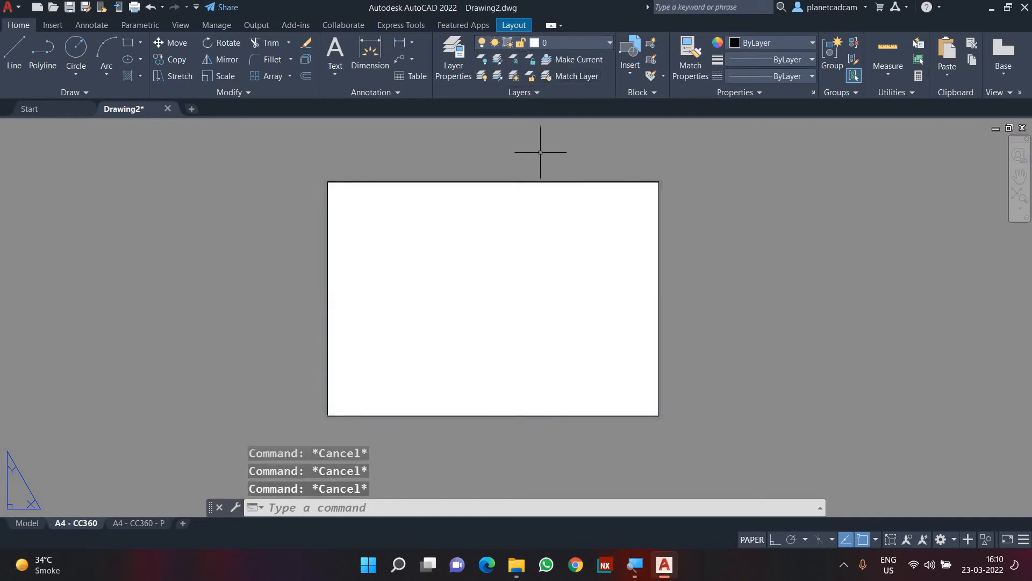
Make template layert the current layer and close the layer manager
{"action": "left_click", "coordinate": [460, 72]}
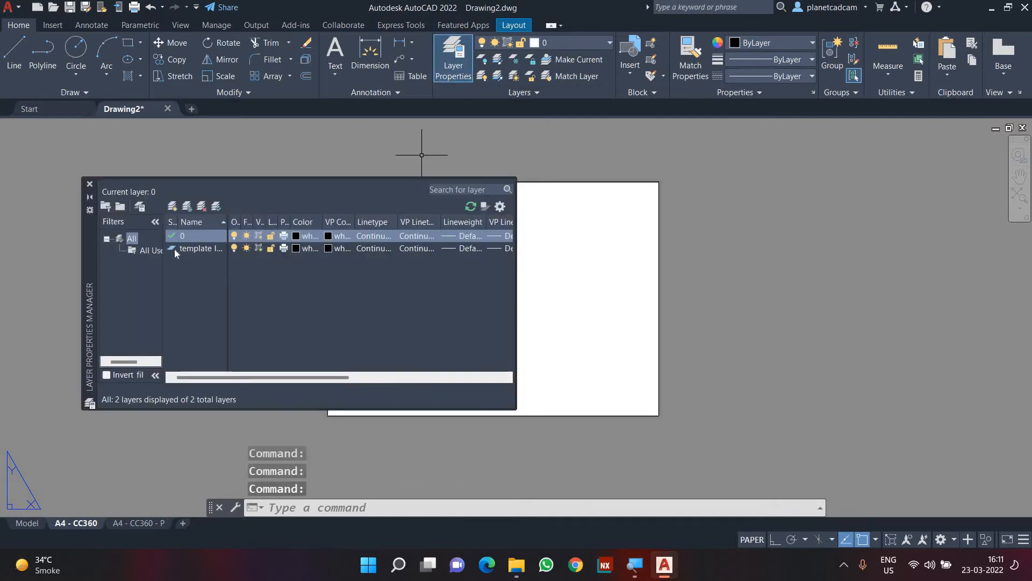
{"action": "double_click", "coordinate": [174, 249]}
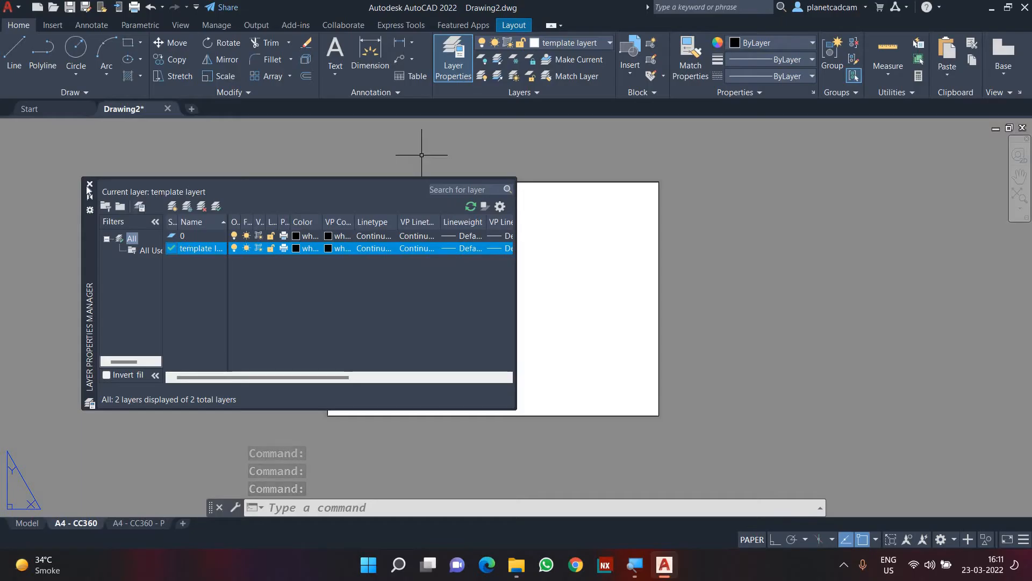
{"action": "left_click", "coordinate": [90, 185]}
{"action": "key", "text": "Escape"}
{"action": "key", "text": "Escape"}
{"action": "key", "text": "Escape"}
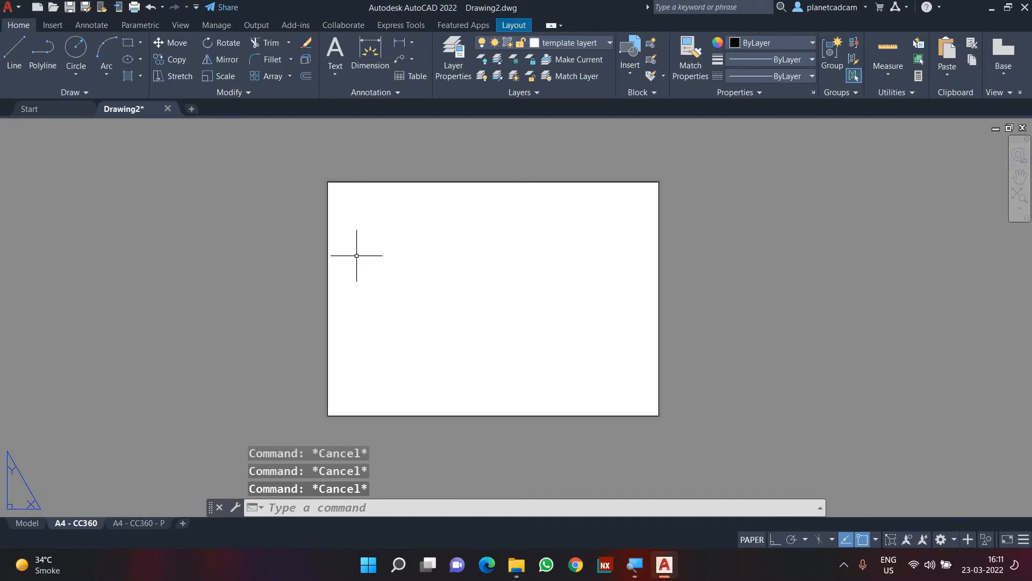
Offset the sheet rectangle inward by 4 to form the inner border frame
{"action": "type", "text": "o"}
{"action": "key", "text": "Return"}
{"action": "type", "text": "4"}
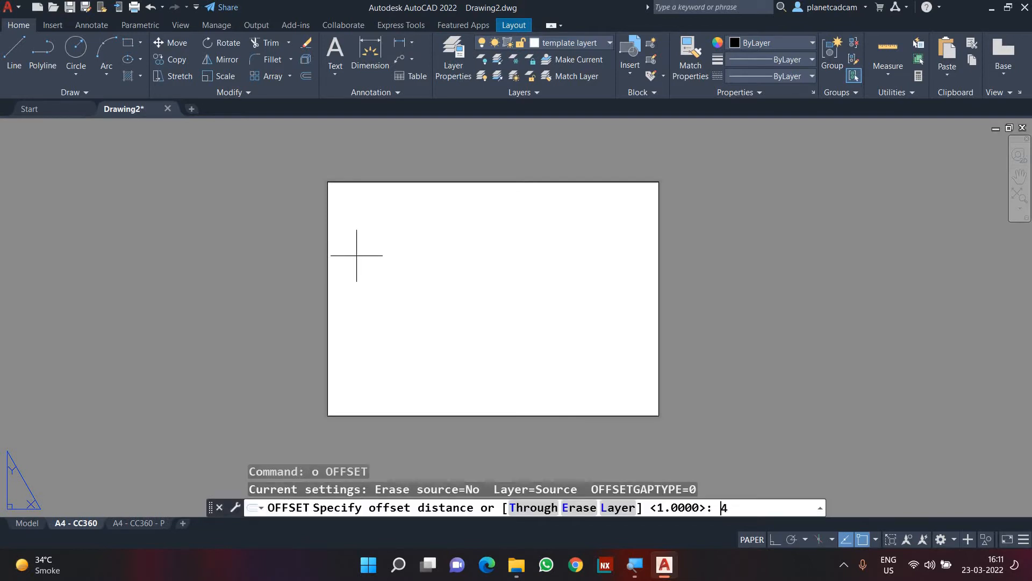
{"action": "key", "text": "Return"}
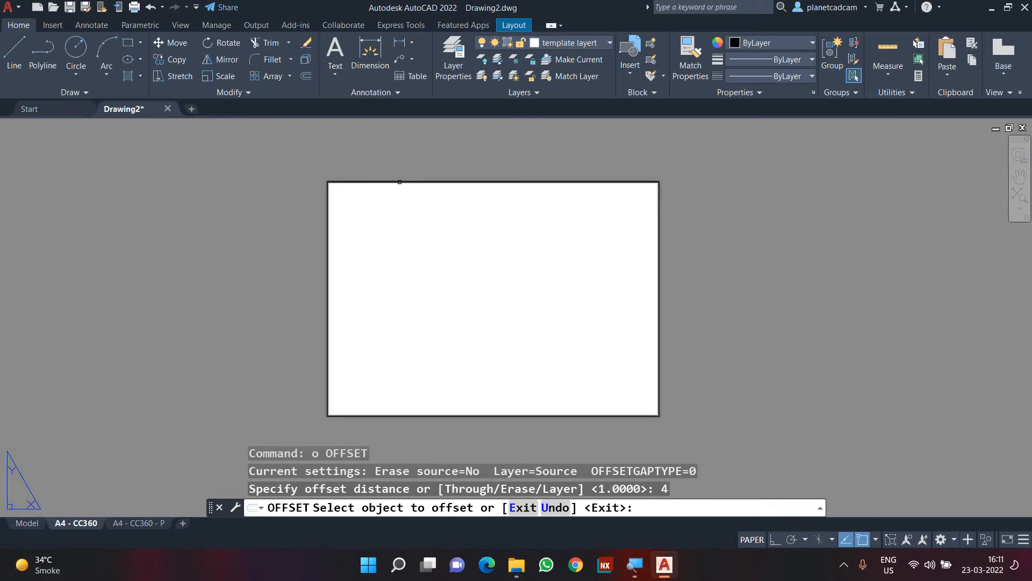
{"action": "left_click", "coordinate": [399, 183]}
{"action": "left_click", "coordinate": [398, 210]}
{"action": "key", "text": "Escape"}
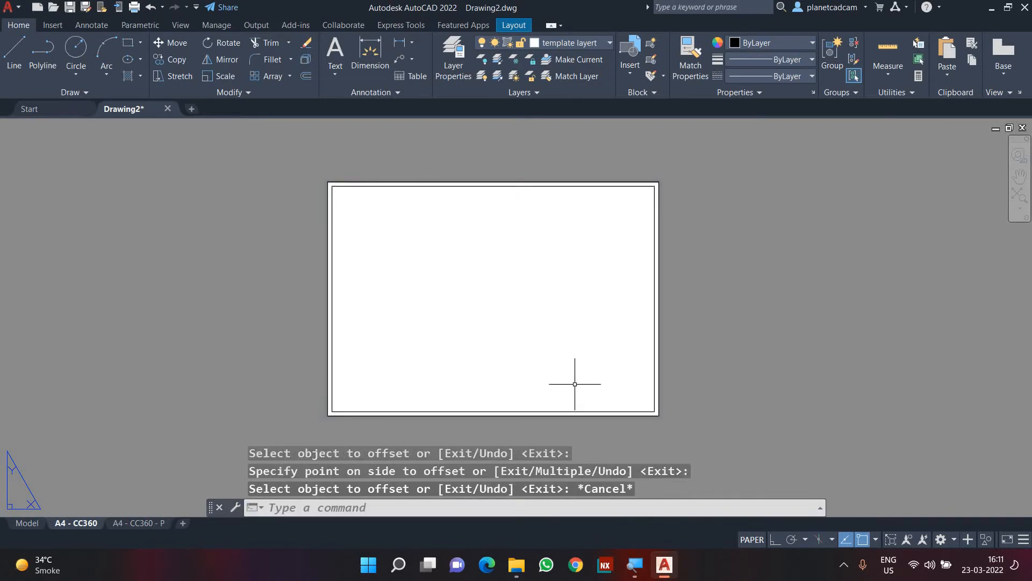
{"action": "scroll", "coordinate": [512, 362], "scroll_direction": "up", "scroll_amount": 2}
{"action": "mouse_move", "coordinate": [511, 361]}
{"action": "middle_mouse_down"}
{"action": "mouse_move", "coordinate": [517, 426]}
{"action": "mouse_move", "coordinate": [508, 347]}
{"action": "middle_mouse_up"}
{"action": "scroll", "coordinate": [522, 398], "scroll_direction": "down", "scroll_amount": 2}
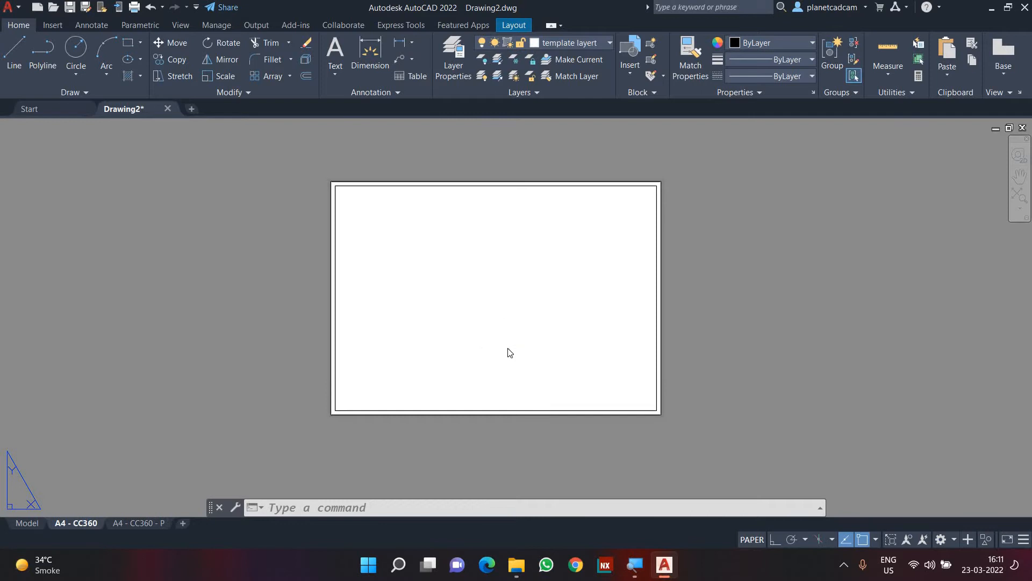
{"action": "key", "text": "ctrl+s"}
{"action": "key", "text": "Escape"}
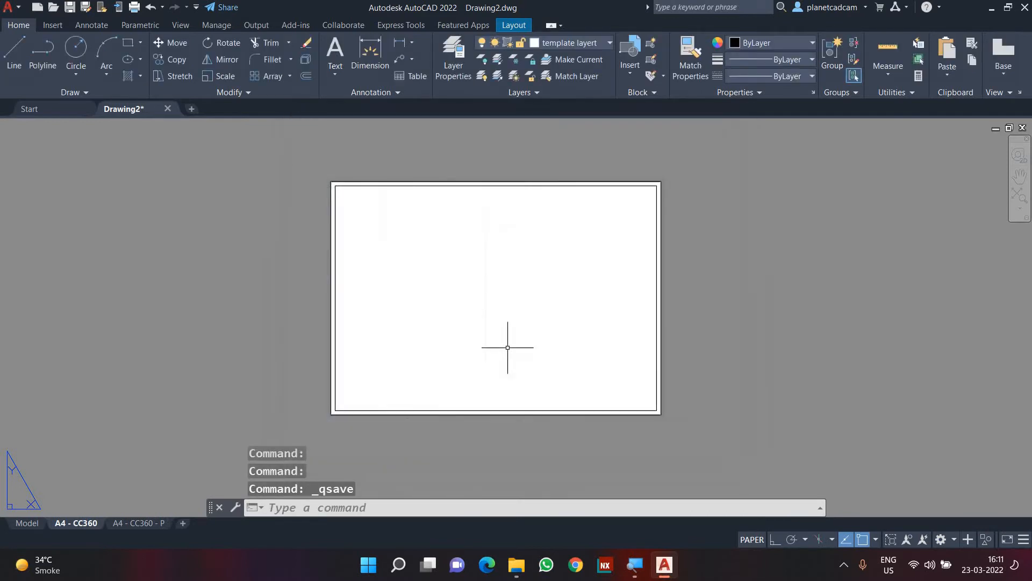
{"action": "middle_click_drag", "start_coordinate": [507, 348], "coordinate": [528, 353]}
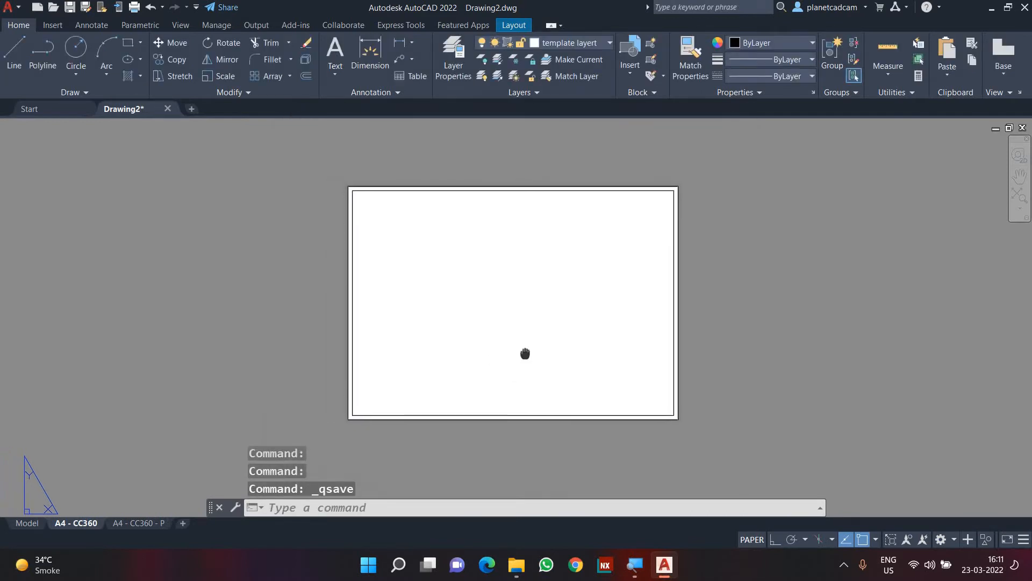
{"action": "left_click", "coordinate": [137, 523]}
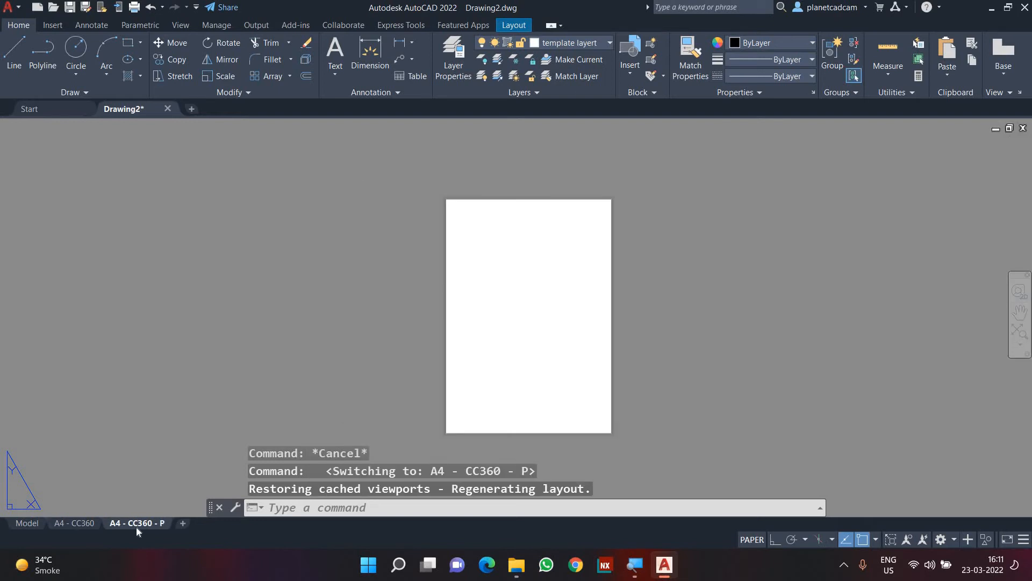
{"action": "left_click", "coordinate": [86, 527]}
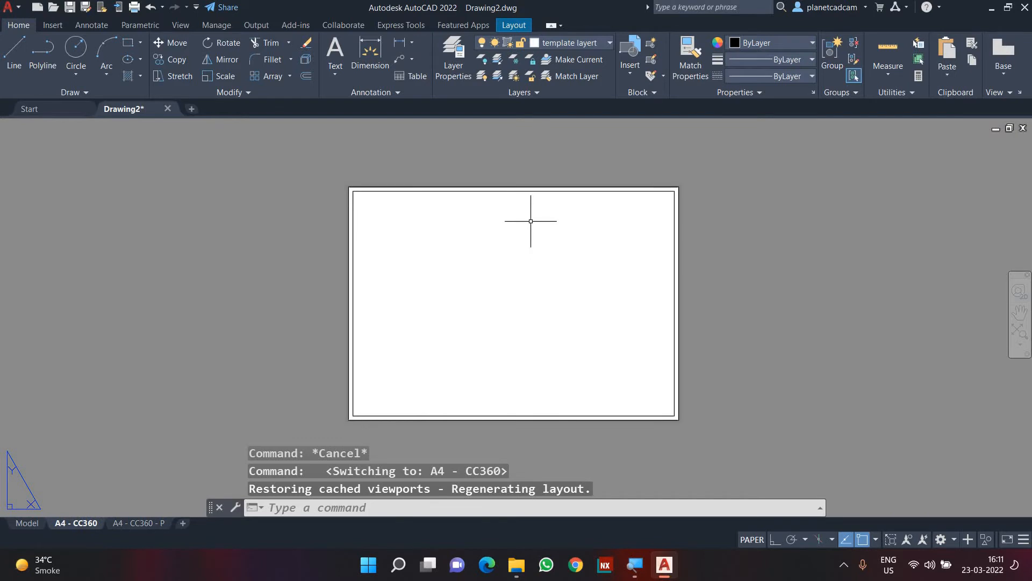
Draw a short vertical centring line between the midpoints of the outer and inner frames' upper edges
{"action": "type", "text": "l"}
{"action": "key", "text": "Return"}
{"action": "scroll", "coordinate": [500, 200], "scroll_direction": "up", "scroll_amount": 3}
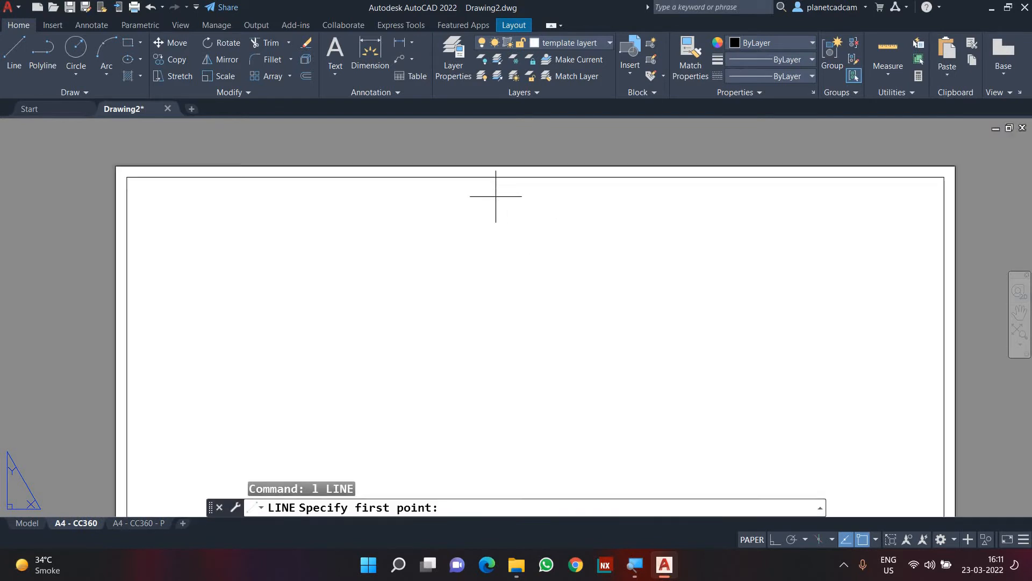
{"action": "left_click", "coordinate": [530, 172]}
{"action": "left_click", "coordinate": [535, 177]}
{"action": "key", "text": "Escape"}
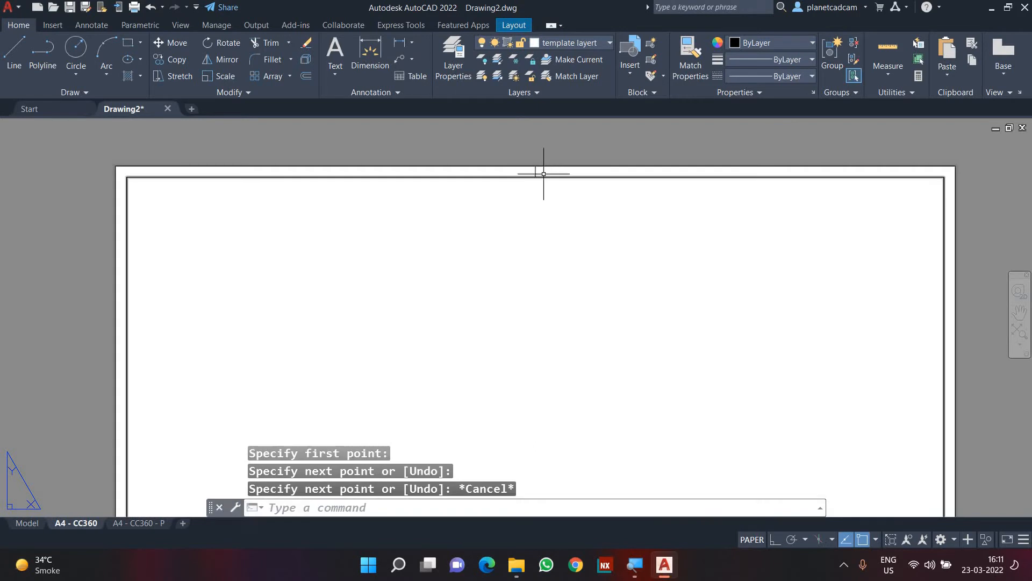
{"action": "scroll", "coordinate": [496, 219], "scroll_direction": "up", "scroll_amount": 3}
{"action": "scroll", "coordinate": [509, 191], "scroll_direction": "down", "scroll_amount": 4}
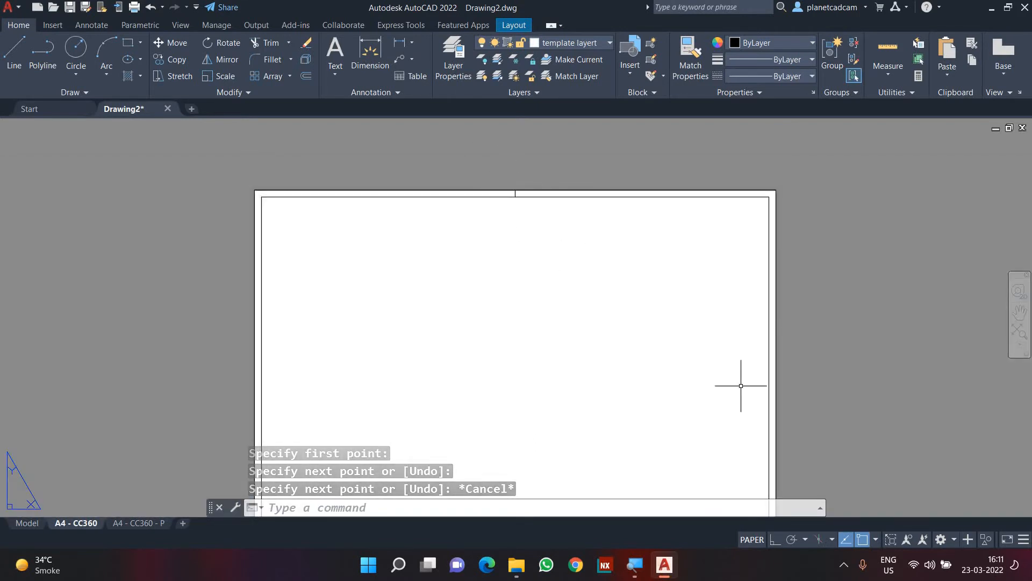
Draw a short horizontal centring line between the midpoints of the outer and inner frames' right edges
{"action": "type", "text": "l"}
{"action": "key", "text": "Return"}
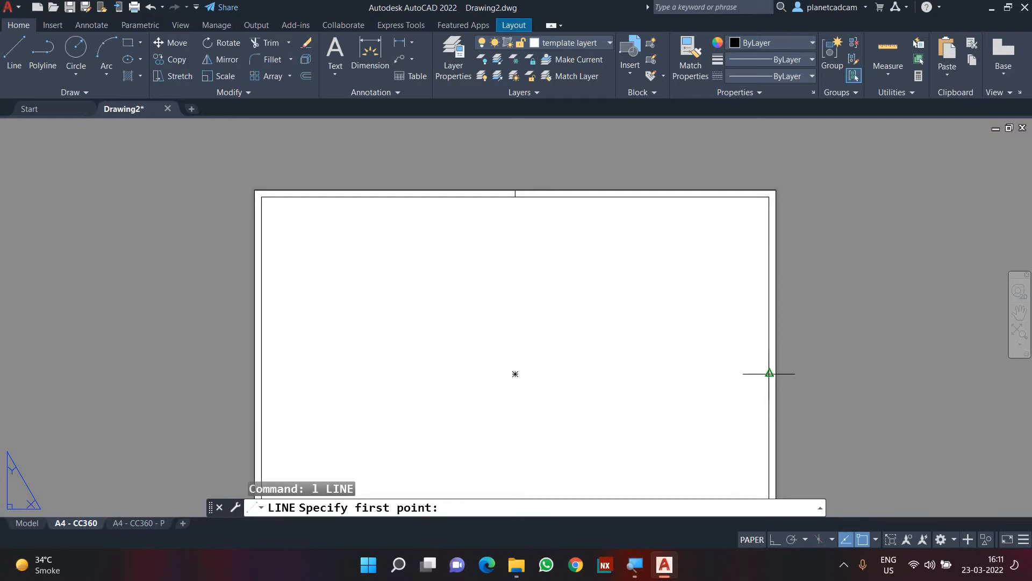
{"action": "left_click", "coordinate": [767, 384]}
{"action": "scroll", "coordinate": [772, 371], "scroll_direction": "up", "scroll_amount": 5}
{"action": "key", "text": "Escape"}
{"action": "scroll", "coordinate": [822, 404], "scroll_direction": "down", "scroll_amount": 3}
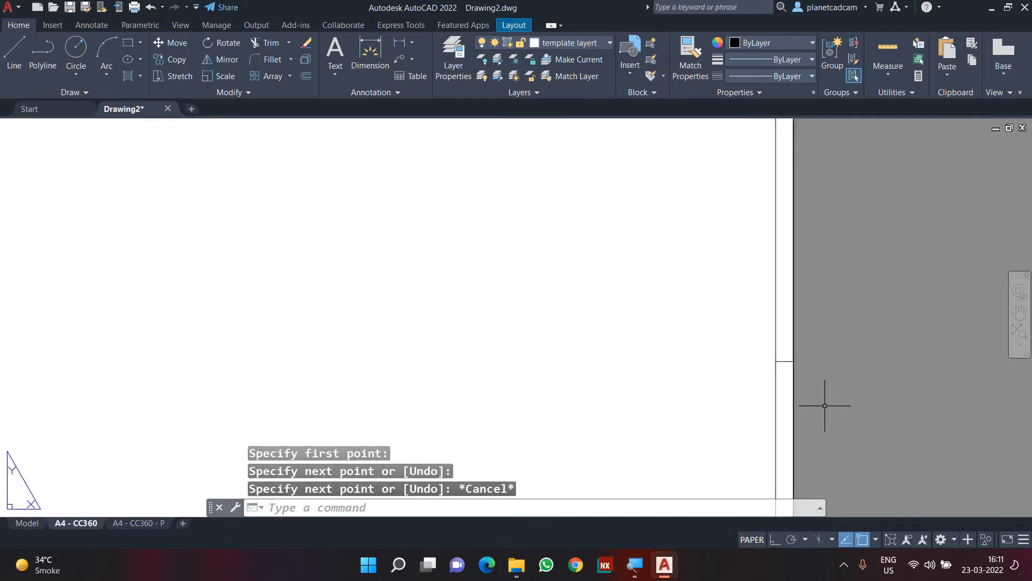
Copy the upper edge's vertical centring line to the right with Ortho on, at distances of 40, 80 and 120
{"action": "middle_click_drag", "start_coordinate": [627, 293], "coordinate": [613, 363]}
{"action": "type", "text": "co"}
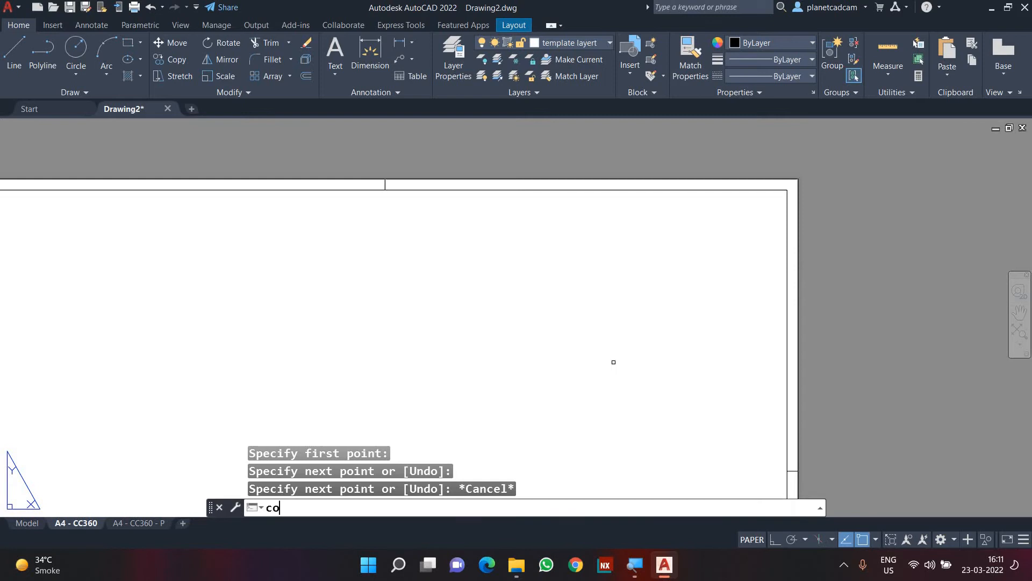
{"action": "key", "text": "Return"}
{"action": "left_click", "coordinate": [376, 168]}
{"action": "left_click", "coordinate": [415, 211]}
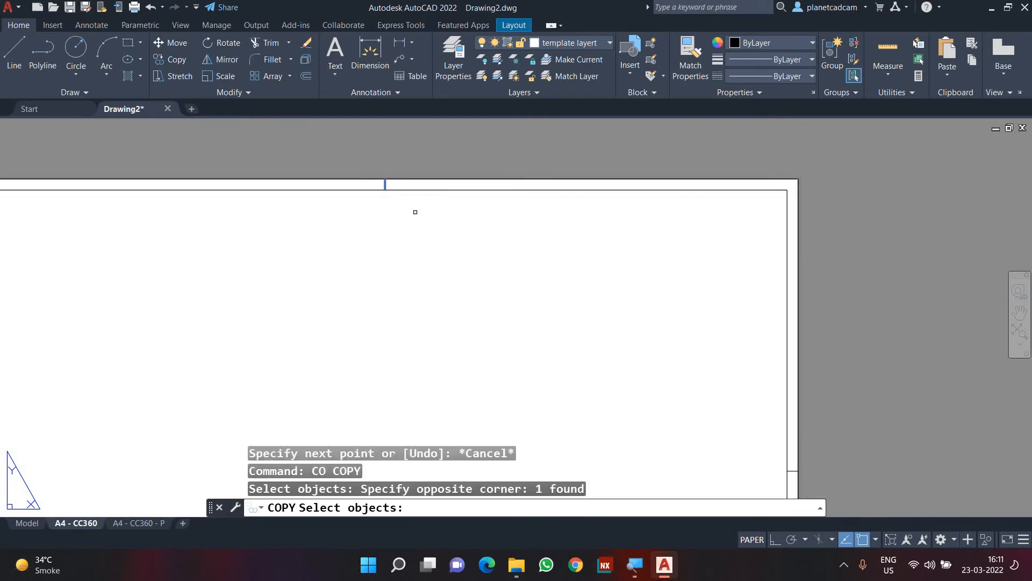
{"action": "key", "text": "Return"}
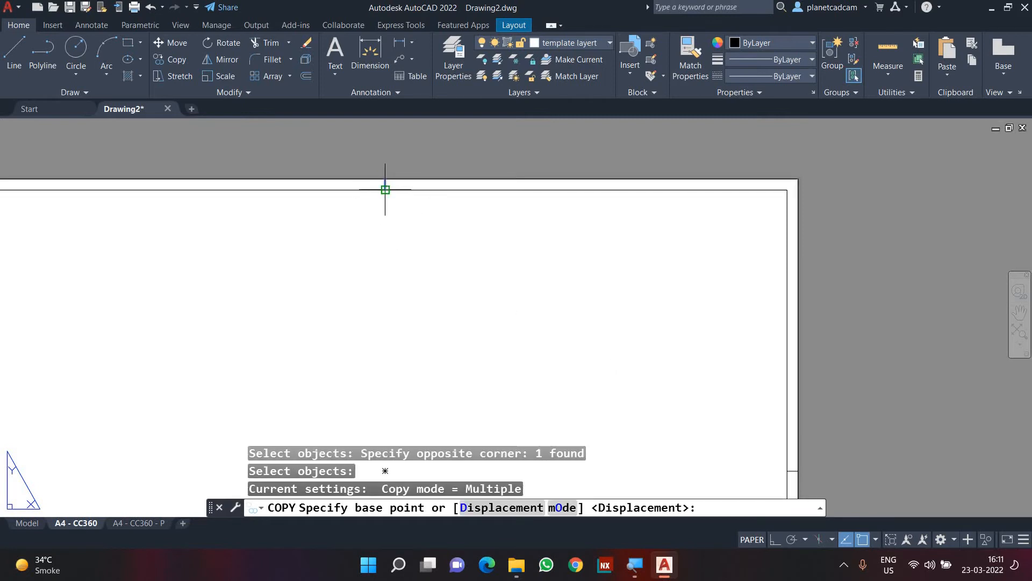
{"action": "left_click", "coordinate": [385, 189]}
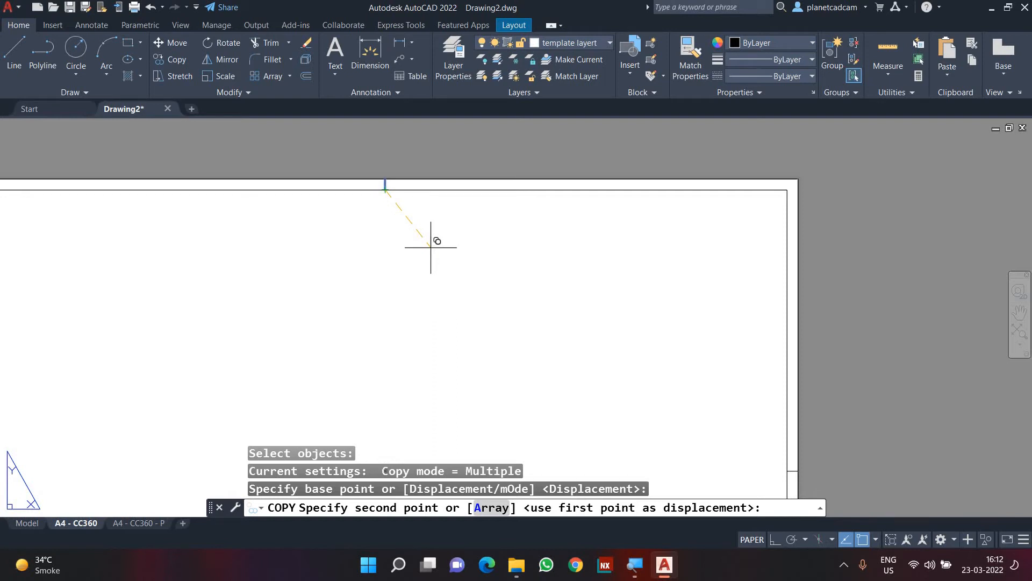
{"action": "key", "text": "F8"}
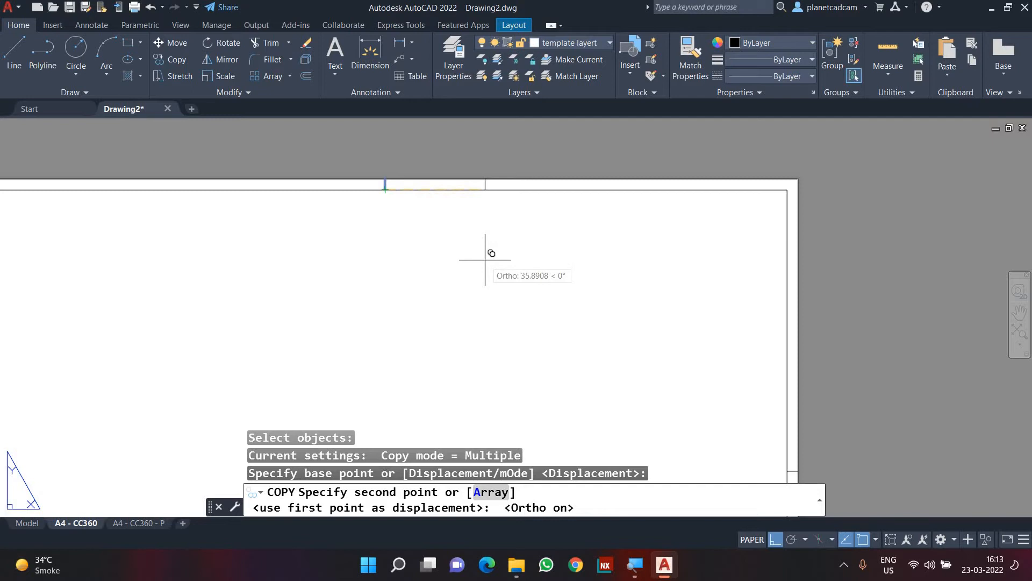
{"action": "key", "text": "Return"}
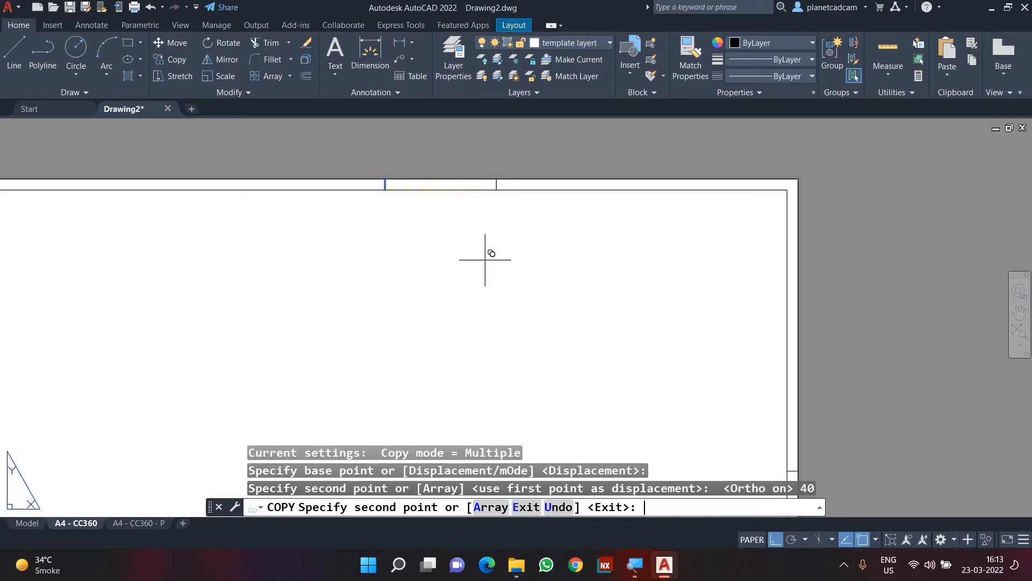
{"action": "type", "text": "80"}
{"action": "key", "text": "Return"}
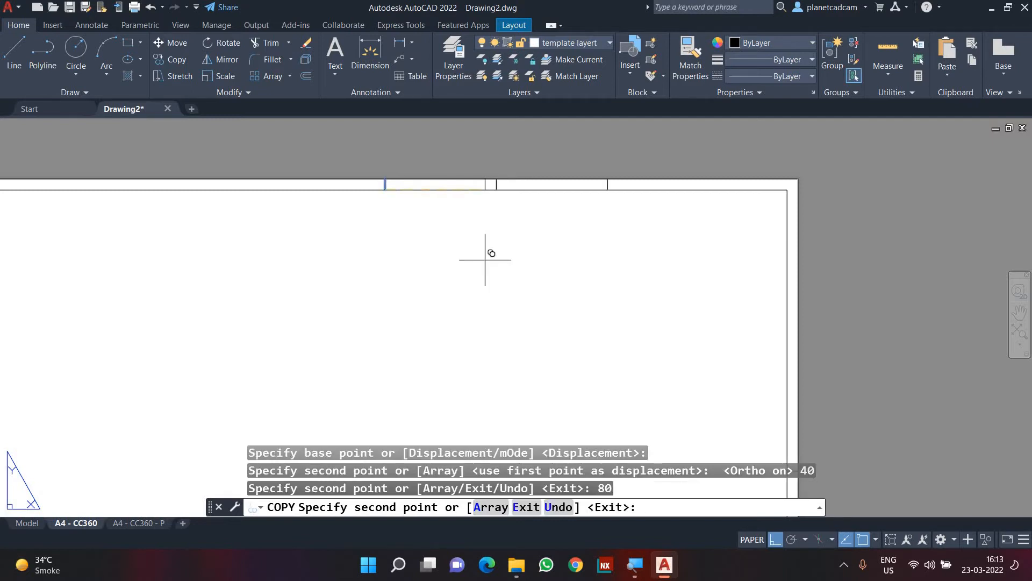
{"action": "type", "text": "120"}
{"action": "key", "text": "Return"}
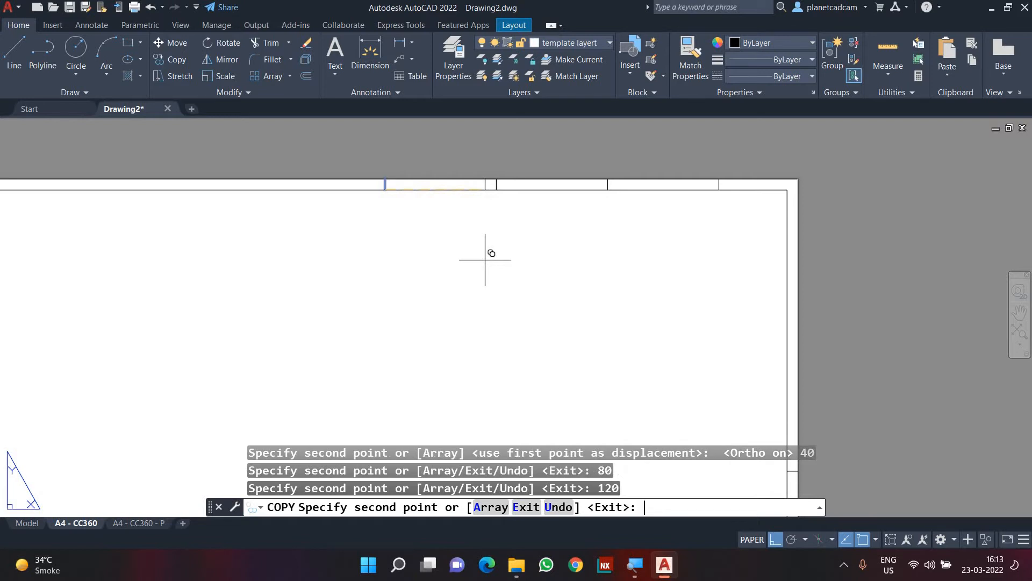
{"action": "key", "text": "Escape"}
Copy the right edge's horizontal centring line straight upward at distances of 40 and 80
{"action": "scroll", "coordinate": [484, 260], "scroll_direction": "down", "scroll_amount": 3}
{"action": "scroll", "coordinate": [539, 258], "scroll_direction": "up", "scroll_amount": 5}
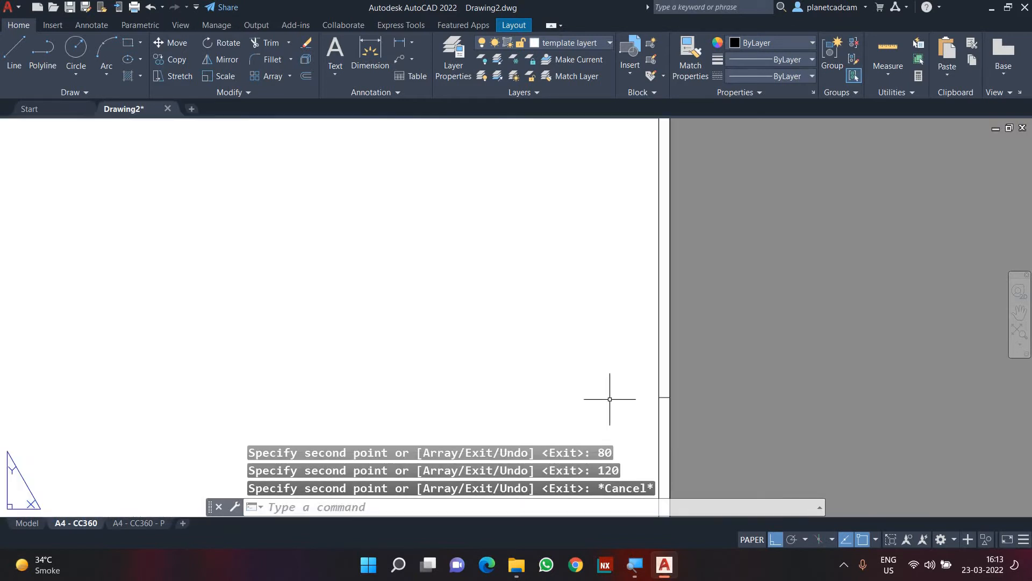
{"action": "scroll", "coordinate": [610, 399], "scroll_direction": "down", "scroll_amount": 4}
{"action": "type", "text": "co"}
{"action": "key", "text": "Return"}
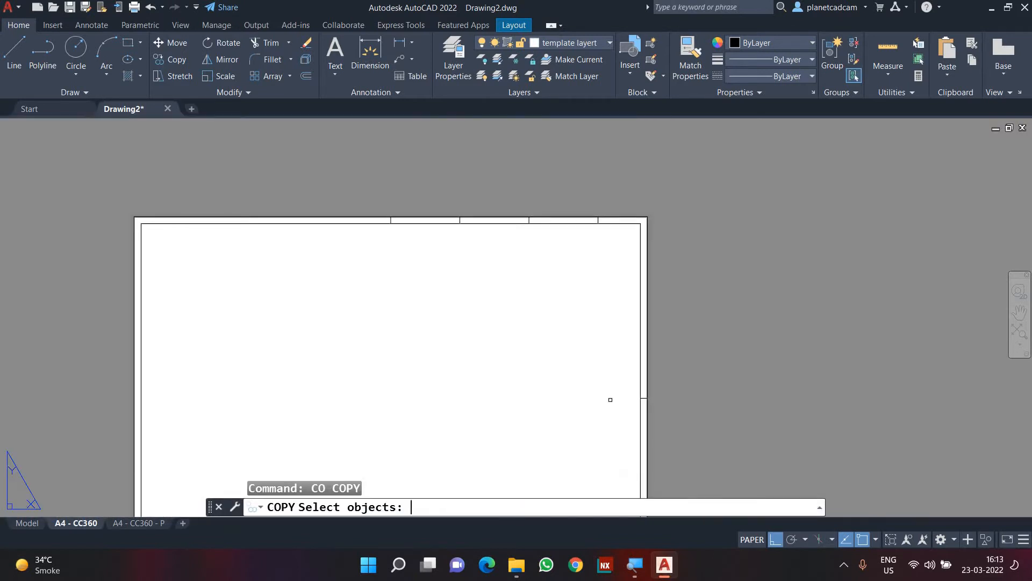
{"action": "left_click", "coordinate": [610, 399]}
{"action": "left_click", "coordinate": [643, 398]}
{"action": "key", "text": "Return"}
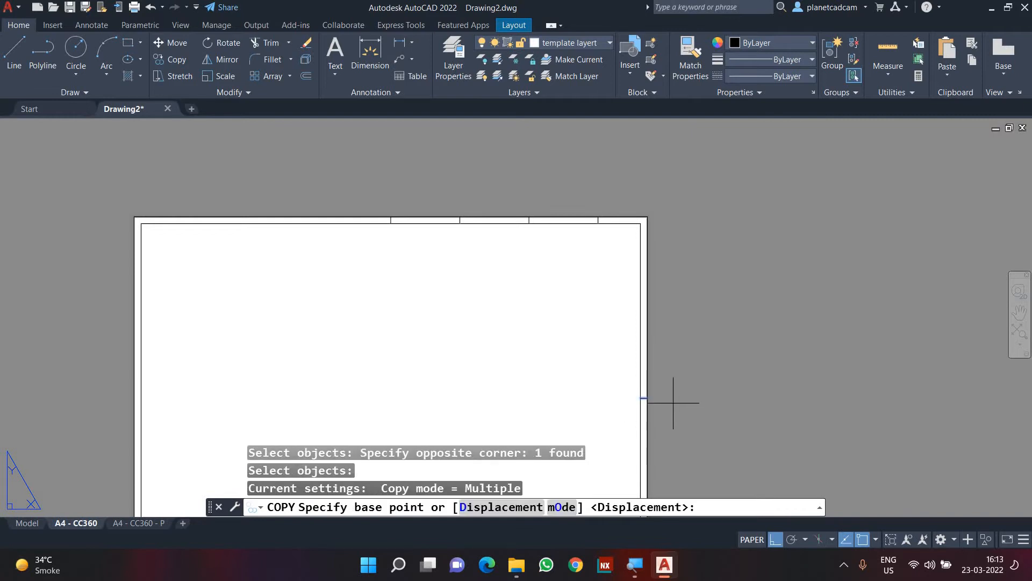
{"action": "left_click", "coordinate": [640, 398]}
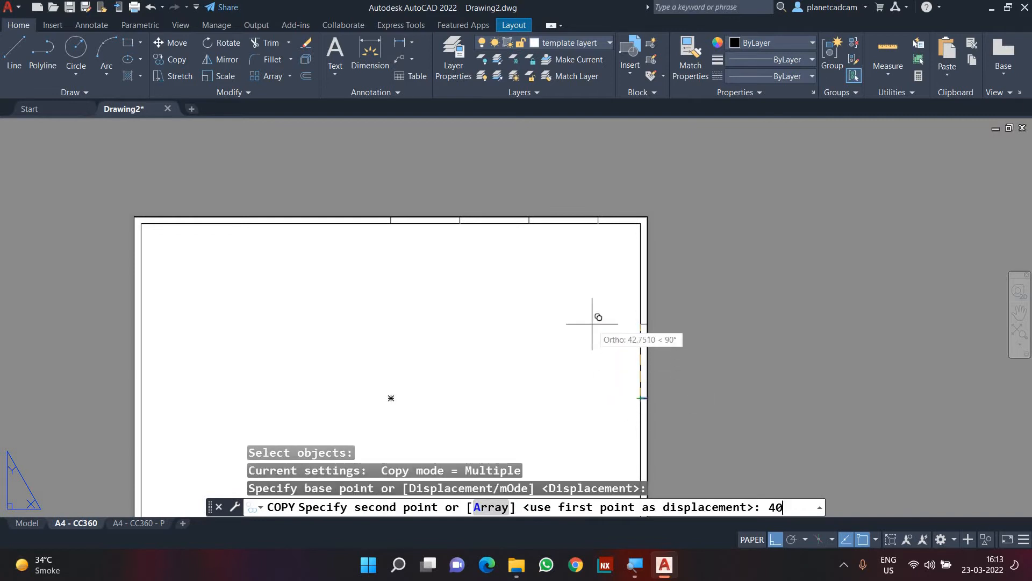
{"action": "type", "text": "40"}
{"action": "key", "text": "Return"}
{"action": "type", "text": "80"}
{"action": "key", "text": "Return"}
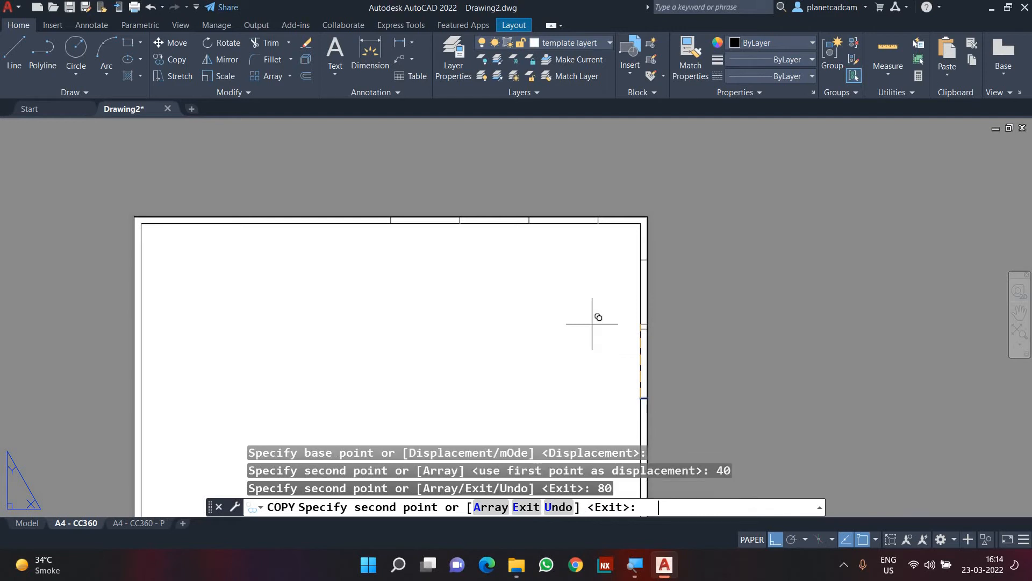
{"action": "key", "text": "Escape"}
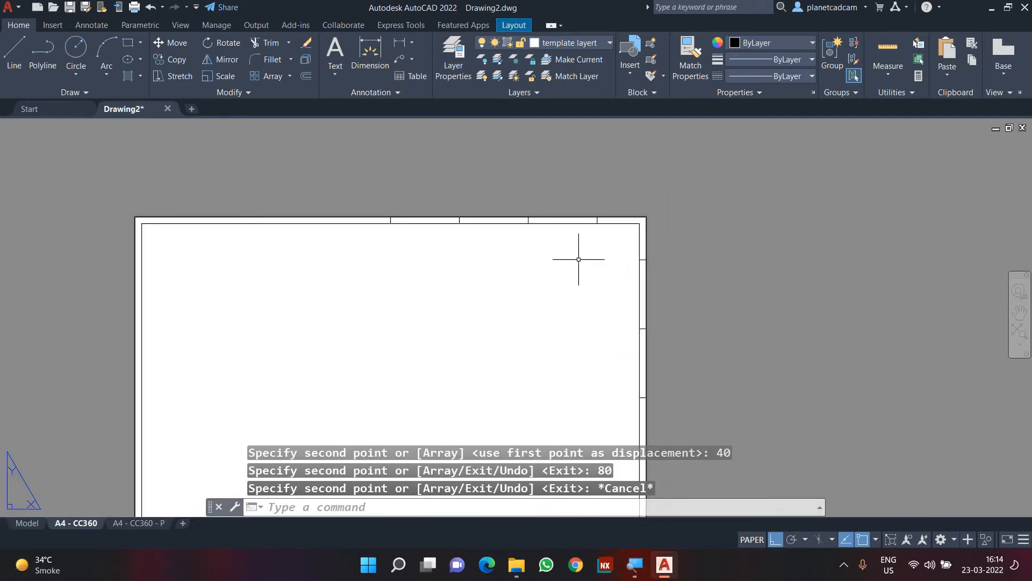
Examine the division marks along the frame's upper and right edges, closing in on the upper border strip
{"action": "scroll", "coordinate": [446, 240], "scroll_direction": "up", "scroll_amount": 1}
{"action": "scroll", "coordinate": [478, 237], "scroll_direction": "down", "scroll_amount": 1}
{"action": "middle_click_drag", "start_coordinate": [488, 263], "coordinate": [524, 246]}
{"action": "scroll", "coordinate": [444, 172], "scroll_direction": "up", "scroll_amount": 2}
{"action": "scroll", "coordinate": [526, 267], "scroll_direction": "up", "scroll_amount": 1}
{"action": "scroll", "coordinate": [525, 267], "scroll_direction": "down", "scroll_amount": 1}
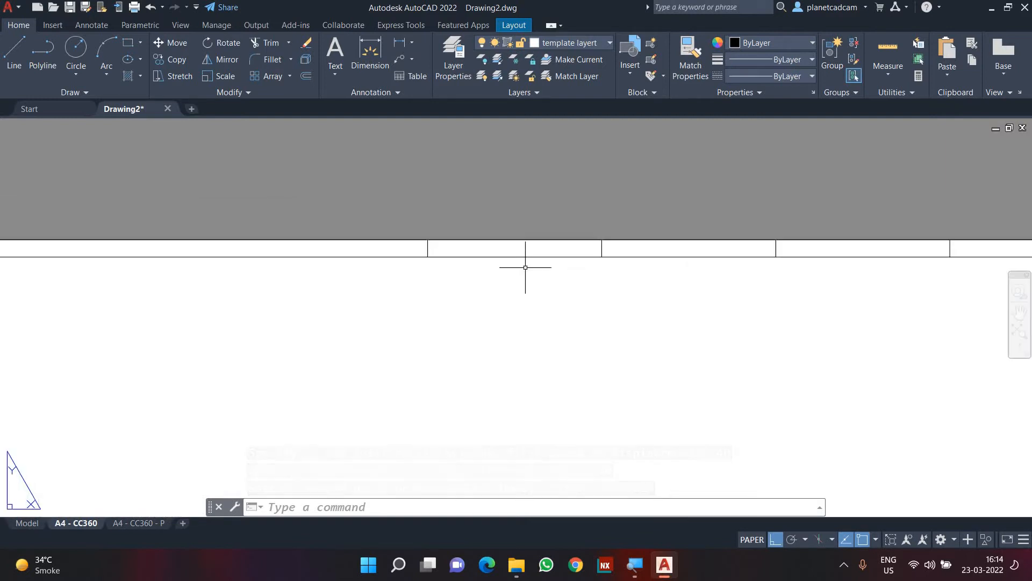
{"action": "scroll", "coordinate": [525, 267], "scroll_direction": "down", "scroll_amount": 3}
{"action": "middle_click_drag", "start_coordinate": [644, 369], "coordinate": [613, 322]}
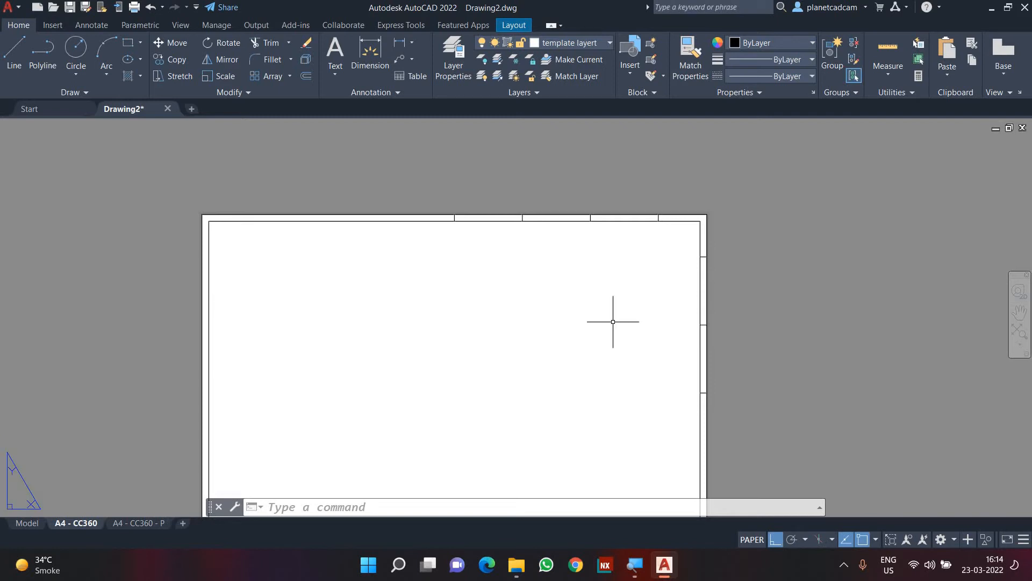
{"action": "scroll", "coordinate": [481, 207], "scroll_direction": "up", "scroll_amount": 8}
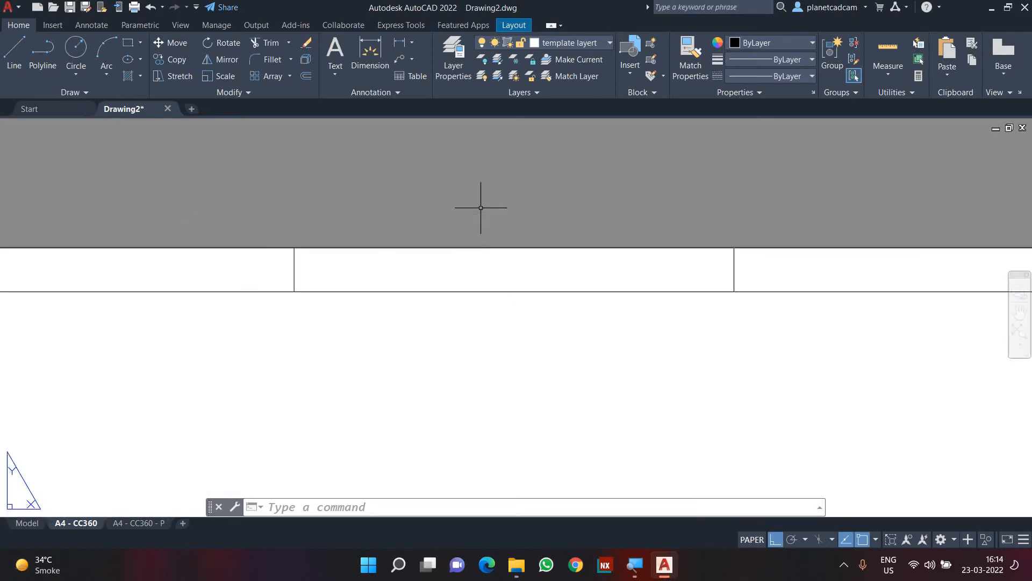
{"action": "type", "text": "dt"}
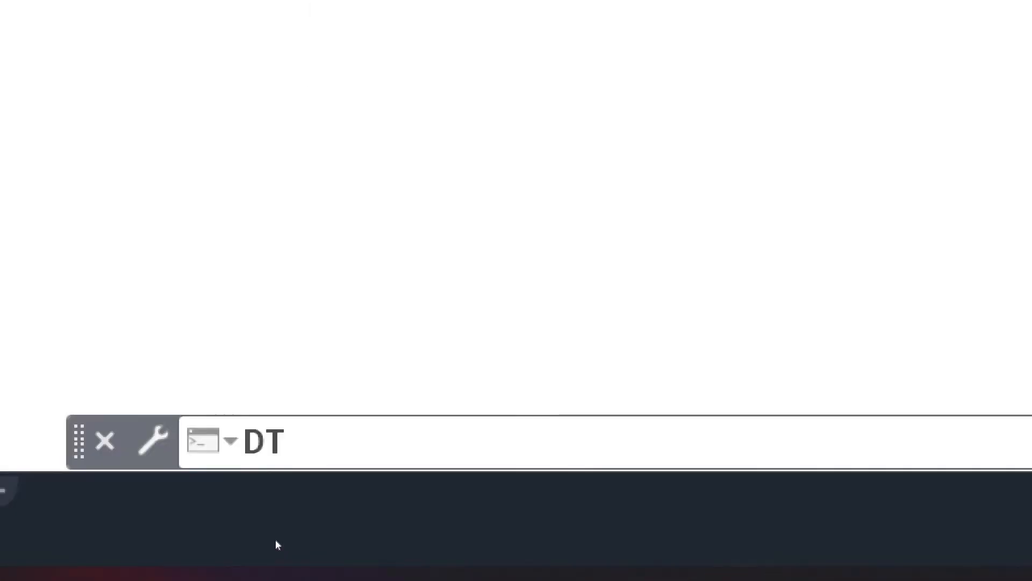
{"action": "key", "text": "Return"}
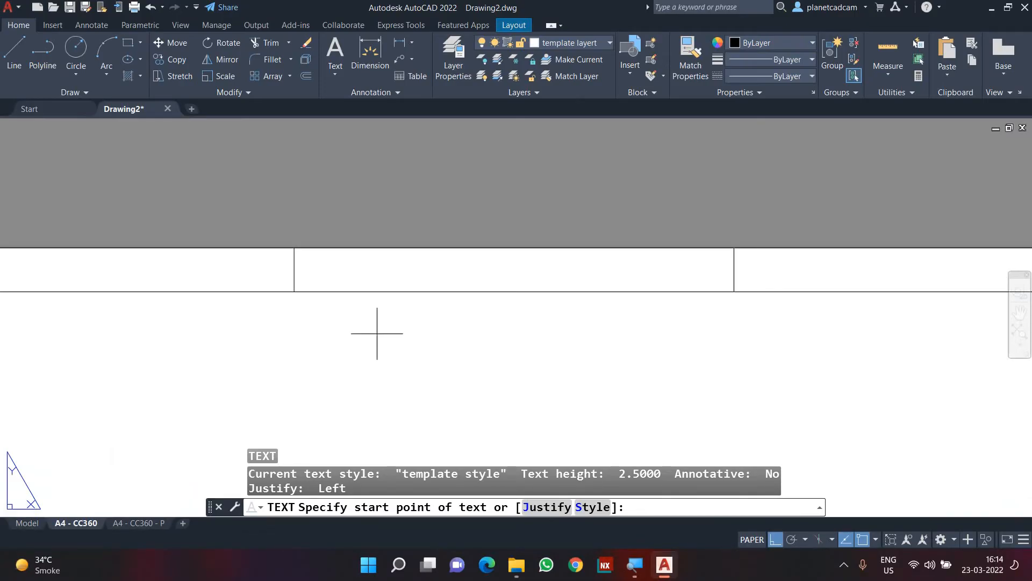
{"action": "key", "text": "Escape"}
Draw a horizontal guide line between the midpoints of two neighbouring division marks in the upper border strip
{"action": "type", "text": "l"}
{"action": "key", "text": "Return"}
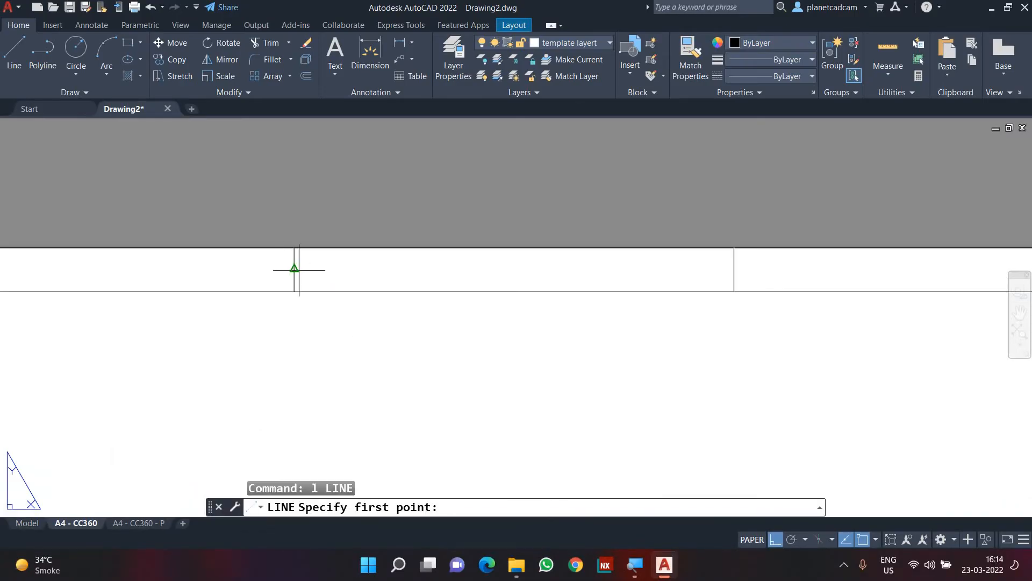
{"action": "left_click", "coordinate": [294, 269]}
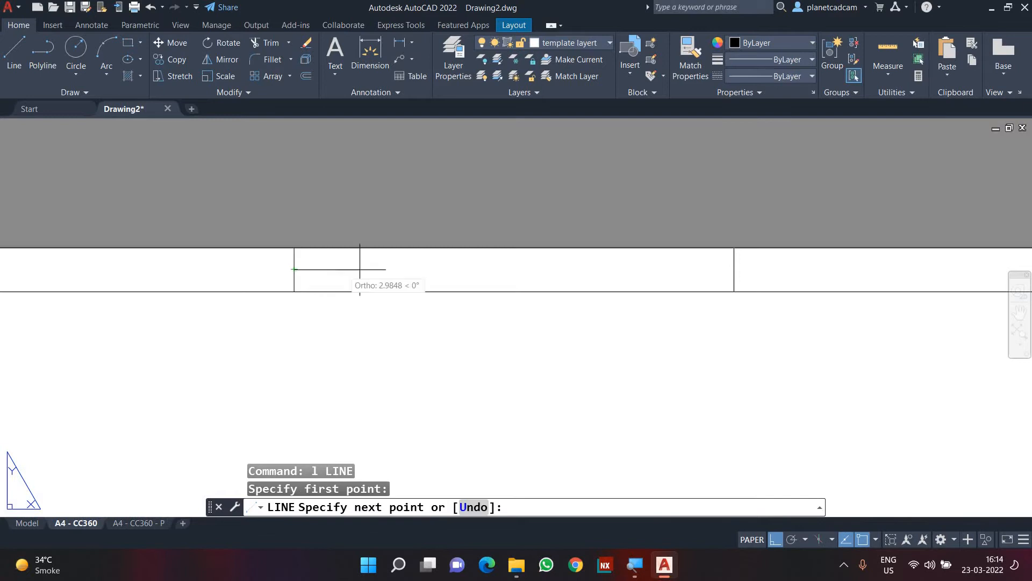
{"action": "left_click", "coordinate": [734, 268]}
{"action": "key", "text": "Escape"}
{"action": "key", "text": "Escape"}
{"action": "key", "text": "Escape"}
Place the single-line text A with Middle justification, height 3 and rotation 0 at the guide line's midpoint
{"action": "type", "text": "dt"}
{"action": "key", "text": "Return"}
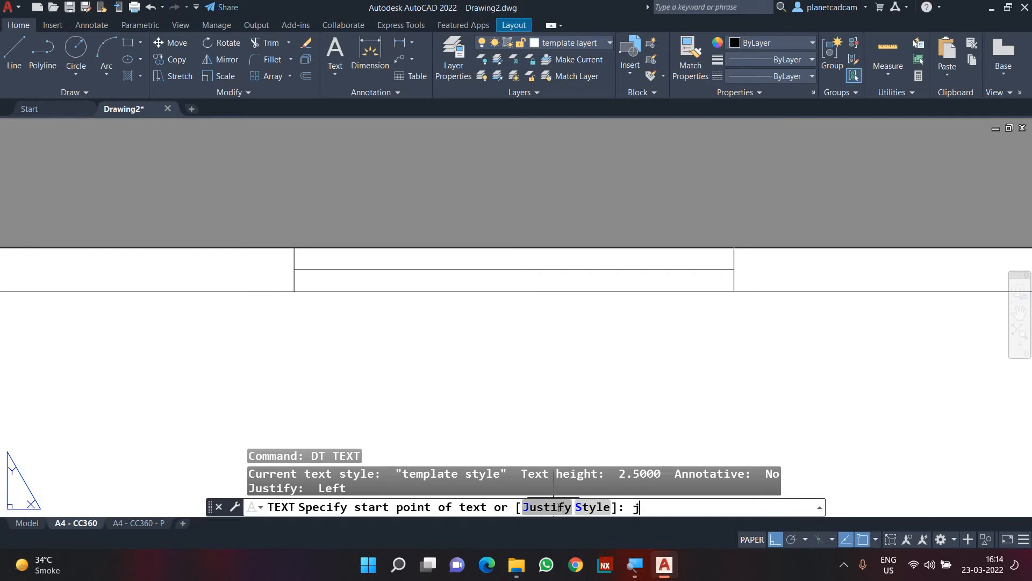
{"action": "key", "text": "Return"}
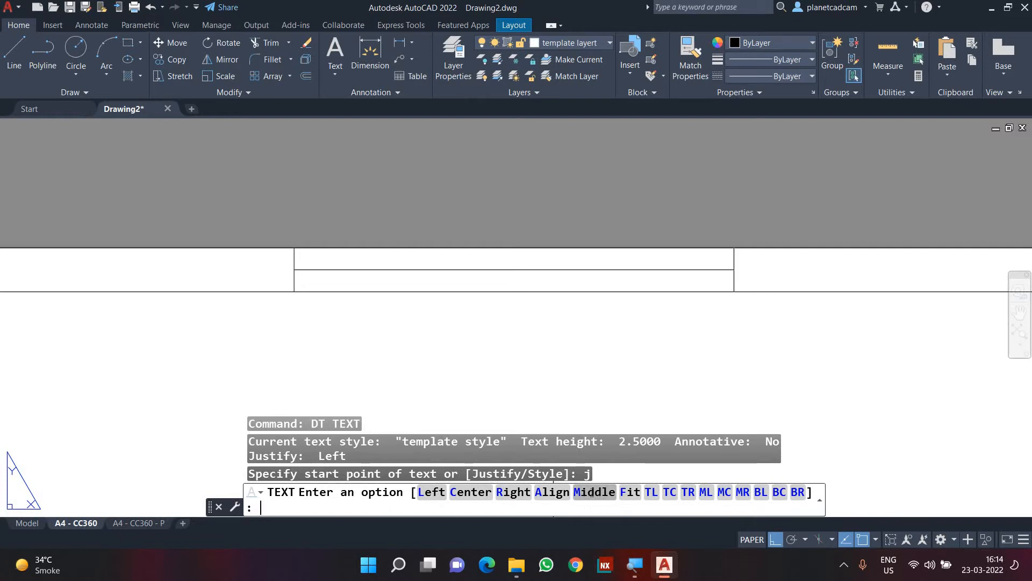
{"action": "type", "text": "M"}
{"action": "key", "text": "Return"}
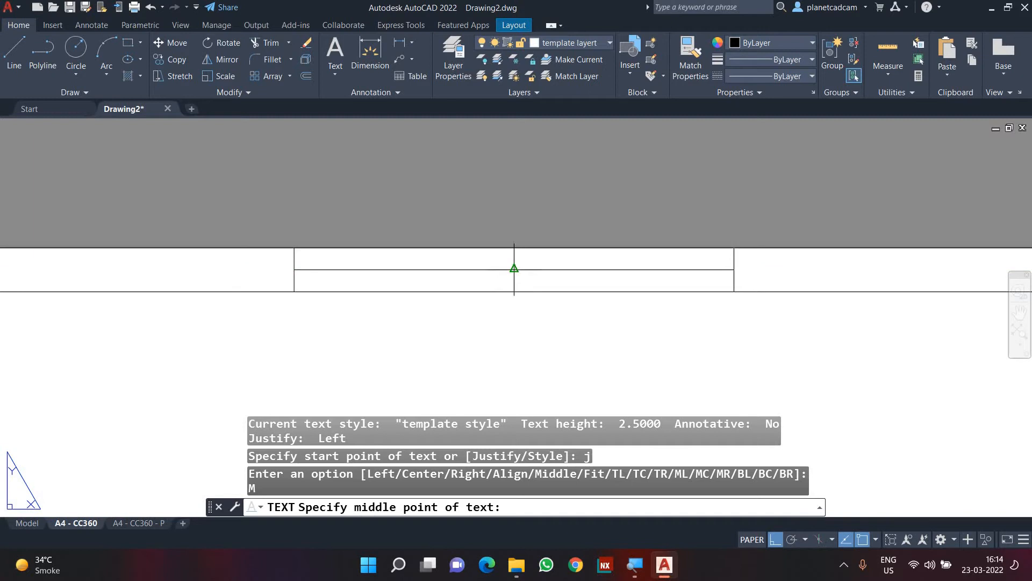
{"action": "left_click", "coordinate": [514, 269]}
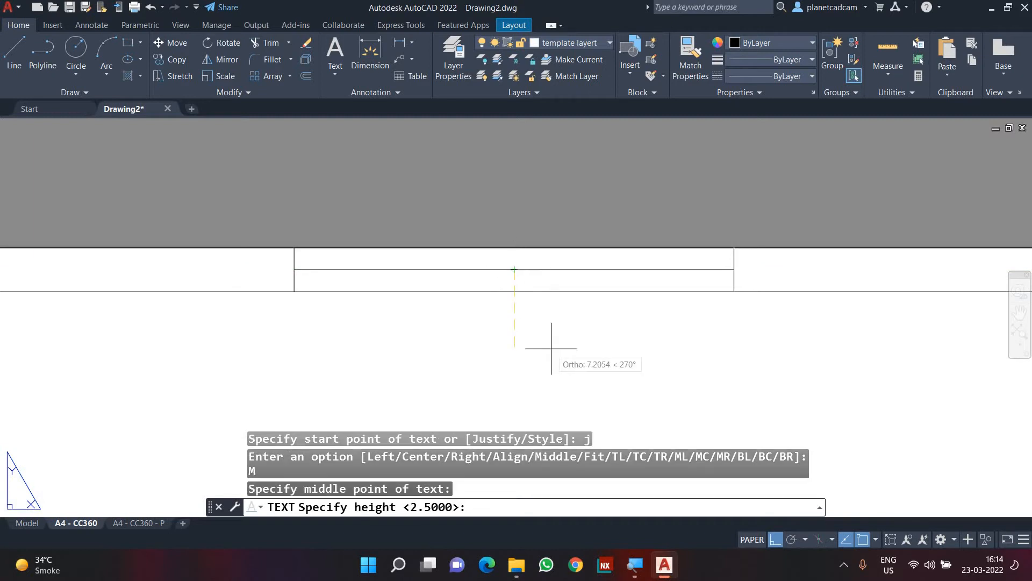
{"action": "key", "text": "Return"}
{"action": "key", "text": "Return"}
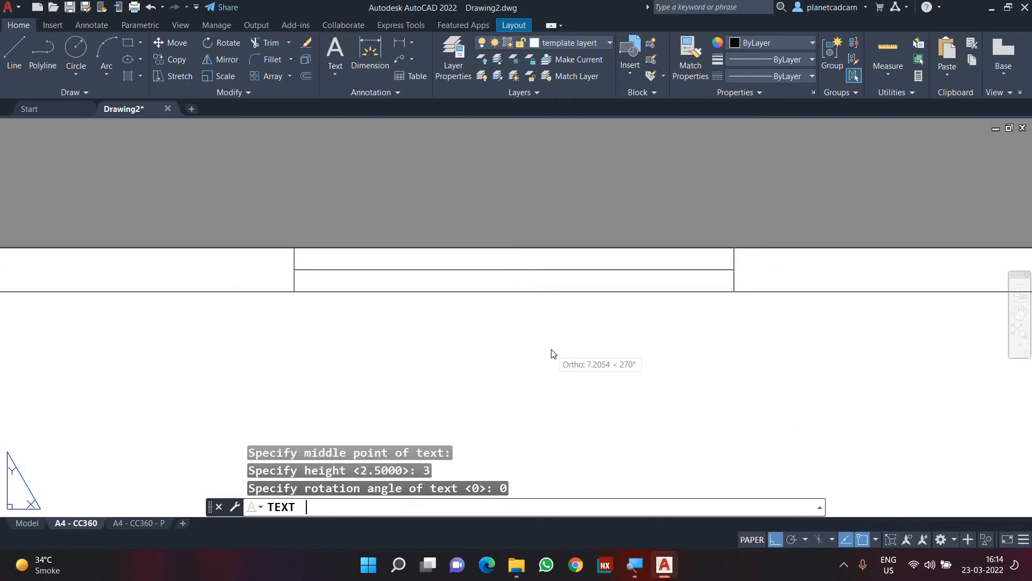
{"action": "type", "text": "A"}
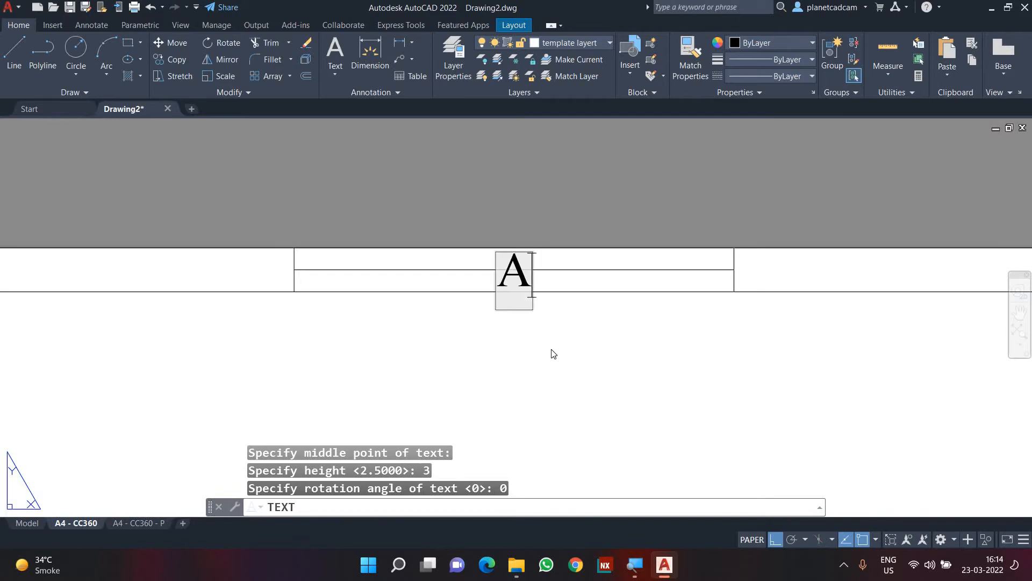
{"action": "key", "text": "Return"}
{"action": "key", "text": "Return"}
{"action": "key", "text": "Escape"}
{"action": "key", "text": "Escape"}
{"action": "key", "text": "Escape"}
Copy the letter A into the next two zones to the right, using the division marks' lower ends as reference points
{"action": "scroll", "coordinate": [544, 355], "scroll_direction": "down", "scroll_amount": 2}
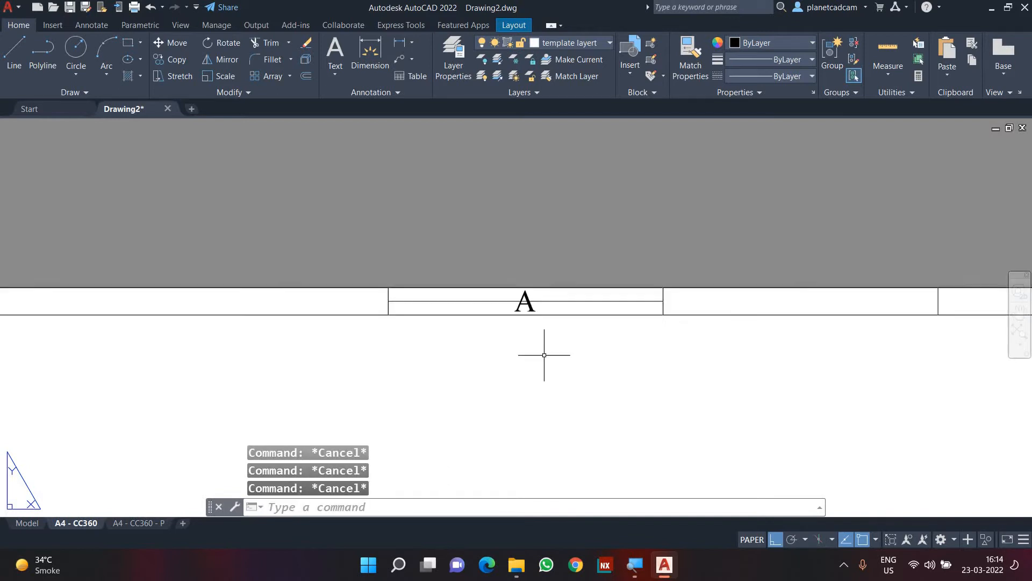
{"action": "middle_click_drag", "start_coordinate": [584, 378], "coordinate": [342, 367]}
{"action": "type", "text": "c"}
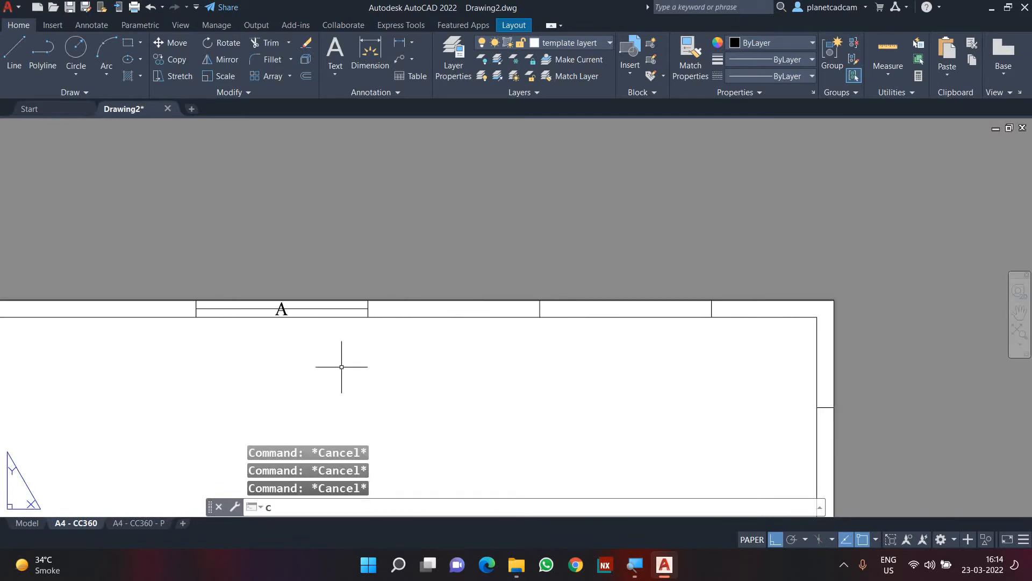
{"action": "type", "text": "o"}
{"action": "key", "text": "Return"}
{"action": "left_click", "coordinate": [282, 310]}
{"action": "key", "text": "Return"}
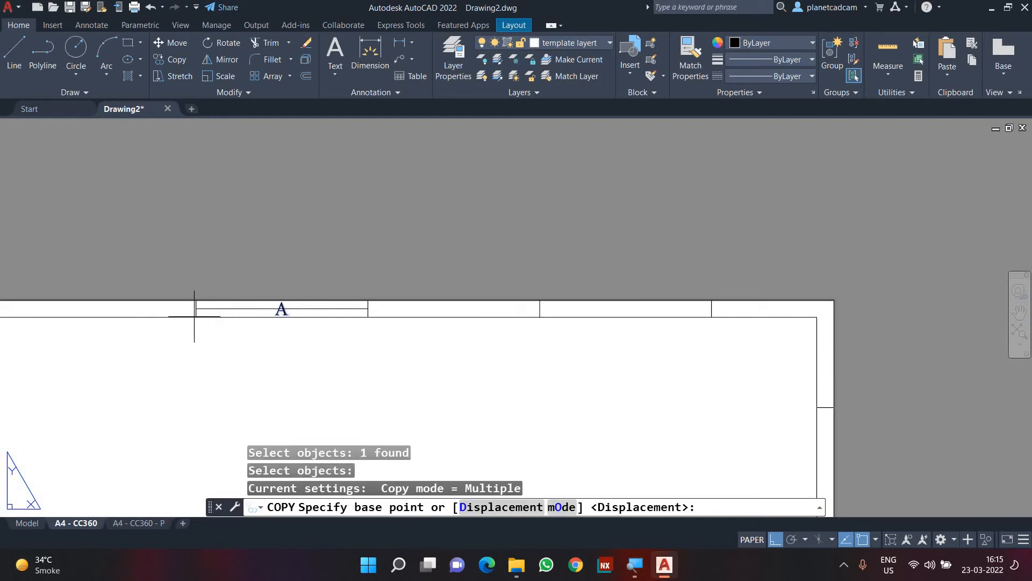
{"action": "left_click", "coordinate": [195, 317]}
{"action": "left_click", "coordinate": [368, 316]}
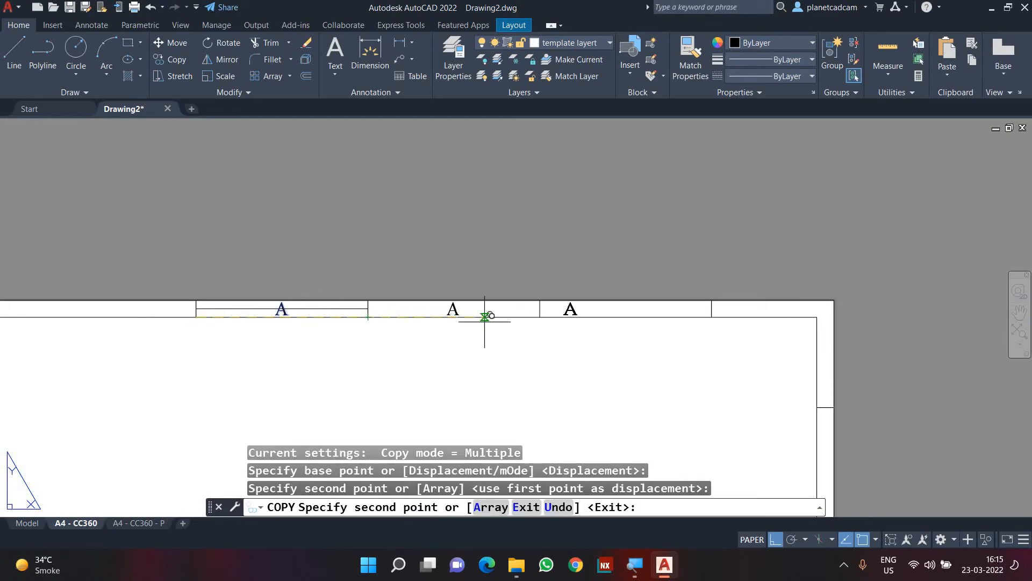
{"action": "left_click", "coordinate": [539, 318]}
{"action": "key", "text": "Escape"}
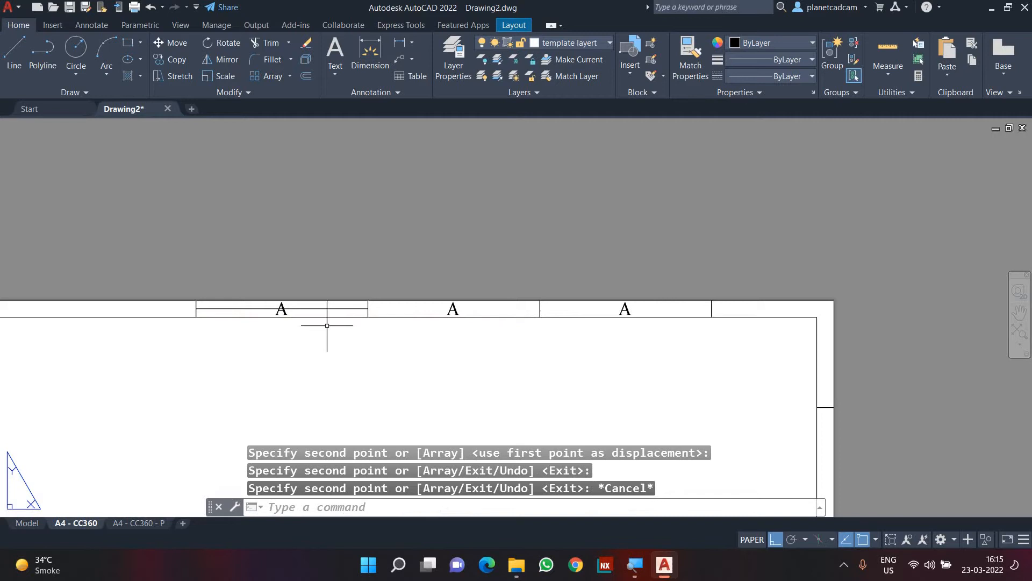
Change the two copied zone letters in the upper border to B and C
{"action": "left_click", "coordinate": [454, 309]}
{"action": "type", "text": "b"}
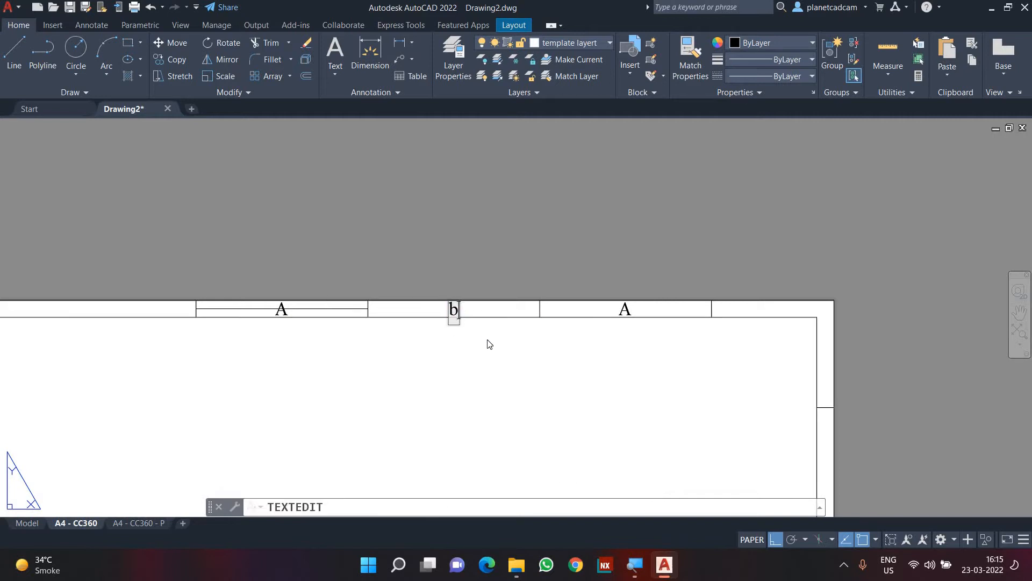
{"action": "key", "text": "BackSpace"}
{"action": "type", "text": "B"}
{"action": "key", "text": "Return"}
{"action": "left_click", "coordinate": [625, 310]}
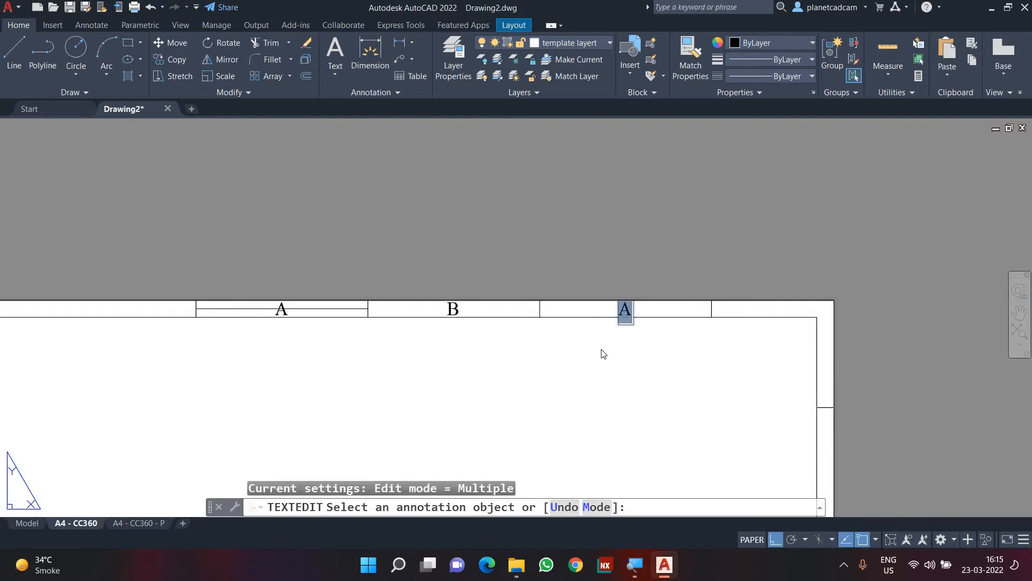
{"action": "type", "text": "C"}
{"action": "key", "text": "Return"}
{"action": "key", "text": "Escape"}
{"action": "key", "text": "Escape"}
{"action": "key", "text": "Escape"}
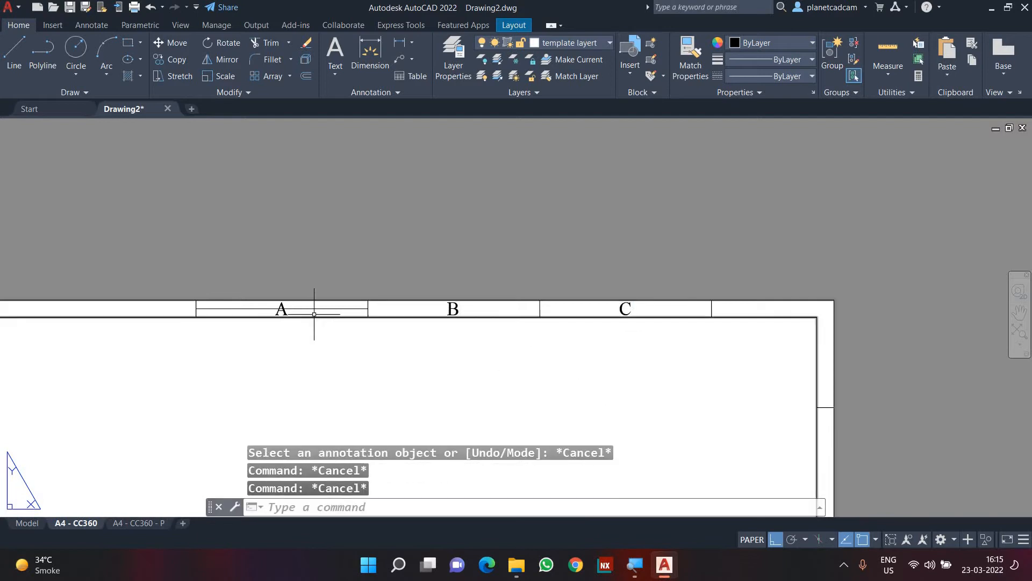
Erase the horizontal guide line running through the letter A in the upper border strip
{"action": "left_click", "coordinate": [309, 309]}
{"action": "key", "text": "Delete"}
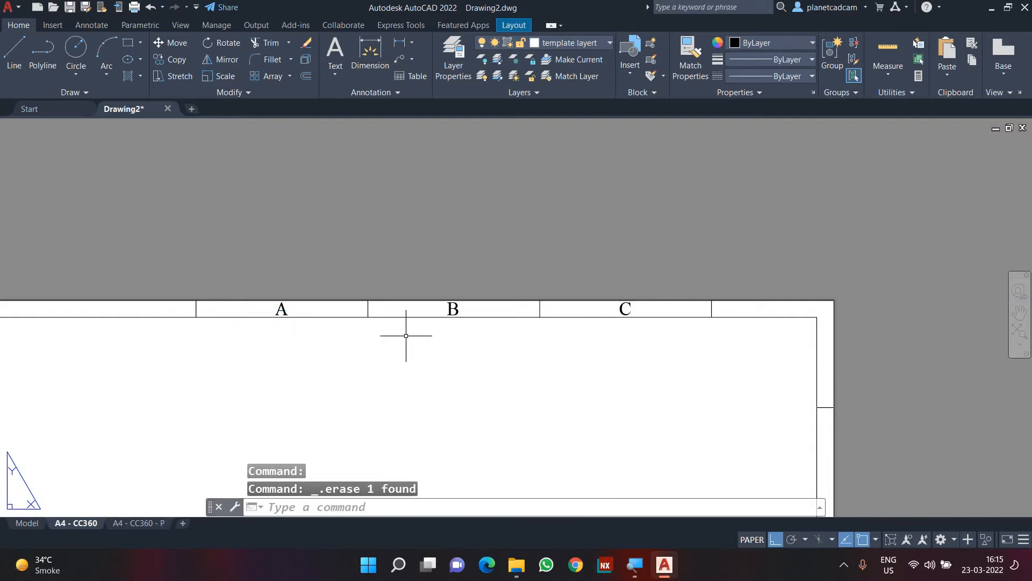
{"action": "middle_click_drag", "start_coordinate": [405, 337], "coordinate": [389, 341]}
{"action": "scroll", "coordinate": [473, 341], "scroll_direction": "down", "scroll_amount": 2}
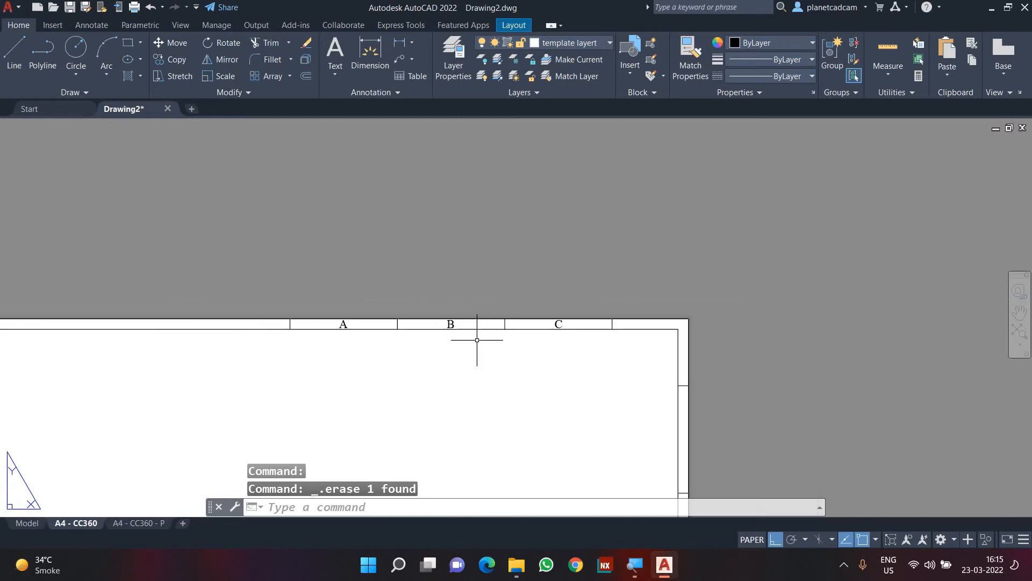
Copy the letter C one zone to the right into the corner zone, using the division marks' lower ends as reference points
{"action": "scroll", "coordinate": [563, 341], "scroll_direction": "up", "scroll_amount": 4}
{"action": "type", "text": "cp"}
{"action": "key", "text": "Return"}
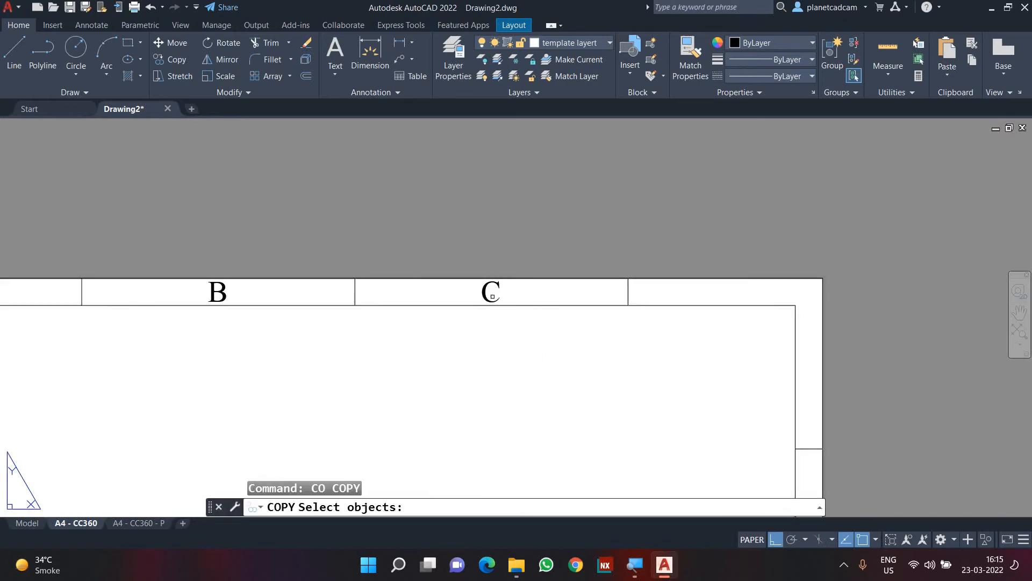
{"action": "left_click", "coordinate": [486, 293]}
{"action": "key", "text": "Return"}
{"action": "left_click", "coordinate": [355, 305]}
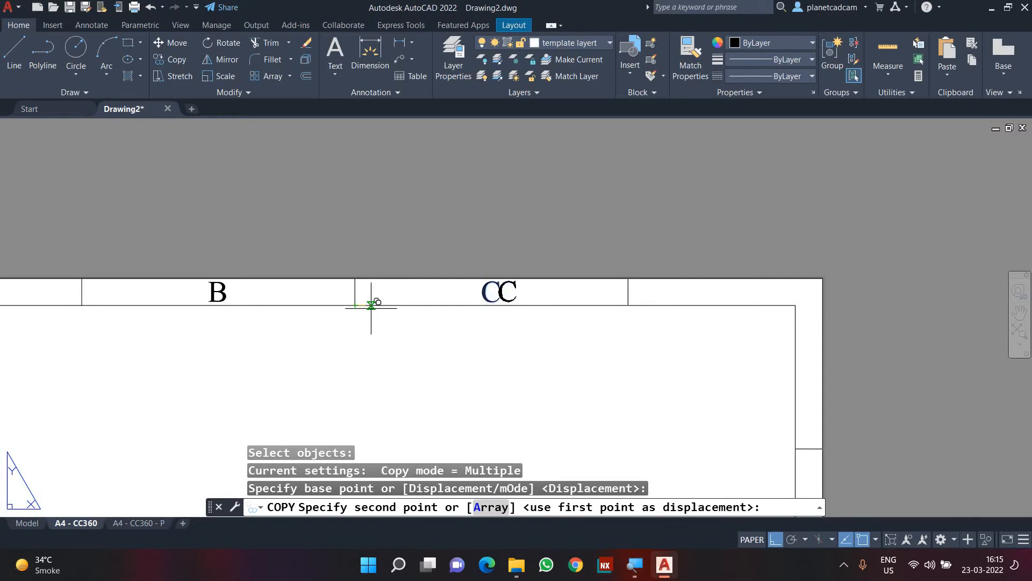
{"action": "left_click", "coordinate": [628, 306]}
{"action": "key", "text": "Escape"}
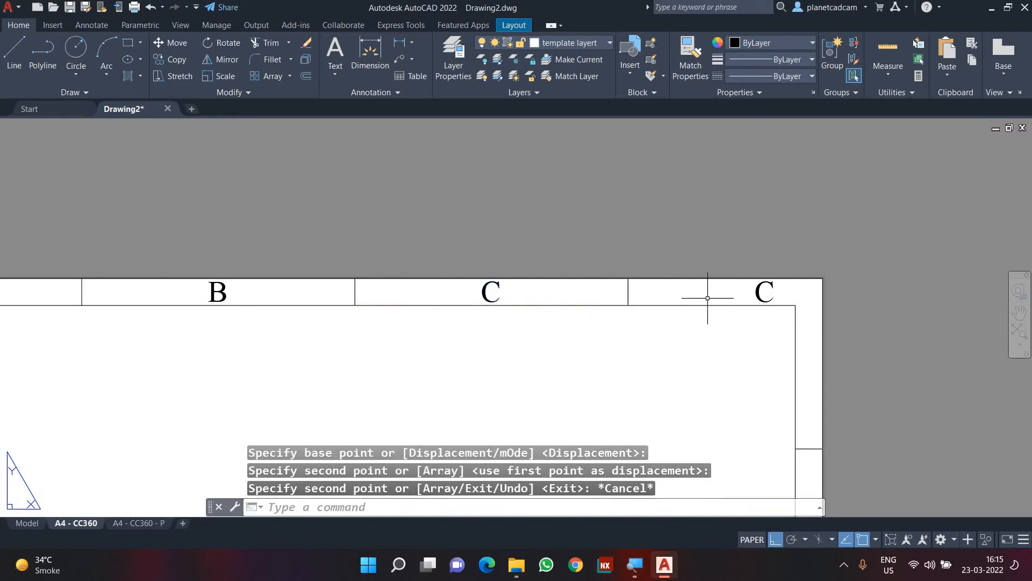
Move the copied C horizontally to the left so it sits in the middle of the shorter corner zone
{"action": "left_click", "coordinate": [754, 296]}
{"action": "type", "text": "m"}
{"action": "key", "text": "Return"}
{"action": "left_click", "coordinate": [765, 353]}
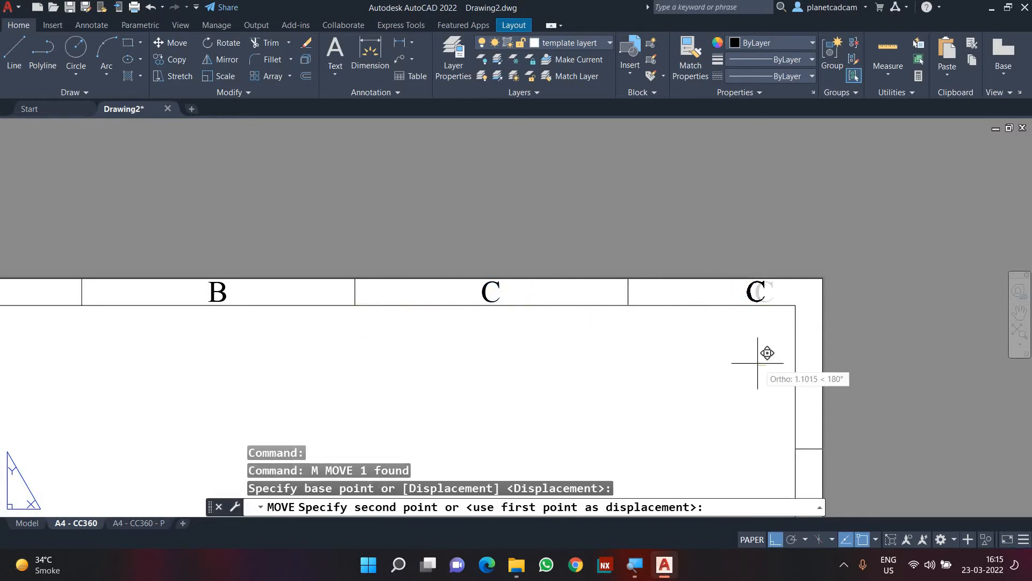
{"action": "left_click", "coordinate": [721, 359]}
{"action": "key", "text": "Escape"}
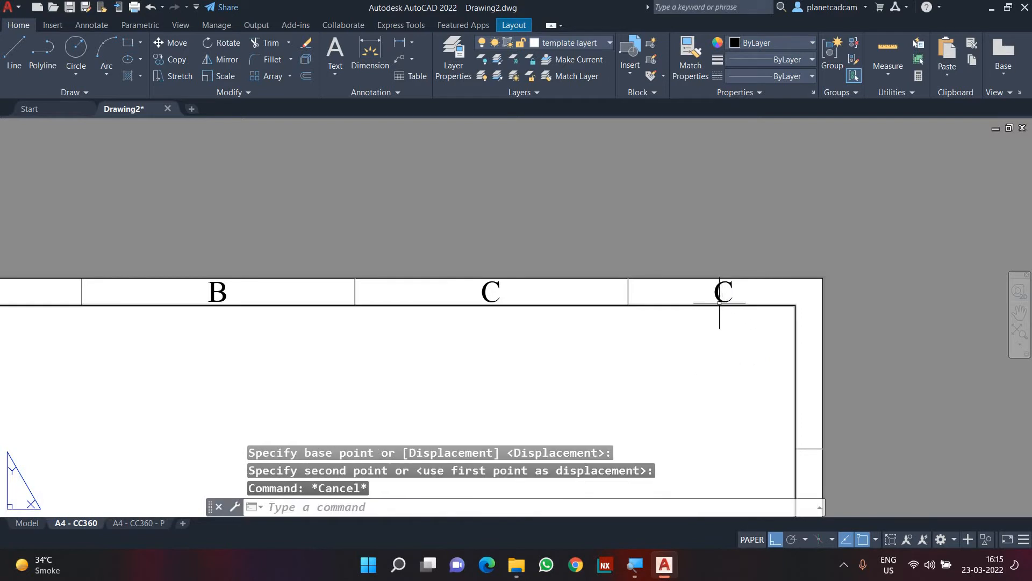
{"action": "left_click", "coordinate": [719, 295]}
{"action": "key", "text": "Escape"}
{"action": "scroll", "coordinate": [672, 344], "scroll_direction": "down", "scroll_amount": 6}
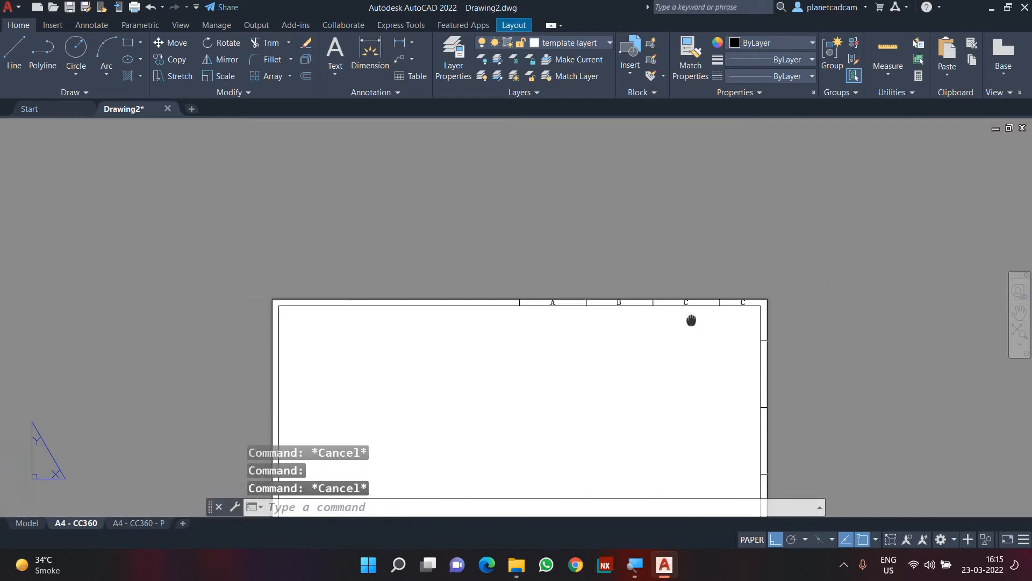
Draw a vertical guide line between the midpoints of two neighbouring division marks in the right border strip
{"action": "type", "text": "l"}
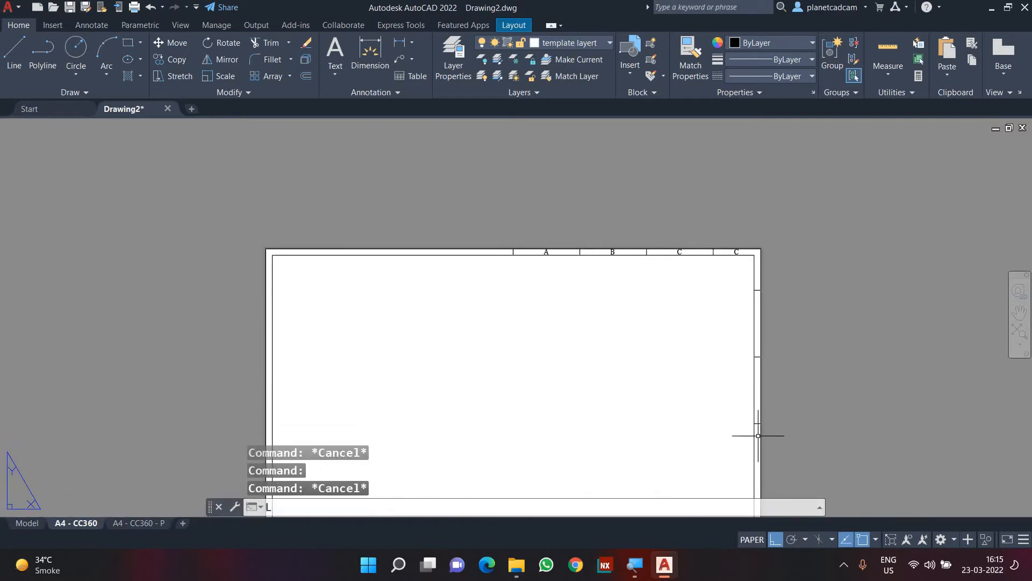
{"action": "key", "text": "Return"}
{"action": "scroll", "coordinate": [742, 431], "scroll_direction": "up", "scroll_amount": 6}
{"action": "left_click", "coordinate": [742, 385]}
{"action": "middle_click_drag", "start_coordinate": [719, 407], "coordinate": [708, 438]}
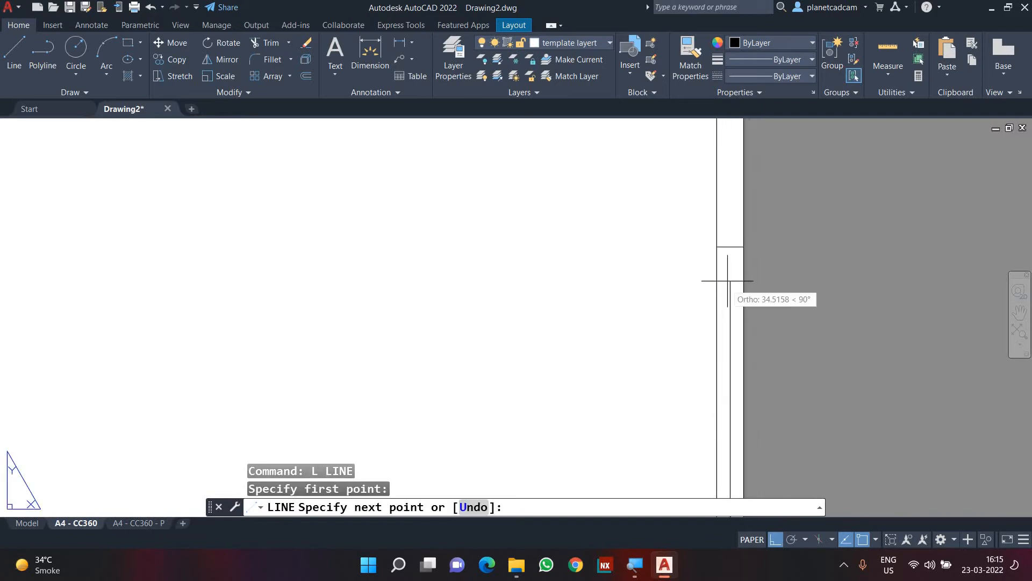
{"action": "left_click", "coordinate": [730, 247]}
{"action": "key", "text": "Escape"}
{"action": "scroll", "coordinate": [652, 300], "scroll_direction": "down", "scroll_amount": 2}
{"action": "middle_click_drag", "start_coordinate": [646, 314], "coordinate": [631, 334]}
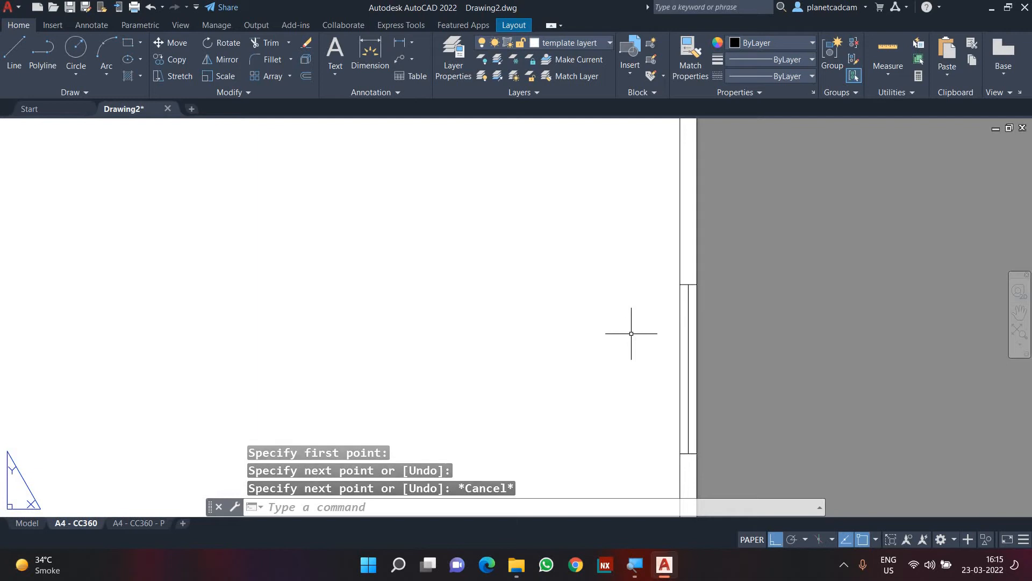
Place the single-line text 1 with Middle justification, height 3 and rotation 0 at the vertical guide line's midpoint
{"action": "type", "text": "dt"}
{"action": "key", "text": "Return"}
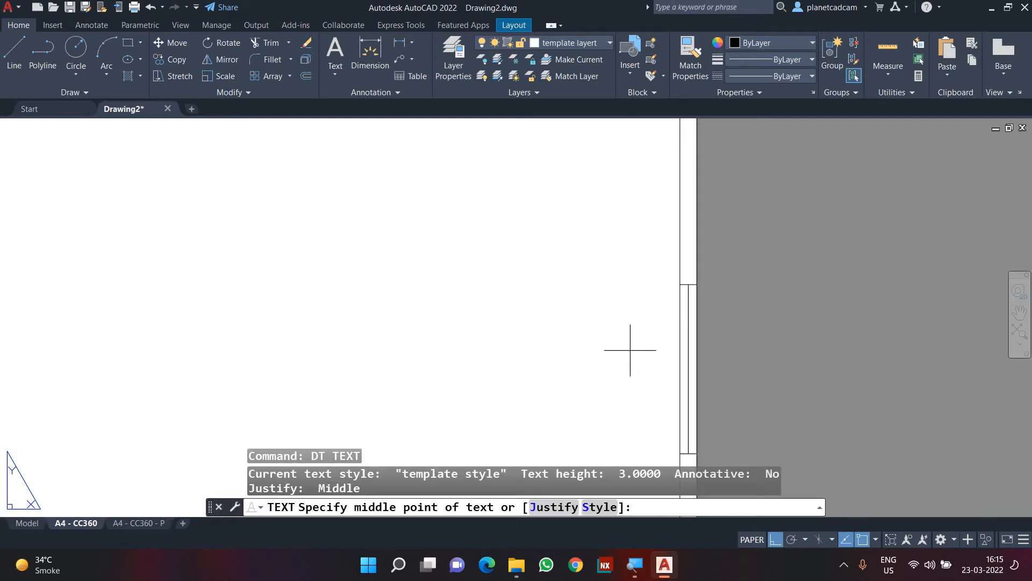
{"action": "type", "text": "J"}
{"action": "key", "text": "Return"}
{"action": "type", "text": "M"}
{"action": "key", "text": "Return"}
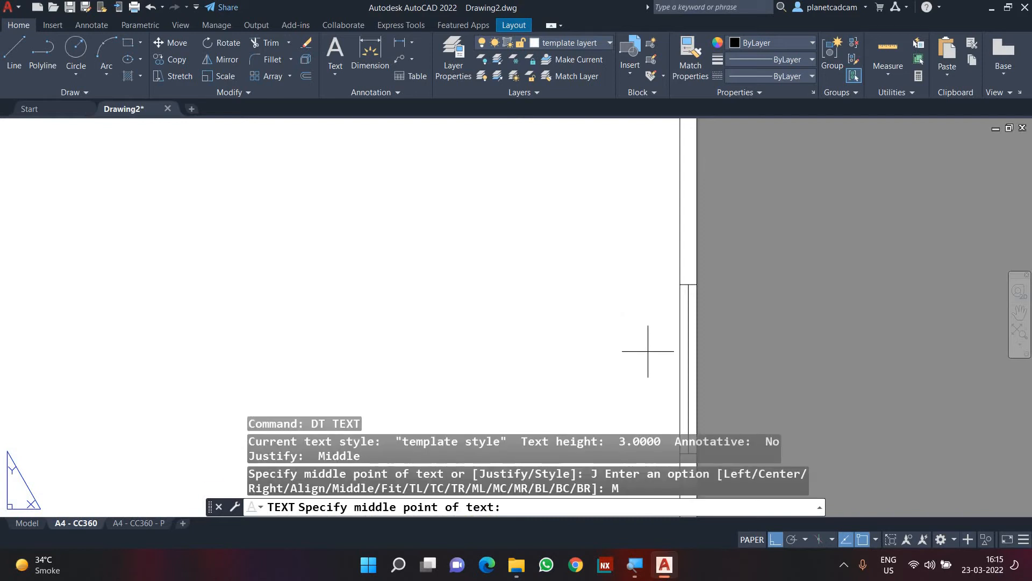
{"action": "left_click", "coordinate": [689, 369]}
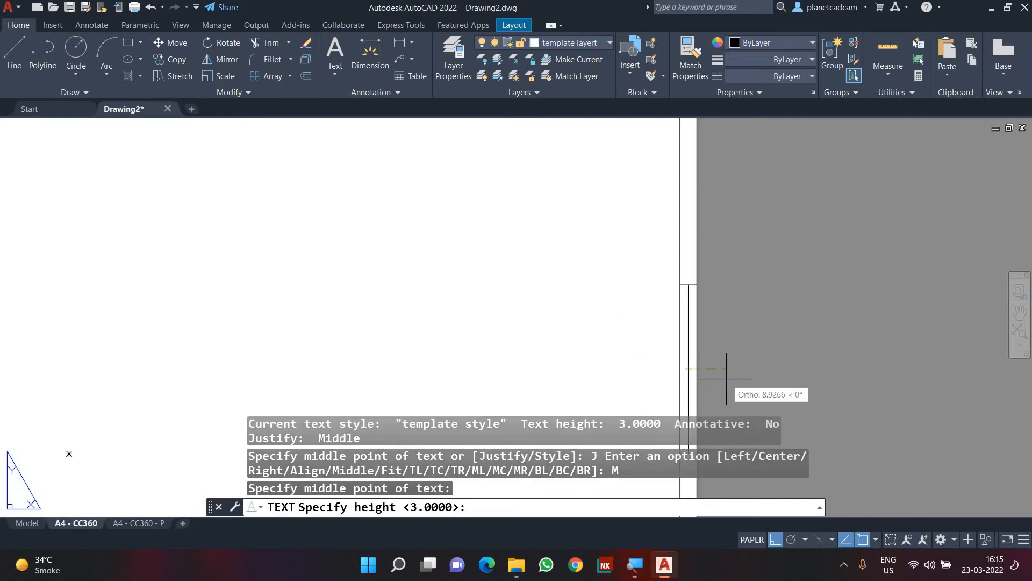
{"action": "key", "text": "Return"}
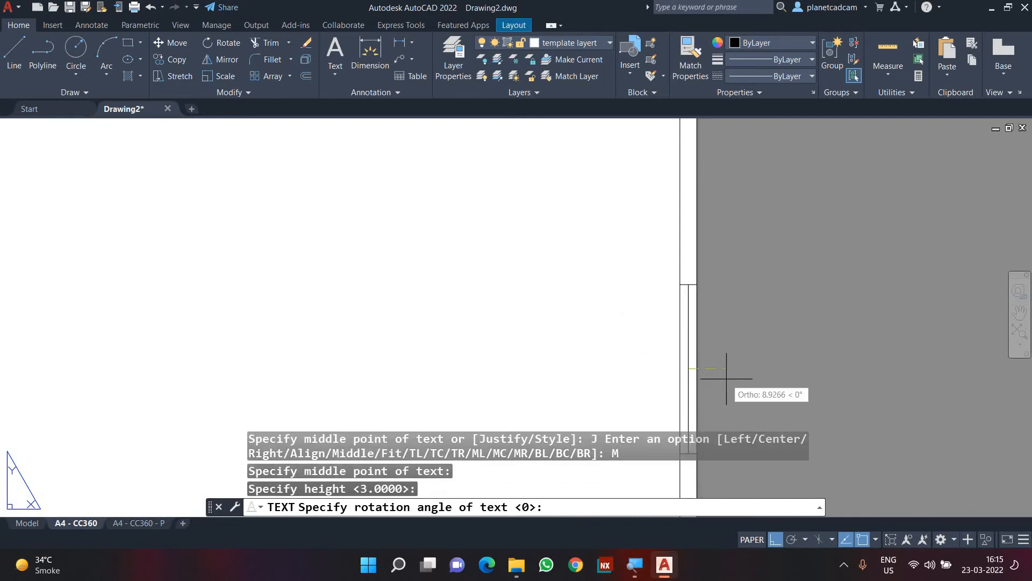
{"action": "key", "text": "Return"}
{"action": "type", "text": "1"}
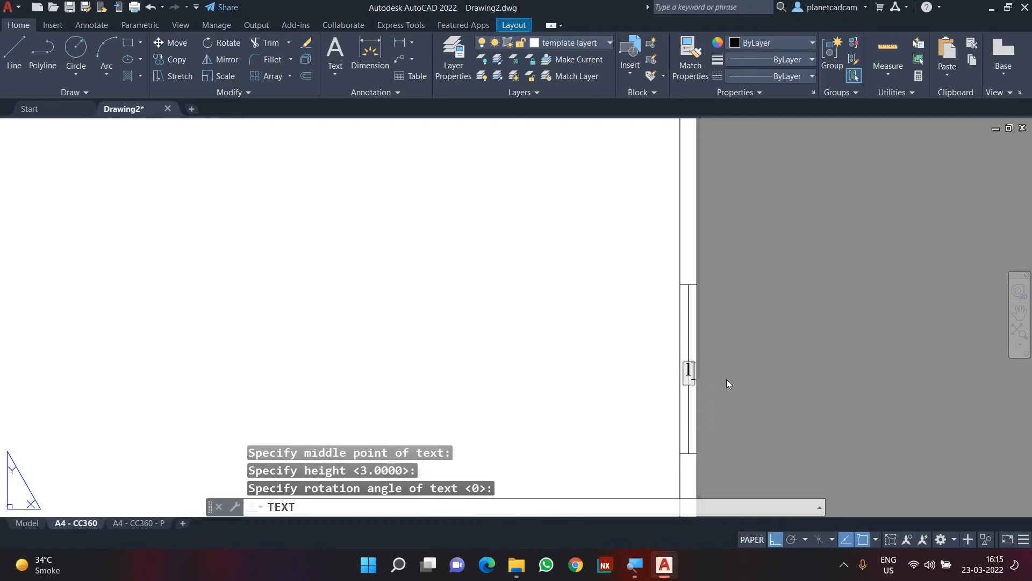
{"action": "key", "text": "Return"}
{"action": "key", "text": "Return"}
{"action": "key", "text": "Escape"}
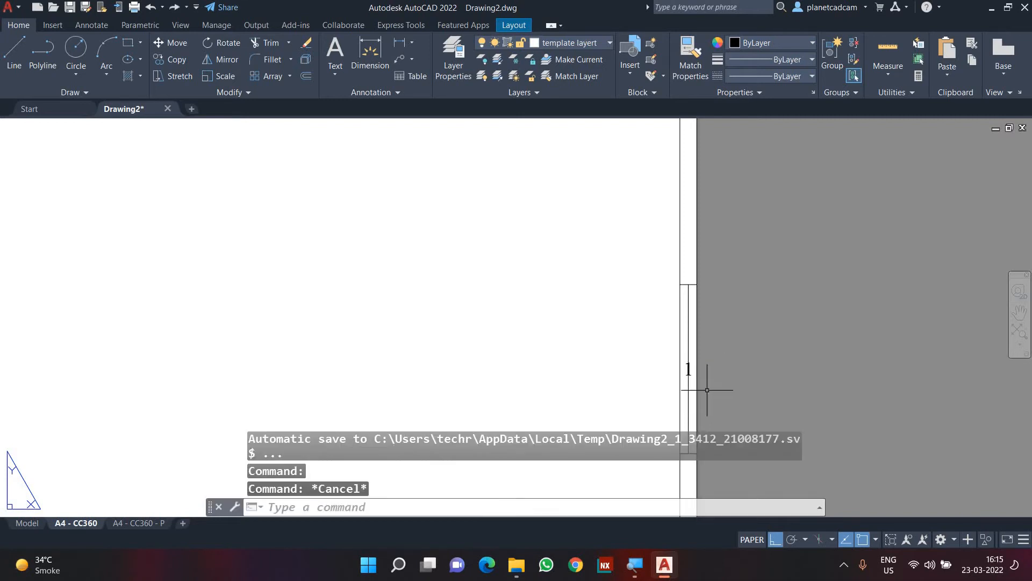
Erase the vertical guide line and copy the number 1 into the two zones above, using the division marks' inner ends as reference points
{"action": "left_click", "coordinate": [689, 398]}
{"action": "key", "text": "Delete"}
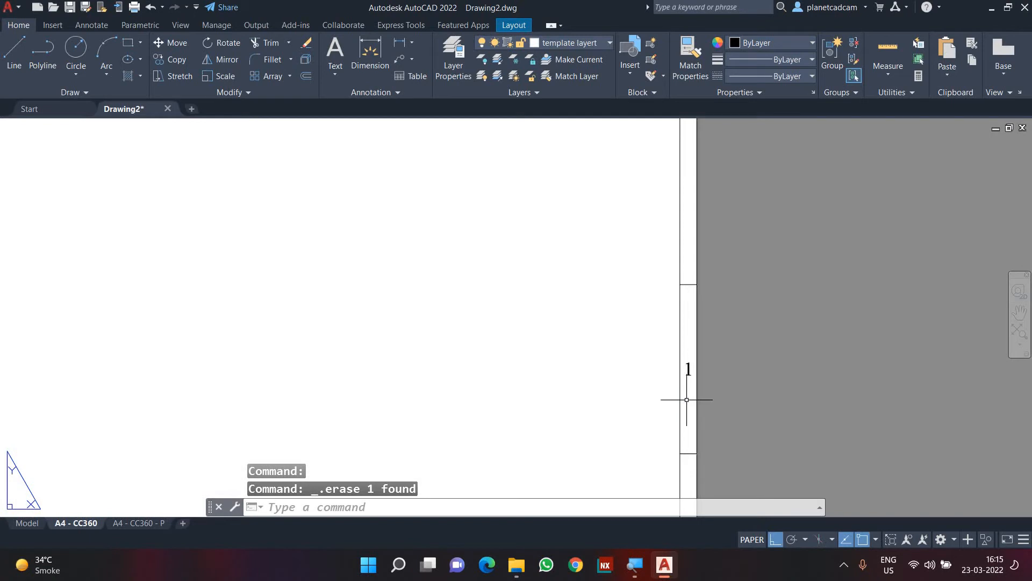
{"action": "type", "text": "co"}
{"action": "key", "text": "Return"}
{"action": "left_click", "coordinate": [689, 368]}
{"action": "key", "text": "Return"}
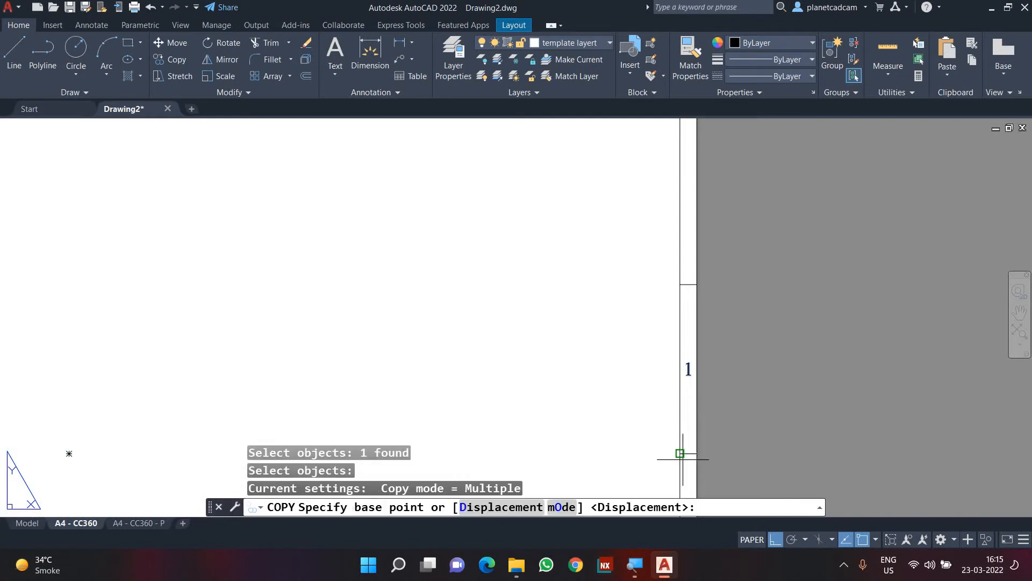
{"action": "left_click", "coordinate": [683, 458]}
{"action": "left_click", "coordinate": [681, 282]}
{"action": "middle_click_drag", "start_coordinate": [631, 247], "coordinate": [627, 274]}
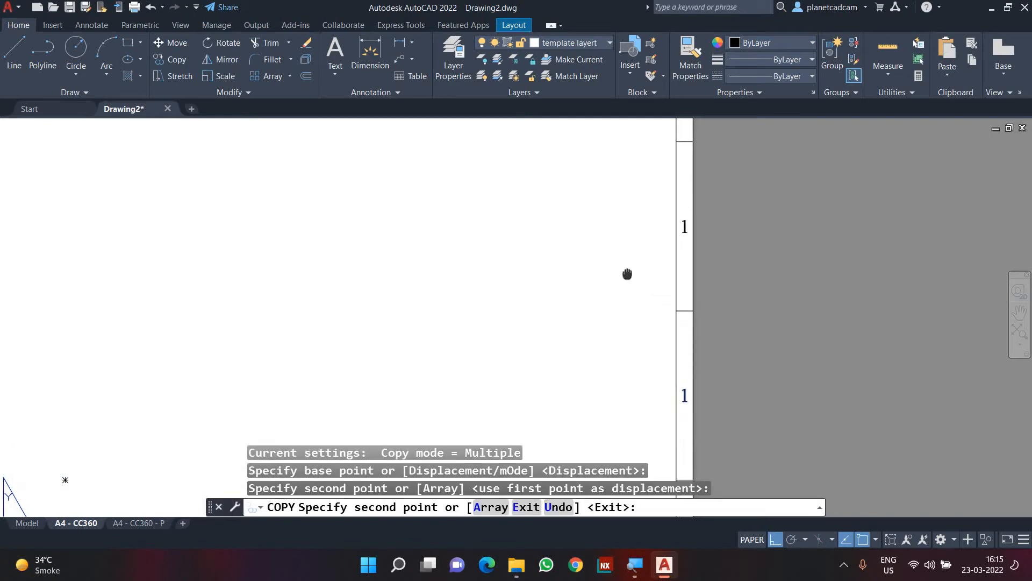
{"action": "key", "text": "Escape"}
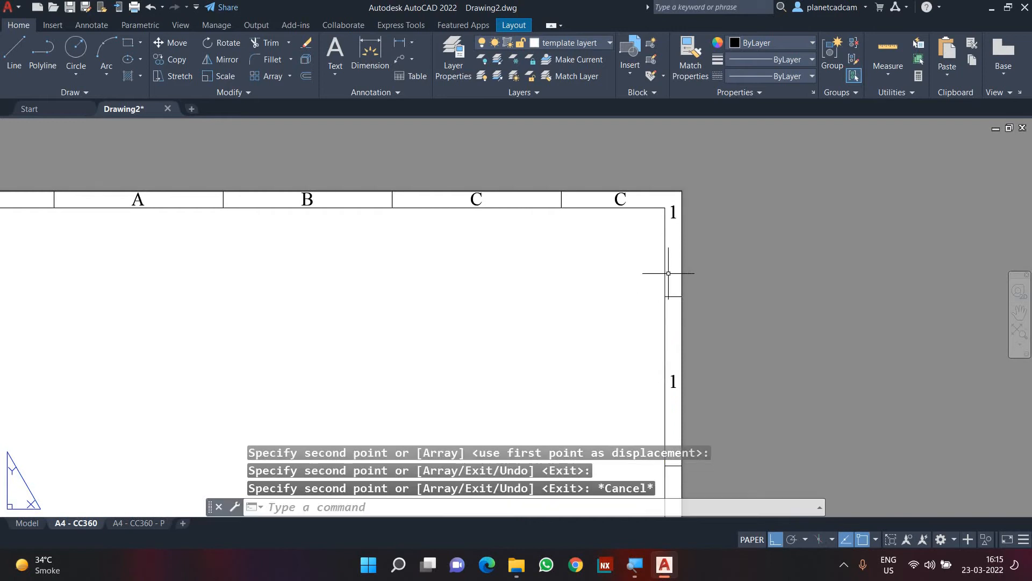
Move the uppermost 1 in the right border straight down about 8.9 units to centre it in the corner zone
{"action": "left_click", "coordinate": [674, 213]}
{"action": "type", "text": "m"}
{"action": "key", "text": "Return"}
{"action": "left_click", "coordinate": [728, 272]}
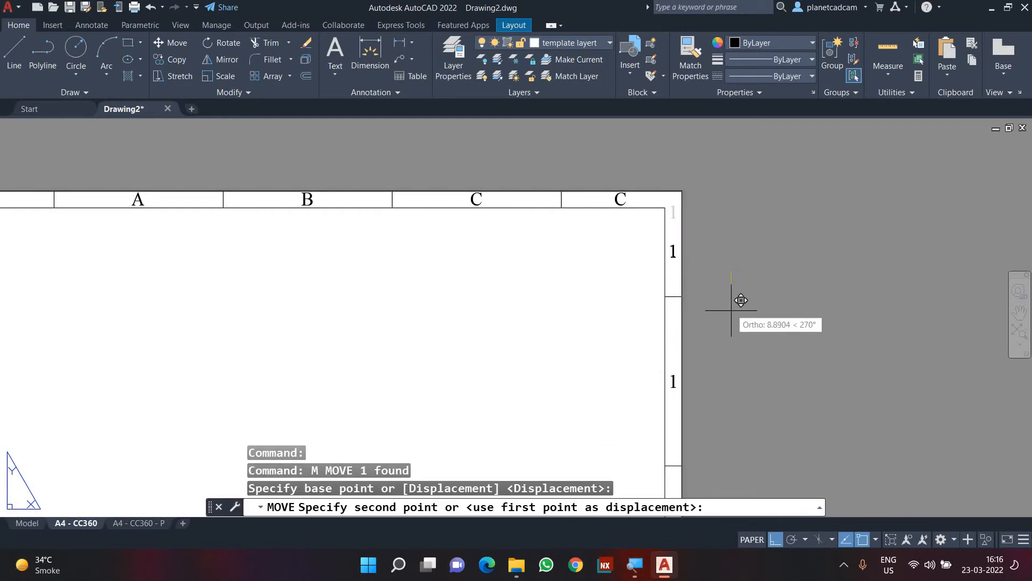
{"action": "left_click", "coordinate": [731, 309]}
{"action": "key", "text": "Escape"}
{"action": "scroll", "coordinate": [732, 308], "scroll_direction": "down", "scroll_amount": 4}
{"action": "middle_click_drag", "start_coordinate": [679, 341], "coordinate": [703, 297]}
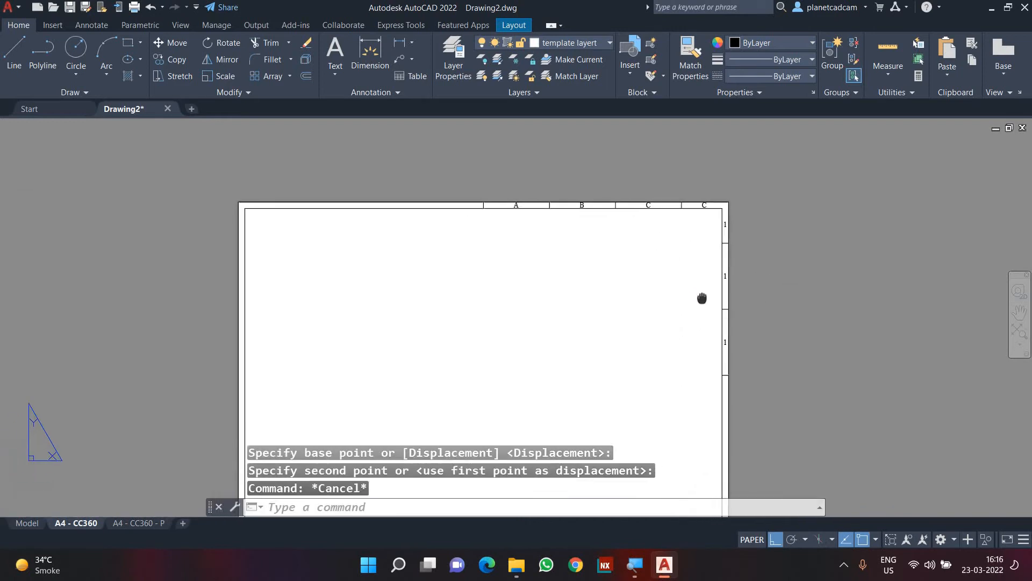
Mirror the zone labels and division marks of the upper-right border about the vertical line through the upper centring mark, keeping the originals
{"action": "left_click", "coordinate": [502, 182]}
{"action": "left_click", "coordinate": [786, 391]}
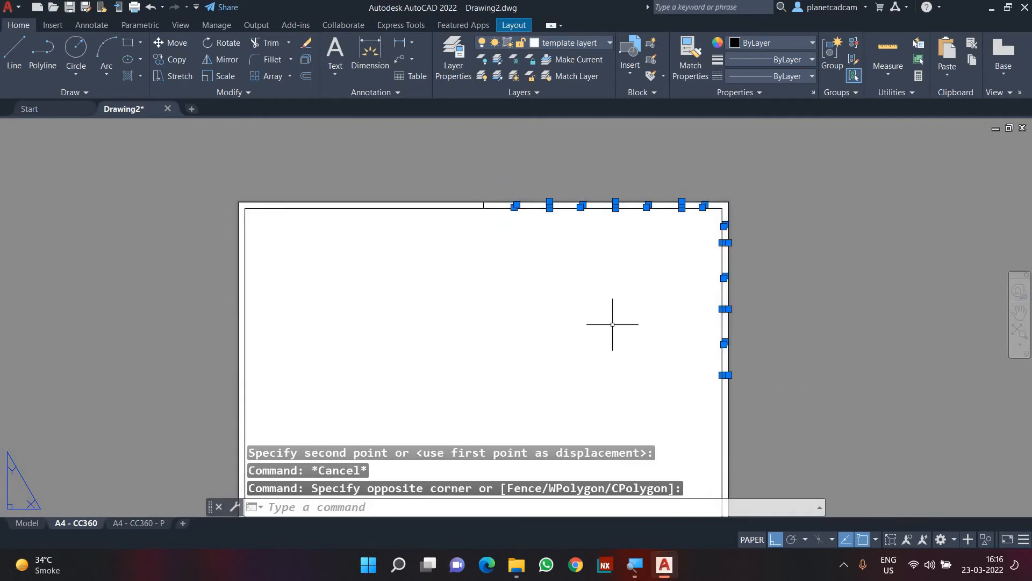
{"action": "scroll", "coordinate": [504, 234], "scroll_direction": "up", "scroll_amount": 2}
{"action": "scroll", "coordinate": [476, 199], "scroll_direction": "down", "scroll_amount": 2}
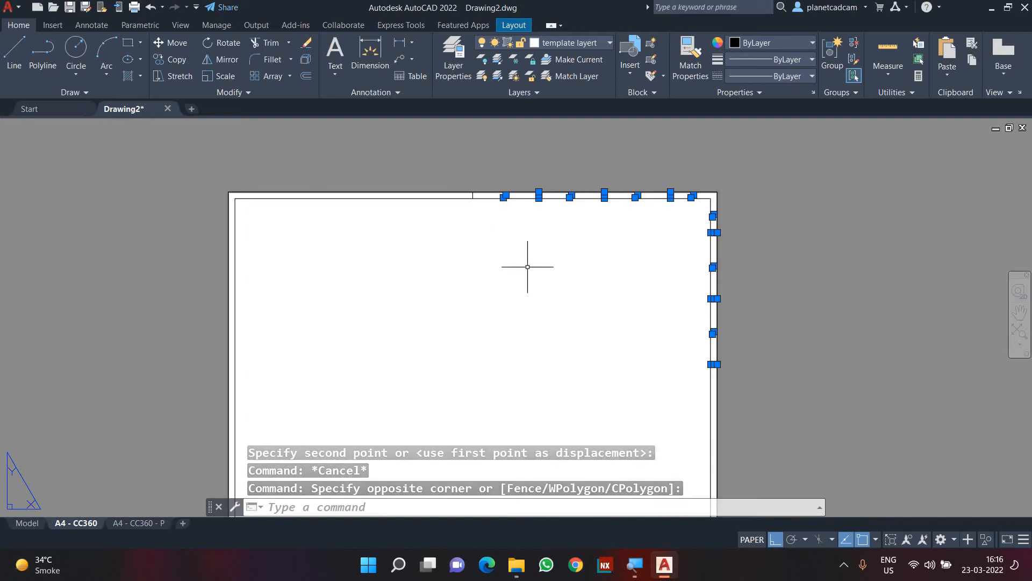
{"action": "type", "text": "mi"}
{"action": "key", "text": "Return"}
{"action": "left_click", "coordinate": [472, 195]}
{"action": "left_click", "coordinate": [471, 264]}
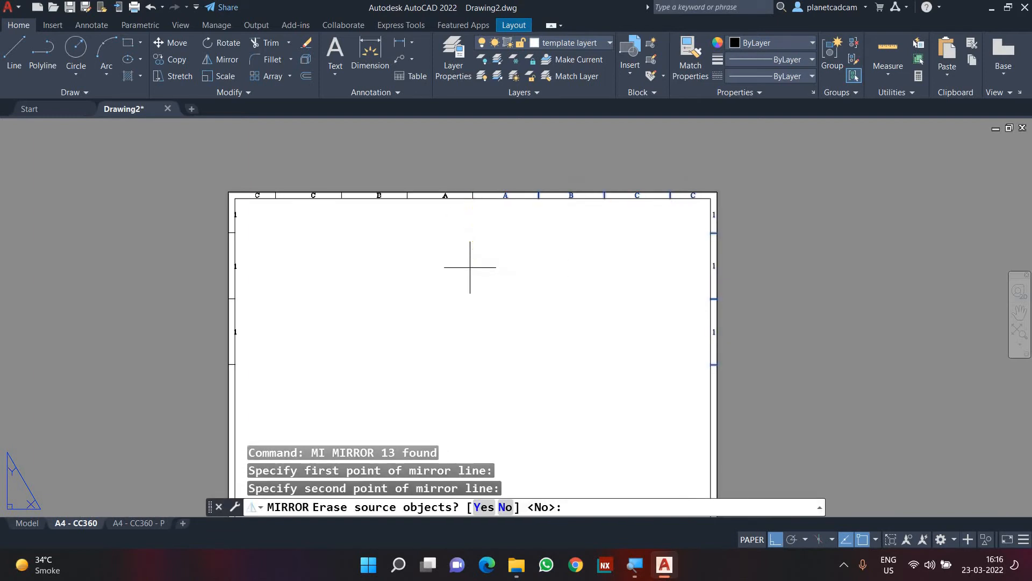
{"action": "key", "text": "Return"}
Mirror the labels and division marks of the sheet's upper half about the horizontal centre line through the side centring marks, keeping the originals
{"action": "left_click", "coordinate": [196, 161]}
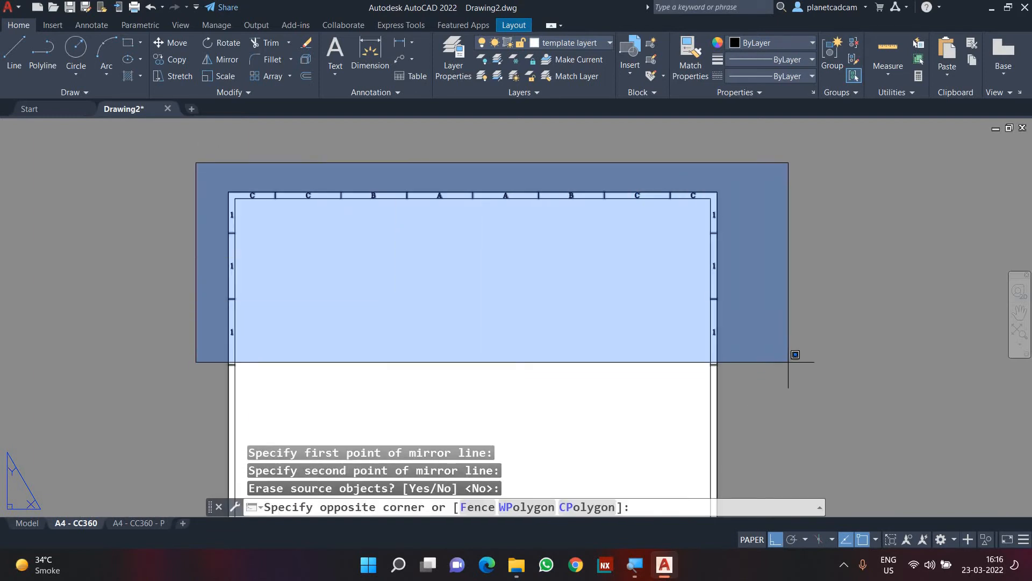
{"action": "left_click", "coordinate": [793, 355]}
{"action": "type", "text": "mi"}
{"action": "key", "text": "Return"}
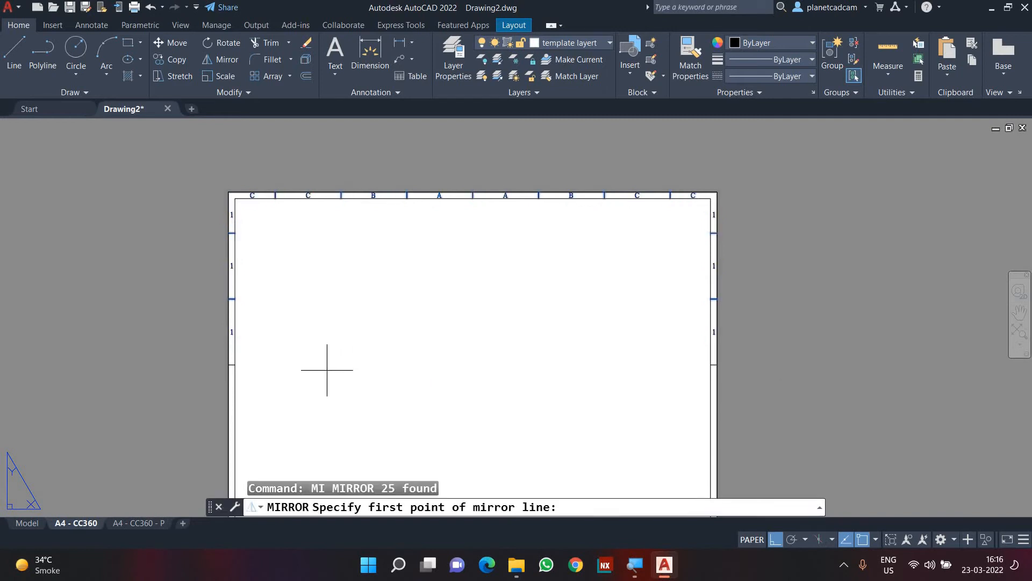
{"action": "left_click", "coordinate": [332, 367]}
{"action": "key", "text": "Return"}
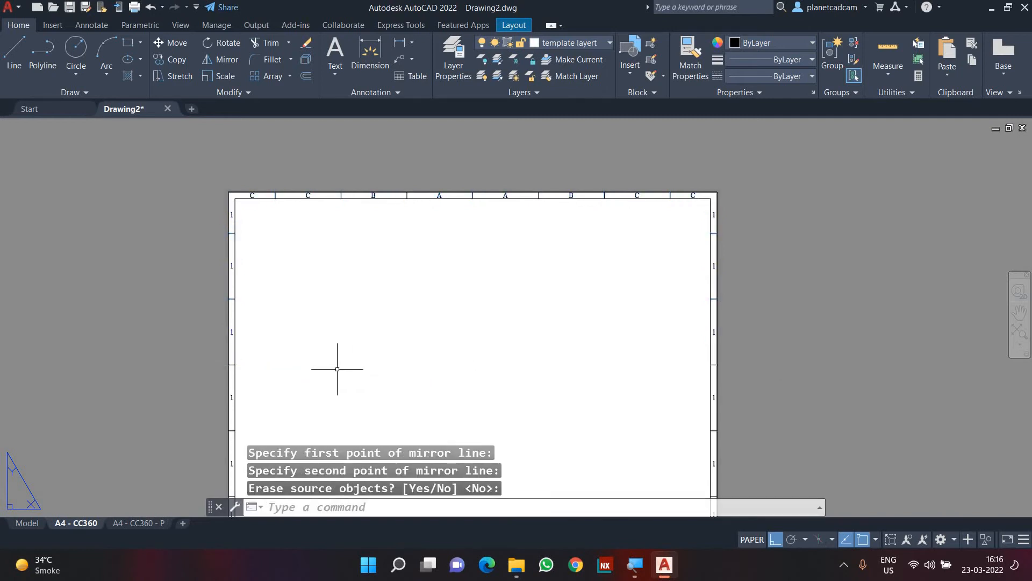
Change the first two zone letters of the upper border, starting from the left corner, to A and B
{"action": "scroll", "coordinate": [341, 357], "scroll_direction": "down", "scroll_amount": 2}
{"action": "scroll", "coordinate": [310, 232], "scroll_direction": "up", "scroll_amount": 4}
{"action": "scroll", "coordinate": [239, 229], "scroll_direction": "up", "scroll_amount": 2}
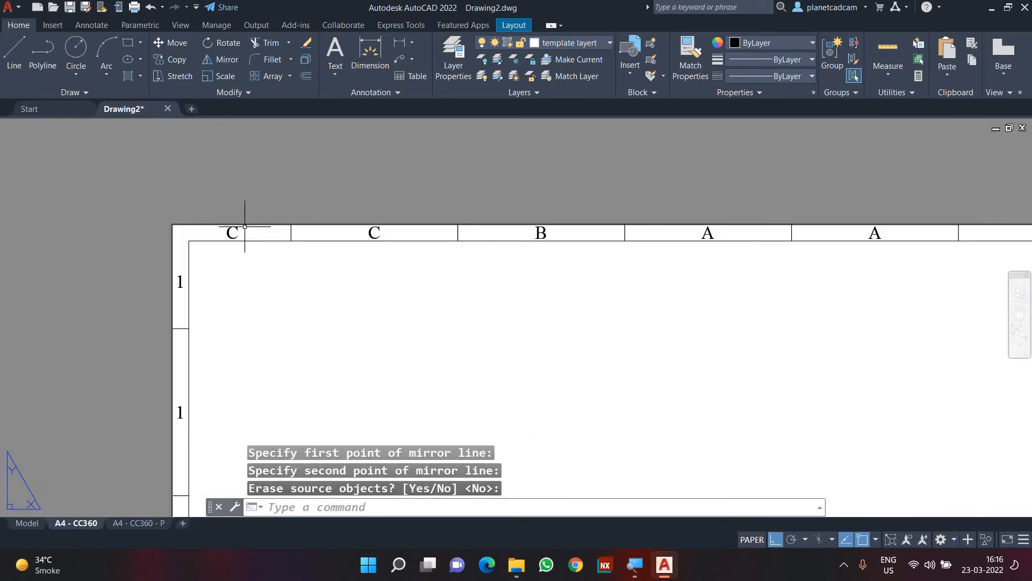
{"action": "double_click", "coordinate": [232, 234]}
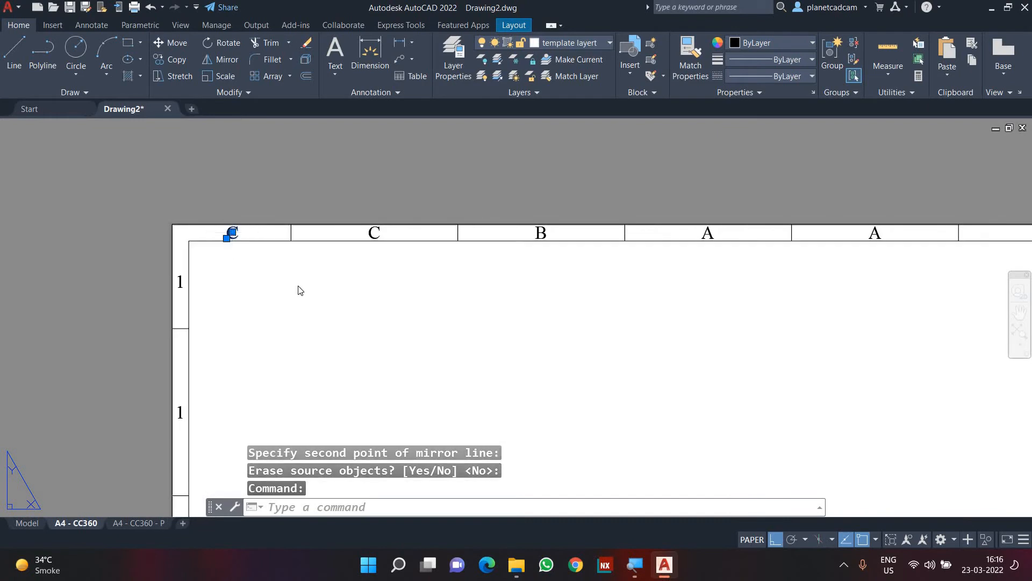
{"action": "type", "text": "A"}
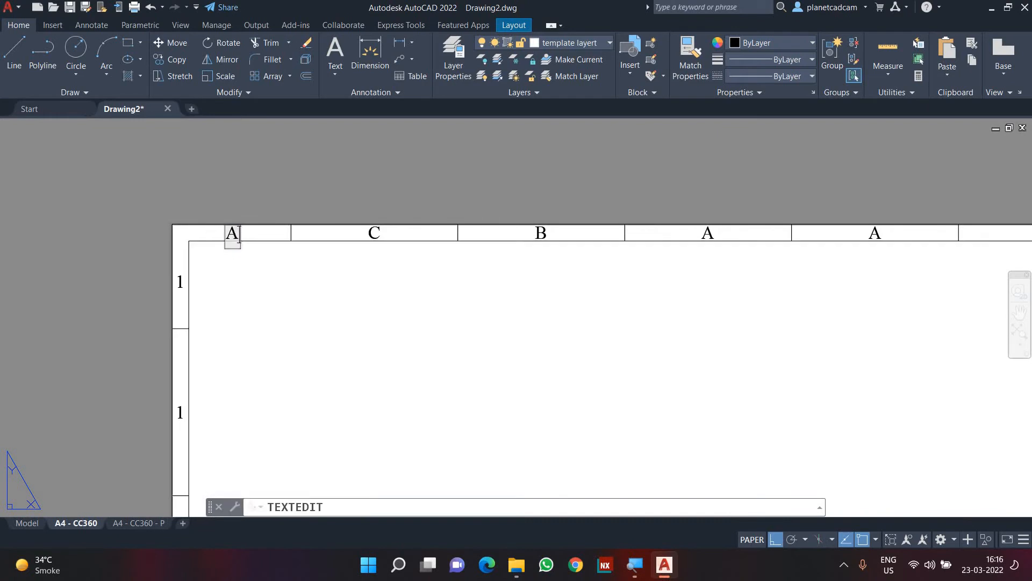
{"action": "key", "text": "Return"}
{"action": "left_click", "coordinate": [374, 233]}
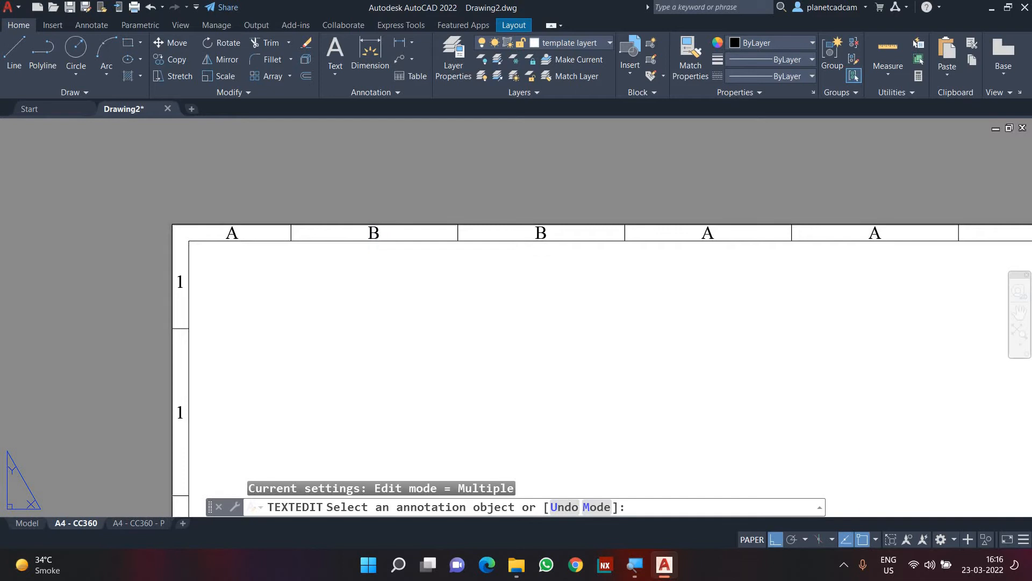
{"action": "key", "text": "Return"}
Change the third and fourth zone letters of the upper border to C and D
{"action": "left_click", "coordinate": [541, 232]}
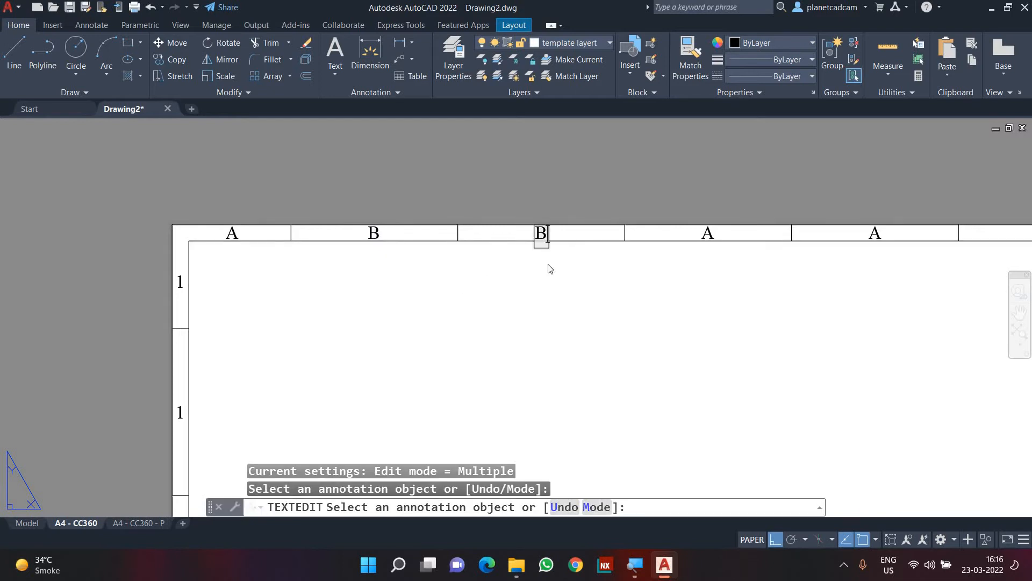
{"action": "key", "text": "Delete"}
{"action": "type", "text": "C"}
{"action": "key", "text": "Return"}
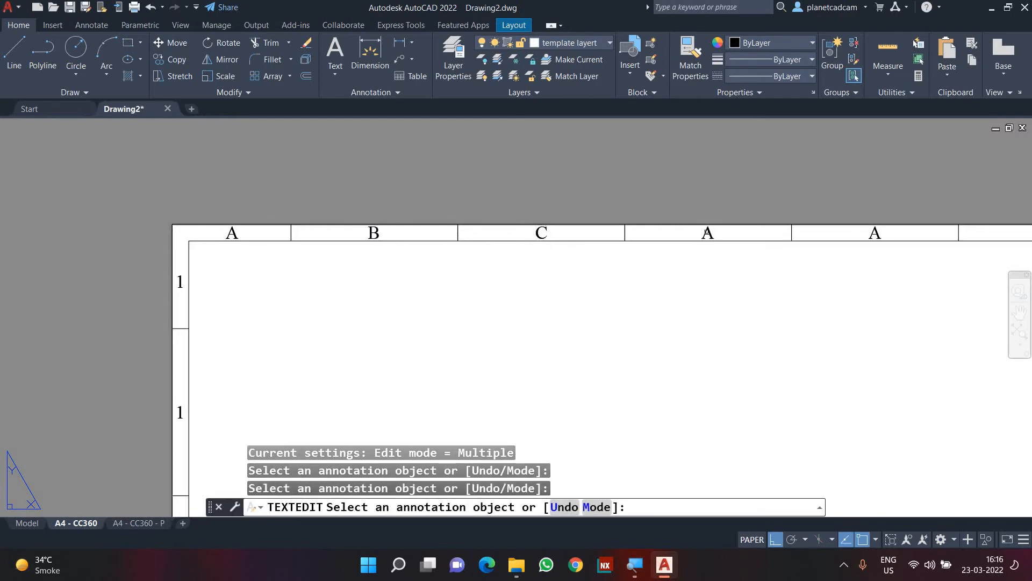
{"action": "left_click", "coordinate": [708, 234]}
{"action": "type", "text": "D"}
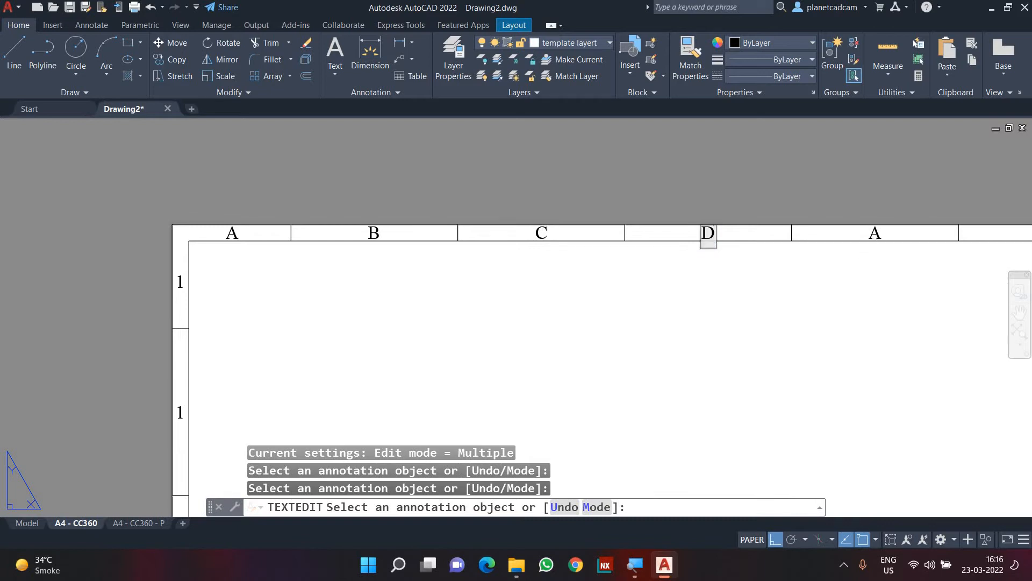
{"action": "key", "text": "Return"}
Change the fifth and sixth zone letters of the upper border to E and F
{"action": "scroll", "coordinate": [828, 301], "scroll_direction": "down", "scroll_amount": 2}
{"action": "middle_click_drag", "start_coordinate": [825, 304], "coordinate": [541, 325]}
{"action": "scroll", "coordinate": [740, 288], "scroll_direction": "up", "scroll_amount": 4}
{"action": "middle_click_drag", "start_coordinate": [725, 294], "coordinate": [579, 314]}
{"action": "scroll", "coordinate": [573, 314], "scroll_direction": "down", "scroll_amount": 2}
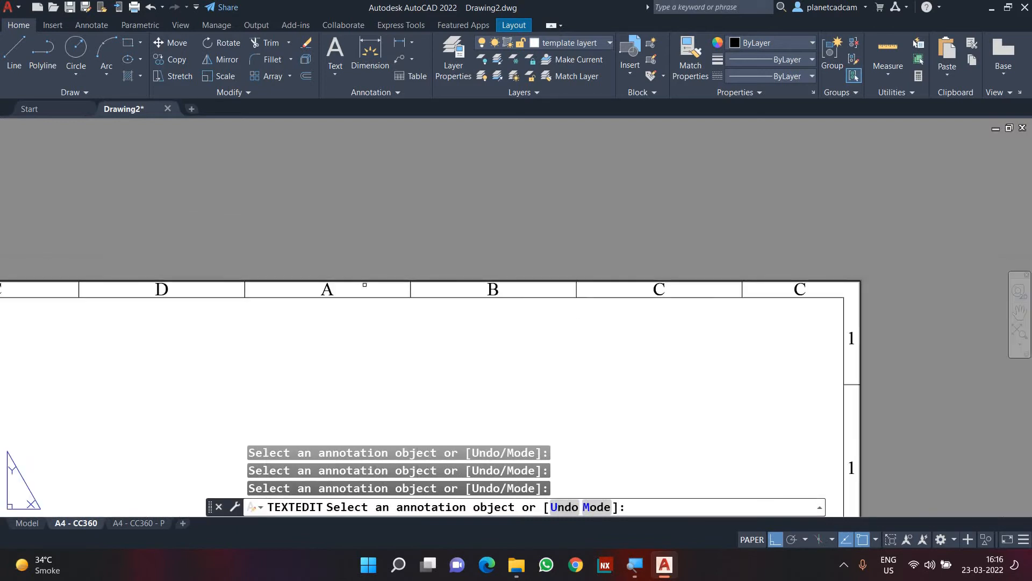
{"action": "left_click", "coordinate": [327, 289]}
{"action": "type", "text": "E"}
{"action": "key", "text": "Return"}
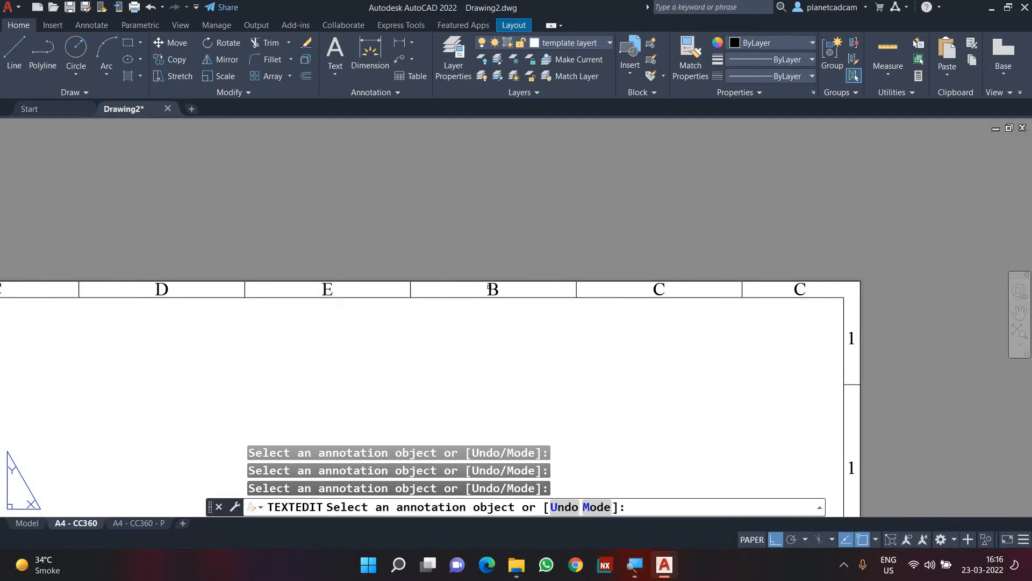
{"action": "left_click", "coordinate": [493, 289]}
{"action": "type", "text": "F"}
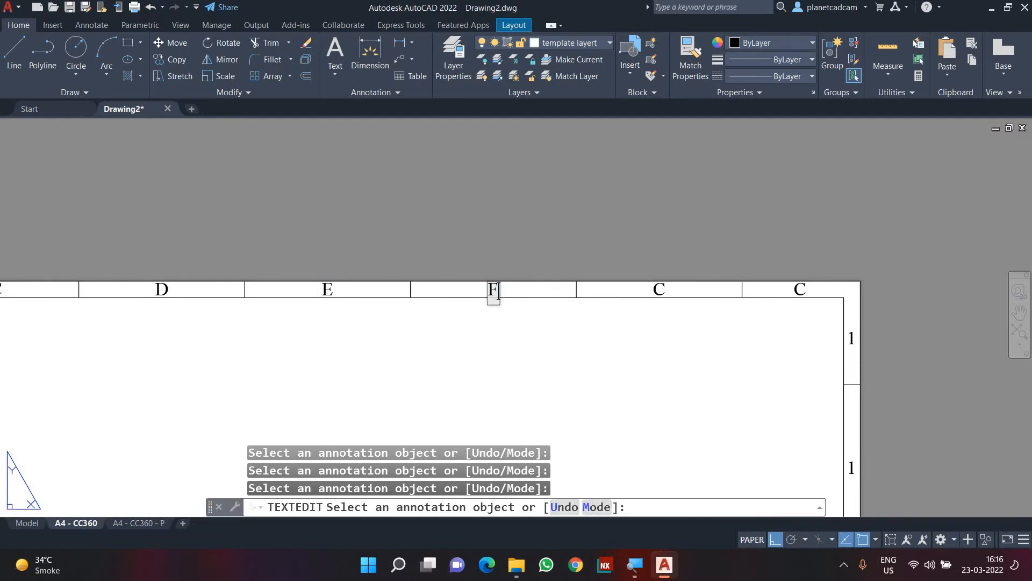
{"action": "key", "text": "Return"}
Change the last two zone letters of the upper border to G and H and finish the text editing
{"action": "left_click", "coordinate": [656, 291]}
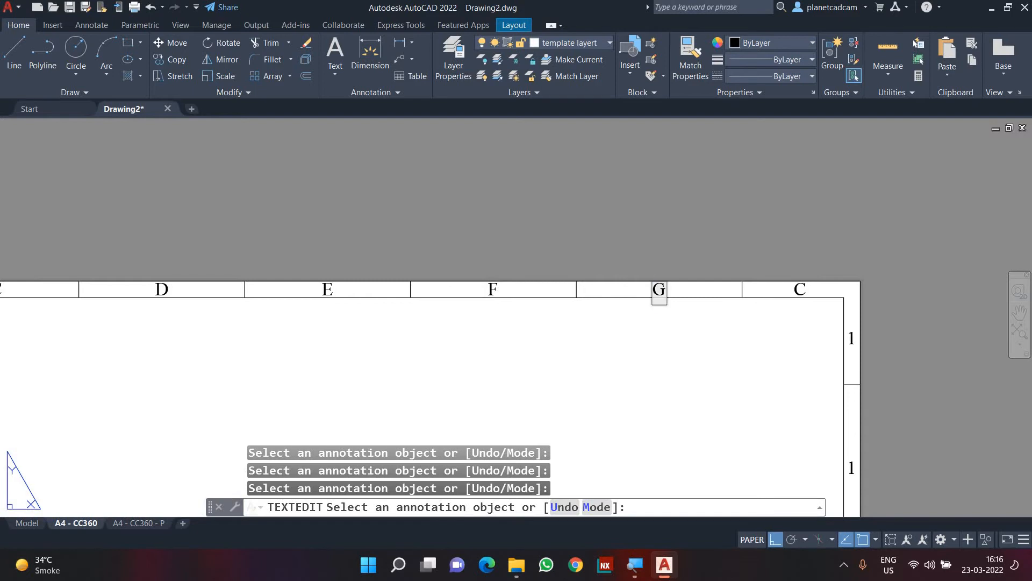
{"action": "type", "text": "G"}
{"action": "key", "text": "Return"}
{"action": "left_click", "coordinate": [776, 305]}
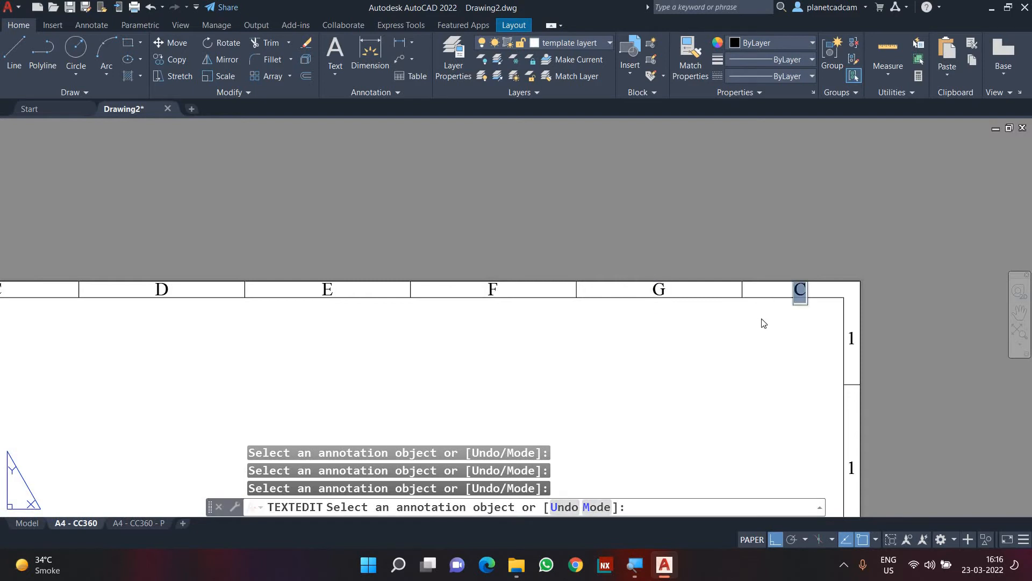
{"action": "type", "text": "H"}
{"action": "key", "text": "Return"}
{"action": "scroll", "coordinate": [715, 349], "scroll_direction": "down", "scroll_amount": 4}
{"action": "middle_click_drag", "start_coordinate": [619, 402], "coordinate": [619, 211]}
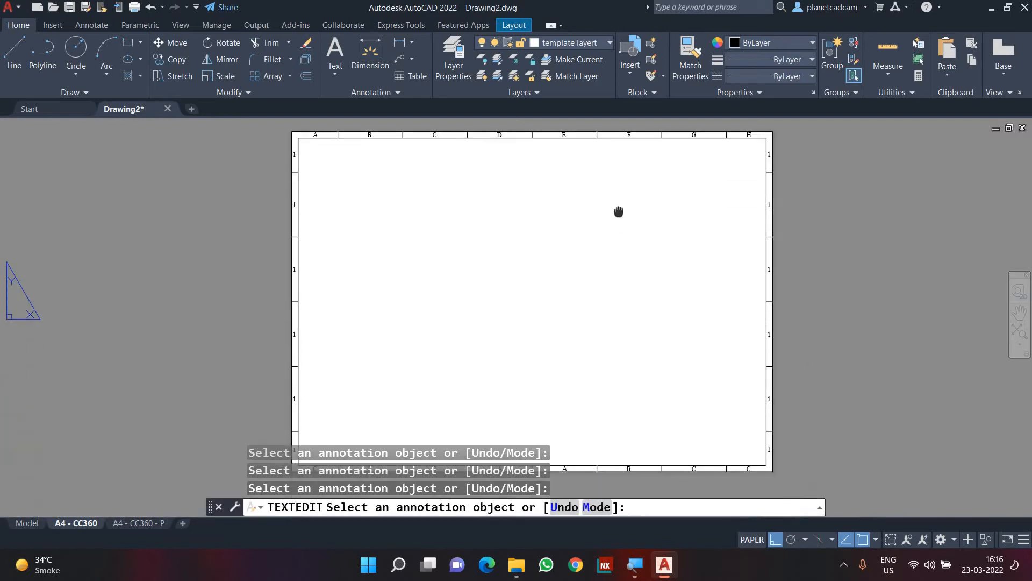
{"action": "key", "text": "Escape"}
{"action": "key", "text": "Escape"}
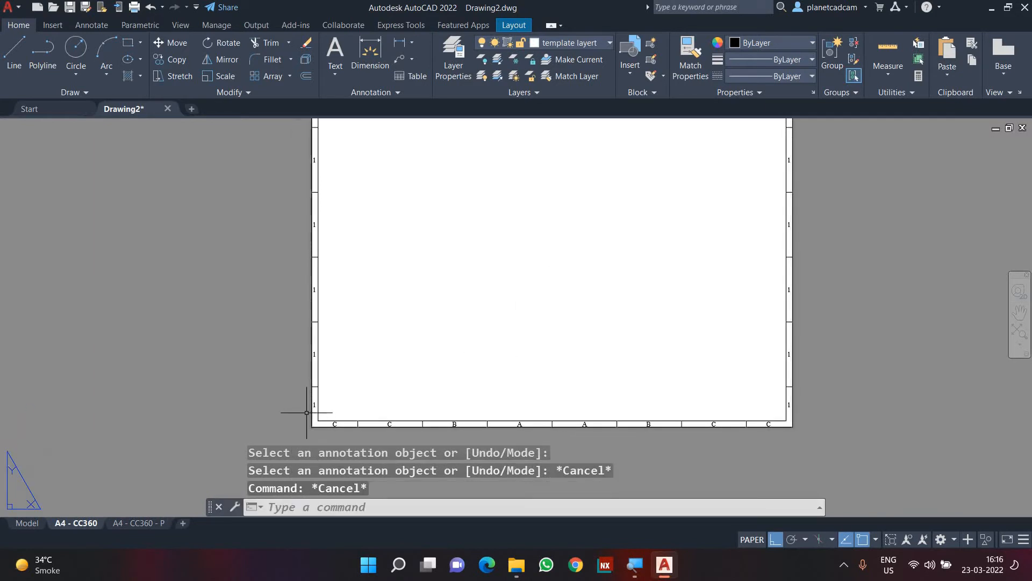
Erase all zone letters and division marks in the sheet's lower border
{"action": "left_click", "coordinate": [301, 420]}
{"action": "left_click", "coordinate": [288, 412]}
{"action": "left_click", "coordinate": [286, 413]}
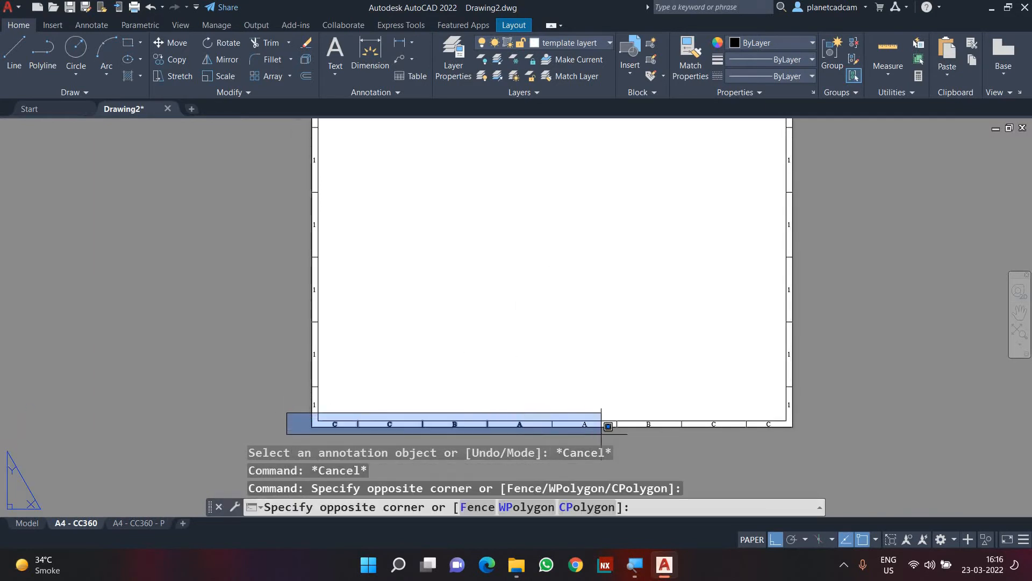
{"action": "left_click", "coordinate": [804, 433]}
{"action": "key", "text": "Delete"}
Mirror the upper border's letters A to H and division marks about the horizontal centre line, keeping the originals
{"action": "scroll", "coordinate": [618, 311], "scroll_direction": "down", "scroll_amount": 2}
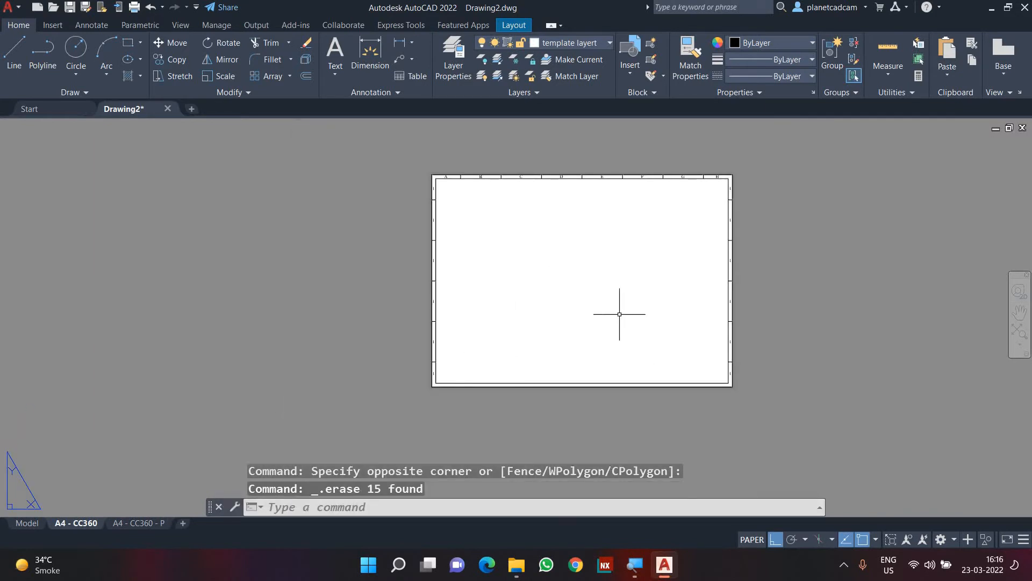
{"action": "left_click", "coordinate": [418, 186]}
{"action": "left_click", "coordinate": [742, 197]}
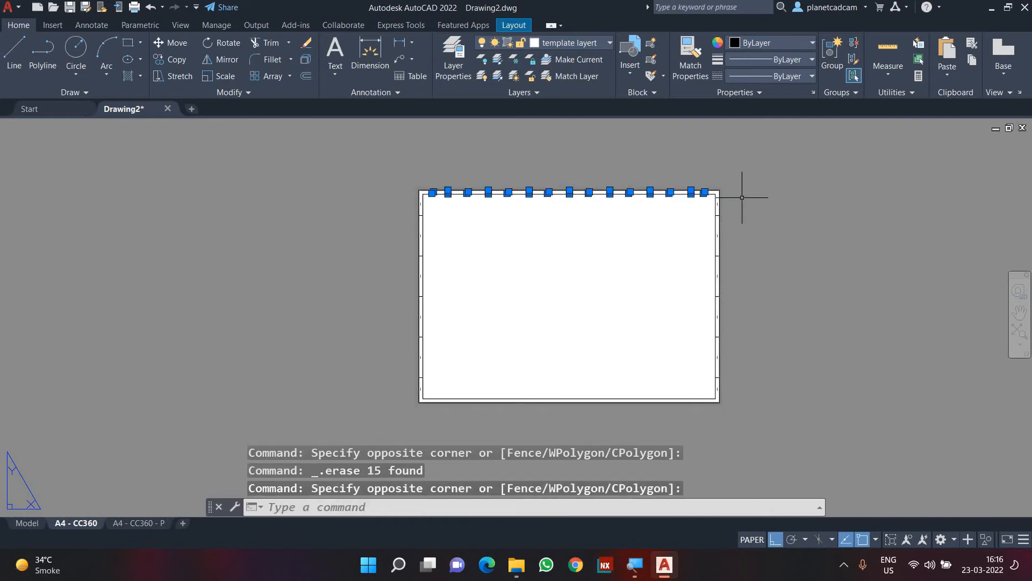
{"action": "type", "text": "MI"}
{"action": "key", "text": "Return"}
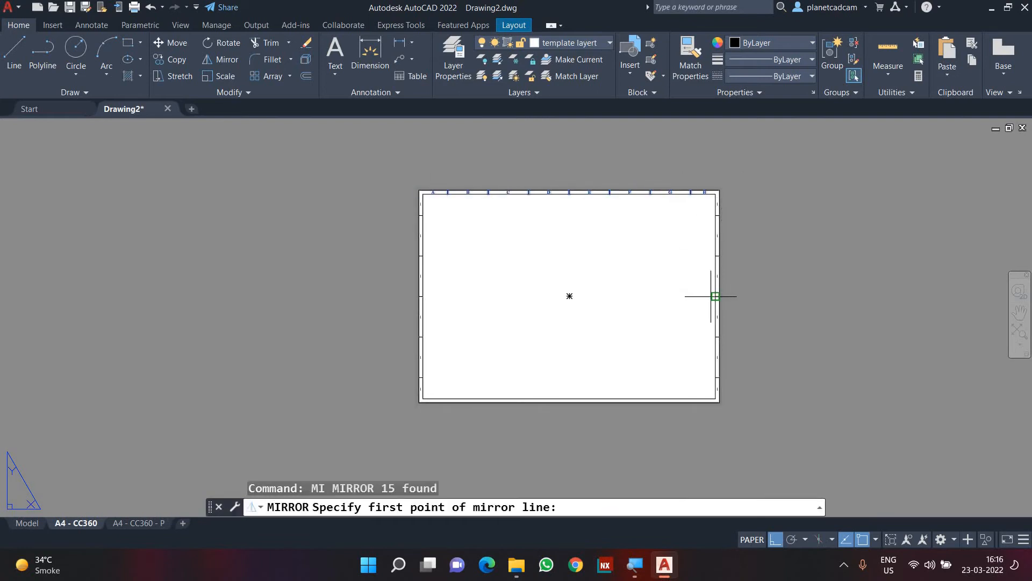
{"action": "left_click", "coordinate": [717, 296]}
{"action": "left_click", "coordinate": [668, 296]}
{"action": "key", "text": "Return"}
{"action": "scroll", "coordinate": [582, 388], "scroll_direction": "up", "scroll_amount": 2}
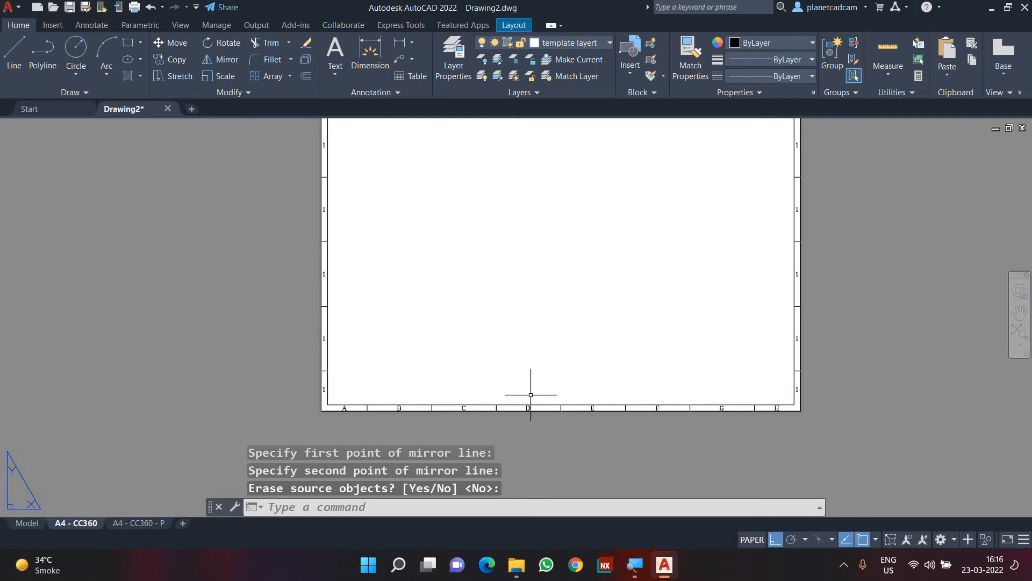
Erase all zone numbers and division marks in the sheet's right border
{"action": "middle_click_drag", "start_coordinate": [700, 312], "coordinate": [648, 371]}
{"action": "left_click", "coordinate": [736, 121]}
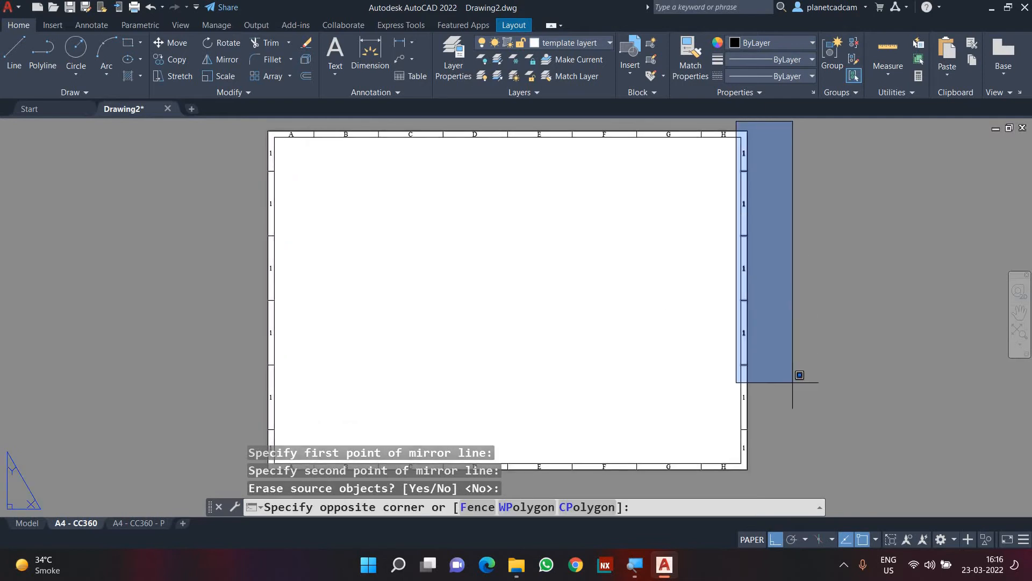
{"action": "left_click", "coordinate": [793, 471]}
{"action": "key", "text": "Delete"}
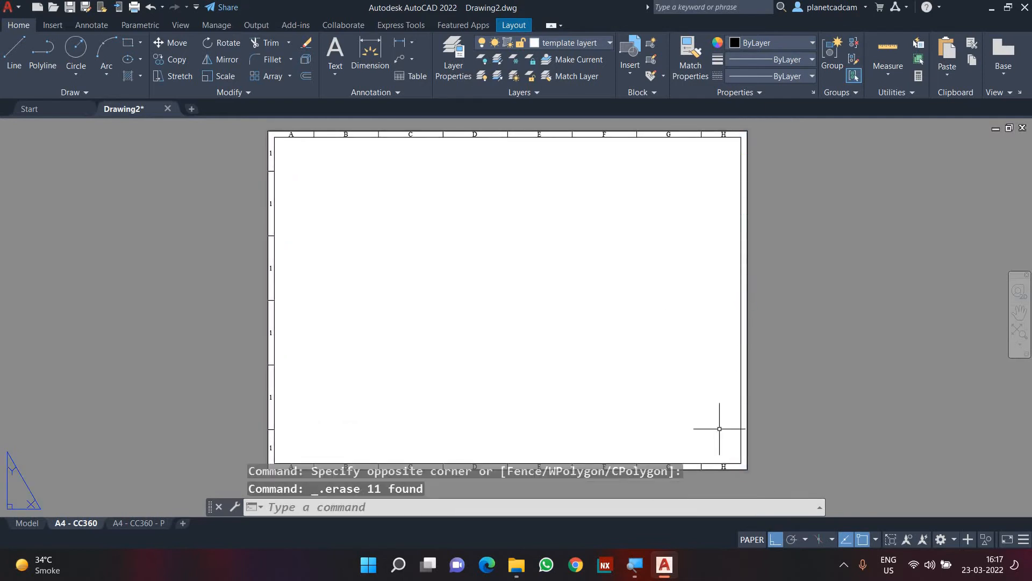
Change the second, third and fourth zone numbers of the left border, counted from above, to 2, 3 and 4
{"action": "scroll", "coordinate": [274, 204], "scroll_direction": "up", "scroll_amount": 1}
{"action": "double_click", "coordinate": [268, 203]}
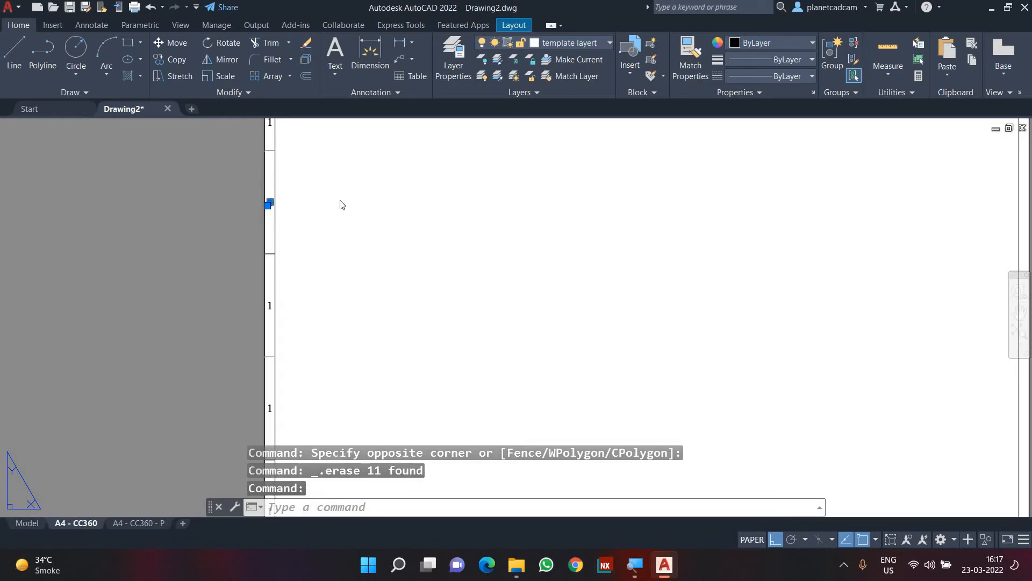
{"action": "left_click", "coordinate": [335, 226]}
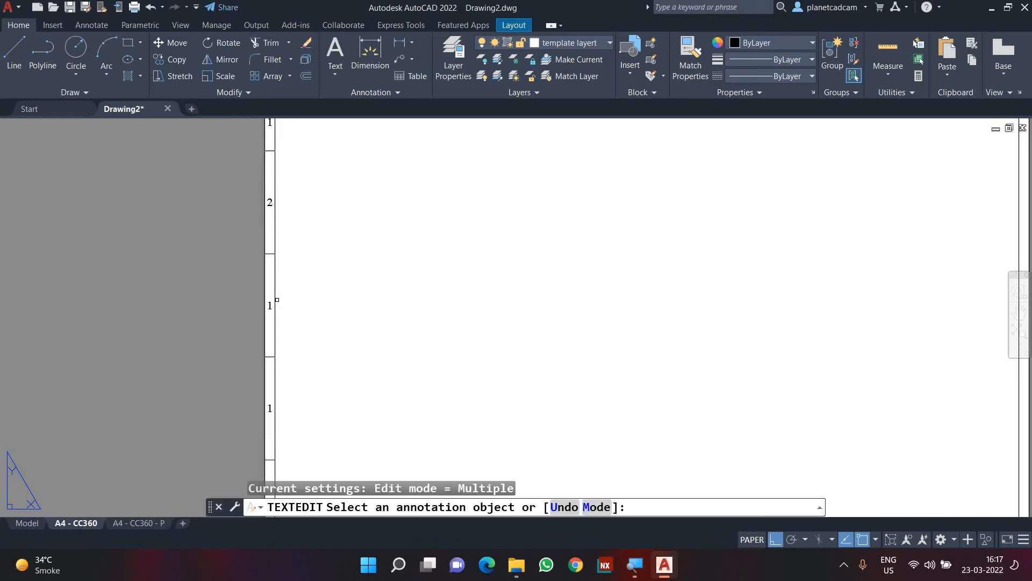
{"action": "left_click", "coordinate": [270, 310]}
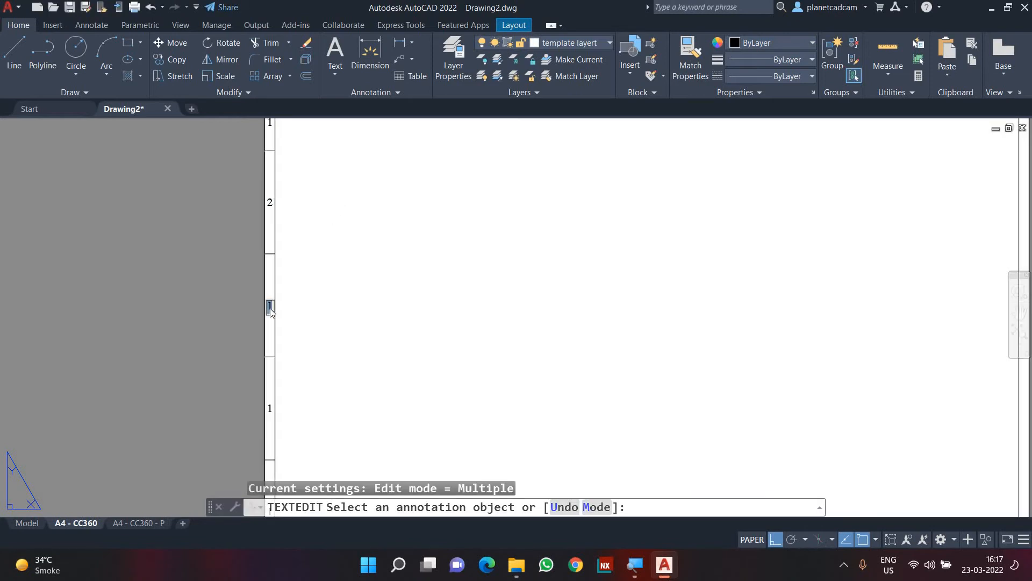
{"action": "key", "text": "Return"}
{"action": "left_click", "coordinate": [271, 410]}
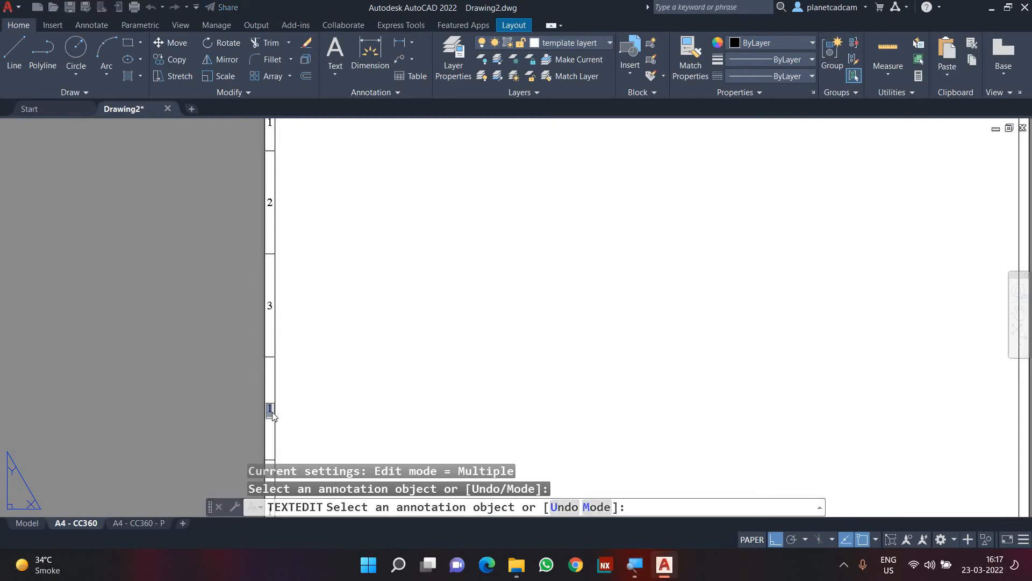
{"action": "type", "text": "4"}
{"action": "key", "text": "Return"}
Change the last two zone numbers of the left border to 5 and 6 and finish the text editing
{"action": "middle_click_drag", "start_coordinate": [314, 410], "coordinate": [322, 273]}
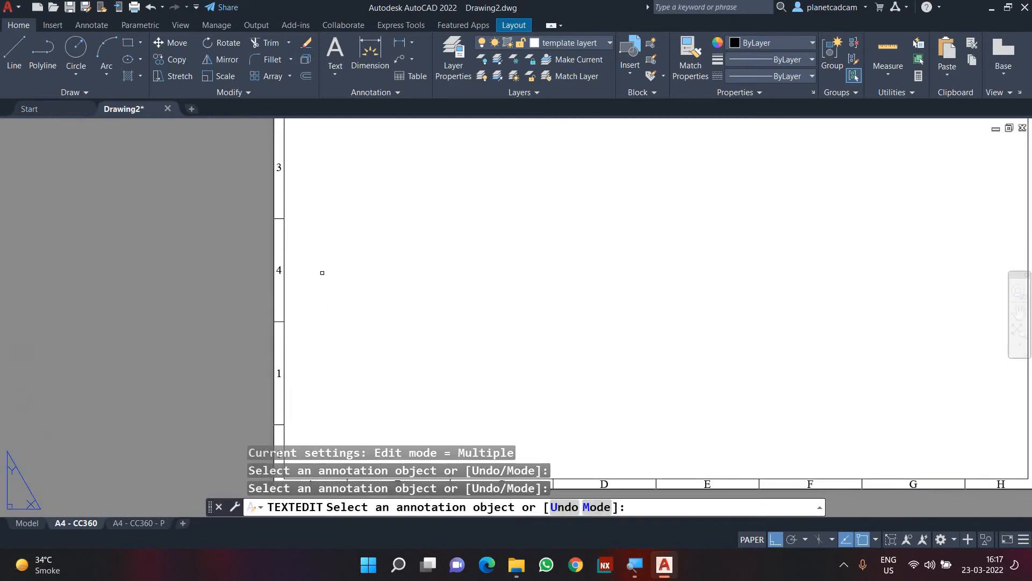
{"action": "left_click", "coordinate": [280, 374]}
{"action": "type", "text": "5"}
{"action": "key", "text": "Return"}
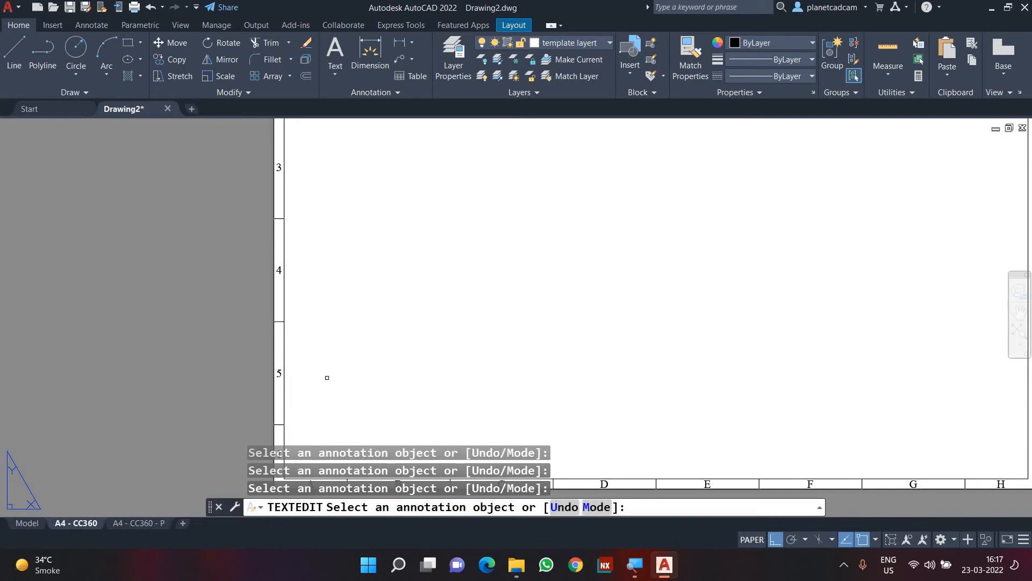
{"action": "mouse_move", "coordinate": [323, 409]}
{"action": "middle_mouse_down"}
{"action": "mouse_move", "coordinate": [334, 330]}
{"action": "mouse_move", "coordinate": [340, 401]}
{"action": "middle_mouse_up"}
{"action": "left_click", "coordinate": [290, 375]}
{"action": "type", "text": "6"}
{"action": "key", "text": "Return"}
{"action": "scroll", "coordinate": [371, 361], "scroll_direction": "down", "scroll_amount": 2}
{"action": "key", "text": "Escape"}
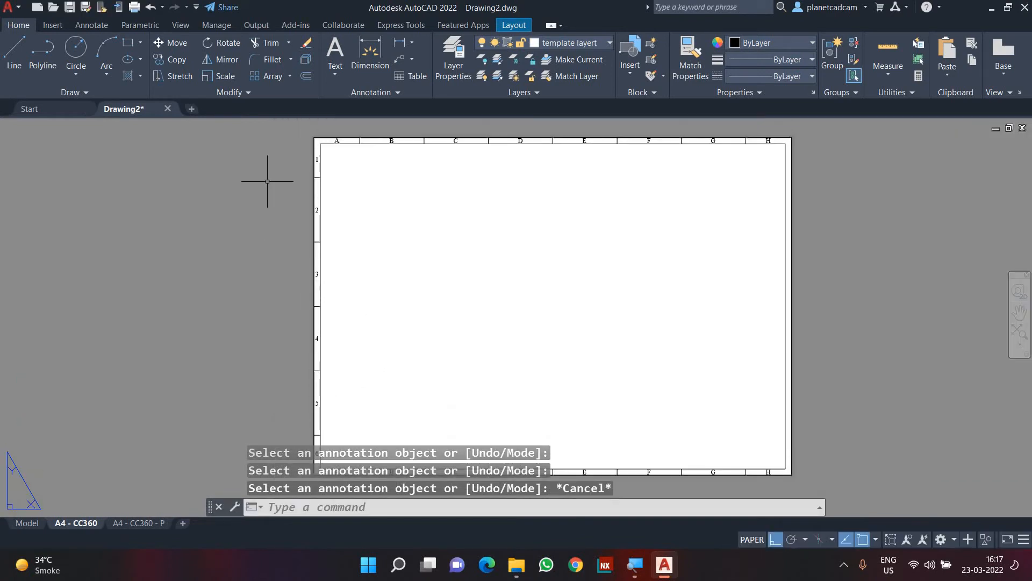
Mirror the left border's numbers 1 to 6 and division marks about the vertical centre line, keeping the originals
{"action": "scroll", "coordinate": [277, 156], "scroll_direction": "down", "scroll_amount": 2}
{"action": "left_click", "coordinate": [275, 131]}
{"action": "left_click", "coordinate": [311, 364]}
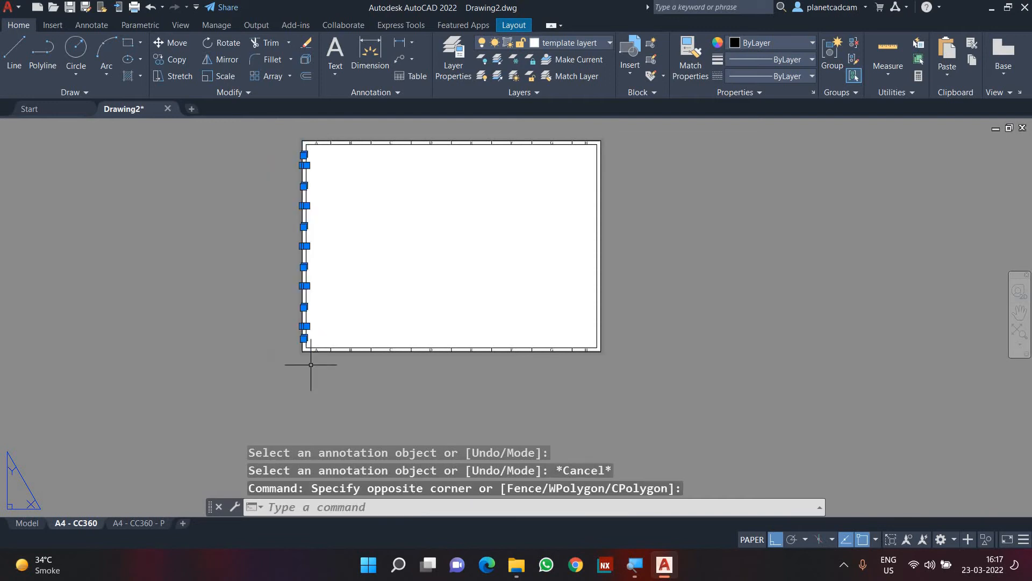
{"action": "type", "text": "mi"}
{"action": "key", "text": "Return"}
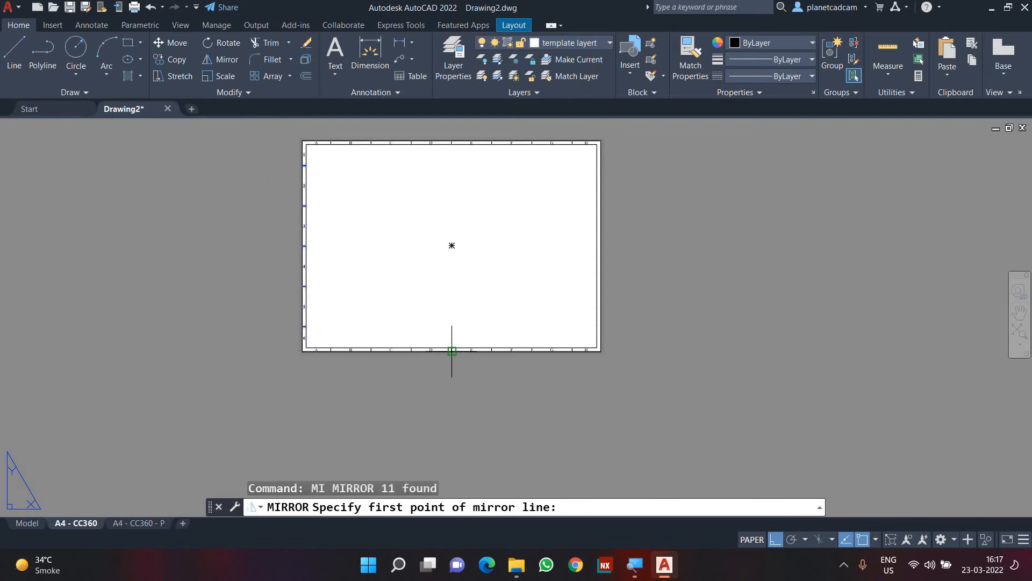
{"action": "left_click", "coordinate": [449, 349]}
{"action": "left_click", "coordinate": [448, 304]}
{"action": "key", "text": "Return"}
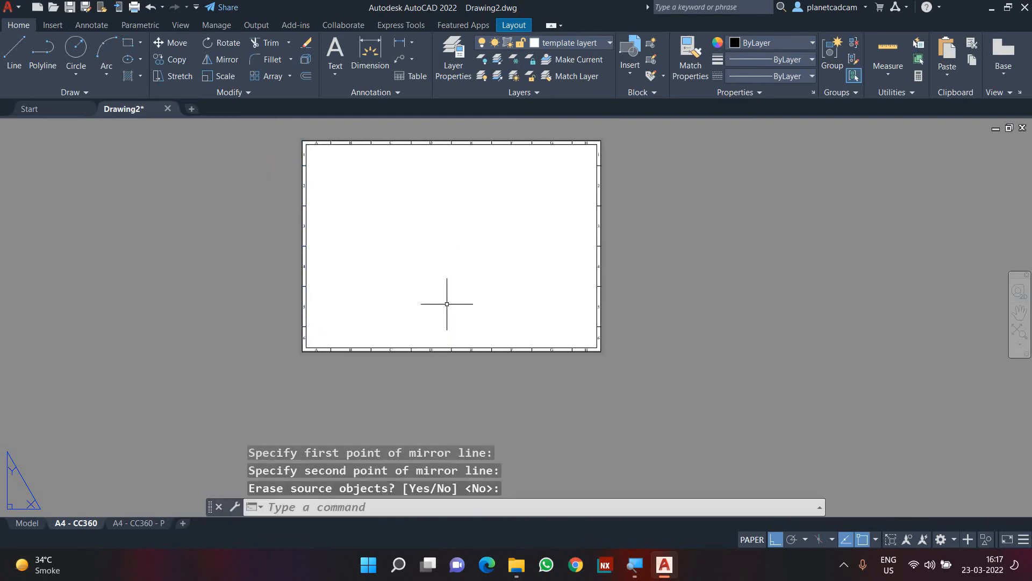
{"action": "key", "text": "Escape"}
{"action": "key", "text": "Escape"}
Open the recent TEMPLATE drawing and examine the layout of its title block table
{"action": "key", "text": "ctrl+s"}
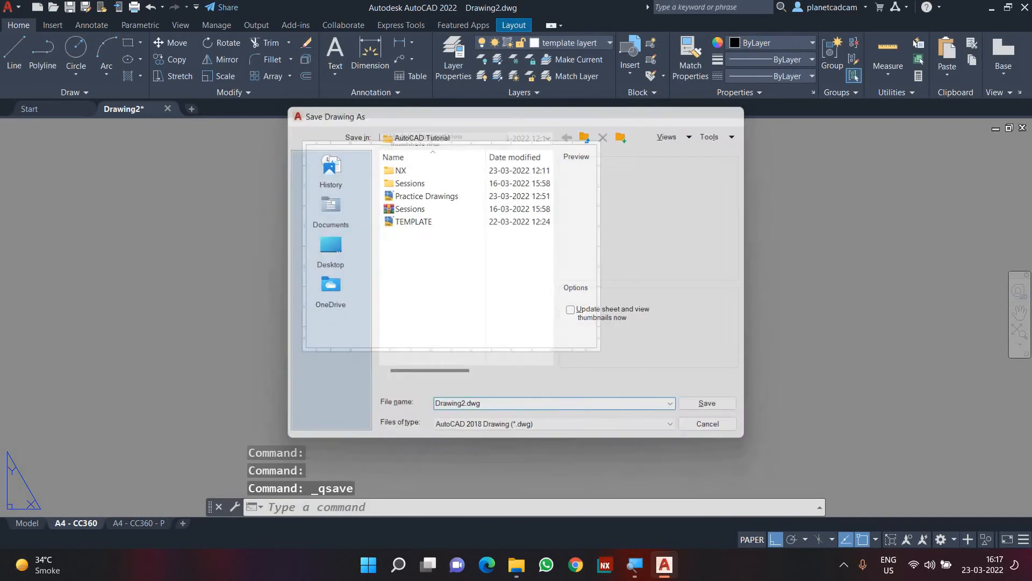
{"action": "key", "text": "Escape"}
{"action": "left_click", "coordinate": [58, 111]}
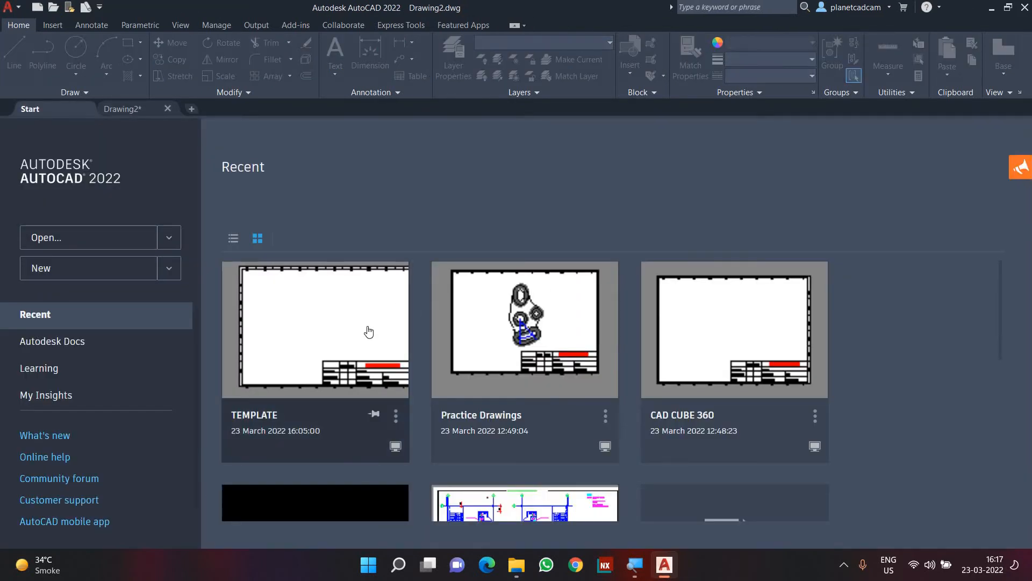
{"action": "left_click", "coordinate": [369, 332]}
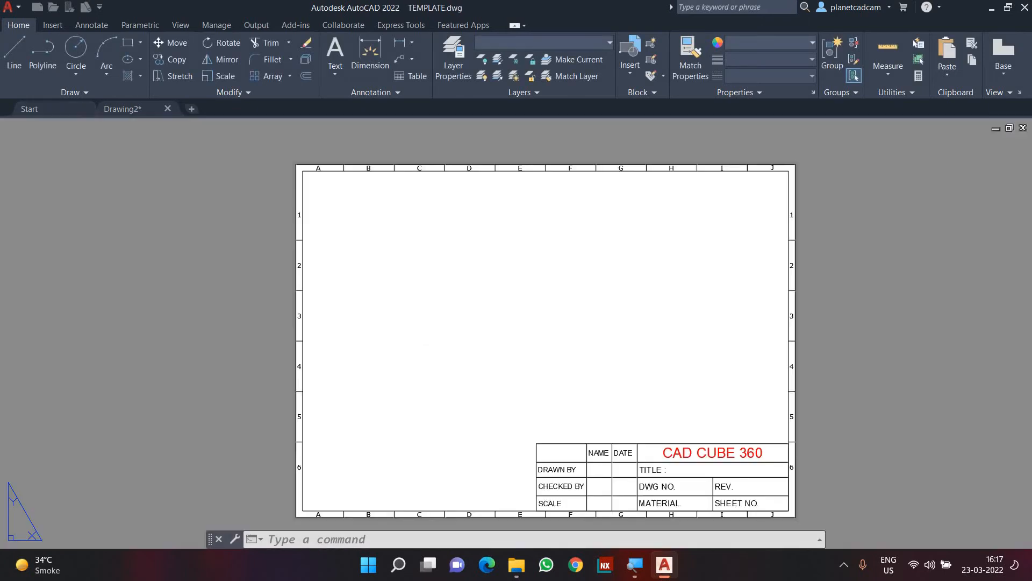
{"action": "middle_click_drag", "start_coordinate": [571, 373], "coordinate": [483, 254]}
{"action": "scroll", "coordinate": [591, 376], "scroll_direction": "up", "scroll_amount": 2}
{"action": "scroll", "coordinate": [542, 329], "scroll_direction": "up", "scroll_amount": 2}
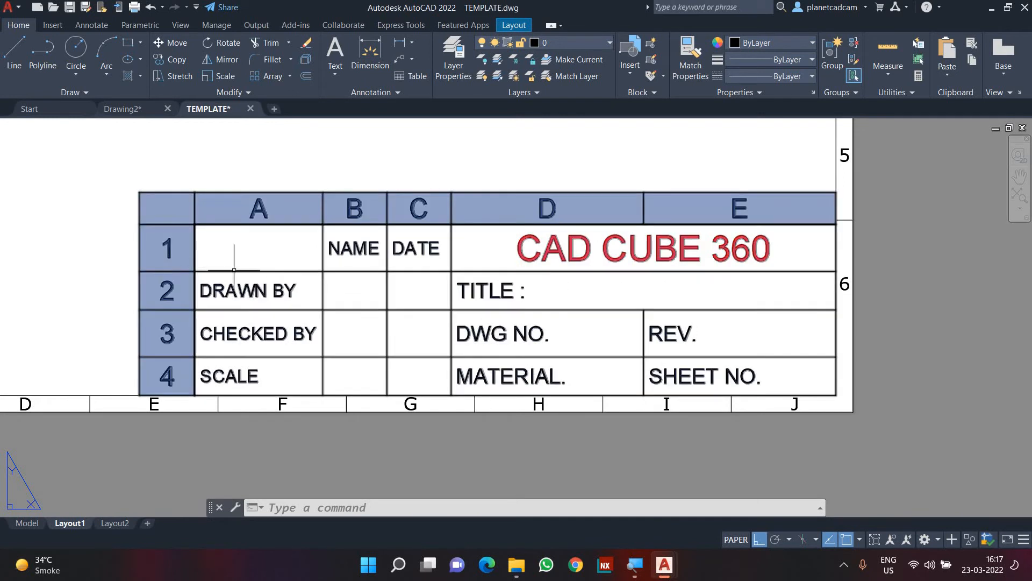
Close the TEMPLATE drawing without saving its changes and save Drawing2
{"action": "left_click", "coordinate": [27, 523]}
{"action": "left_click", "coordinate": [67, 524]}
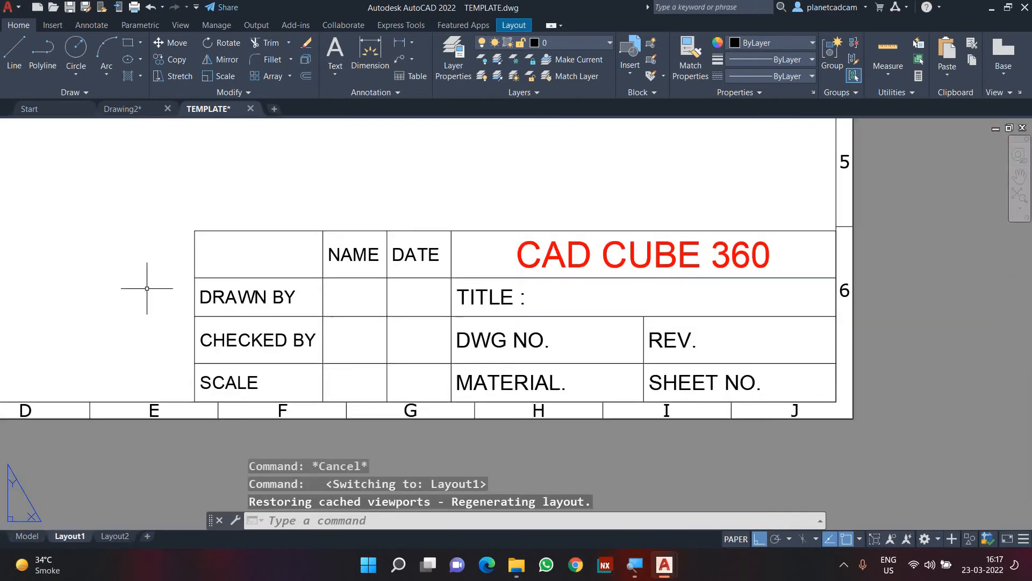
{"action": "left_click", "coordinate": [252, 109]}
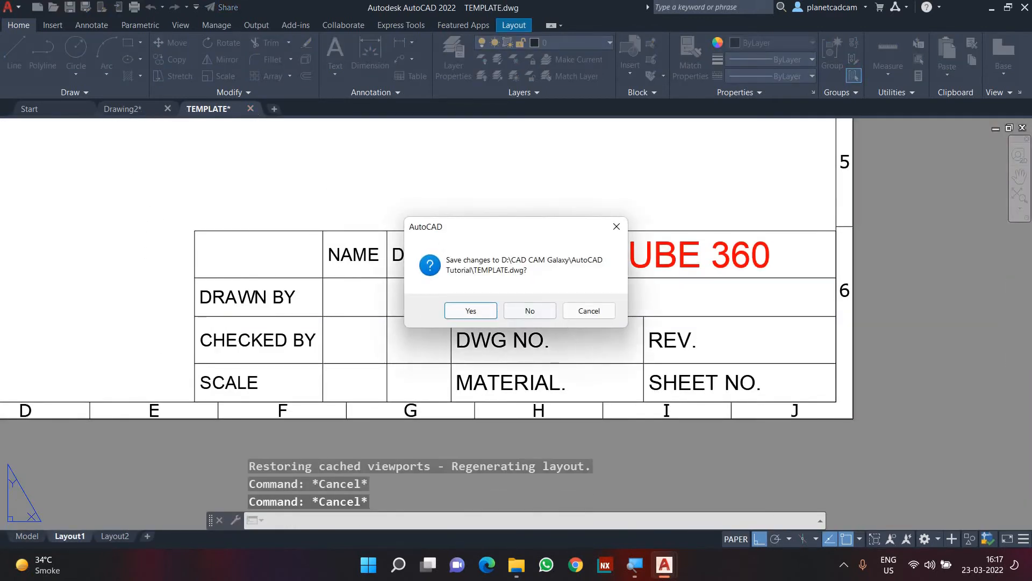
{"action": "left_click", "coordinate": [529, 311]}
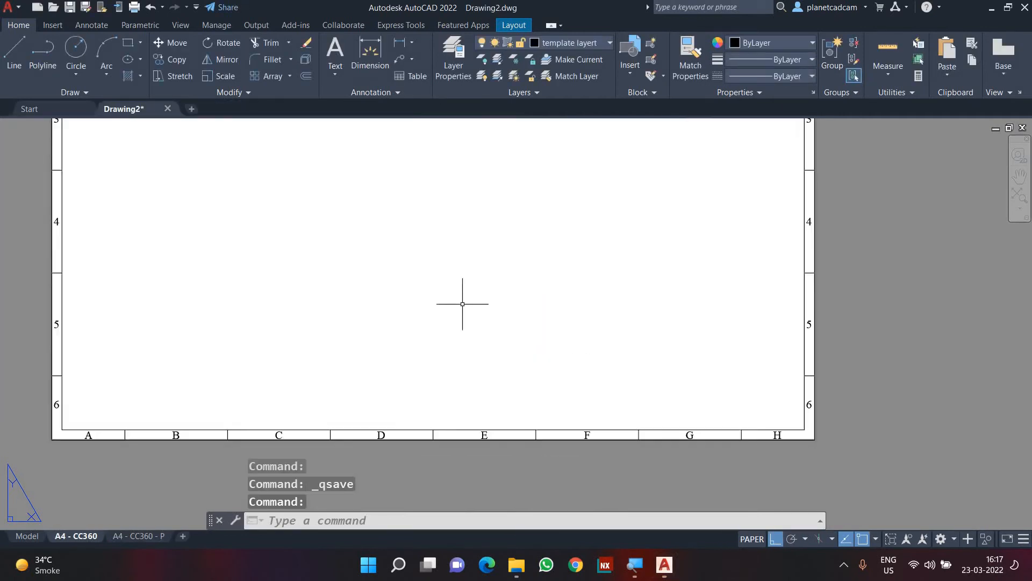
{"action": "scroll", "coordinate": [463, 304], "scroll_direction": "down", "scroll_amount": 3}
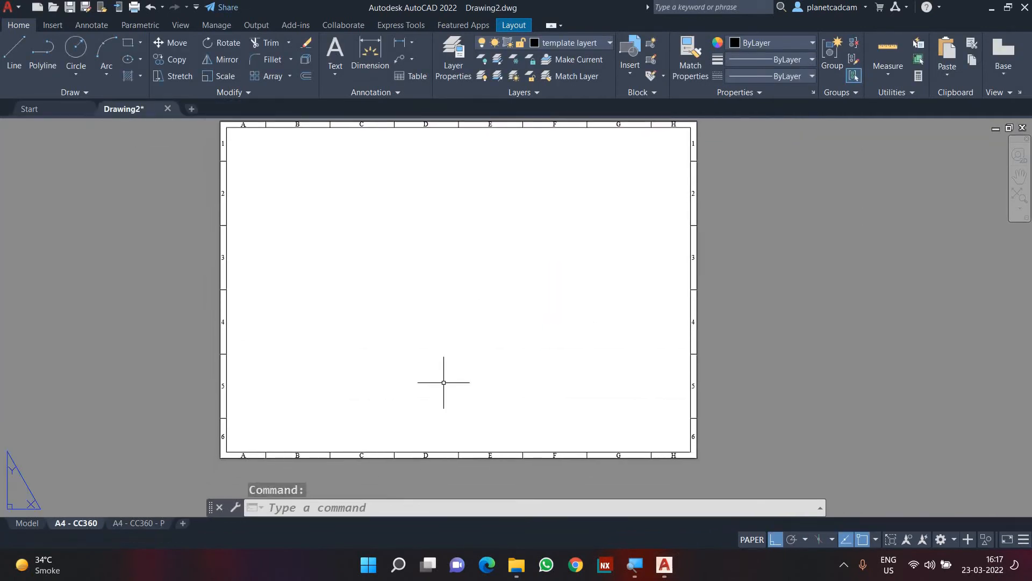
{"action": "key", "text": "ctrl+s"}
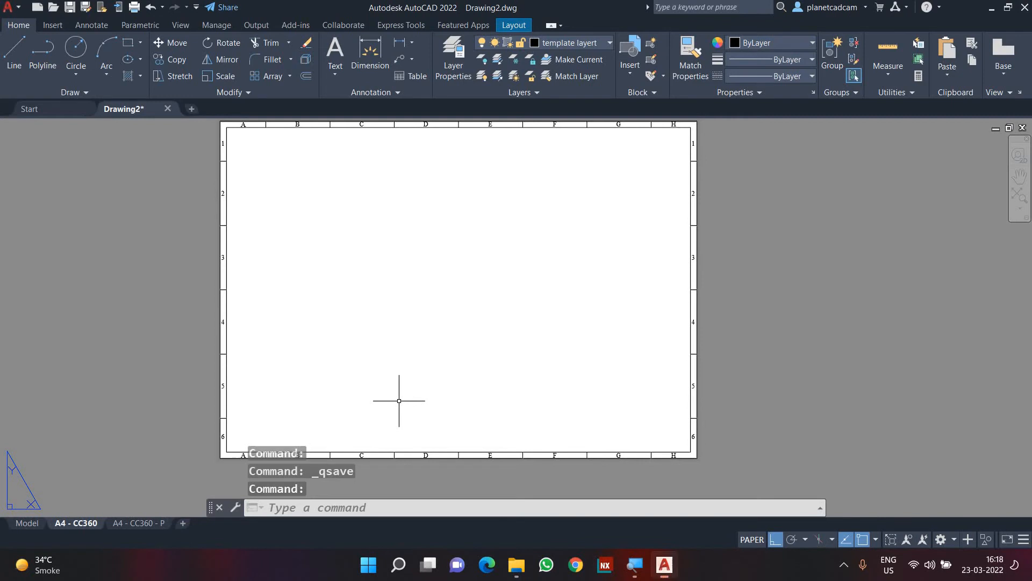
Insert an empty table with 5 columns of width 60 and 2 data rows on the A4 sheet, using the Data cell style for all rows
{"action": "type", "text": "TB"}
{"action": "key", "text": "Return"}
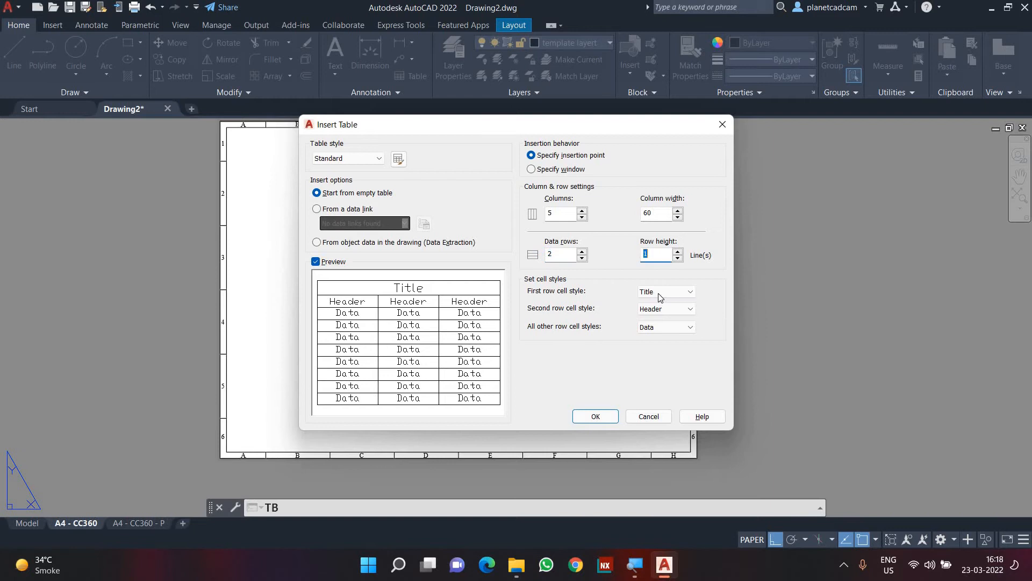
{"action": "left_click", "coordinate": [655, 302]}
{"action": "left_click", "coordinate": [653, 309]}
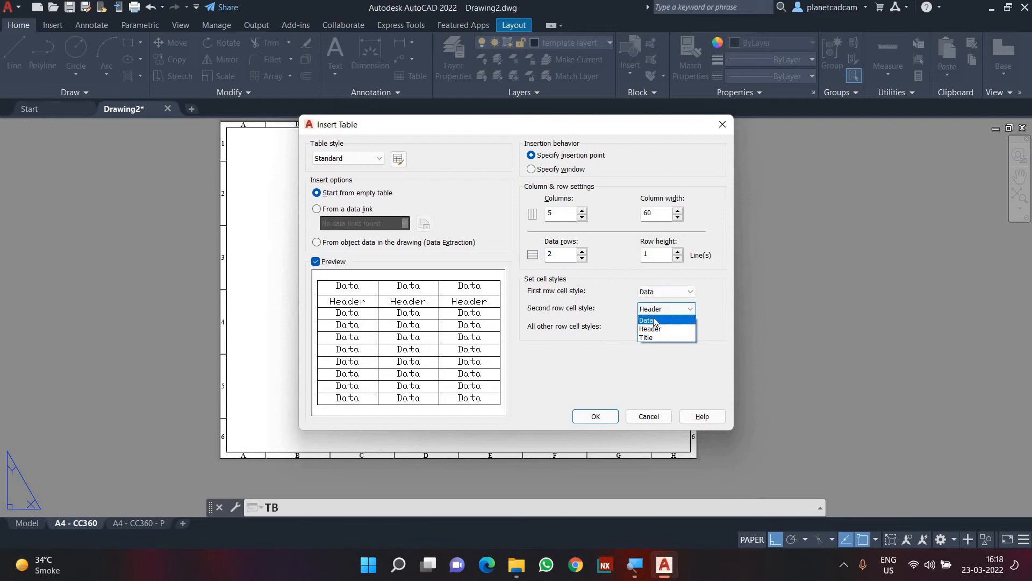
{"action": "left_click", "coordinate": [651, 319]}
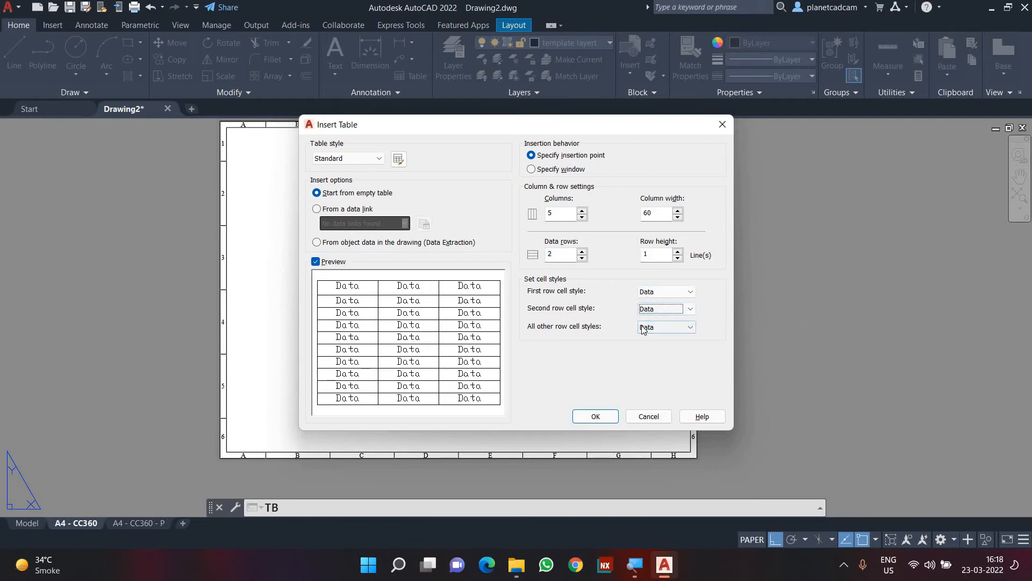
{"action": "left_click", "coordinate": [552, 254]}
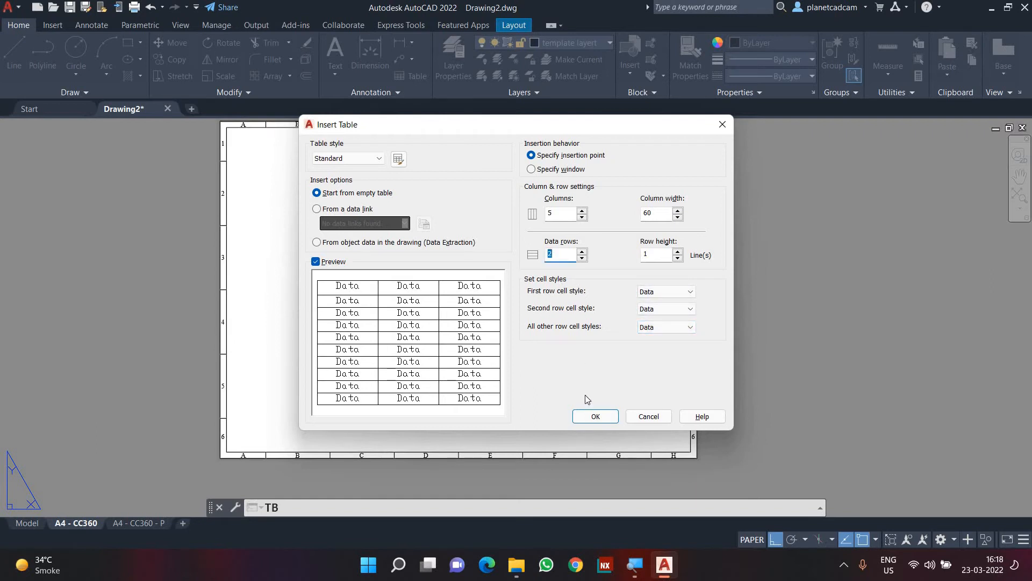
{"action": "left_click", "coordinate": [588, 417]}
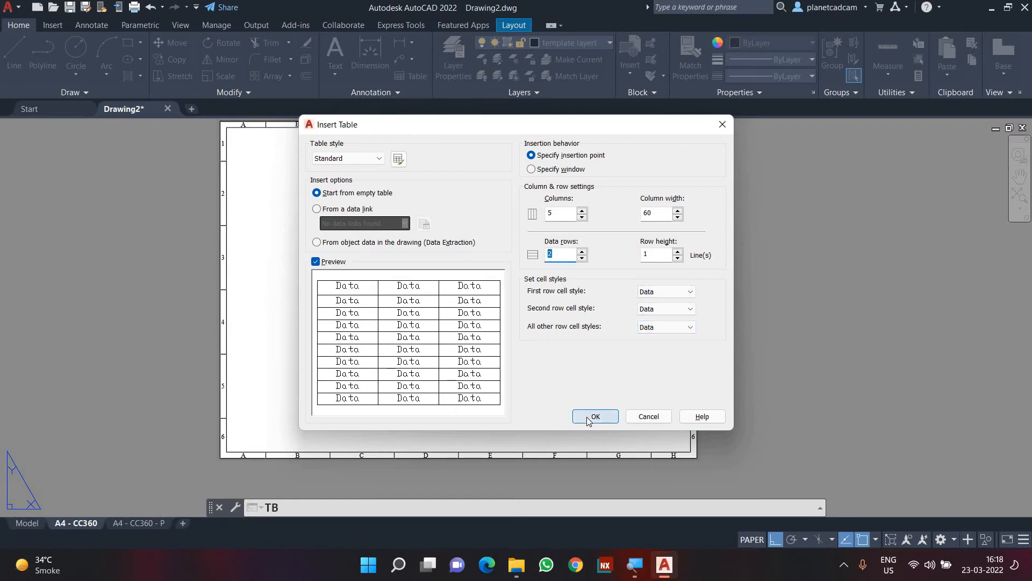
{"action": "left_click", "coordinate": [595, 416]}
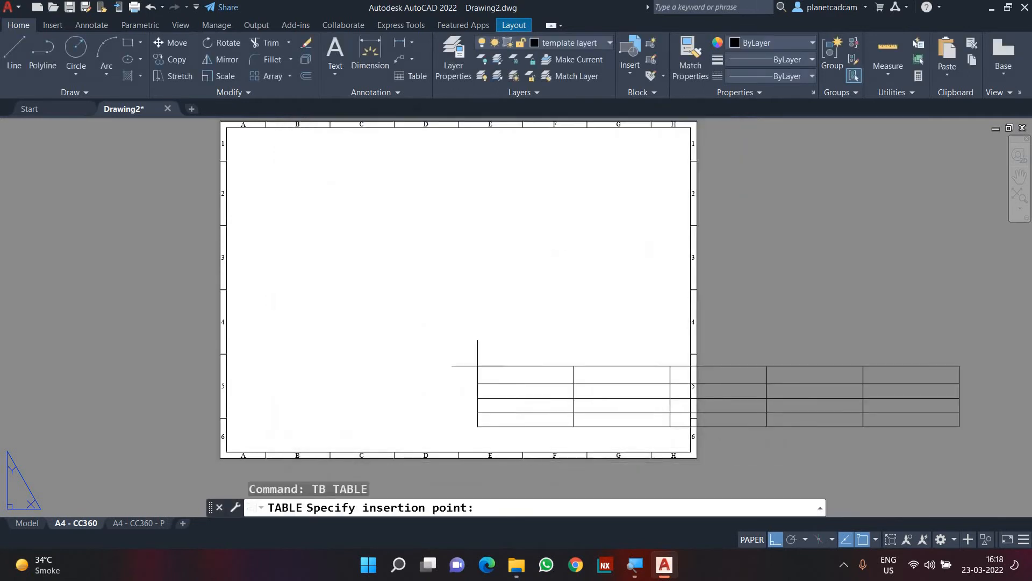
{"action": "left_click", "coordinate": [248, 250]}
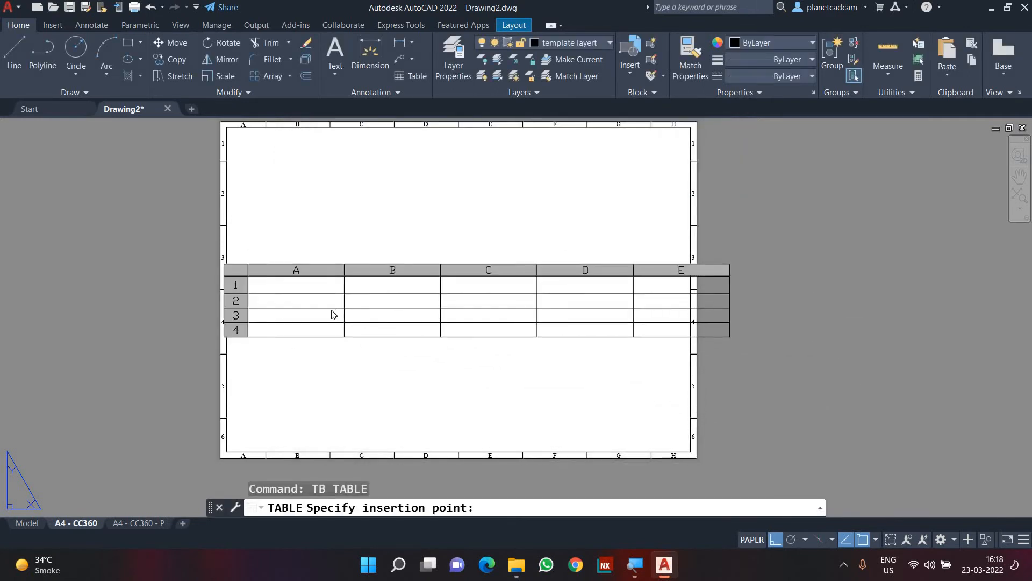
{"action": "key", "text": "Escape"}
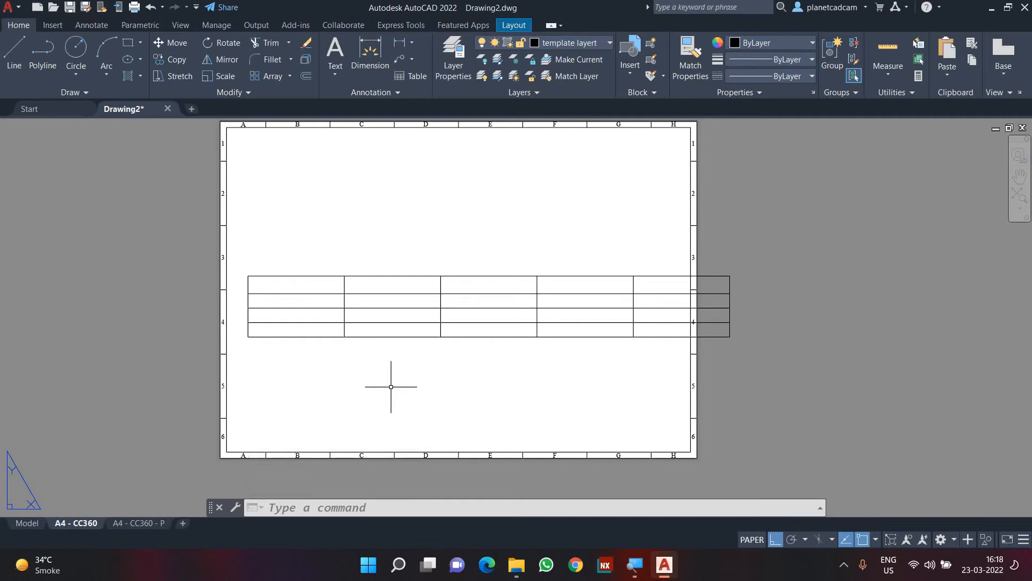
Open the recent Practice Drawings file and examine the dimensioned column widths of the title block in model space
{"action": "left_click", "coordinate": [47, 108]}
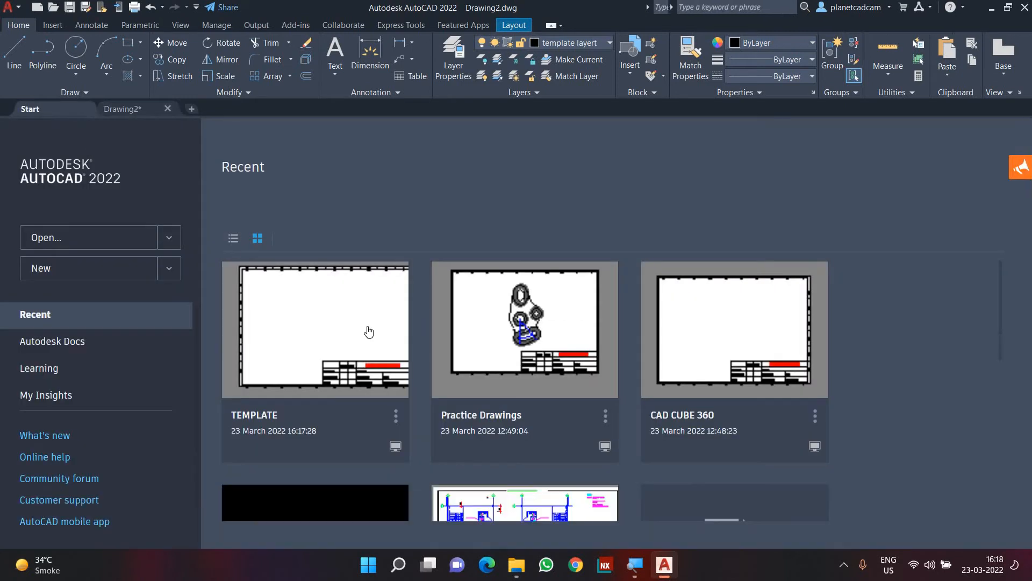
{"action": "left_click", "coordinate": [554, 352]}
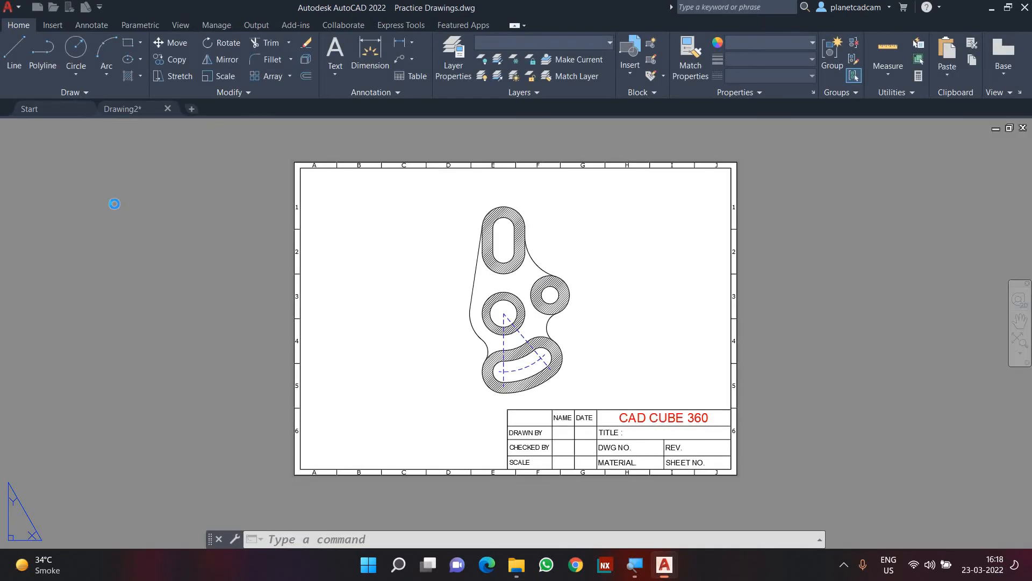
{"action": "left_click", "coordinate": [122, 109]}
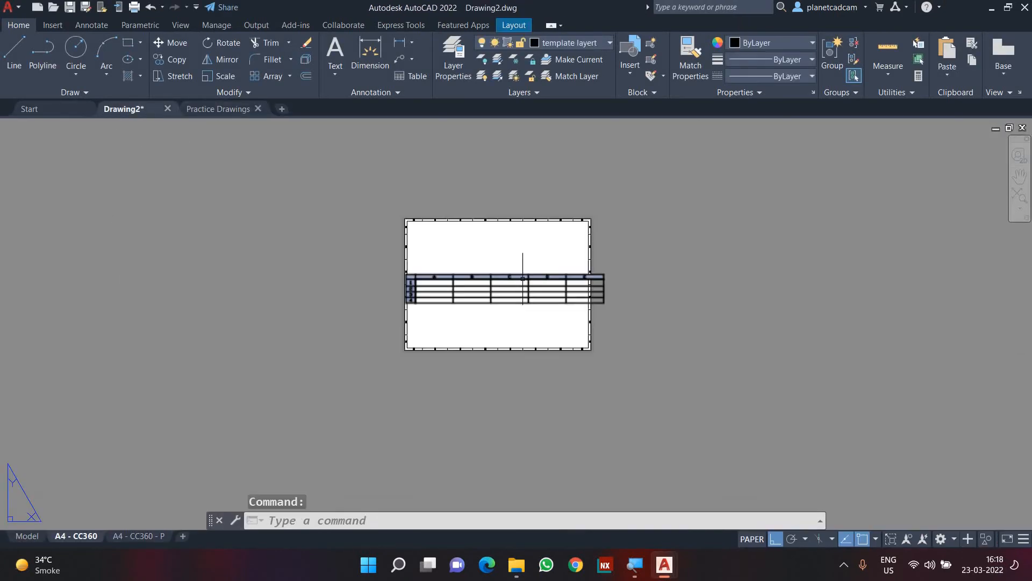
{"action": "key", "text": "ctrl+Tab"}
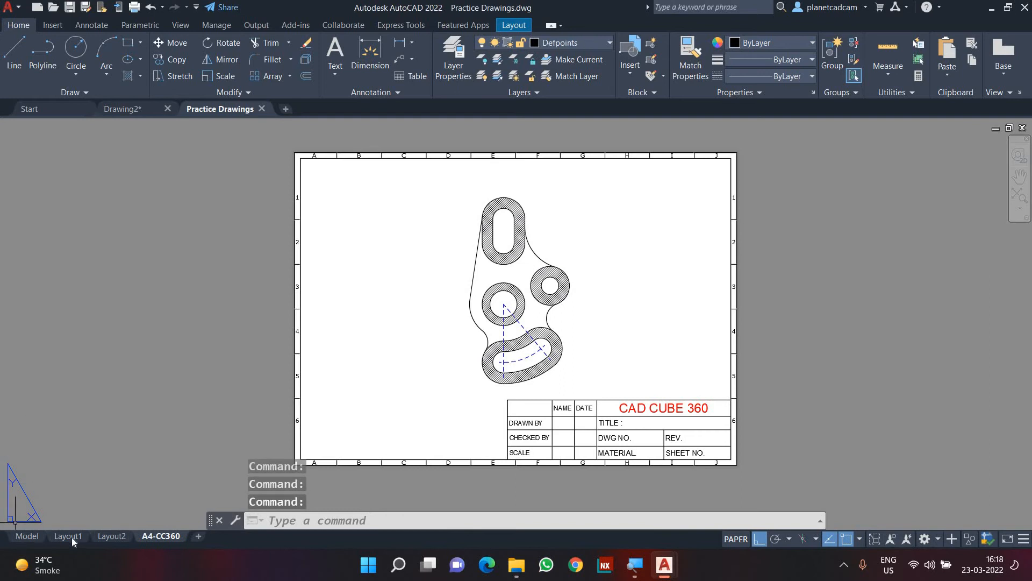
{"action": "left_click", "coordinate": [27, 535]}
{"action": "scroll", "coordinate": [516, 360], "scroll_direction": "down", "scroll_amount": 5}
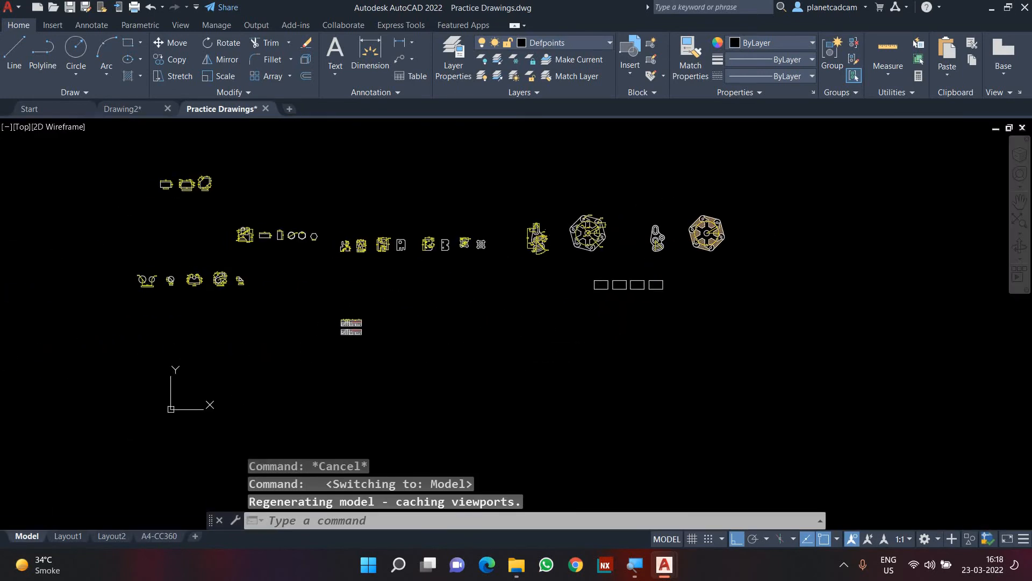
{"action": "scroll", "coordinate": [365, 328], "scroll_direction": "up", "scroll_amount": 10}
{"action": "scroll", "coordinate": [399, 319], "scroll_direction": "up", "scroll_amount": 2}
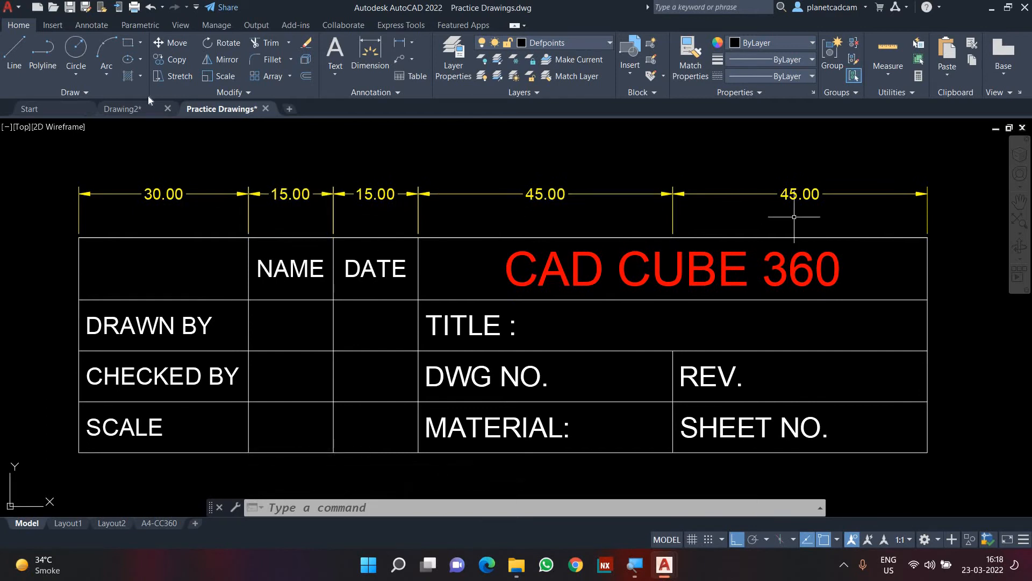
Return to Drawing2 and enter DRAWN BY. in the second row of the new table's first column
{"action": "left_click", "coordinate": [127, 107]}
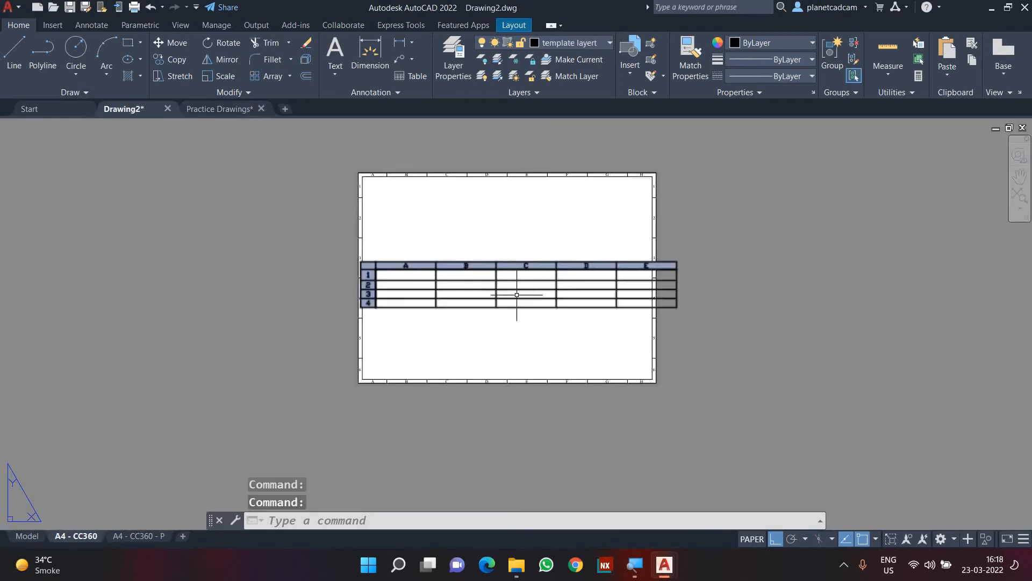
{"action": "scroll", "coordinate": [518, 299], "scroll_direction": "up", "scroll_amount": 2}
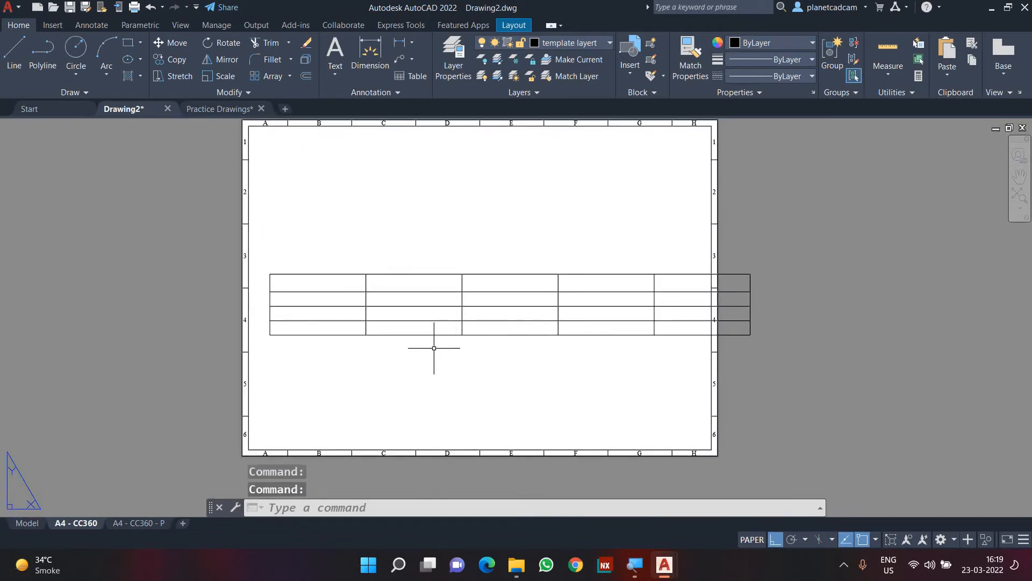
{"action": "scroll", "coordinate": [433, 346], "scroll_direction": "up", "scroll_amount": 2}
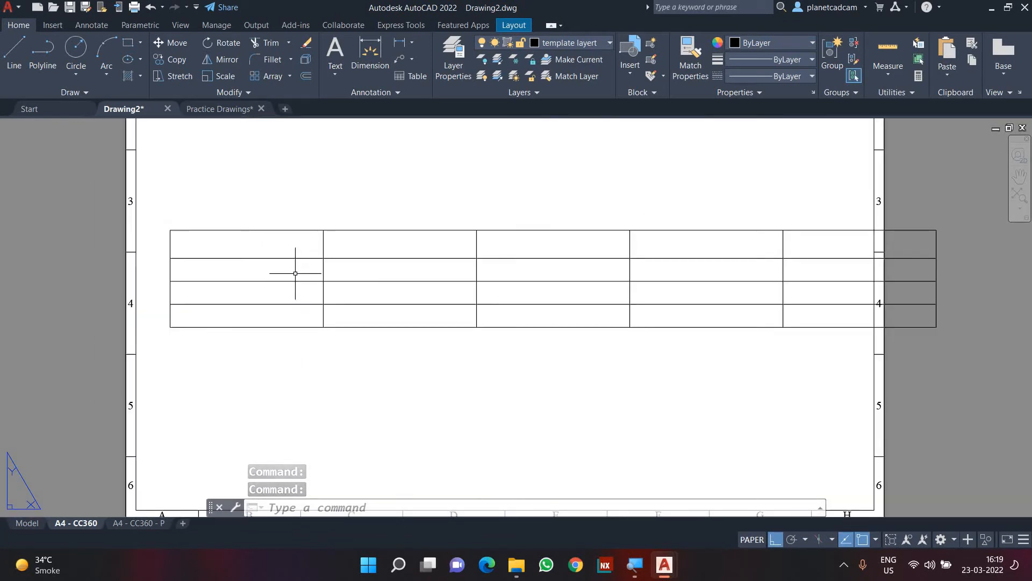
{"action": "left_click", "coordinate": [295, 274]}
{"action": "double_click", "coordinate": [266, 269]}
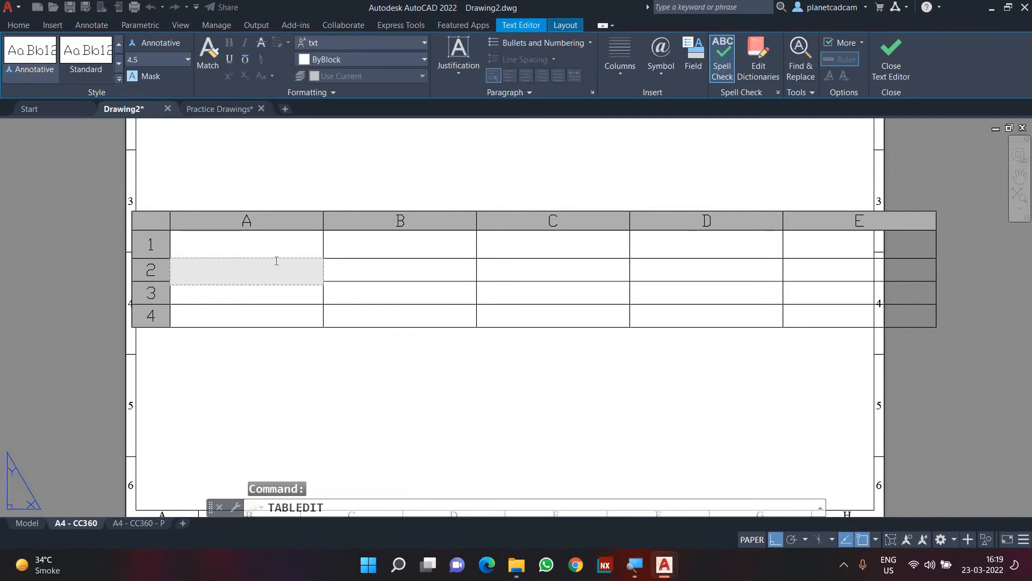
{"action": "type", "text": "DRAWN"}
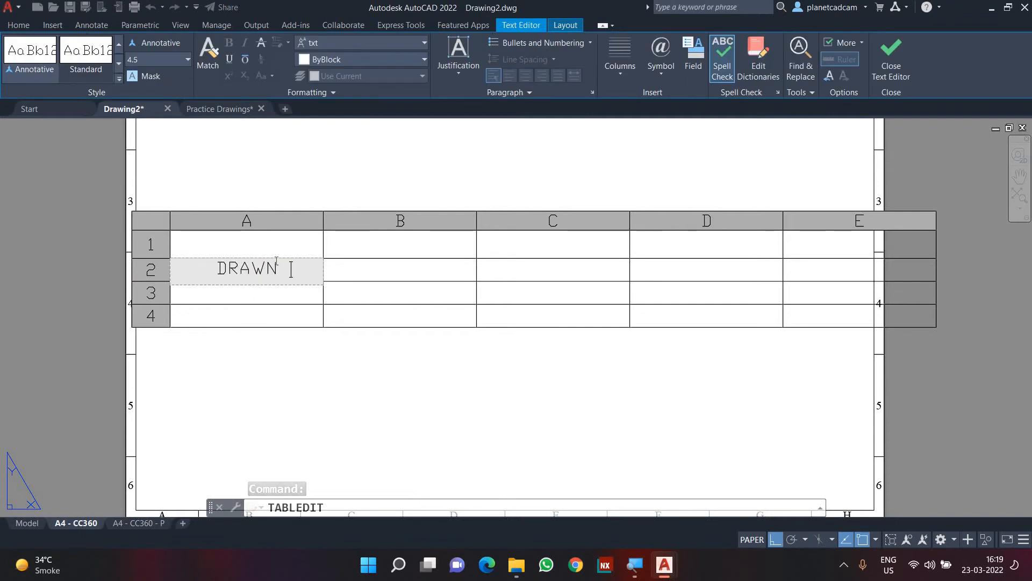
{"action": "type", "text": " V"}
{"action": "key", "text": "BackSpace"}
{"action": "type", "text": "B"}
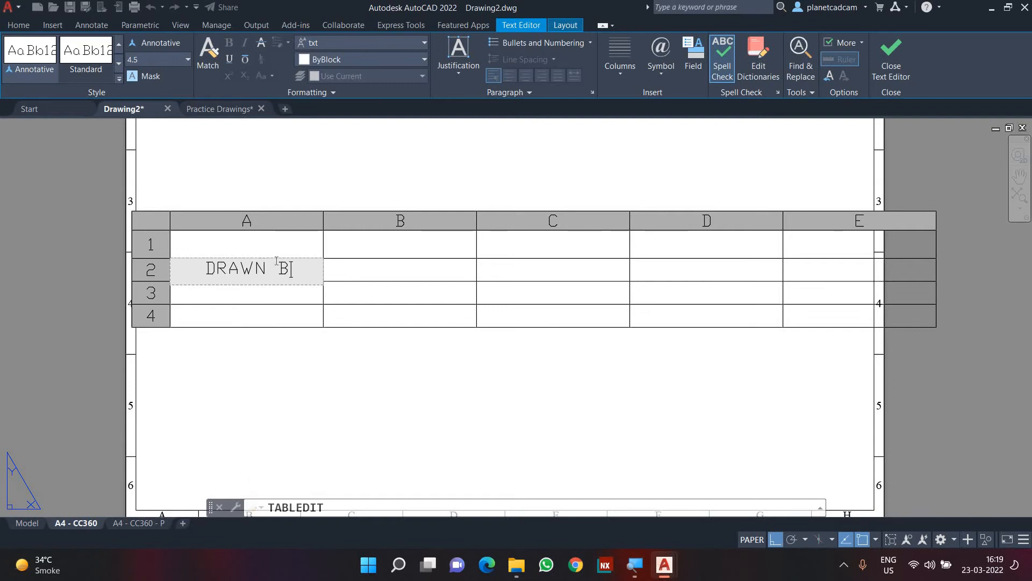
{"action": "type", "text": "Y."}
{"action": "key", "text": "Down"}
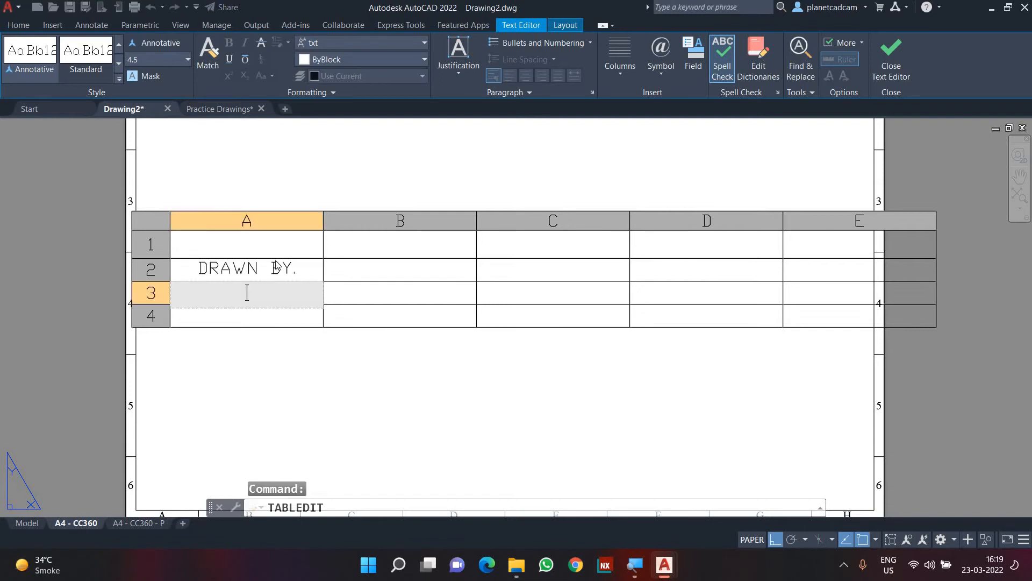
Enter CHECKED BY. in the first-column cell below DRAWN BY
{"action": "type", "text": "CHECKED BY"}
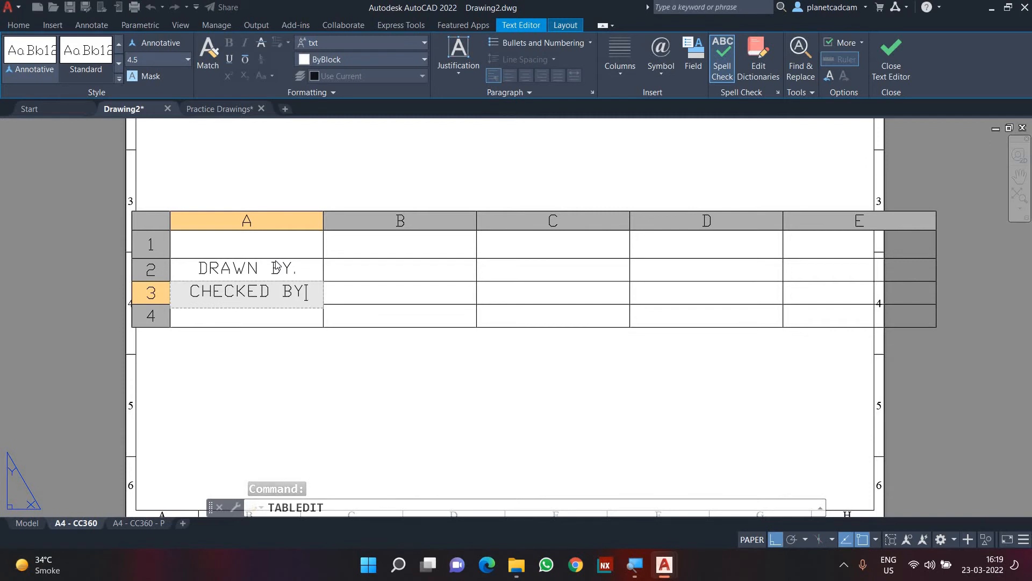
{"action": "type", "text": "."}
{"action": "key", "text": "Down"}
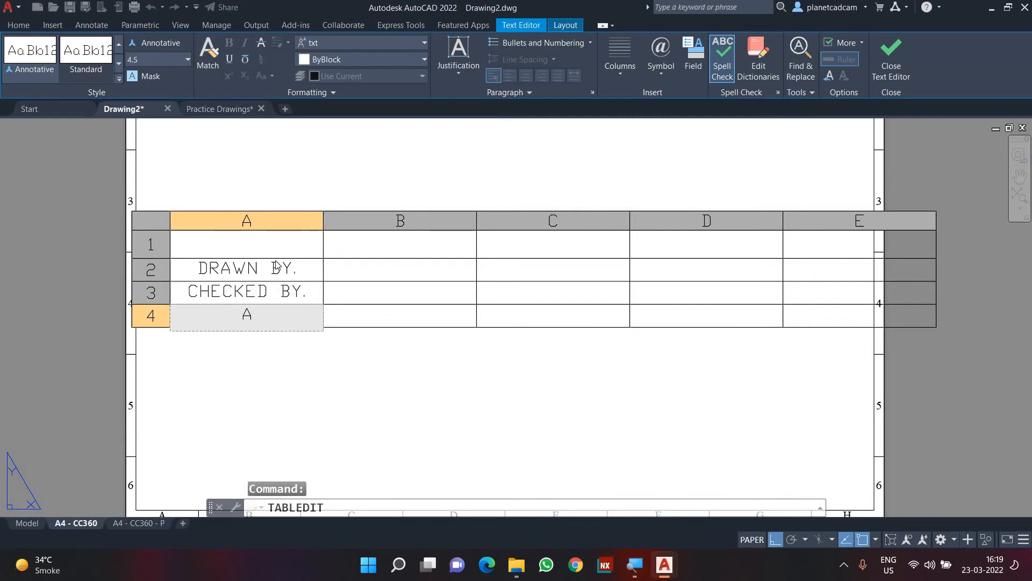
Enter APPROVED BY. in cell A4, correcting its spelling with the suggested word APPROVED
{"action": "type", "text": "APPRO"}
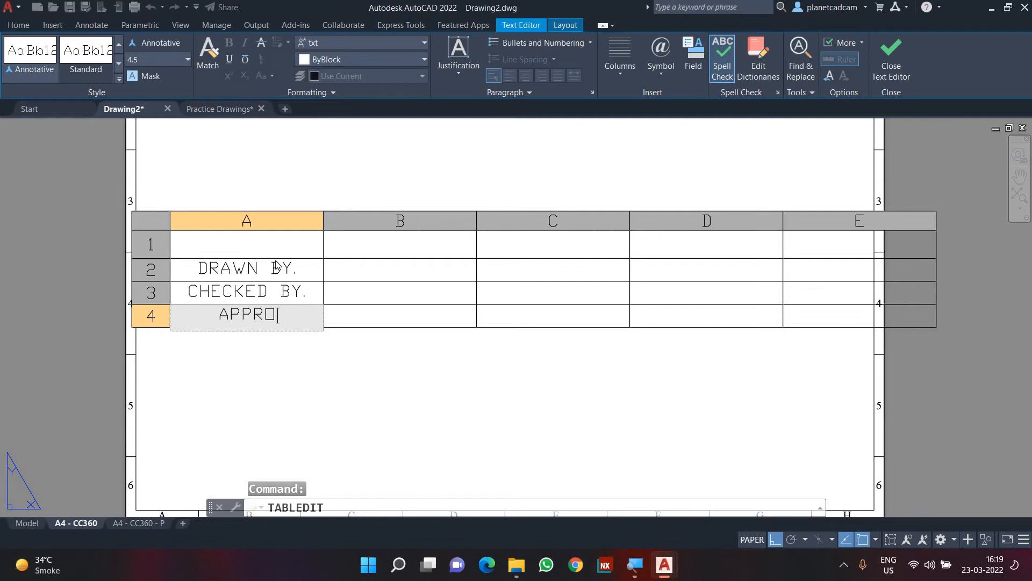
{"action": "type", "text": "VED"}
{"action": "key", "text": "BackSpace"}
{"action": "key", "text": "BackSpace"}
{"action": "key", "text": "BackSpace"}
{"action": "key", "text": "BackSpace"}
{"action": "key", "text": "BackSpace"}
{"action": "key", "text": "BackSpace"}
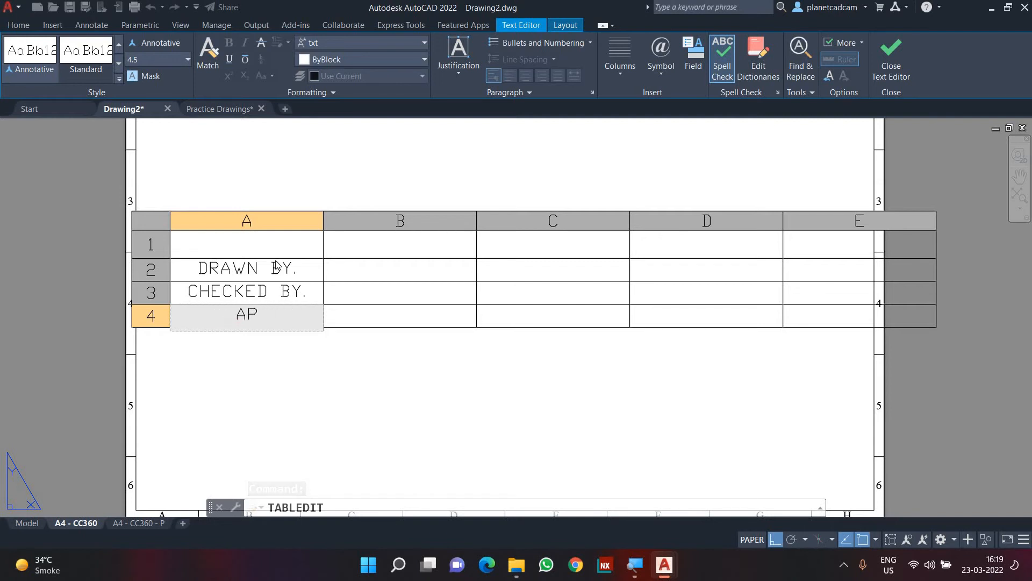
{"action": "type", "text": "ROVED"}
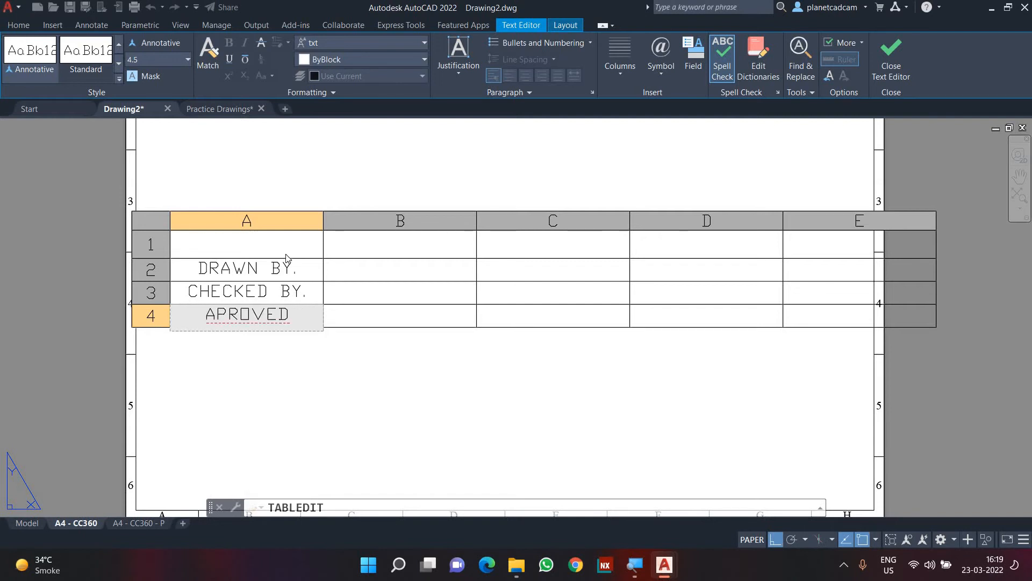
{"action": "right_click", "coordinate": [263, 321]}
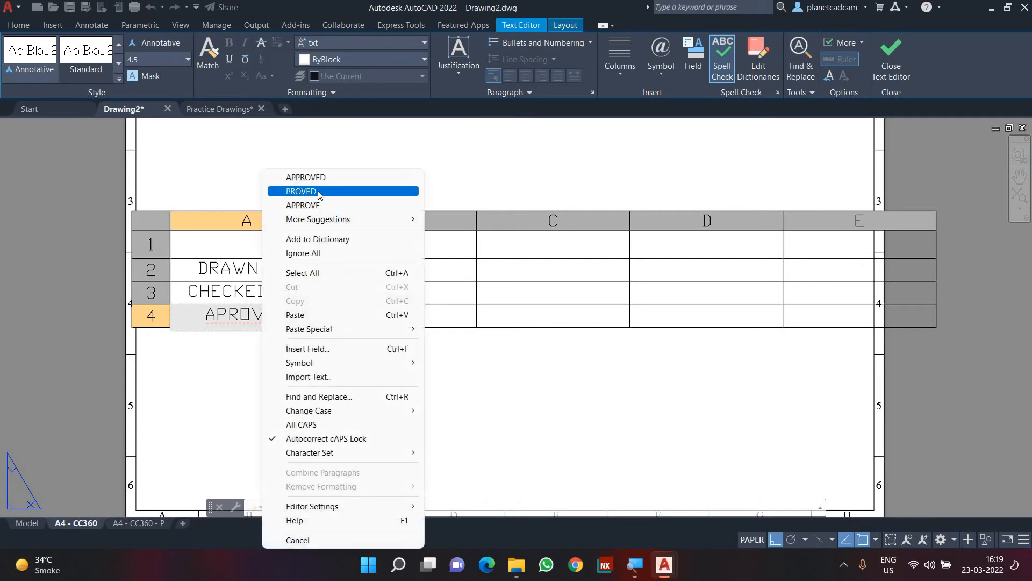
{"action": "left_click", "coordinate": [323, 177]}
{"action": "type", "text": "BY."}
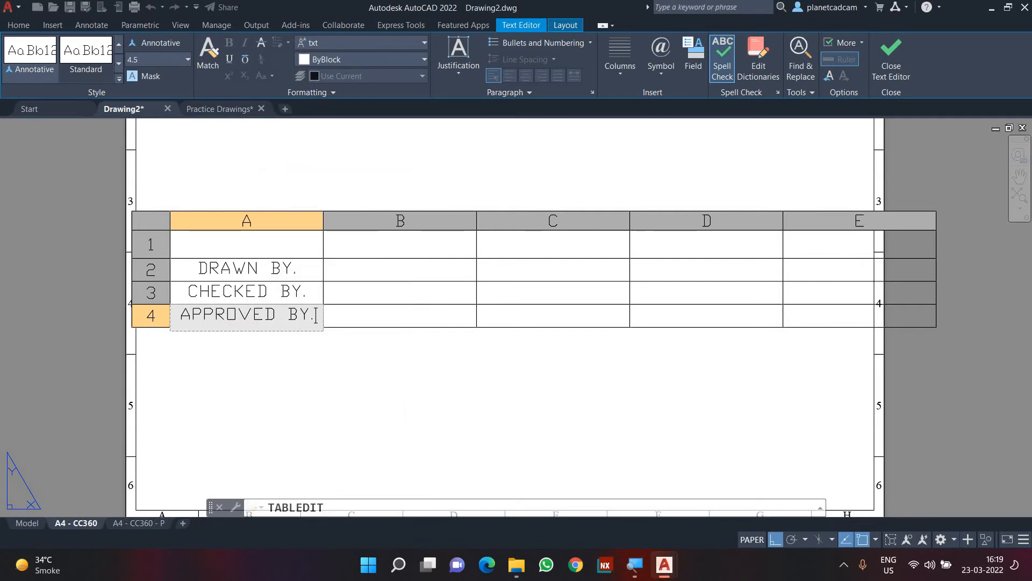
{"action": "key", "text": "Escape"}
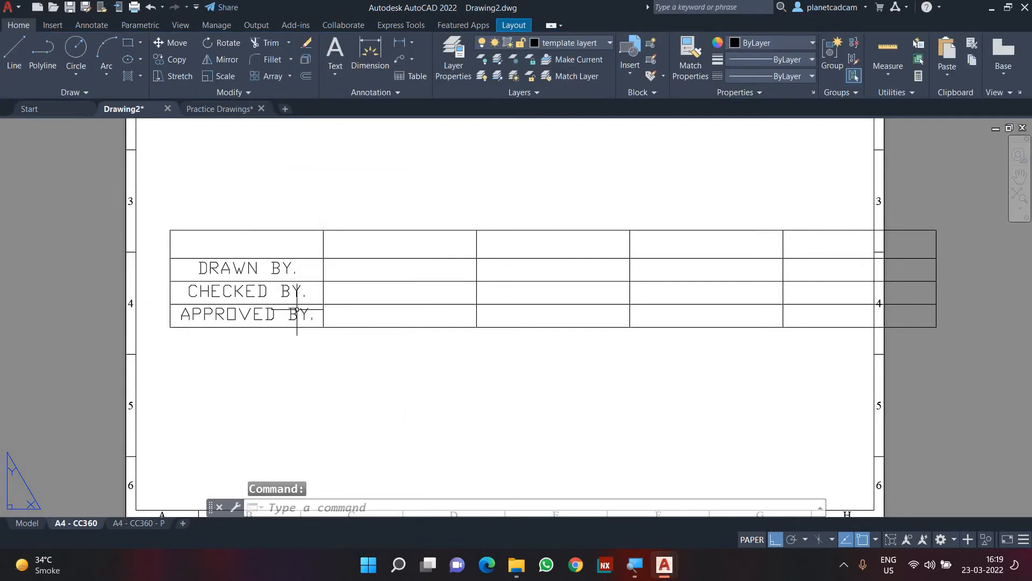
Enter the column headings NAME in cell B1 and DATE in cell C1
{"action": "left_click", "coordinate": [370, 245]}
{"action": "double_click", "coordinate": [375, 250]}
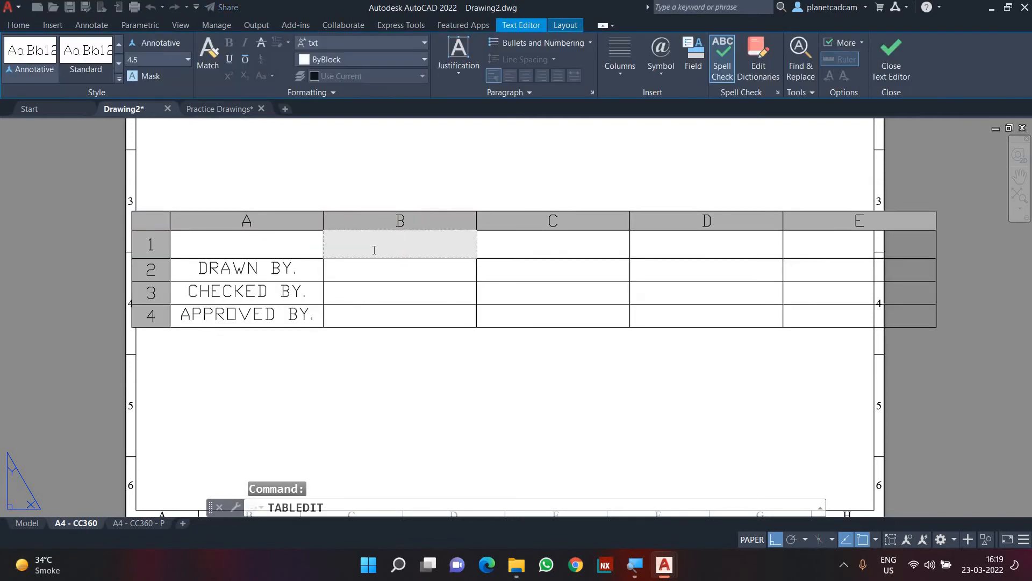
{"action": "type", "text": "NAME"}
{"action": "left_click", "coordinate": [561, 238]}
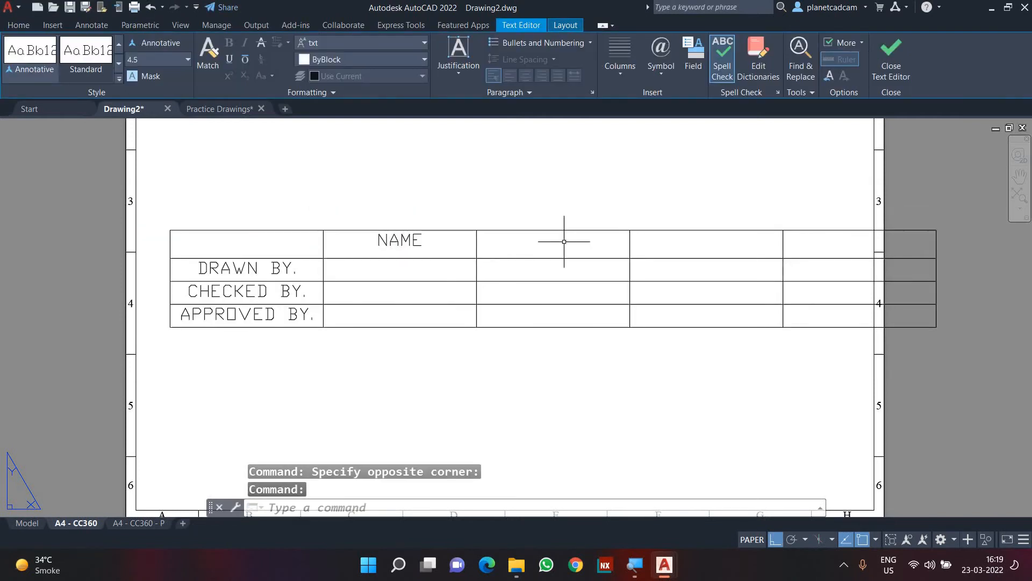
{"action": "left_click", "coordinate": [553, 248]}
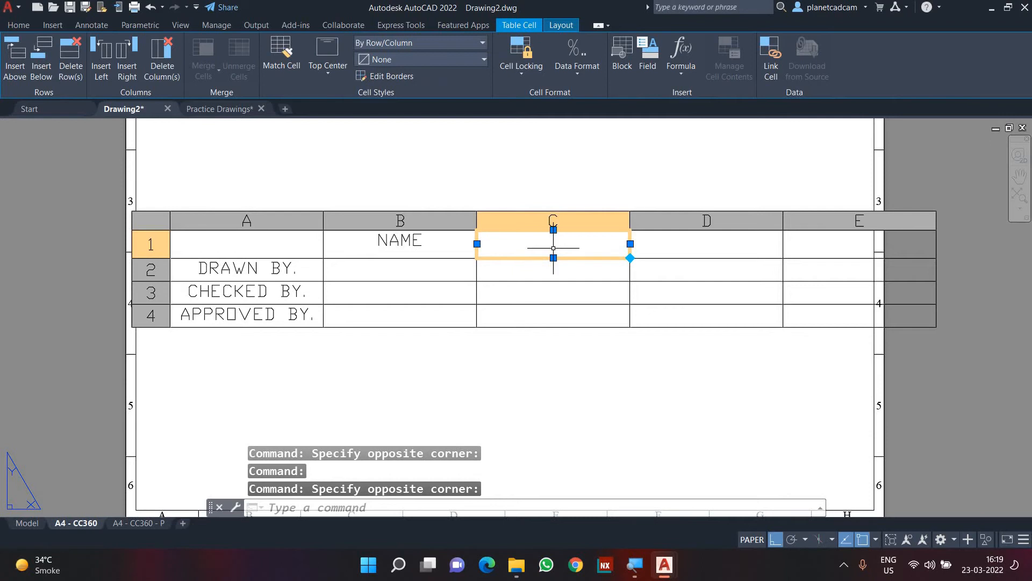
{"action": "double_click", "coordinate": [553, 248]}
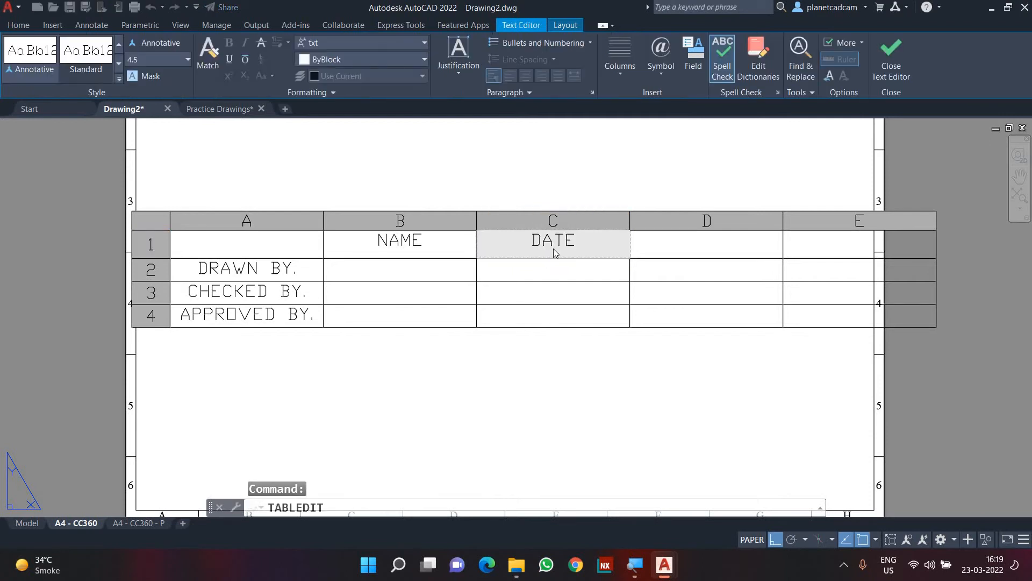
{"action": "key", "text": "Return"}
{"action": "key", "text": "Escape"}
{"action": "key", "text": "Escape"}
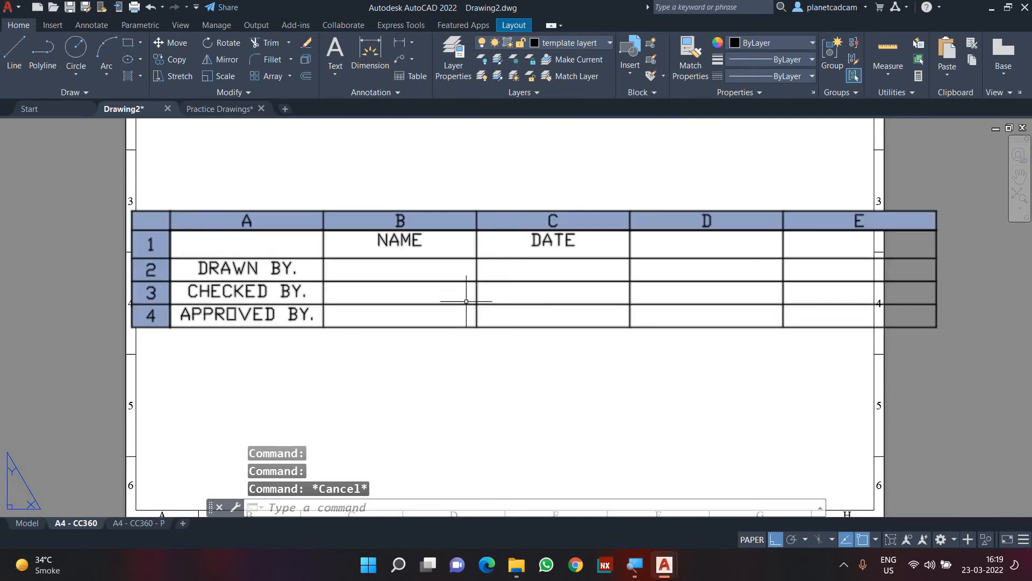
Check the reference title block in Practice Drawings, then return to Drawing2 and replace the text in cell A4 with SCALE
{"action": "left_click", "coordinate": [220, 110]}
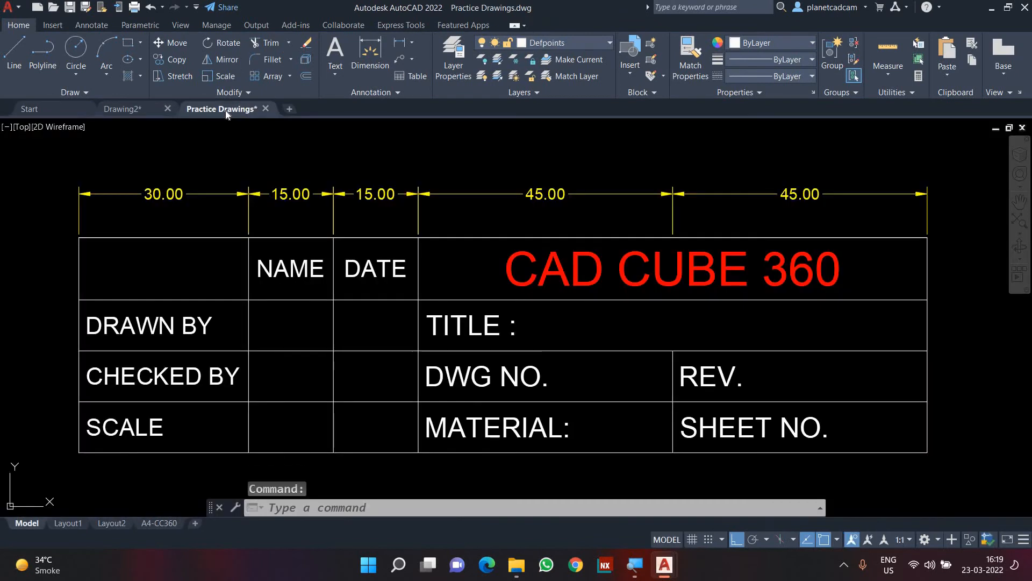
{"action": "left_click", "coordinate": [144, 111]}
{"action": "double_click", "coordinate": [209, 321]}
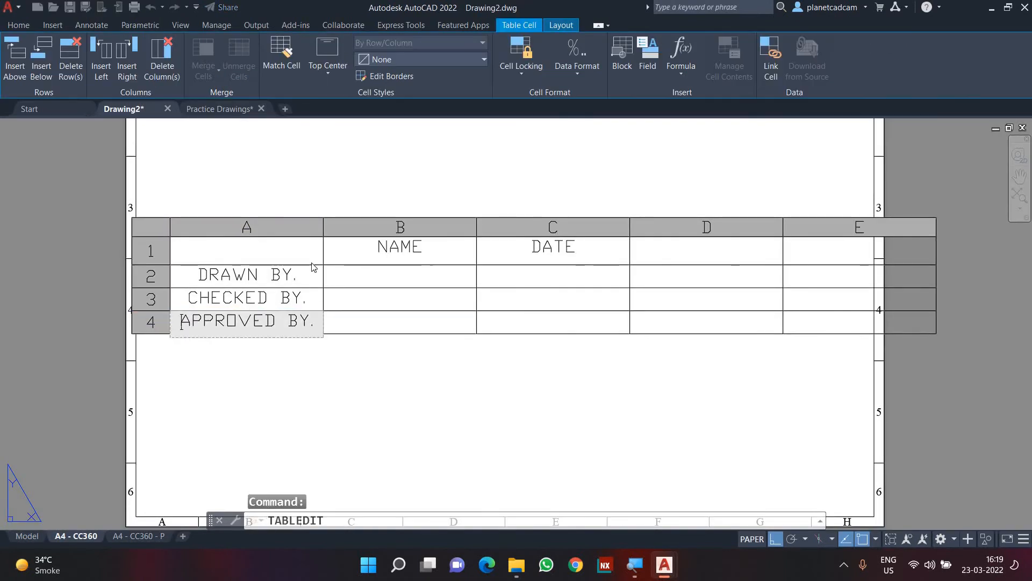
{"action": "key", "text": "ctrl+a"}
{"action": "type", "text": "SCALE"}
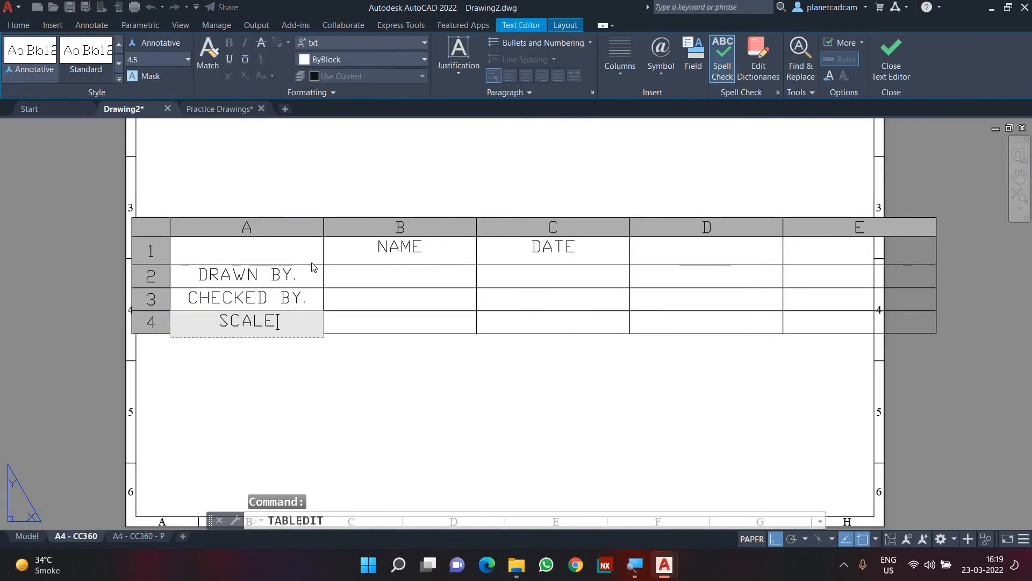
{"action": "left_click", "coordinate": [421, 361]}
{"action": "key", "text": "Escape"}
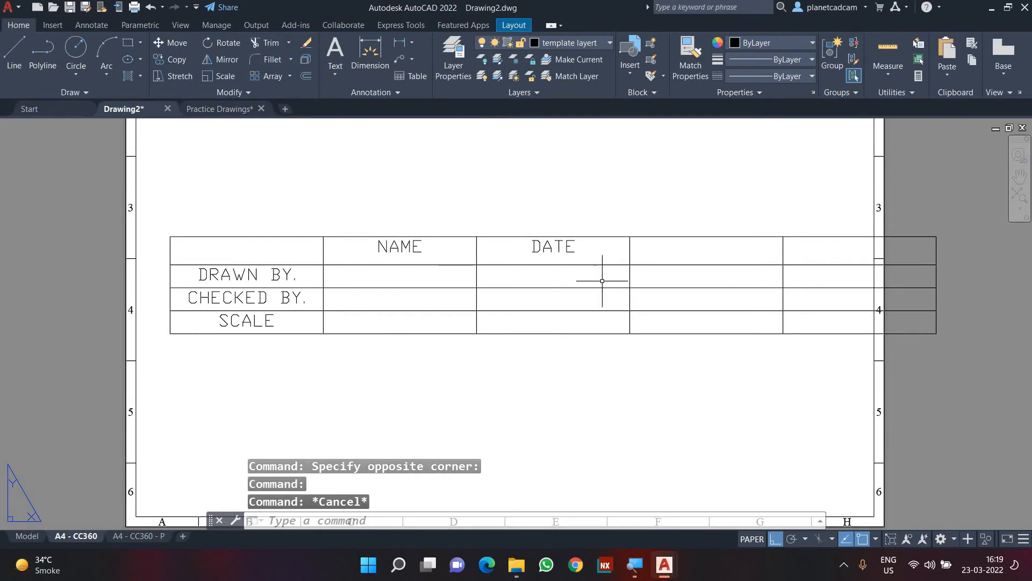
{"action": "key", "text": "Escape"}
{"action": "key", "text": "Escape"}
{"action": "middle_click_drag", "start_coordinate": [732, 289], "coordinate": [569, 304]}
{"action": "scroll", "coordinate": [634, 289], "scroll_direction": "up", "scroll_amount": 2}
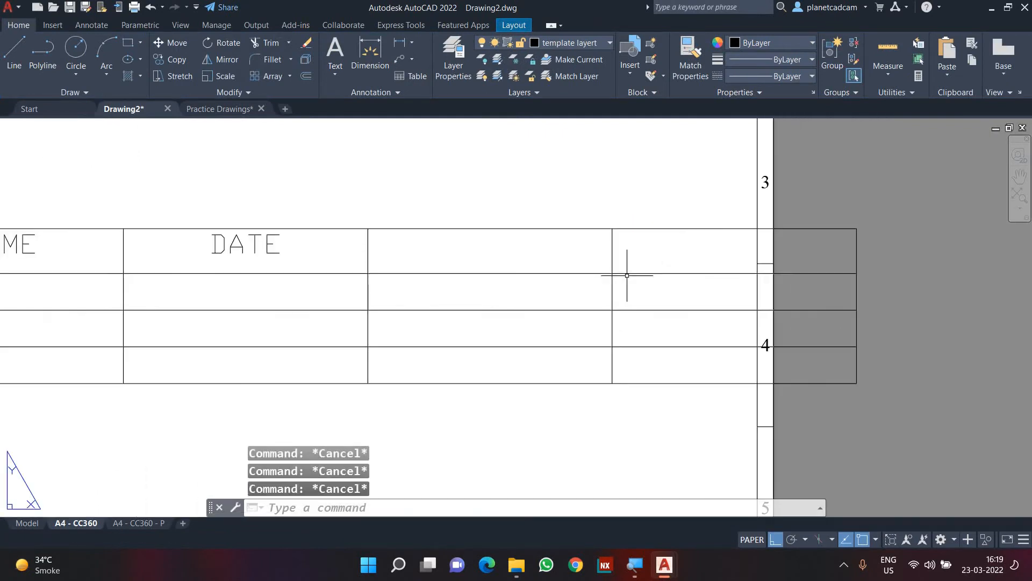
{"action": "left_click", "coordinate": [647, 254]}
{"action": "left_click", "coordinate": [569, 263]}
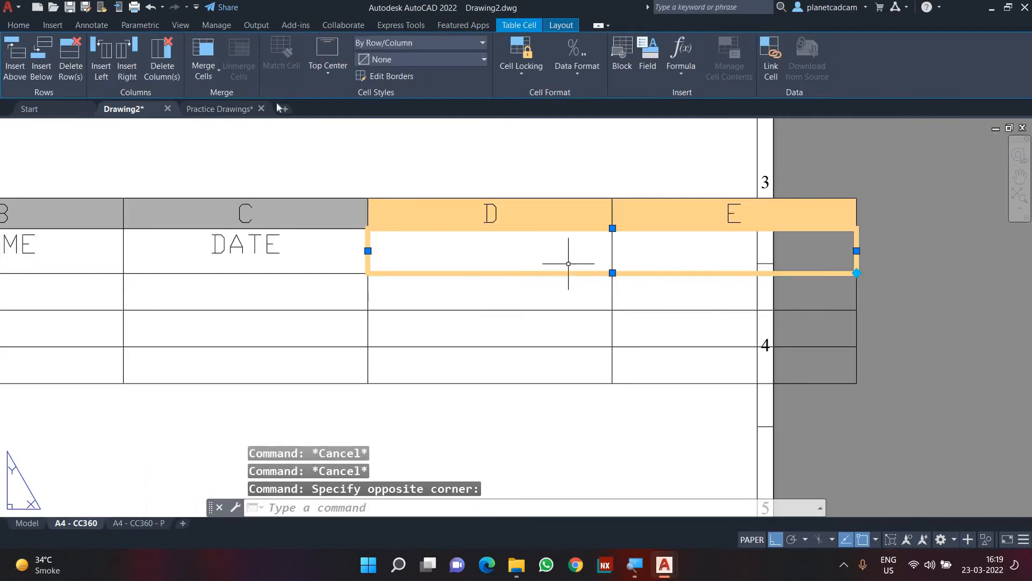
{"action": "key", "text": "Escape"}
Merge the cells of columns D and E by row in the table's first two rows
{"action": "left_click", "coordinate": [640, 250]}
{"action": "left_click", "coordinate": [576, 300]}
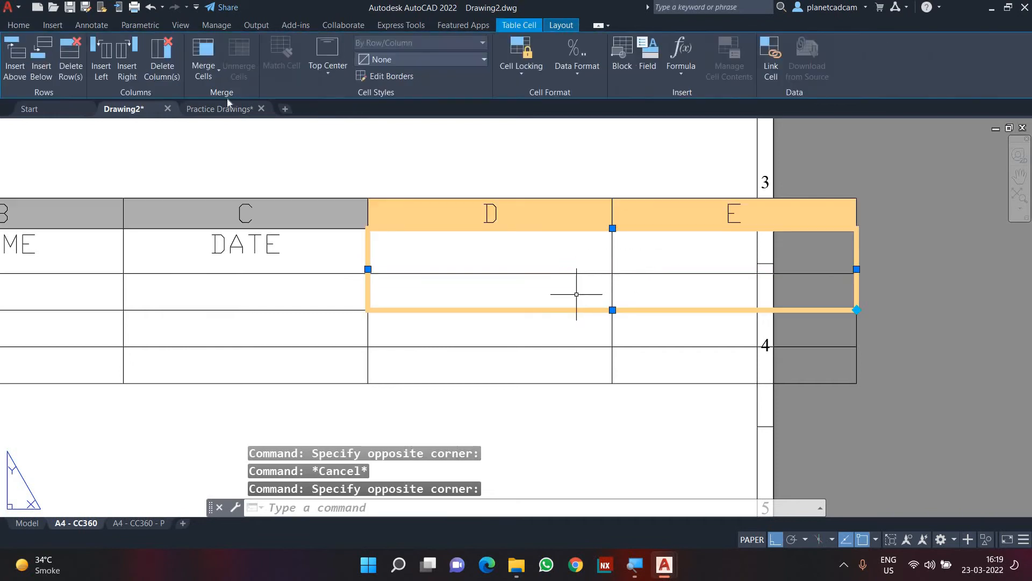
{"action": "left_click", "coordinate": [217, 78]}
{"action": "left_click", "coordinate": [223, 122]}
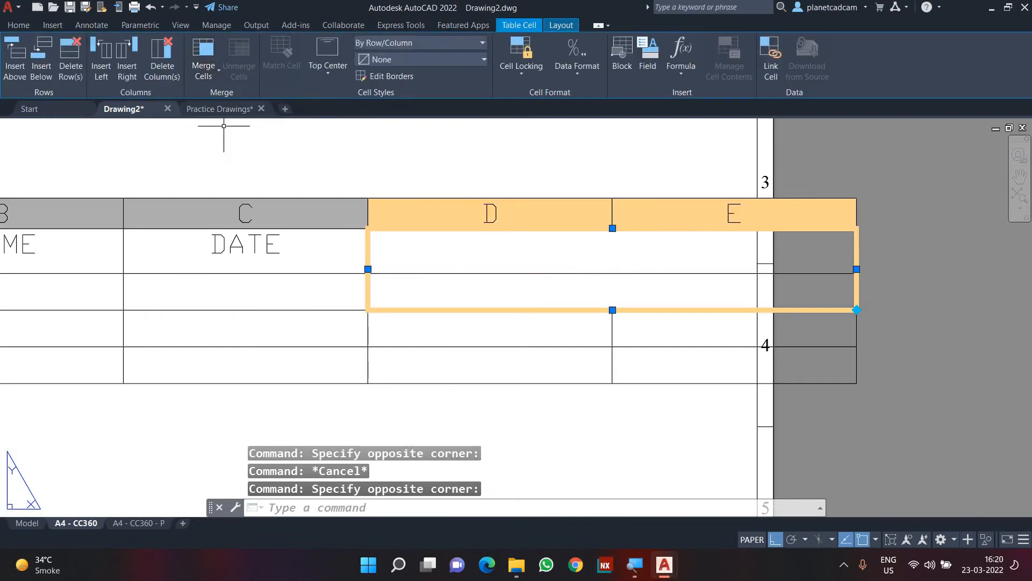
Enter CAD CUBE 360 in the merged cell of the first row
{"action": "double_click", "coordinate": [473, 247]}
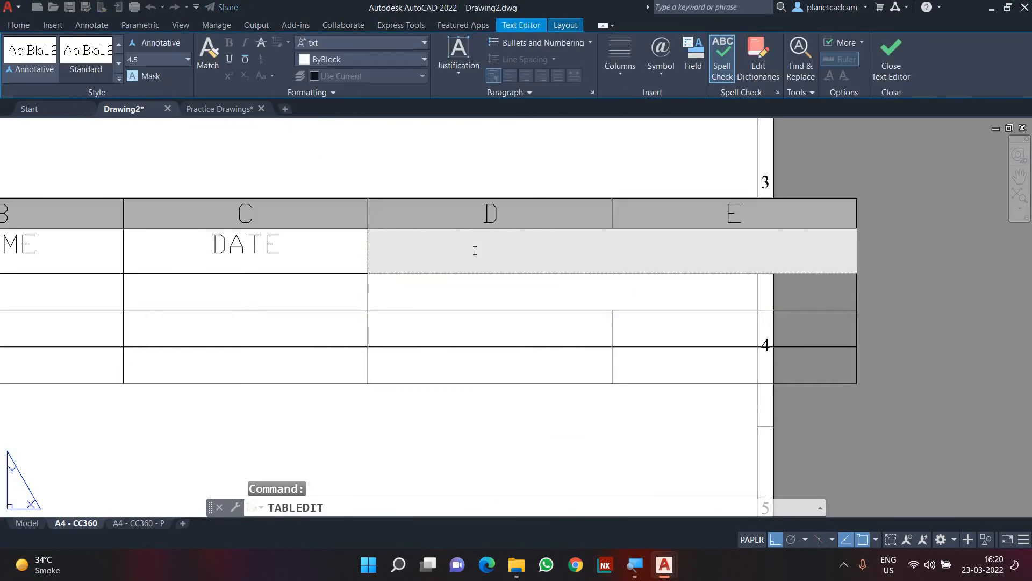
{"action": "type", "text": "CAD CUBE 360"}
{"action": "key", "text": "Down"}
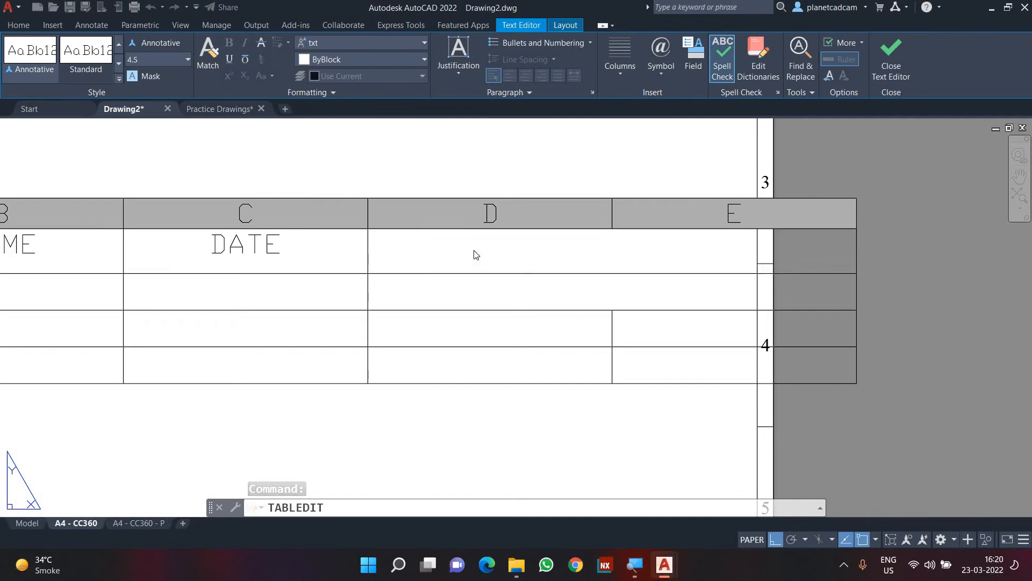
Enter TITLE: in the merged cell of the second row
{"action": "type", "text": "TI"}
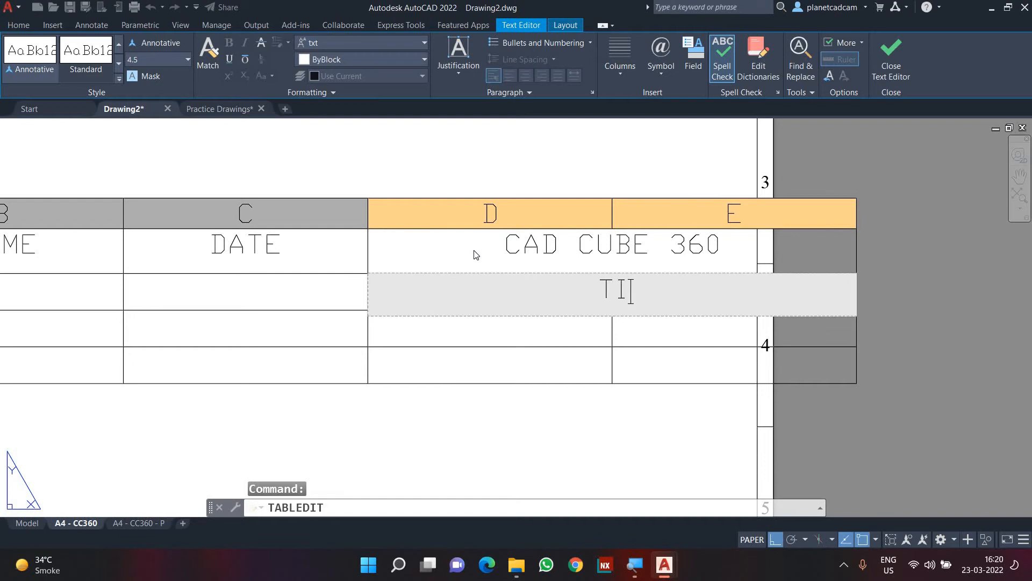
{"action": "type", "text": "LE"}
{"action": "key", "text": "BackSpace"}
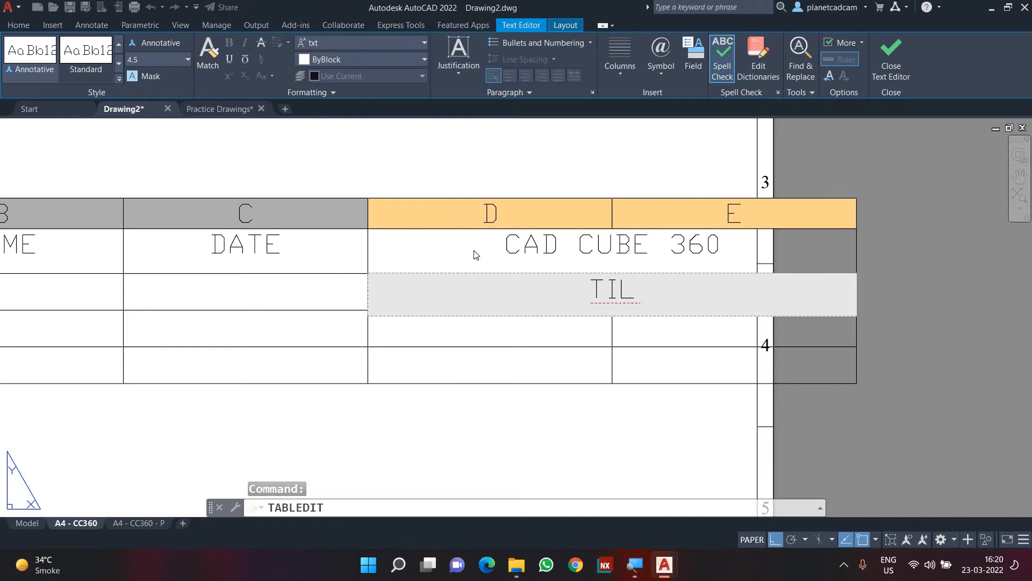
{"action": "key", "text": "BackSpace"}
{"action": "type", "text": "TLE"}
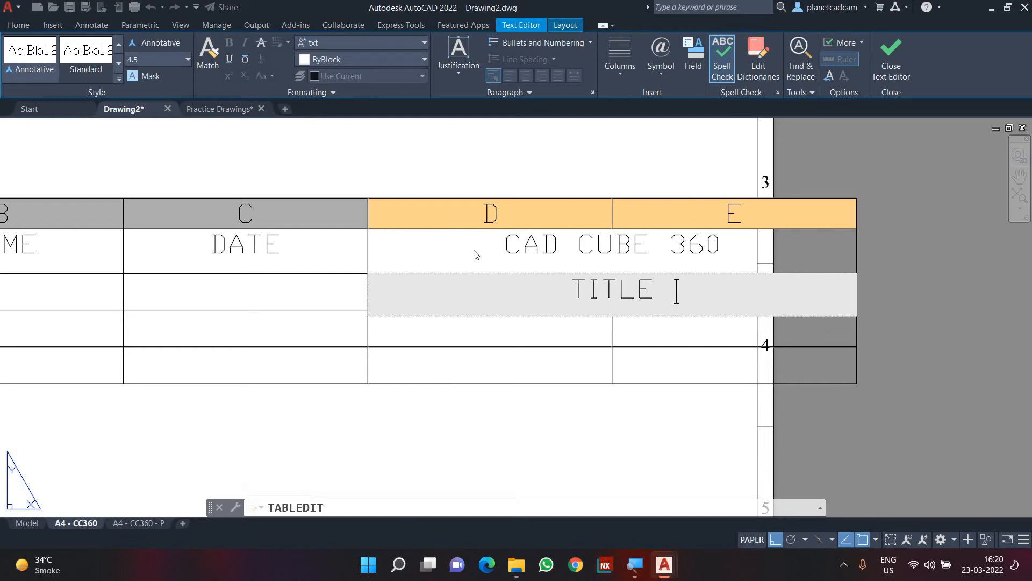
{"action": "key", "text": "Down"}
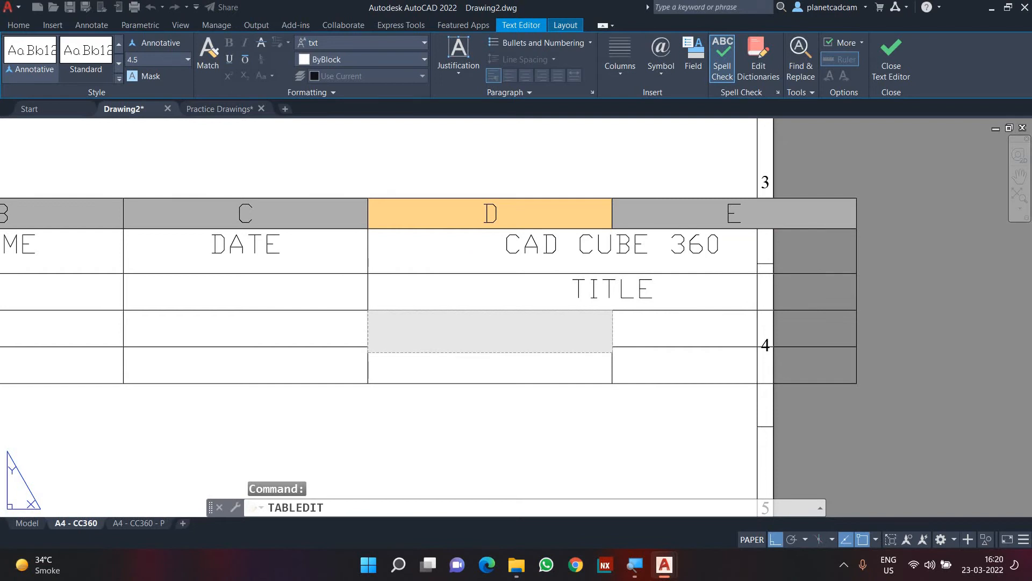
{"action": "key", "text": "Escape"}
{"action": "double_click", "coordinate": [659, 293]}
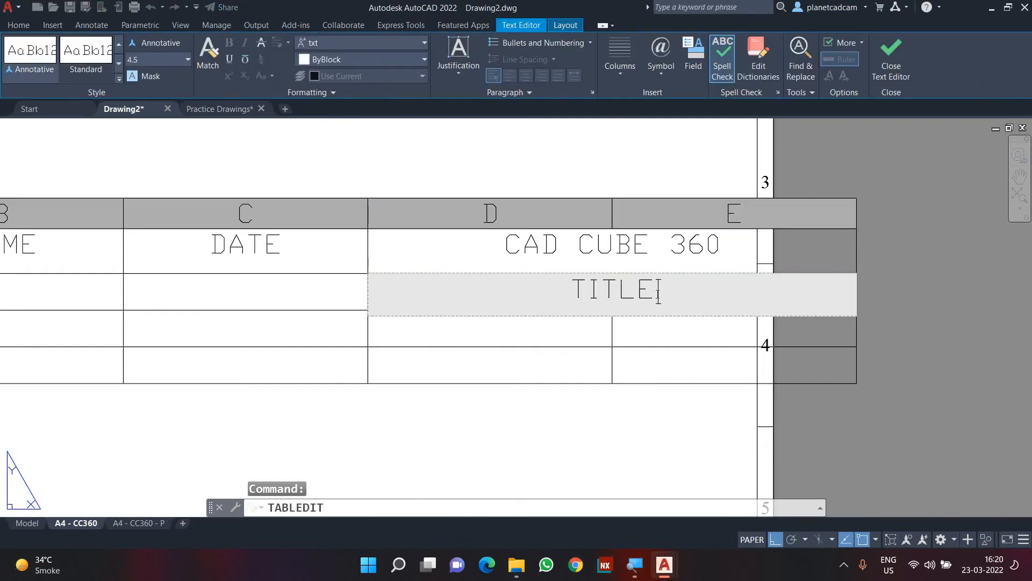
{"action": "type", "text": ":"}
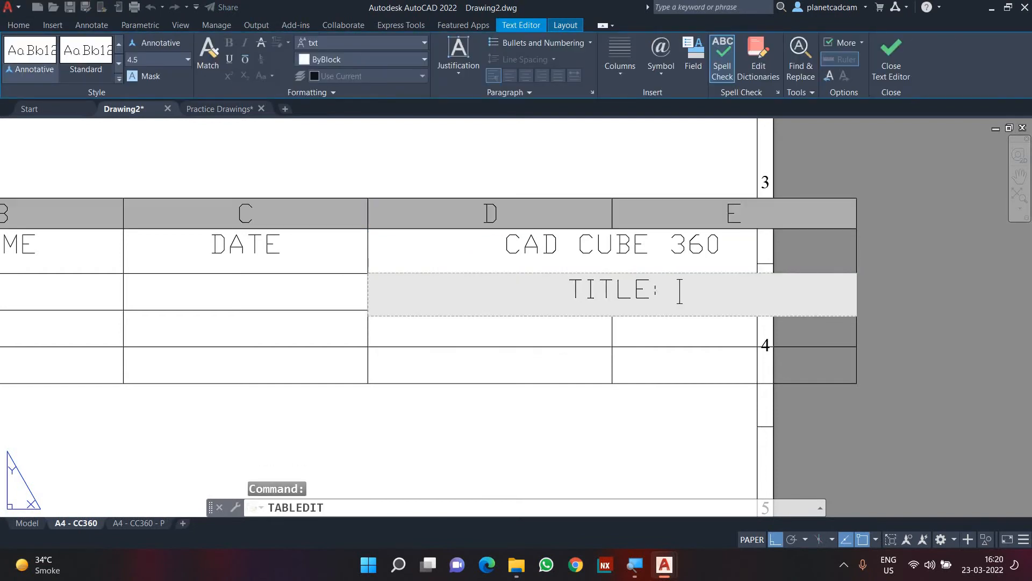
Enter DWG No. in cell D3, below the TITLE: cell
{"action": "left_click", "coordinate": [507, 334]}
{"action": "double_click", "coordinate": [509, 335]}
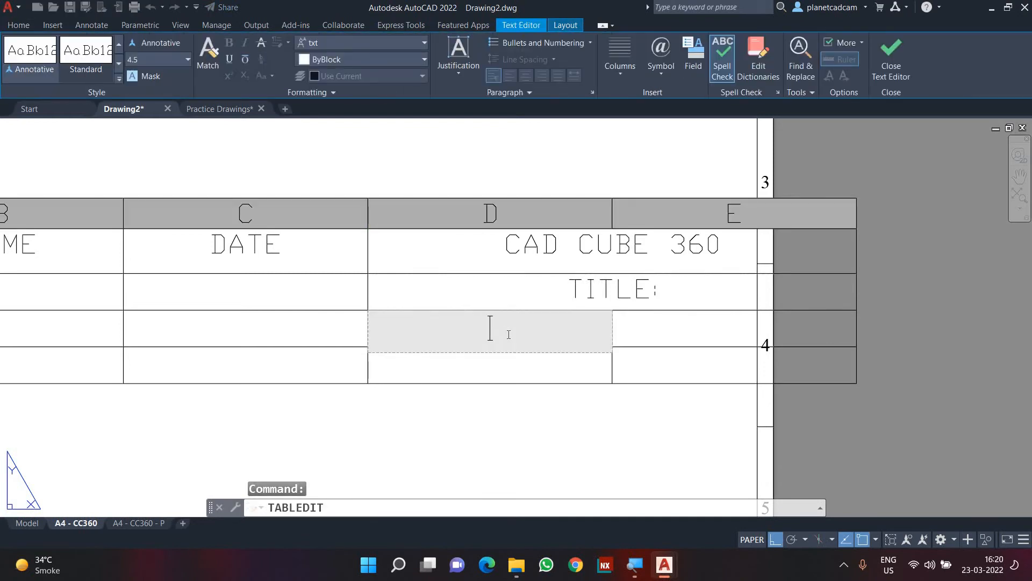
{"action": "type", "text": "DWG. N"}
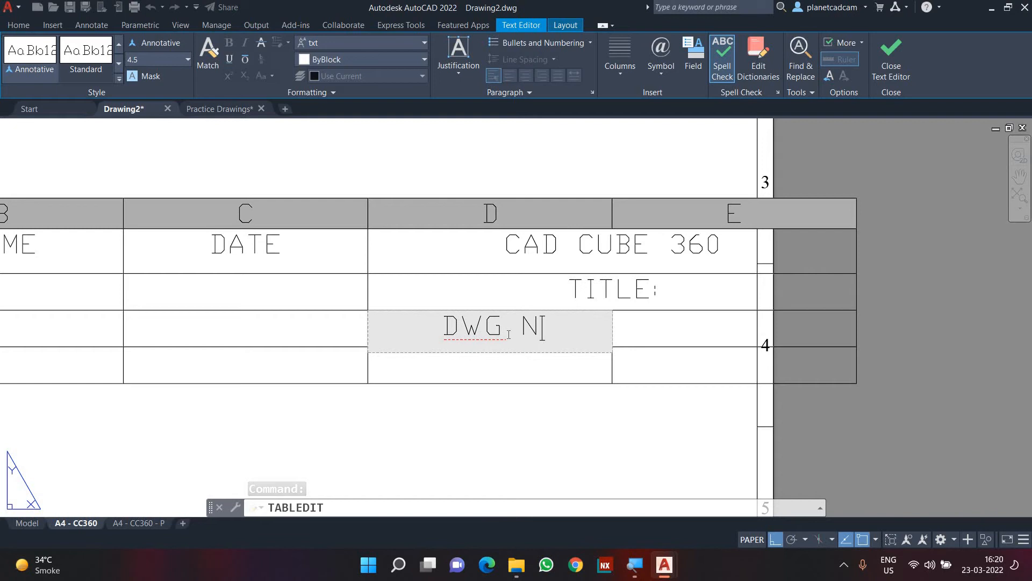
{"action": "key", "text": "BackSpace"}
{"action": "key", "text": "BackSpace"}
{"action": "key", "text": "BackSpace"}
{"action": "type", "text": " No."}
{"action": "key", "text": "Return"}
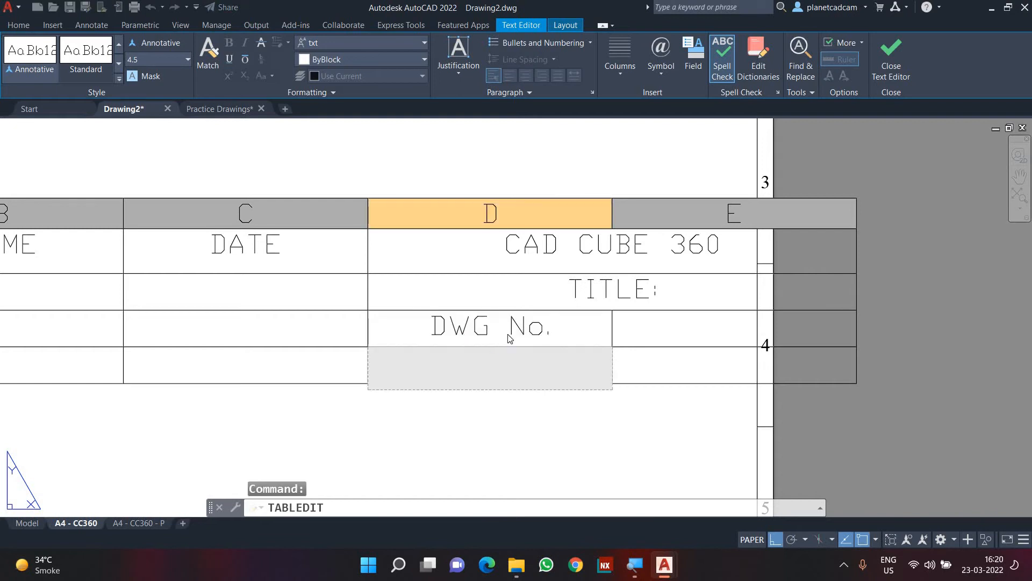
Enter MATERIAL. in cell D4 and finish editing the cell
{"action": "type", "text": "mATE"}
{"action": "key", "text": "BackSpace"}
{"action": "key", "text": "BackSpace"}
{"action": "key", "text": "BackSpace"}
{"action": "key", "text": "BackSpace"}
{"action": "type", "text": "m"}
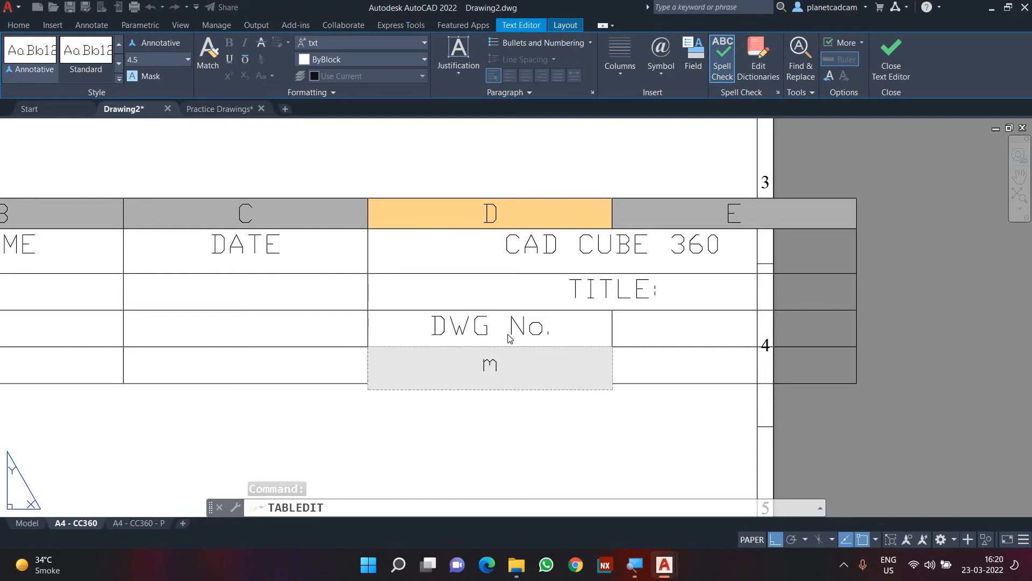
{"action": "key", "text": "BackSpace"}
{"action": "type", "text": "MATERIAL"}
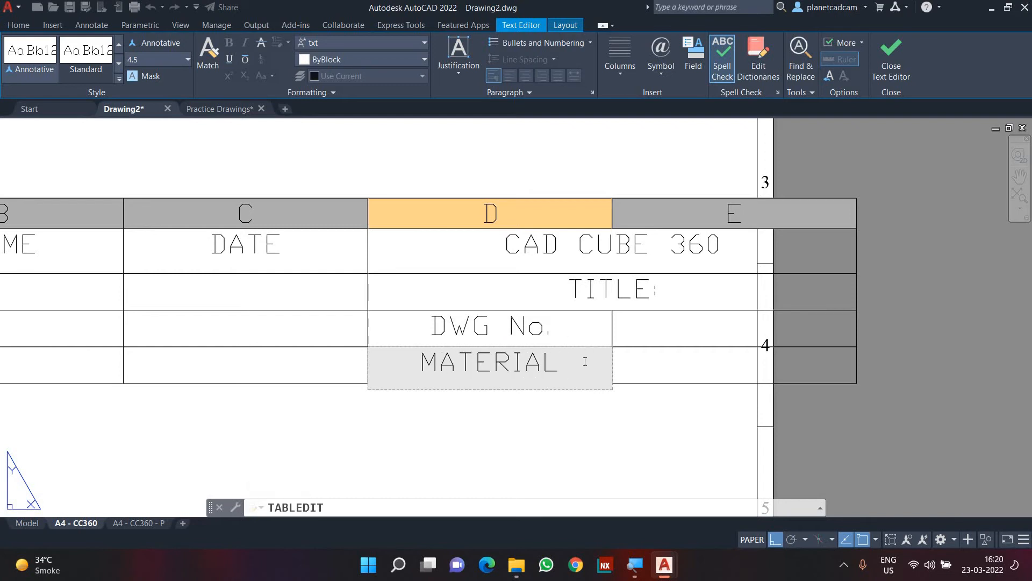
{"action": "type", "text": "."}
{"action": "left_click", "coordinate": [638, 336]}
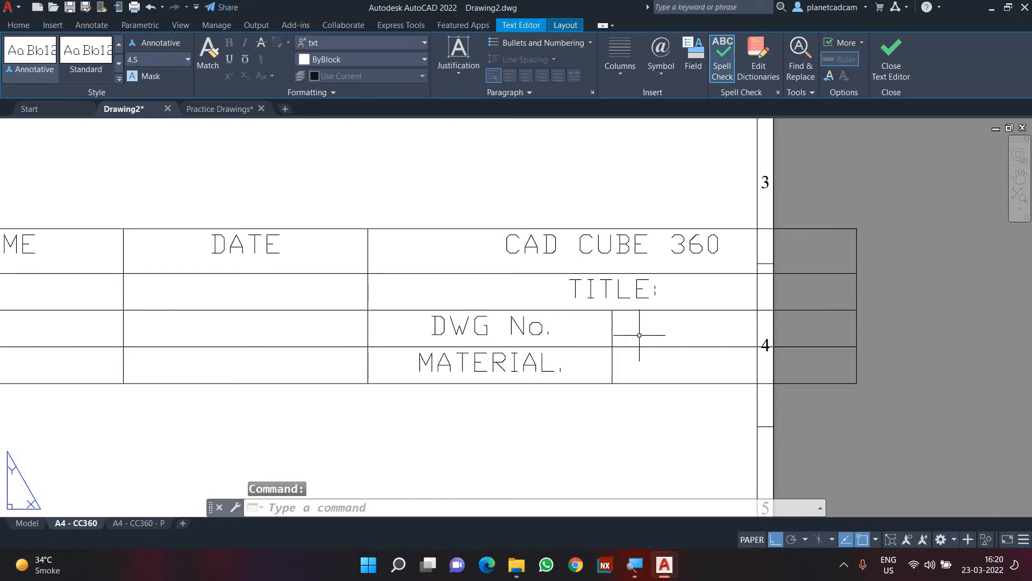
Enter REV No. in cell E3, beside the DWG No. cell
{"action": "left_click", "coordinate": [658, 333]}
{"action": "type", "text": "r"}
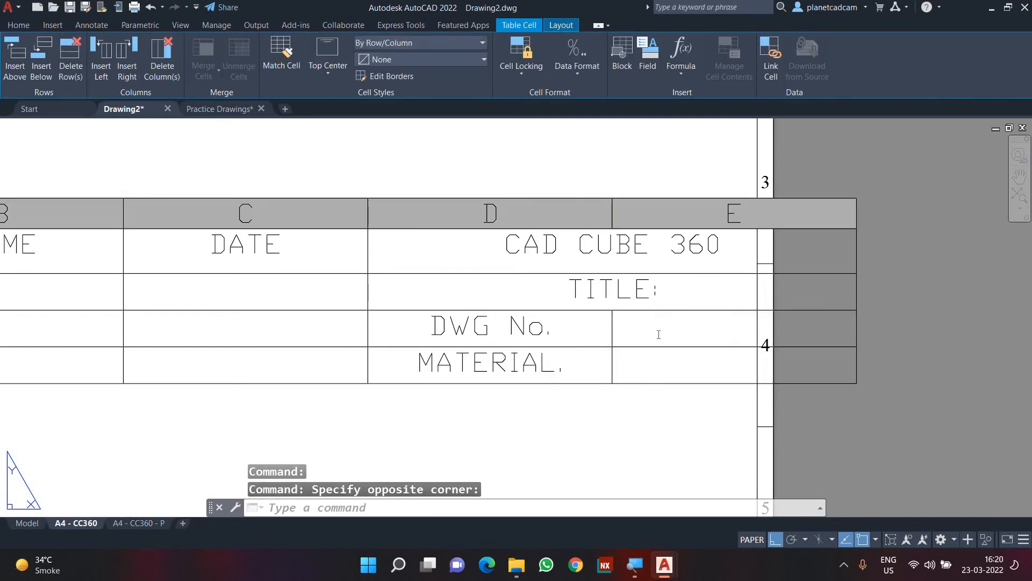
{"action": "type", "text": "RE"}
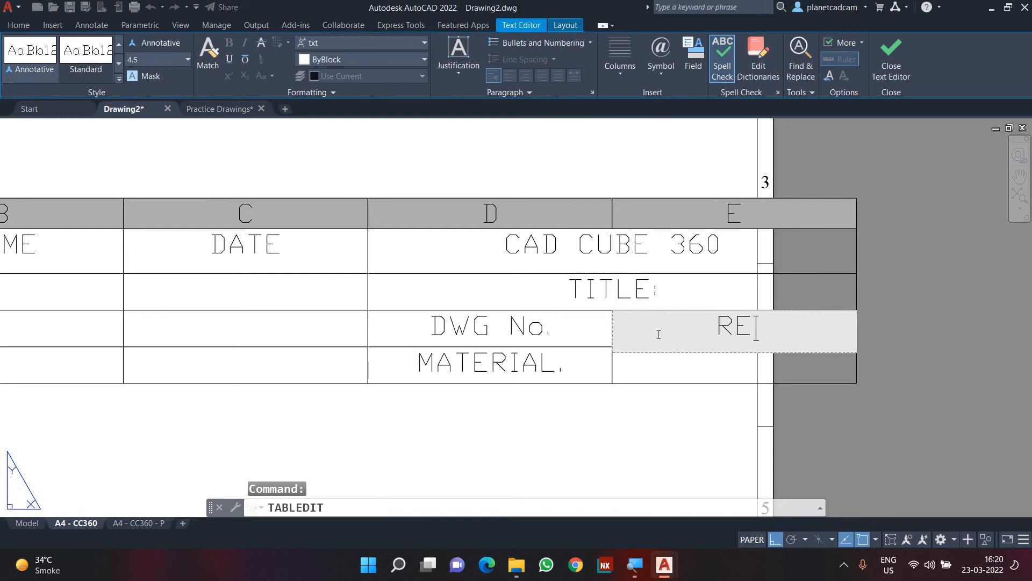
{"action": "type", "text": "V No."}
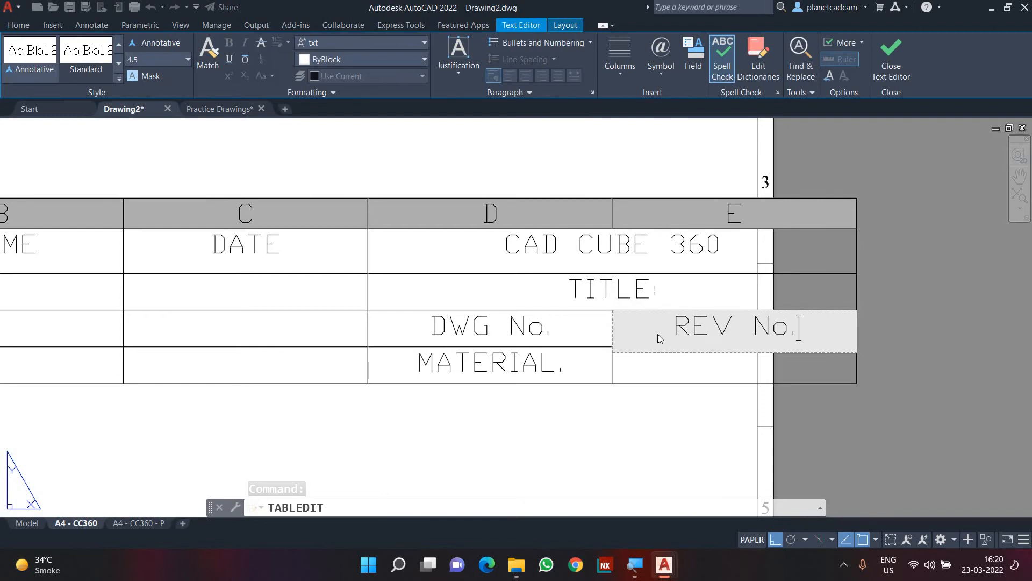
{"action": "key", "text": "Return"}
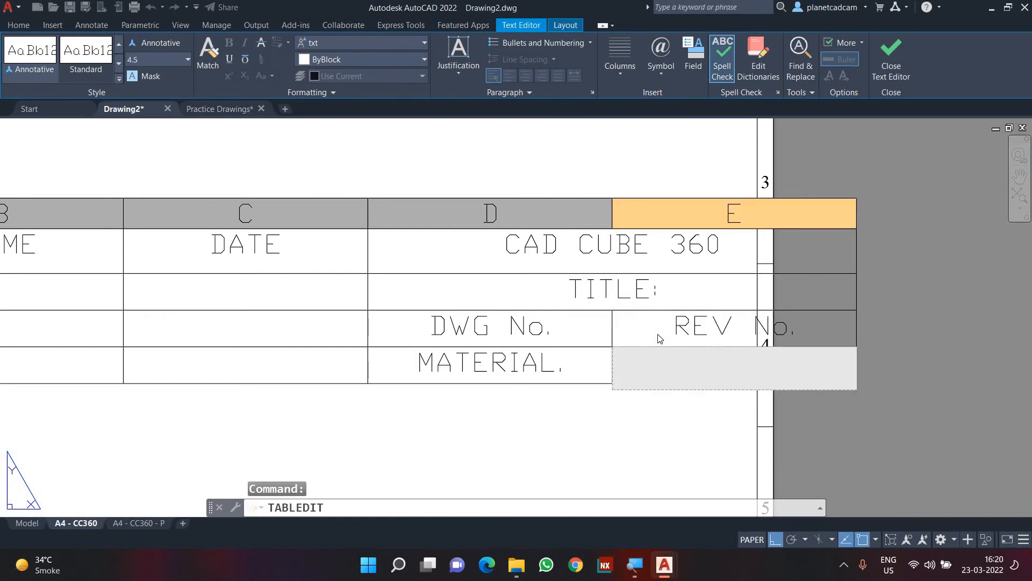
Enter SHEET No. in cell E4, beside the MATERIAL. cell, and finish editing the table
{"action": "type", "text": "SHEET N"}
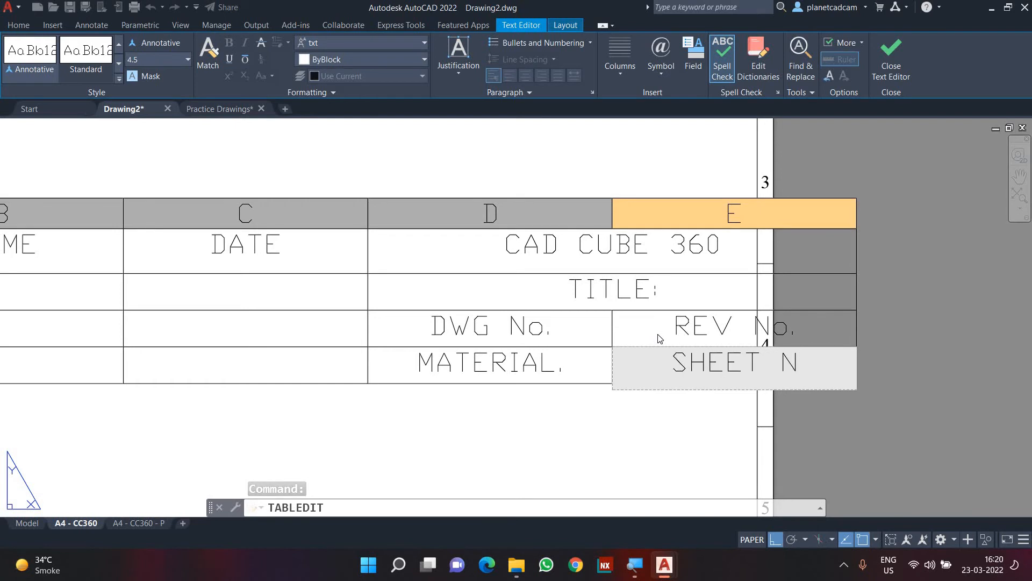
{"action": "type", "text": "o>"}
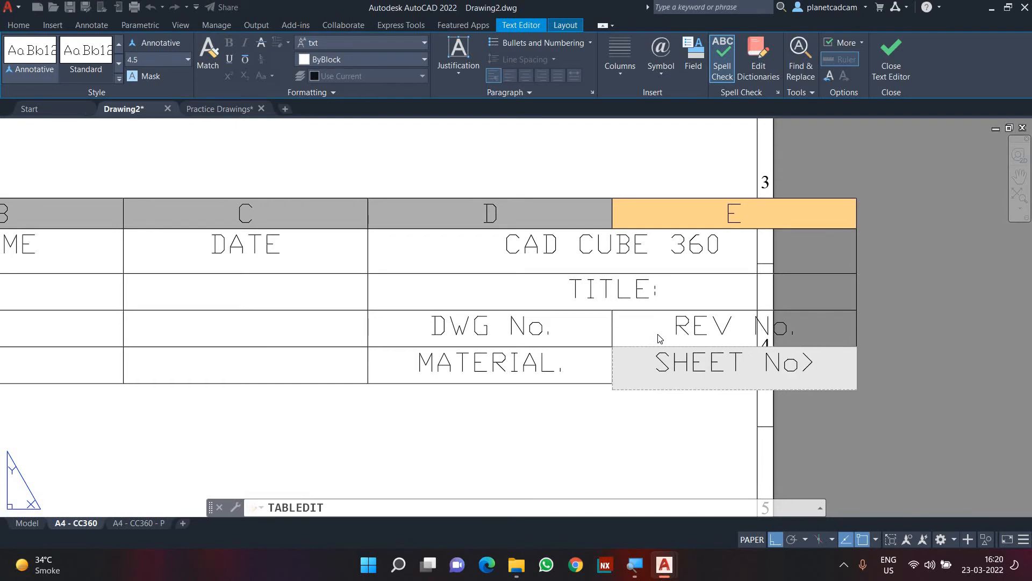
{"action": "key", "text": "BackSpace"}
{"action": "type", "text": "."}
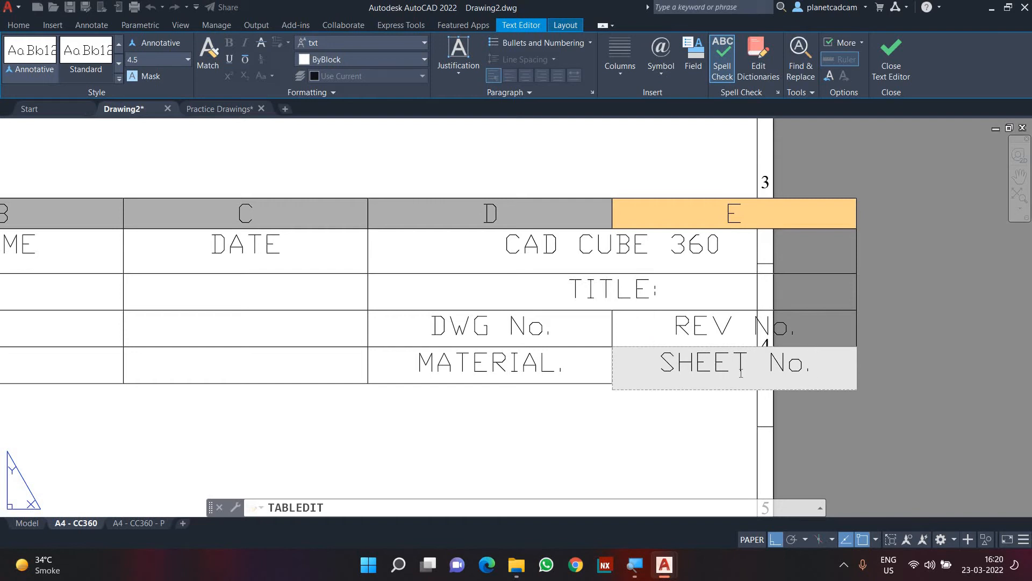
{"action": "key", "text": "Return"}
Change the font of the Standard text style to Times New Roman and apply it
{"action": "scroll", "coordinate": [848, 365], "scroll_direction": "down", "scroll_amount": 1}
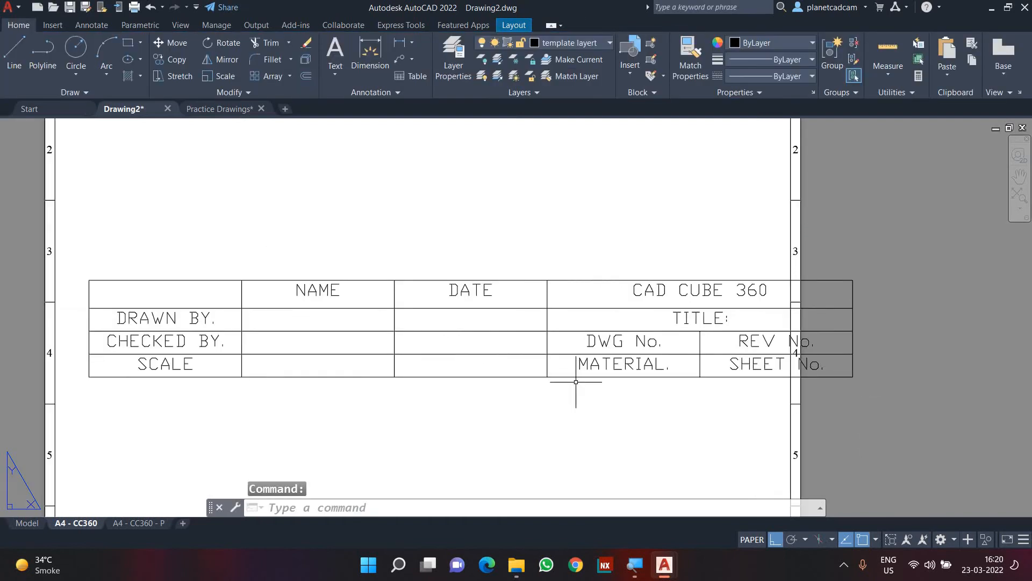
{"action": "middle_click_drag", "start_coordinate": [575, 382], "coordinate": [622, 376]}
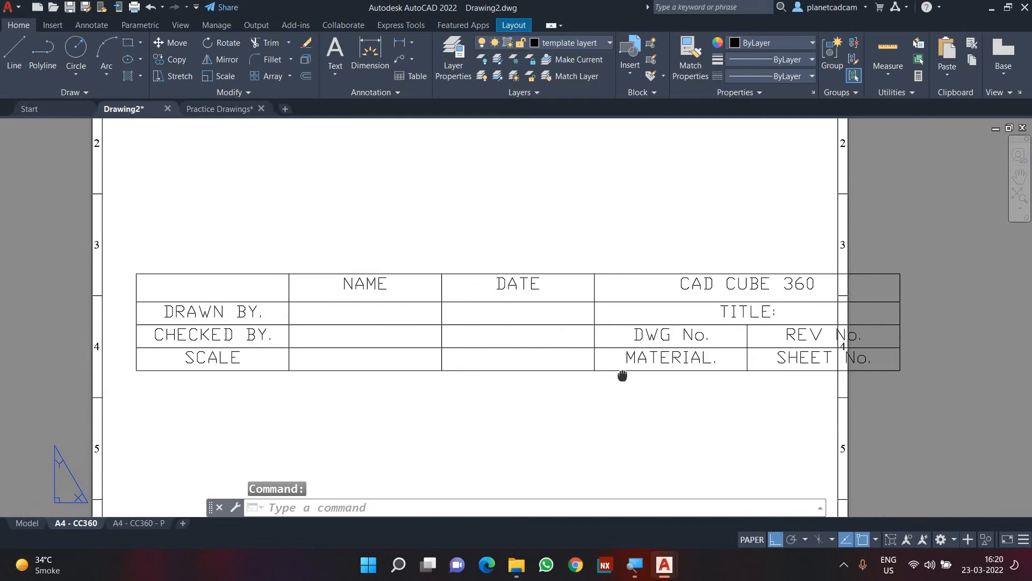
{"action": "middle_click_drag", "start_coordinate": [445, 400], "coordinate": [460, 397]}
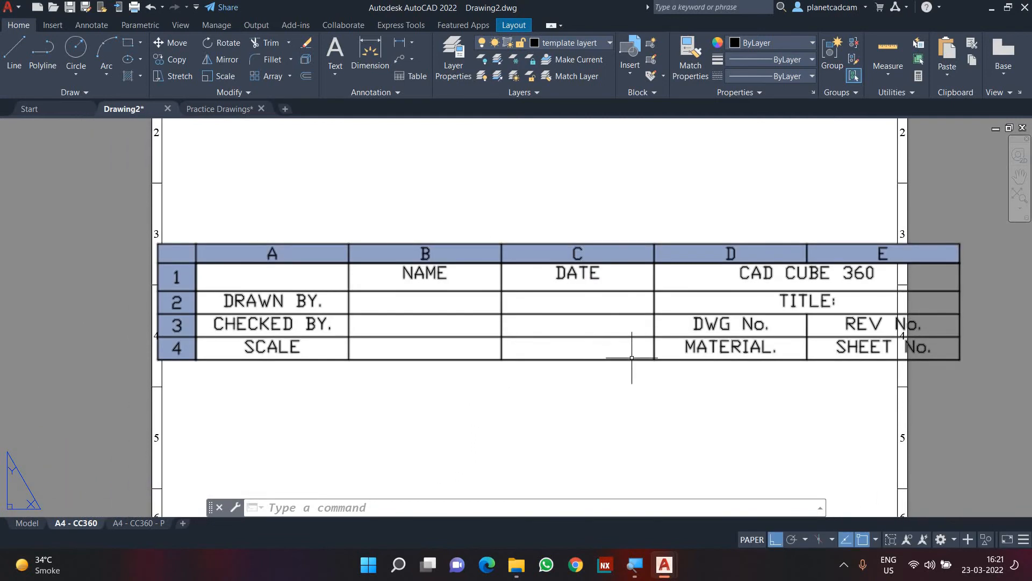
{"action": "type", "text": "s"}
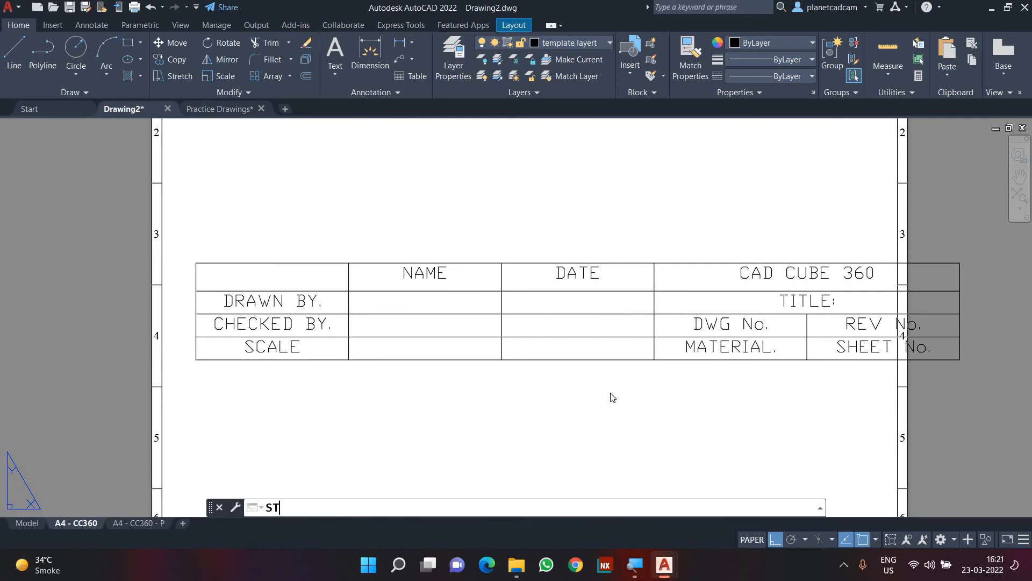
{"action": "key", "text": "Return"}
{"action": "key", "text": "Up"}
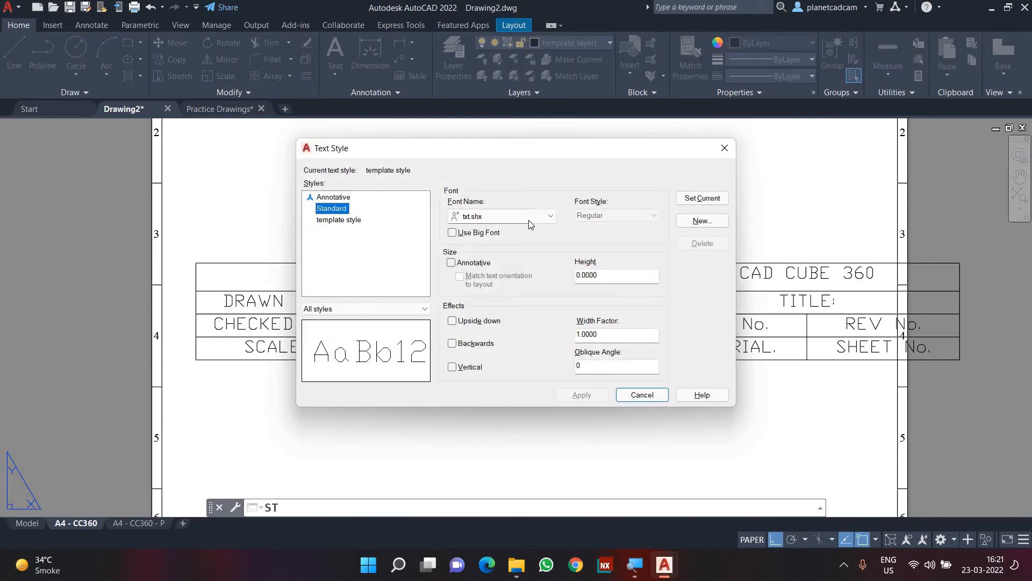
{"action": "left_click", "coordinate": [530, 218]}
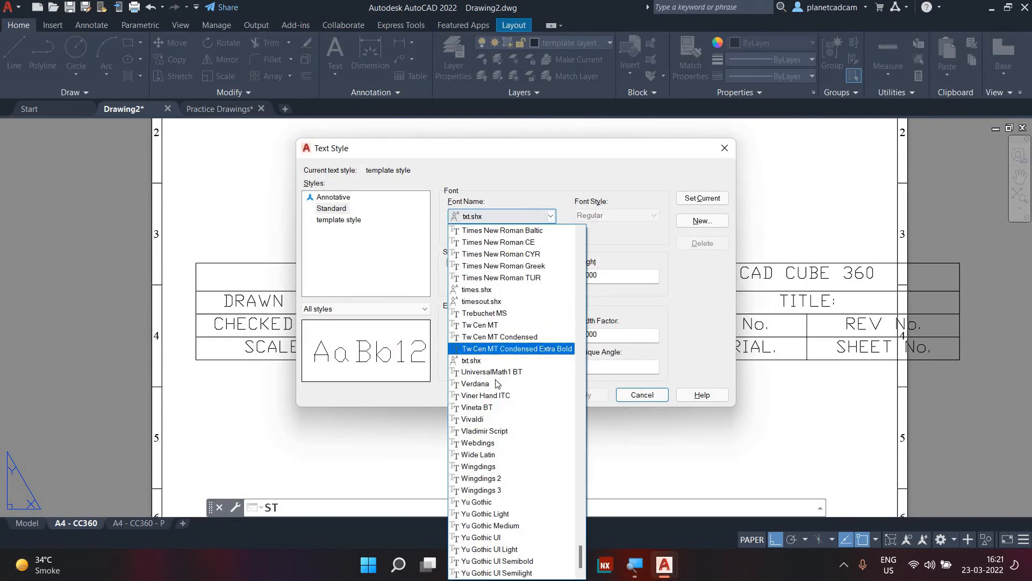
{"action": "scroll", "coordinate": [524, 253], "scroll_direction": "up", "scroll_amount": 2}
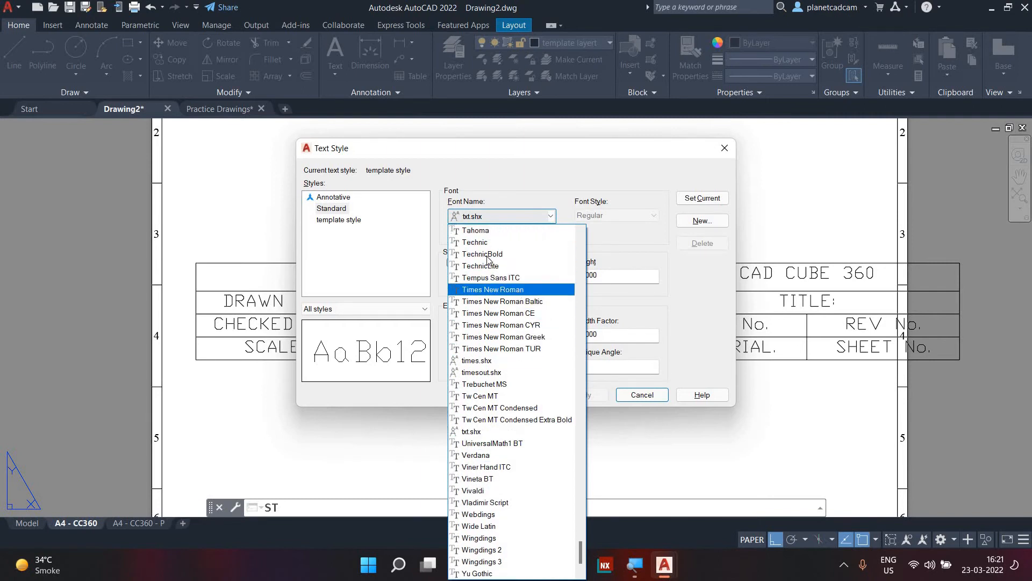
{"action": "left_click", "coordinate": [518, 290]}
{"action": "left_click", "coordinate": [582, 394]}
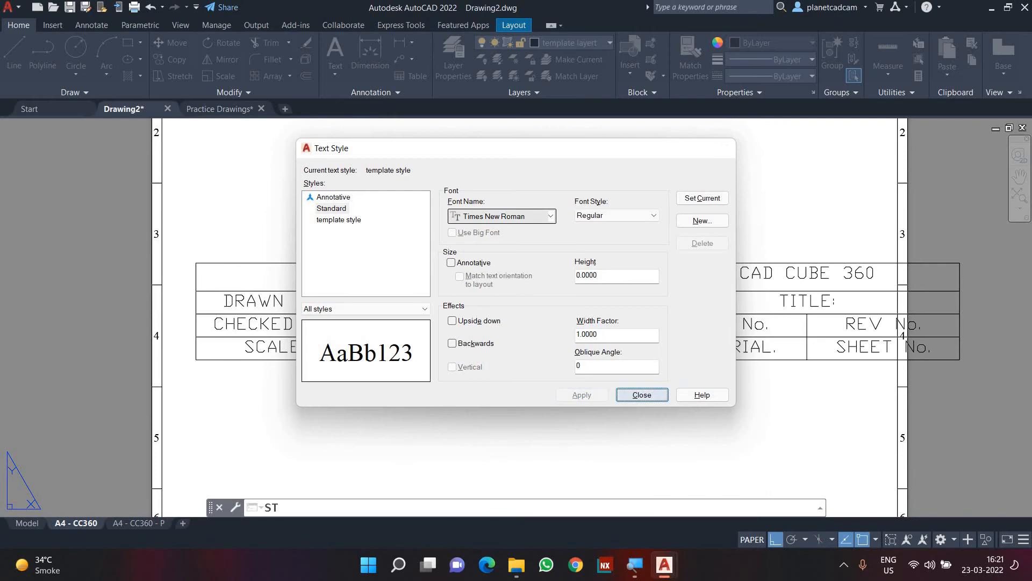
{"action": "left_click", "coordinate": [642, 395]}
Set all cells in columns A to C to Middle Left alignment with a text height of 3
{"action": "mouse_move", "coordinate": [691, 412]}
{"action": "middle_mouse_down"}
{"action": "mouse_move", "coordinate": [646, 414]}
{"action": "mouse_move", "coordinate": [682, 396]}
{"action": "middle_mouse_up"}
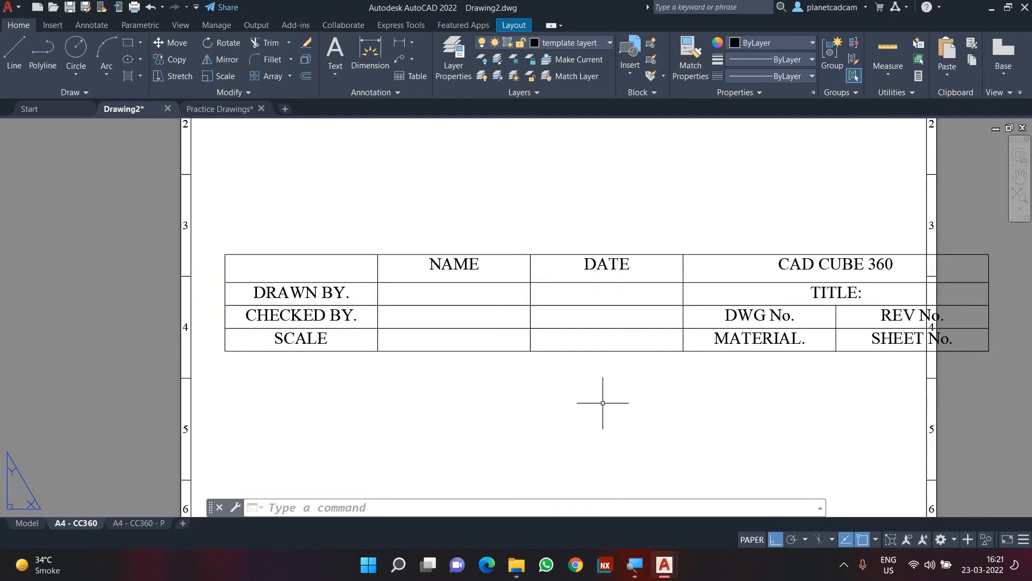
{"action": "type", "text": "PR"}
{"action": "key", "text": "Return"}
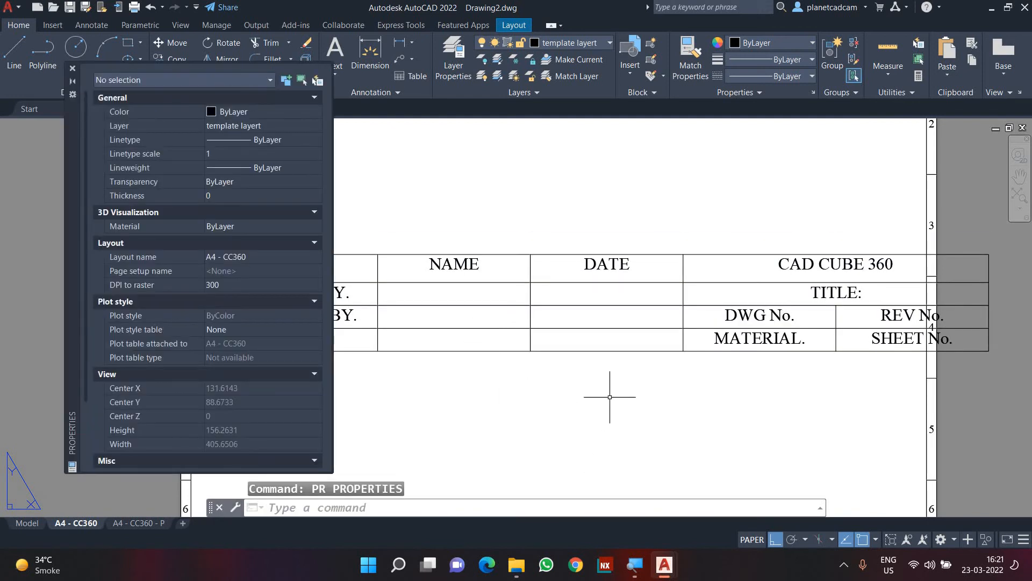
{"action": "scroll", "coordinate": [640, 387], "scroll_direction": "down", "scroll_amount": 3}
{"action": "scroll", "coordinate": [562, 365], "scroll_direction": "up", "scroll_amount": 5}
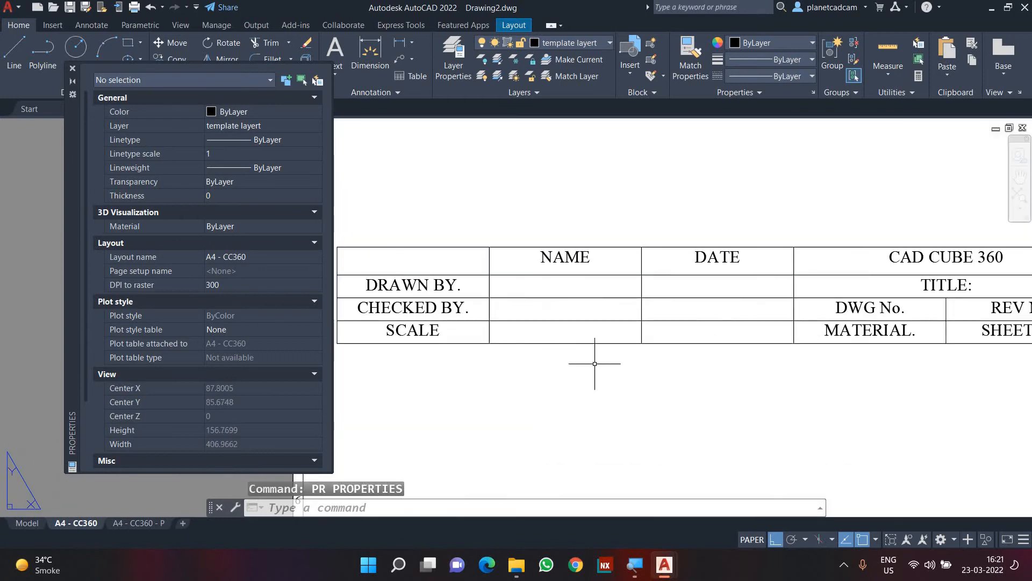
{"action": "left_click", "coordinate": [781, 262]}
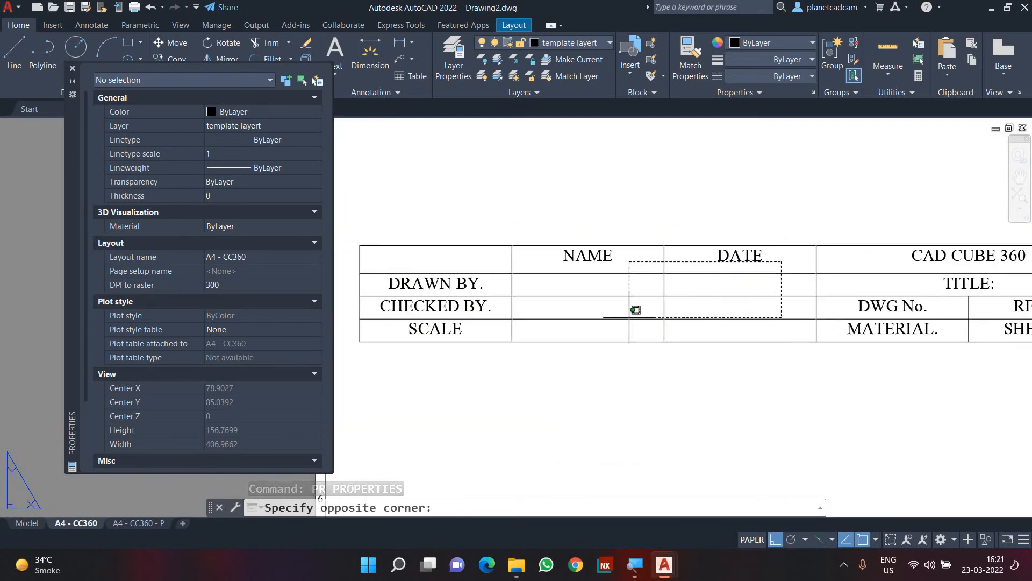
{"action": "left_click", "coordinate": [458, 334]}
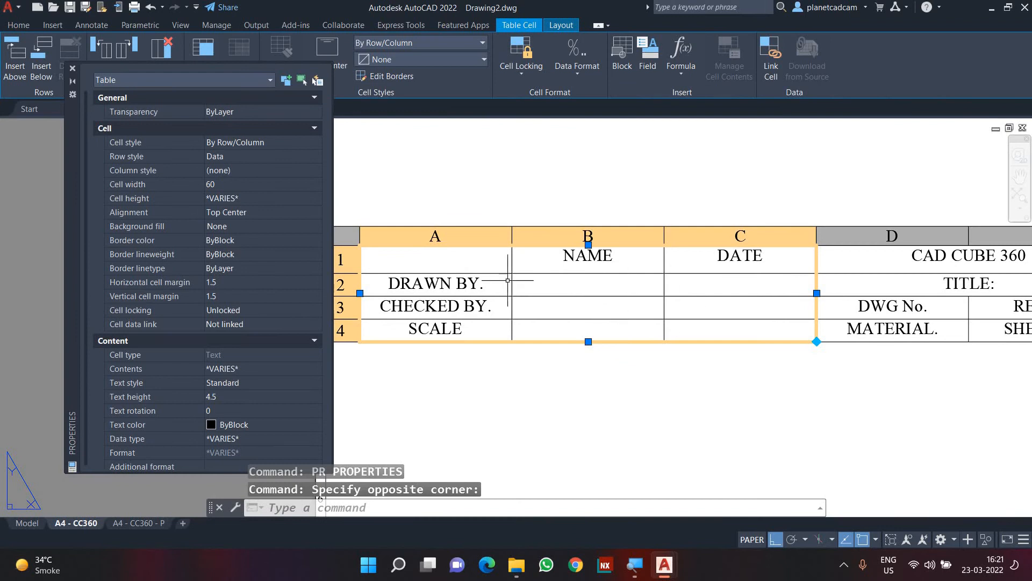
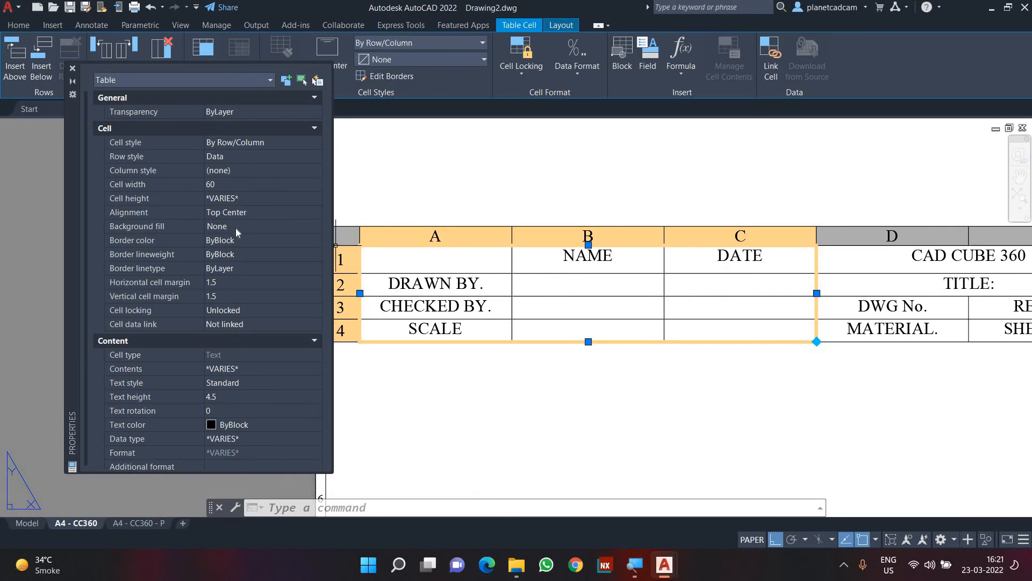
{"action": "left_click", "coordinate": [247, 212]}
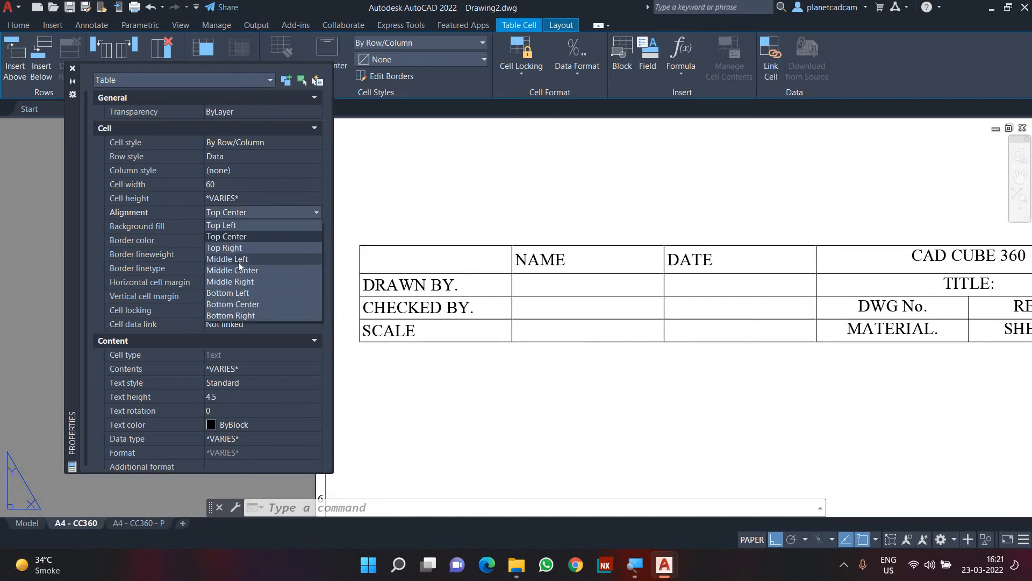
{"action": "left_click", "coordinate": [238, 260]}
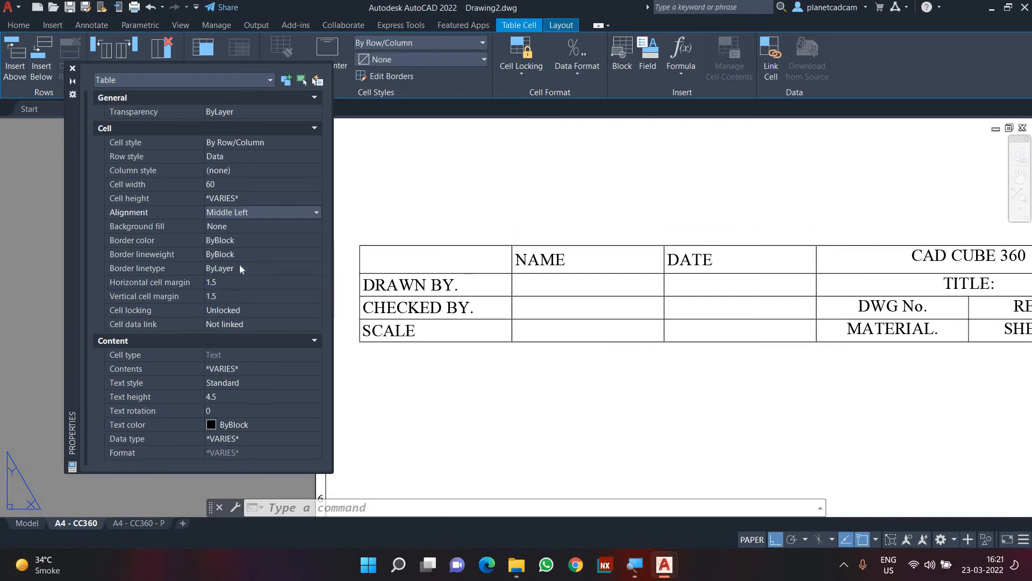
{"action": "left_click", "coordinate": [238, 393]}
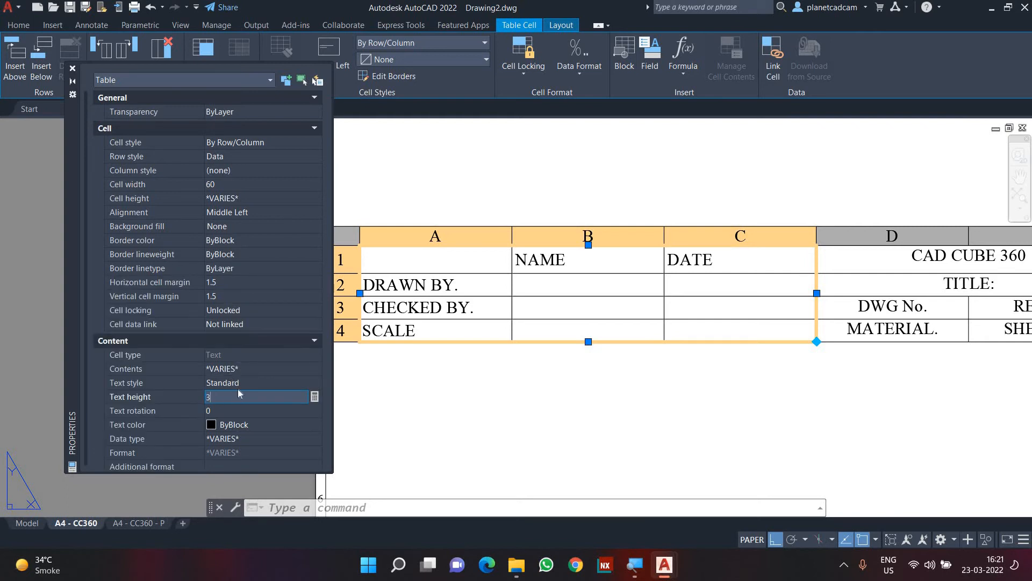
{"action": "key", "text": "Return"}
Set the cells from TITLE: down to SHEET No. in columns D and E to Middle Left alignment with text height 3.5
{"action": "scroll", "coordinate": [592, 393], "scroll_direction": "down", "scroll_amount": 3}
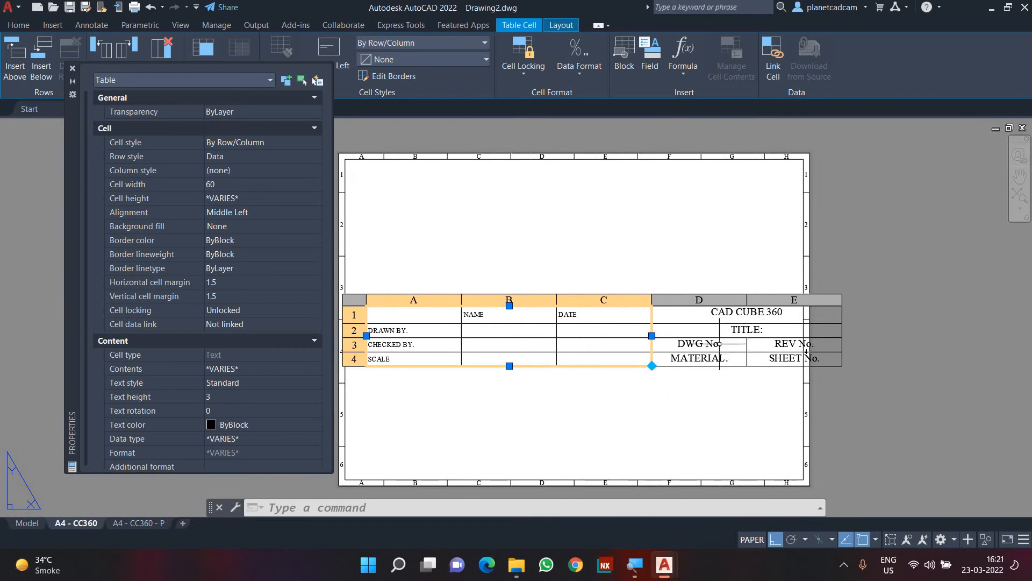
{"action": "scroll", "coordinate": [719, 343], "scroll_direction": "up", "scroll_amount": 4}
{"action": "scroll", "coordinate": [719, 343], "scroll_direction": "down", "scroll_amount": 2}
{"action": "key", "text": "Escape"}
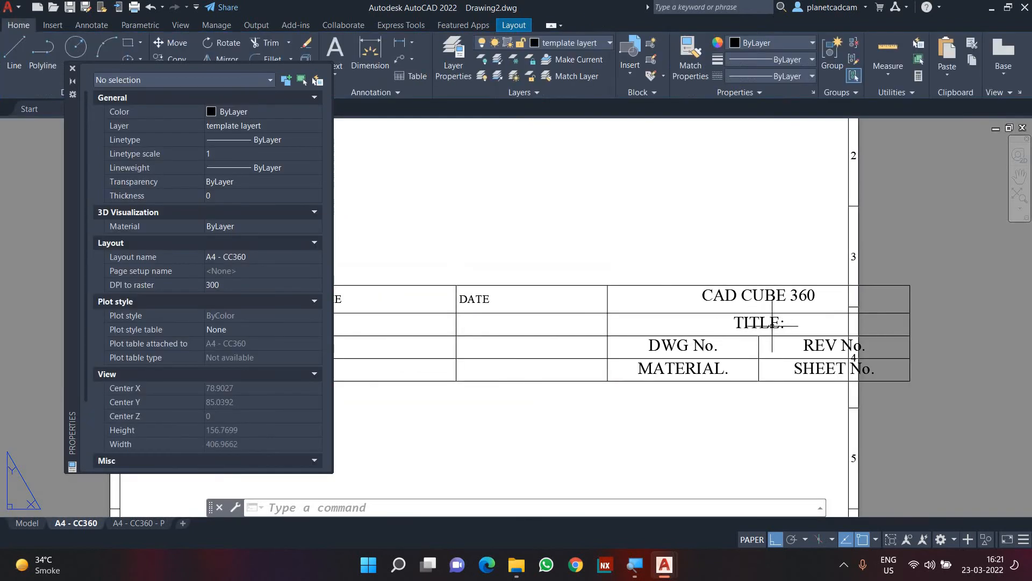
{"action": "left_click_drag", "start_coordinate": [808, 323], "coordinate": [721, 371]}
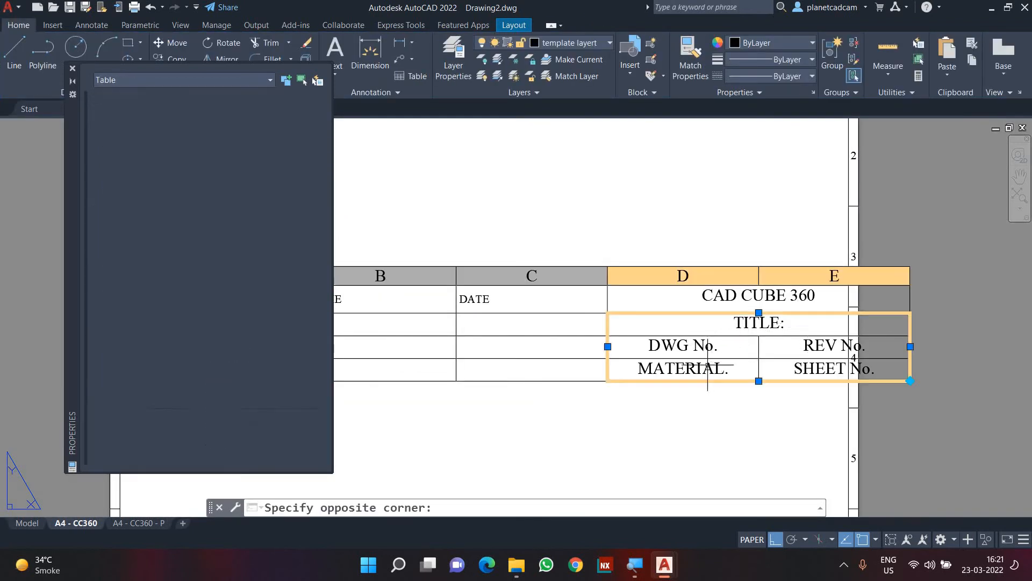
{"action": "scroll", "coordinate": [762, 315], "scroll_direction": "up", "scroll_amount": 2}
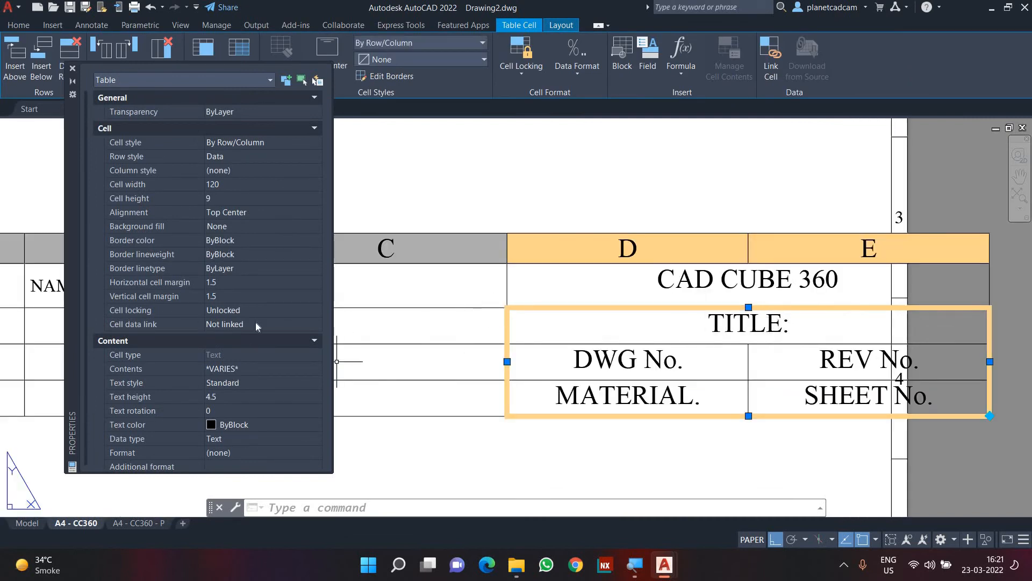
{"action": "left_click", "coordinate": [231, 211]}
{"action": "left_click", "coordinate": [231, 212]}
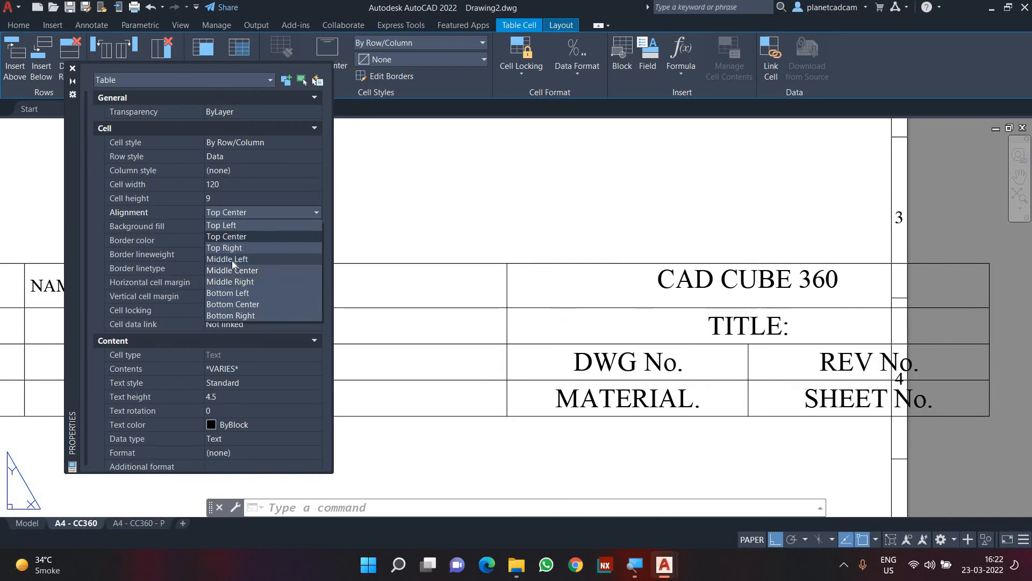
{"action": "left_click", "coordinate": [232, 260]}
{"action": "left_click", "coordinate": [229, 397]}
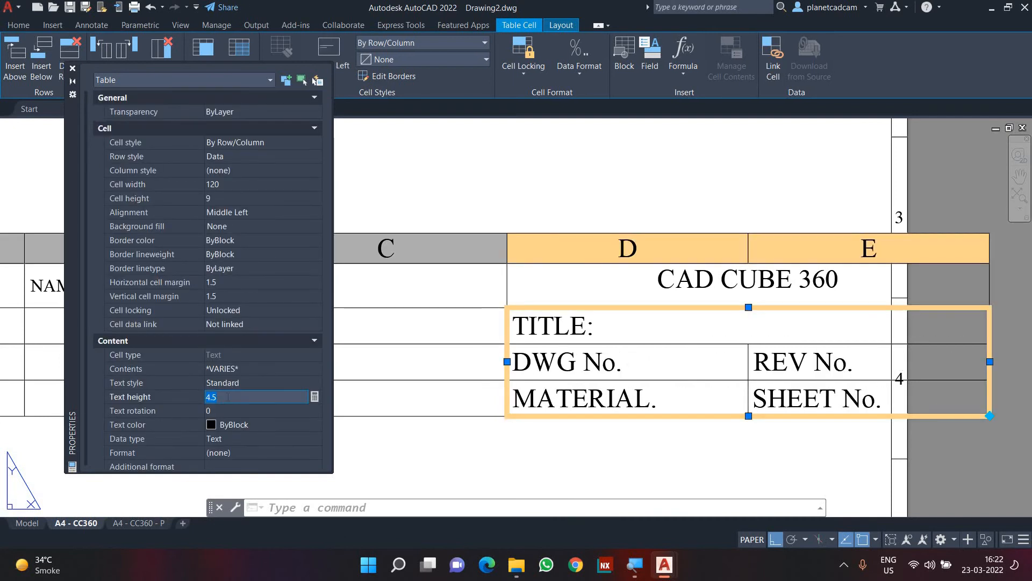
{"action": "type", "text": "3.5"}
{"action": "key", "text": "Return"}
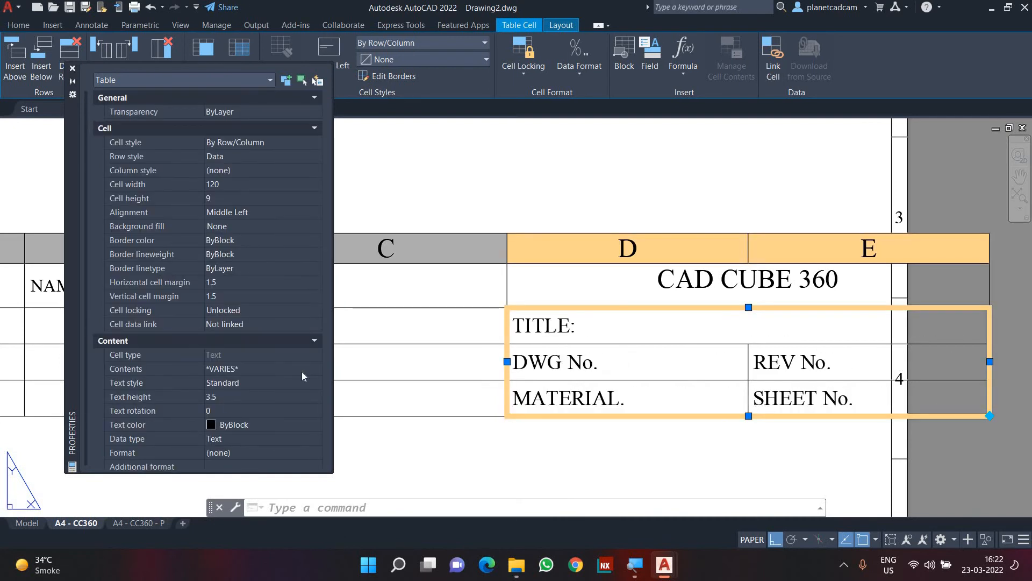
Set the CAD CUBE 360 cell to text height 6 with Middle Center alignment and close the properties palette
{"action": "left_click", "coordinate": [710, 300]}
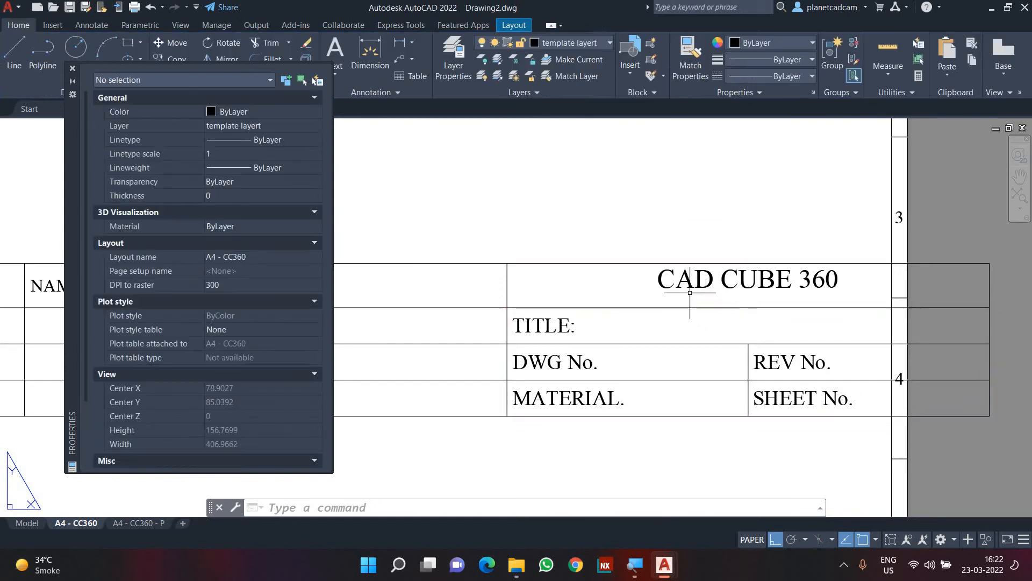
{"action": "left_click", "coordinate": [247, 396]}
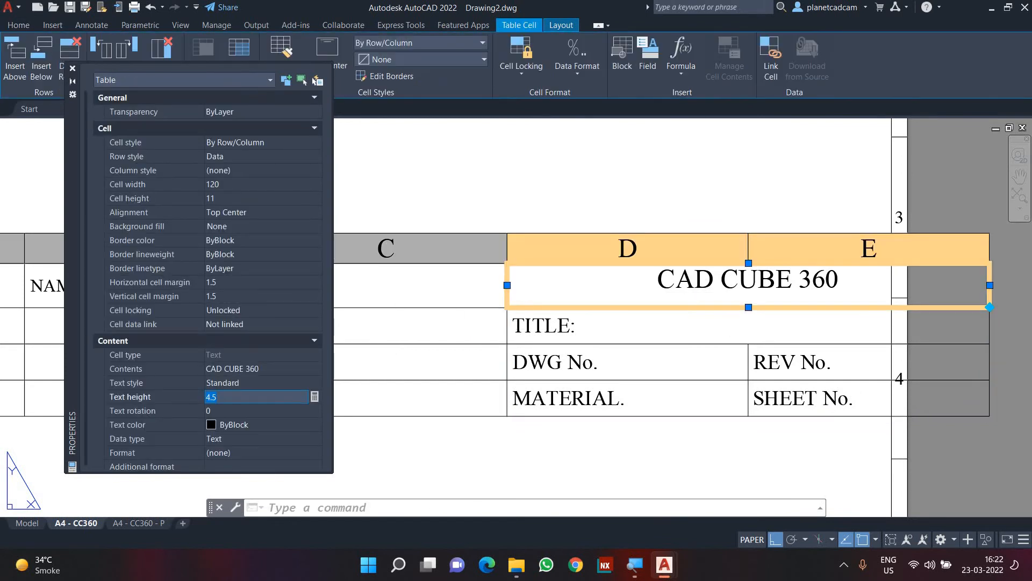
{"action": "type", "text": "6"}
{"action": "key", "text": "Return"}
{"action": "left_click", "coordinate": [250, 212]}
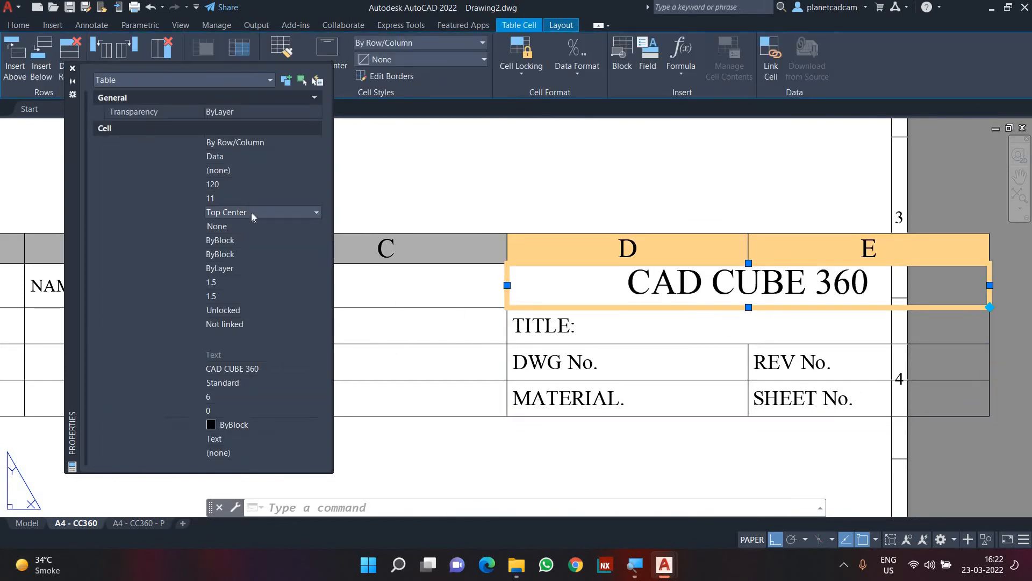
{"action": "left_click", "coordinate": [250, 212]}
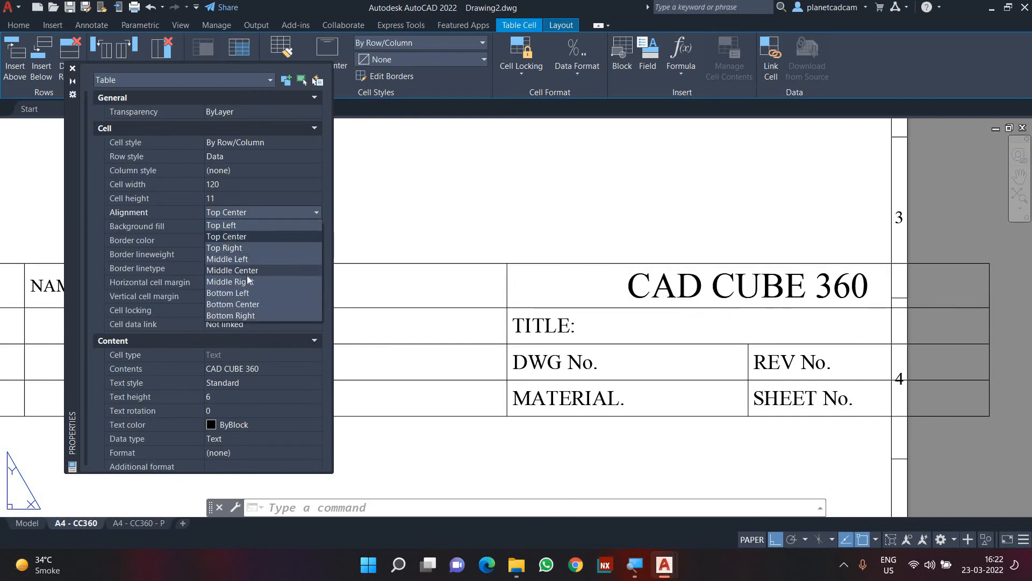
{"action": "left_click", "coordinate": [247, 272]}
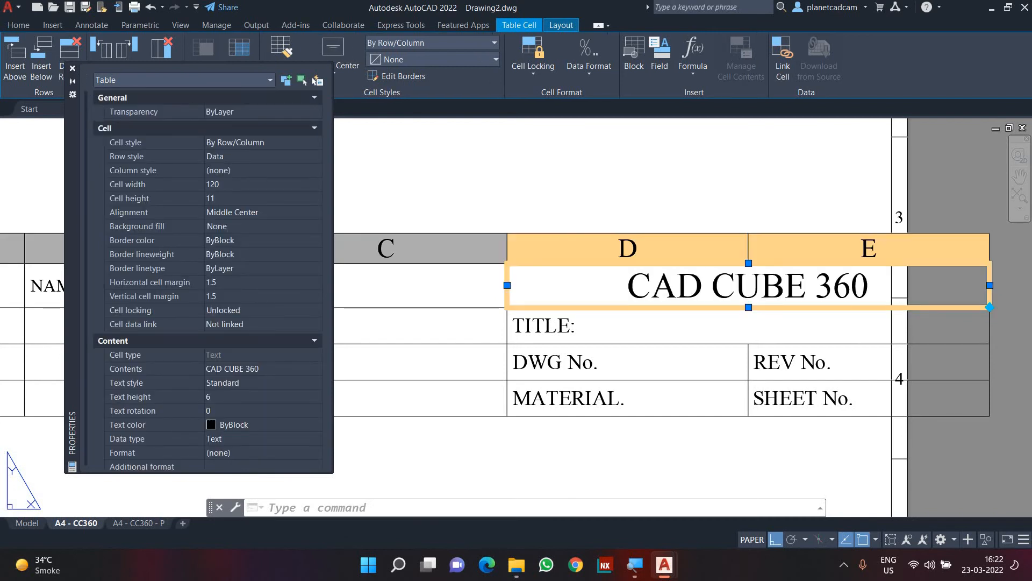
{"action": "key", "text": "ctrl+1"}
Change the colour of the CAD CUBE 360 text to Red and save the text changes
{"action": "double_click", "coordinate": [673, 285]}
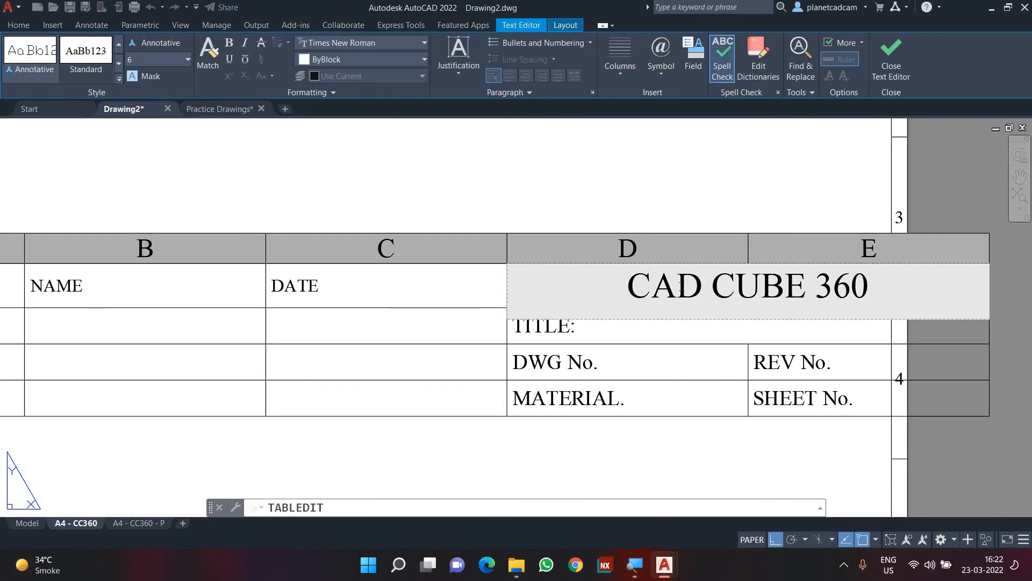
{"action": "left_click", "coordinate": [338, 57]}
{"action": "left_click", "coordinate": [304, 188]}
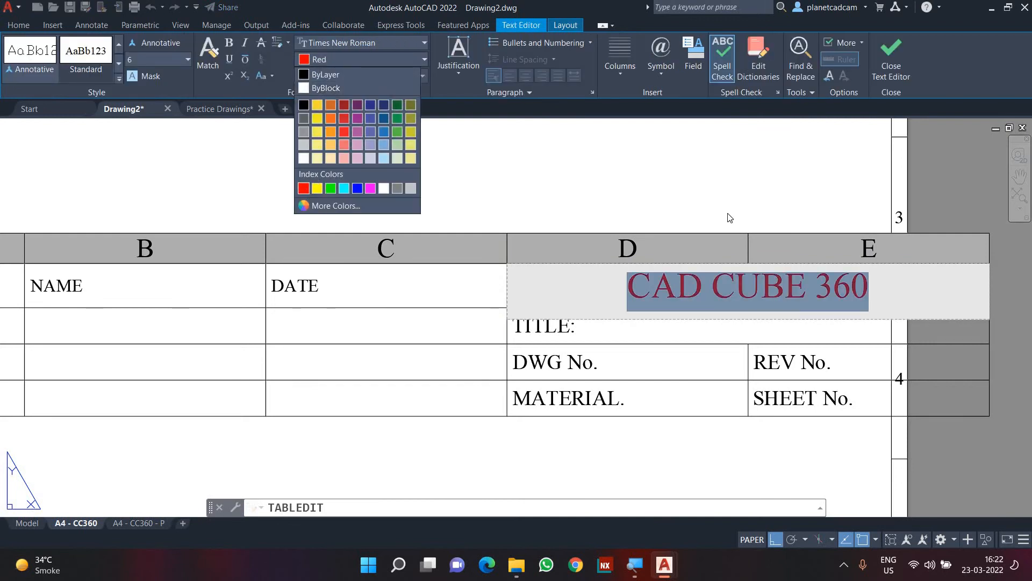
{"action": "key", "text": "Escape"}
{"action": "key", "text": "Escape"}
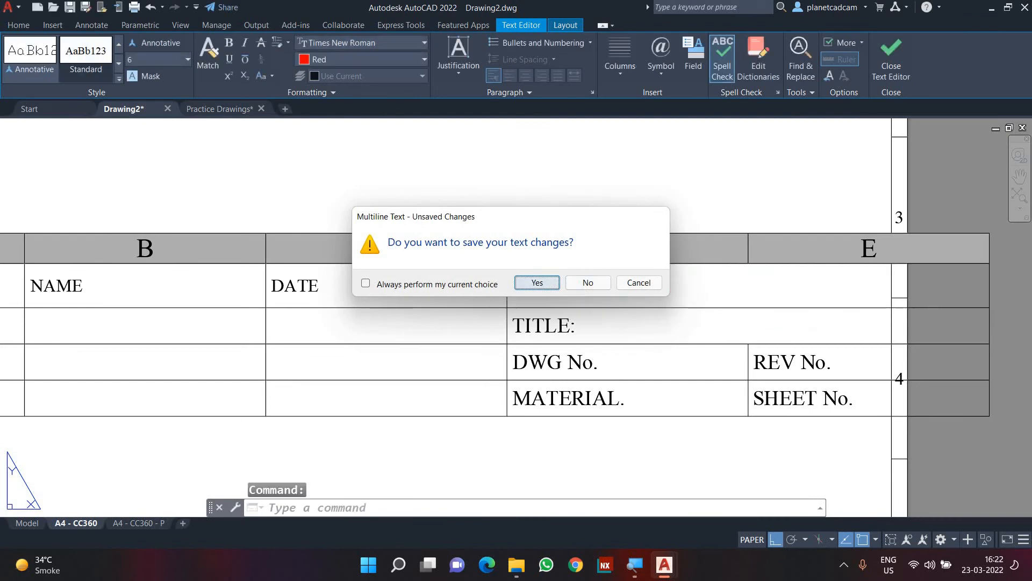
{"action": "key", "text": "Return"}
Start a stepped guide line above the table's upper-left corner with horizontal runs of 30 and 15, joined by a short upward segment
{"action": "scroll", "coordinate": [719, 207], "scroll_direction": "down", "scroll_amount": 5}
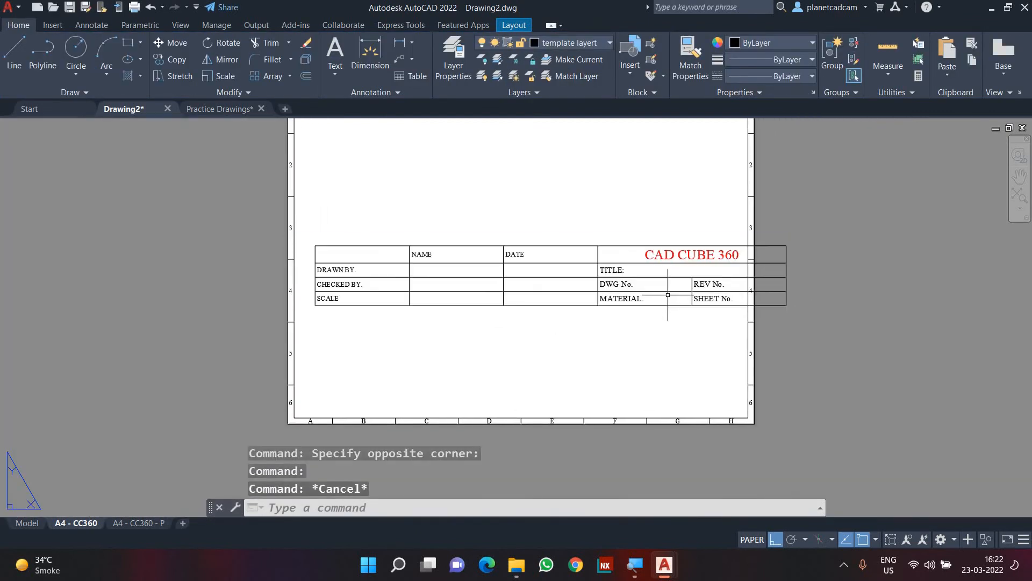
{"action": "scroll", "coordinate": [668, 295], "scroll_direction": "up", "scroll_amount": 2}
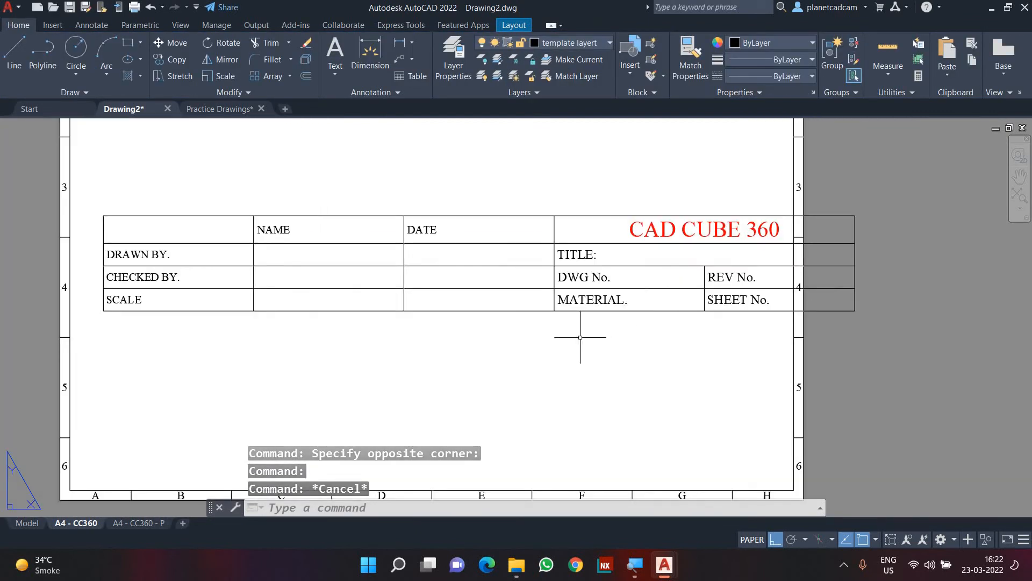
{"action": "middle_click_drag", "start_coordinate": [470, 319], "coordinate": [505, 374]}
{"action": "left_click", "coordinate": [508, 355]}
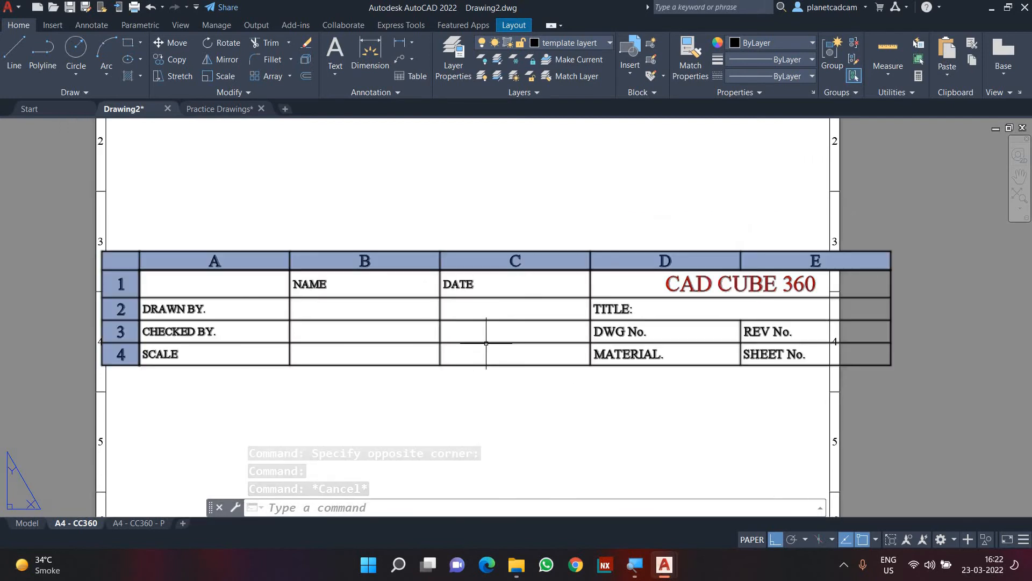
{"action": "key", "text": "Escape"}
{"action": "type", "text": "l"}
{"action": "key", "text": "Return"}
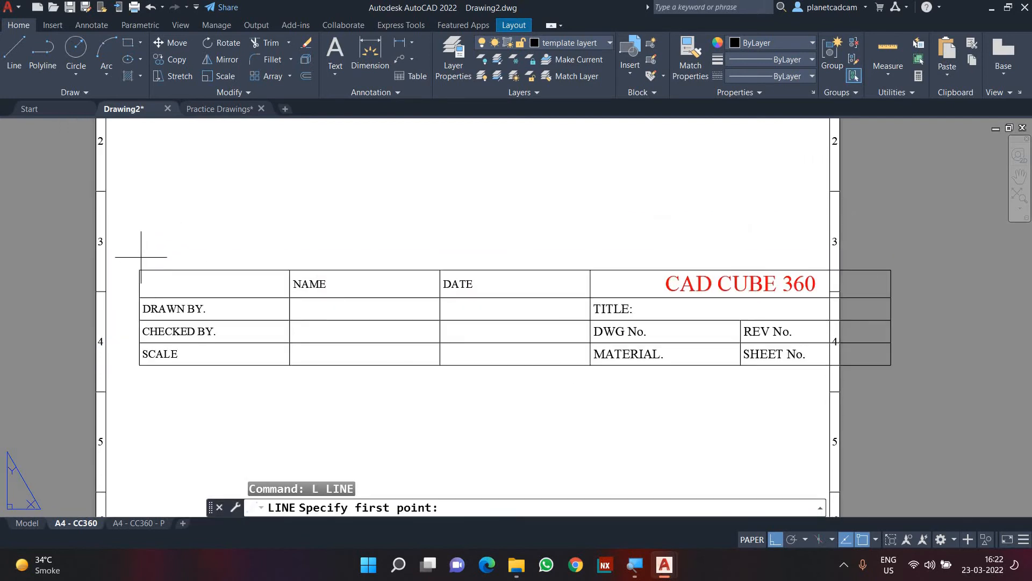
{"action": "left_click", "coordinate": [139, 233]}
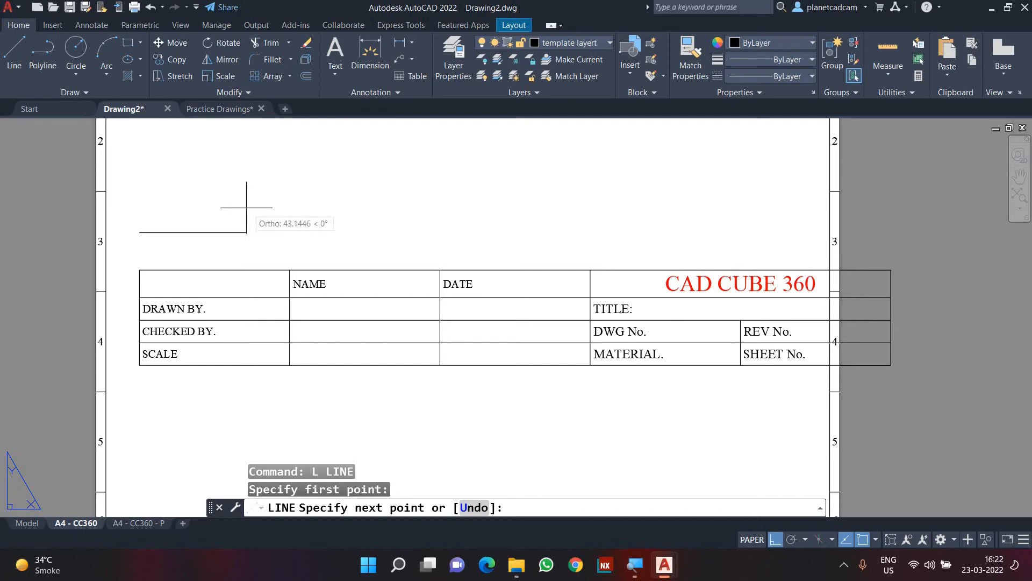
{"action": "type", "text": "30"}
{"action": "key", "text": "Return"}
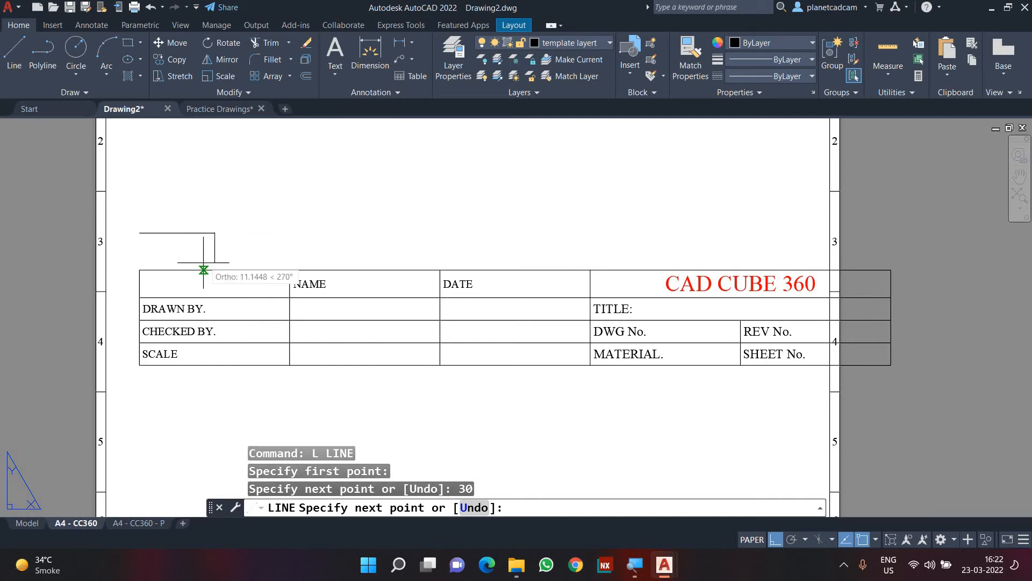
{"action": "scroll", "coordinate": [214, 251], "scroll_direction": "up", "scroll_amount": 2}
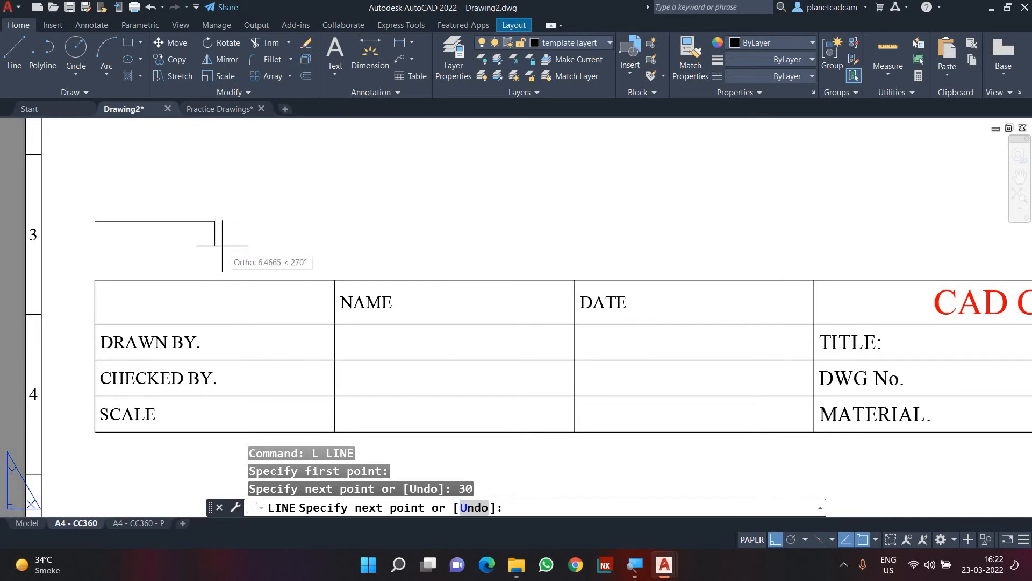
{"action": "left_click", "coordinate": [221, 202]}
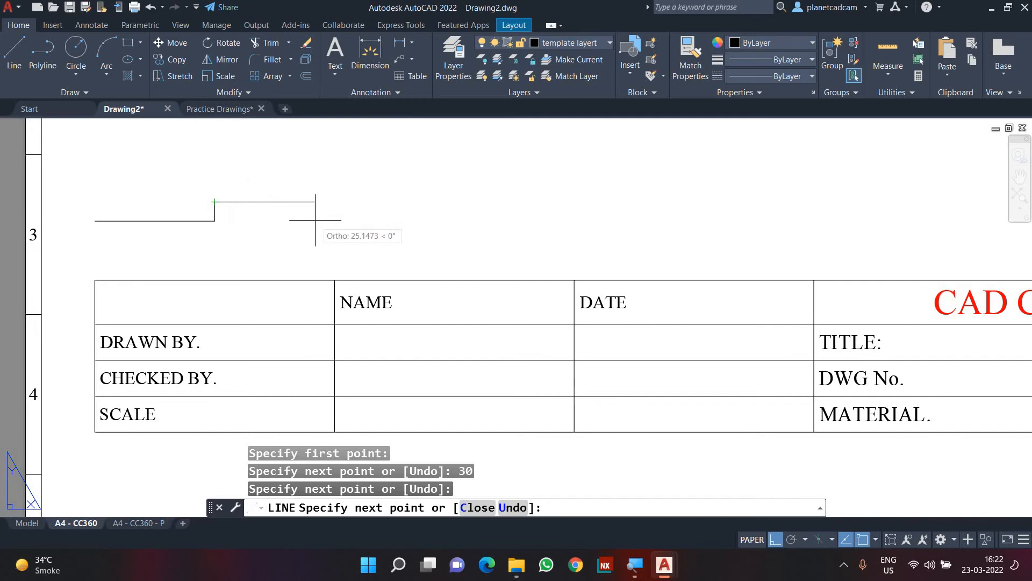
{"action": "key", "text": "Return"}
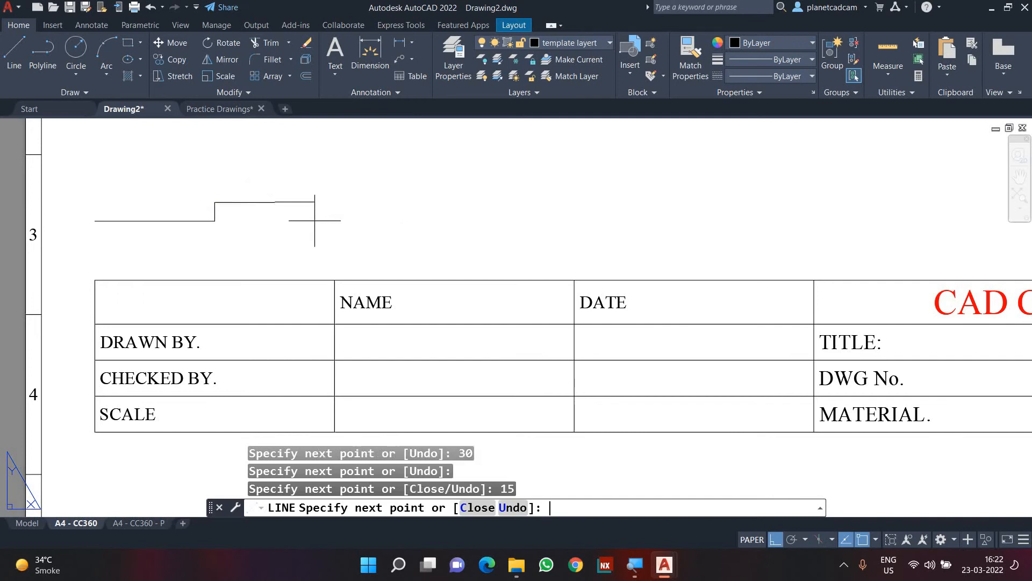
Continue the stepped guide line with horizontal runs of 15, 45 and 45, separated by short vertical segments, and finish the line
{"action": "left_click", "coordinate": [297, 238]}
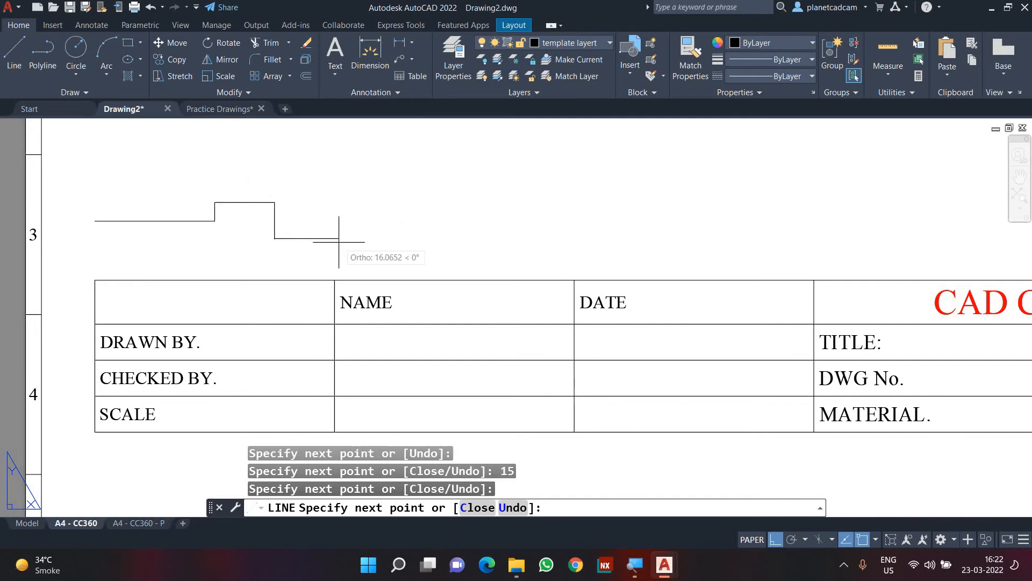
{"action": "type", "text": "15"}
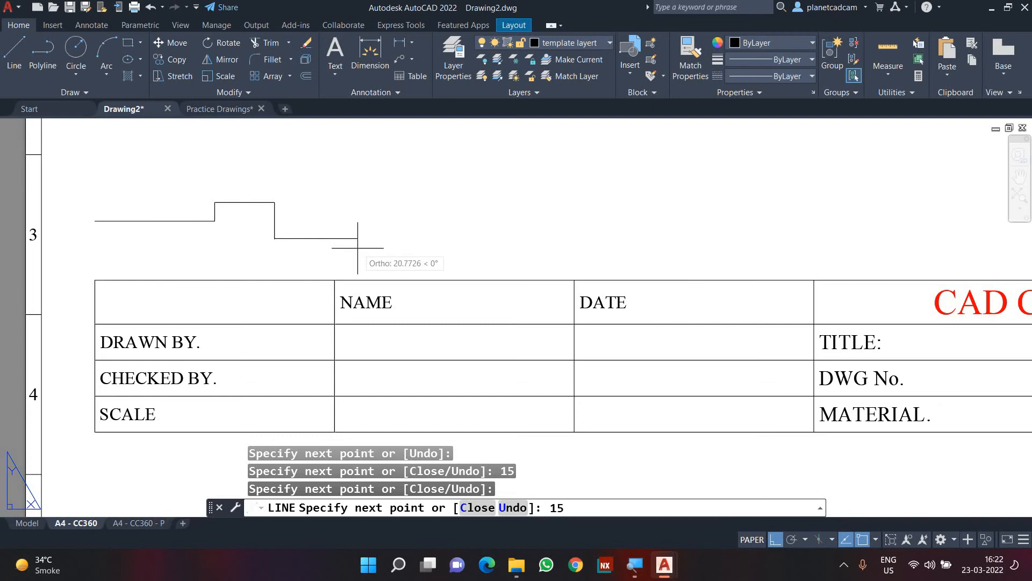
{"action": "key", "text": "Return"}
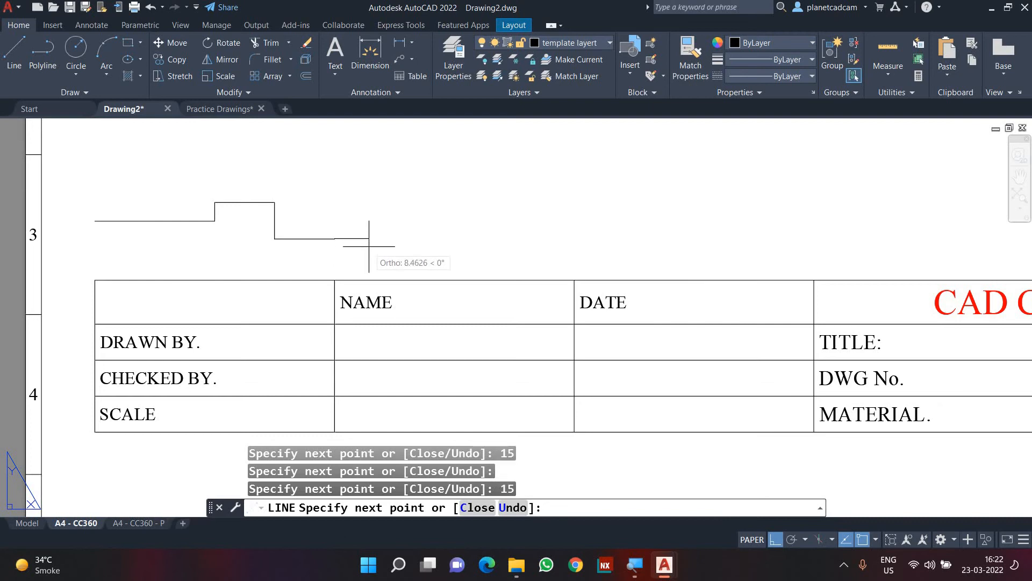
{"action": "left_click", "coordinate": [356, 217]}
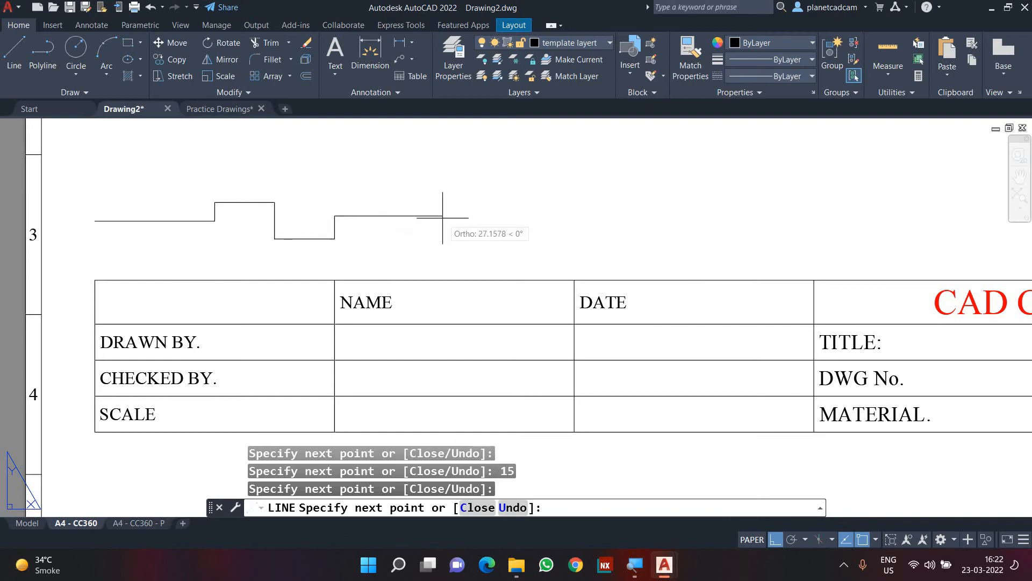
{"action": "type", "text": "45"}
{"action": "key", "text": "Return"}
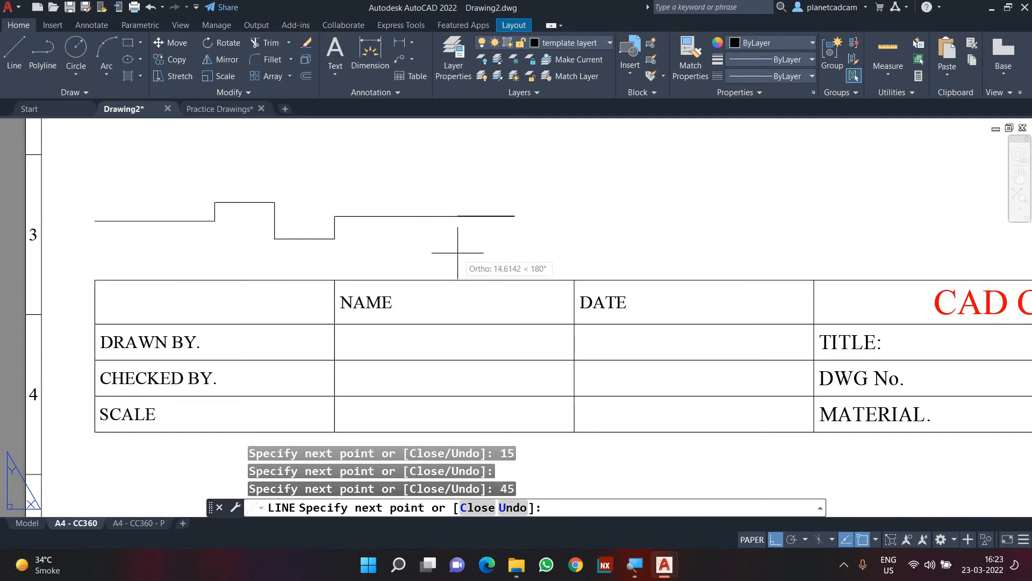
{"action": "left_click", "coordinate": [526, 237]}
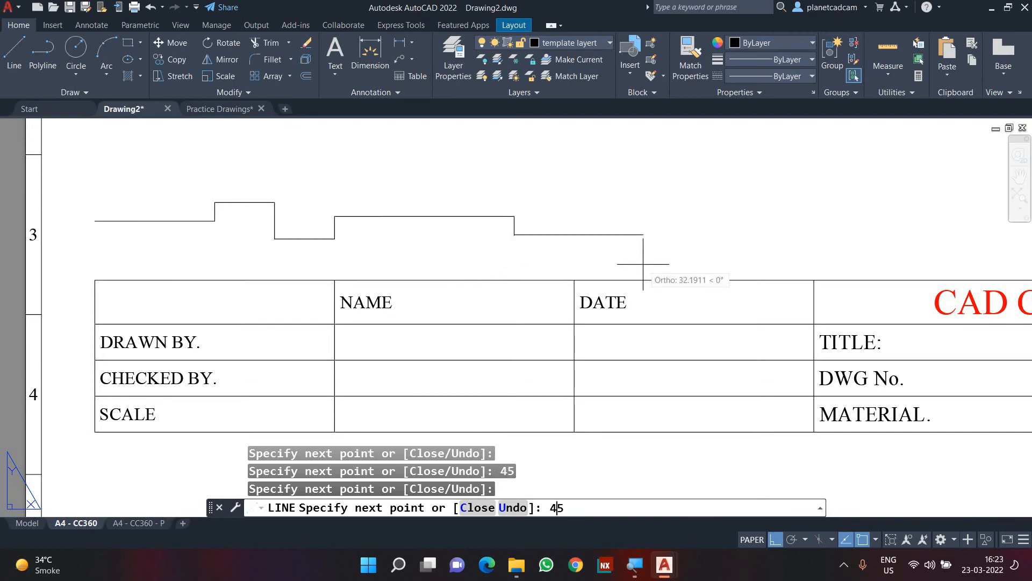
{"action": "type", "text": "45"}
{"action": "key", "text": "Return"}
{"action": "key", "text": "Escape"}
{"action": "key", "text": "Escape"}
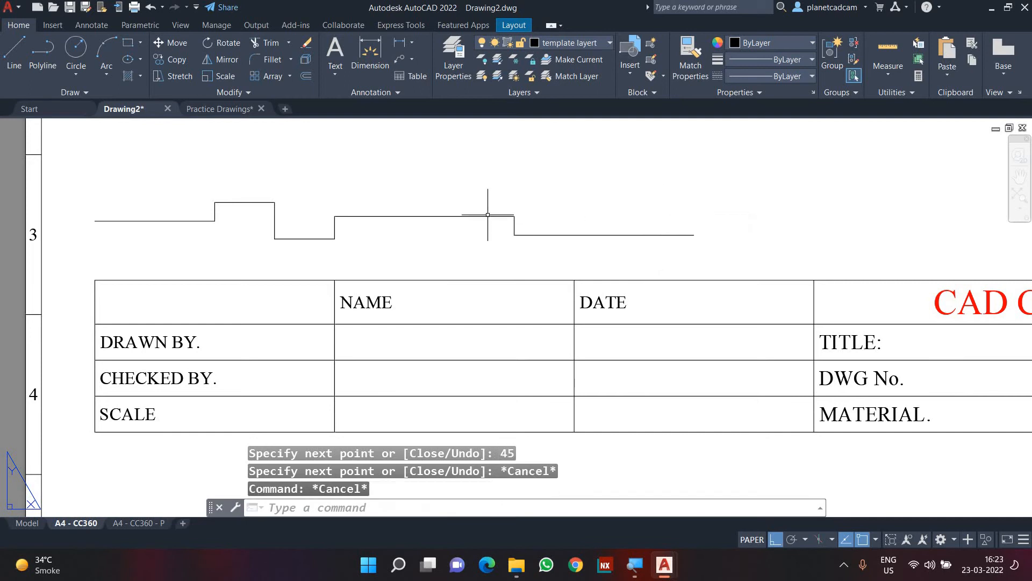
{"action": "key", "text": "Escape"}
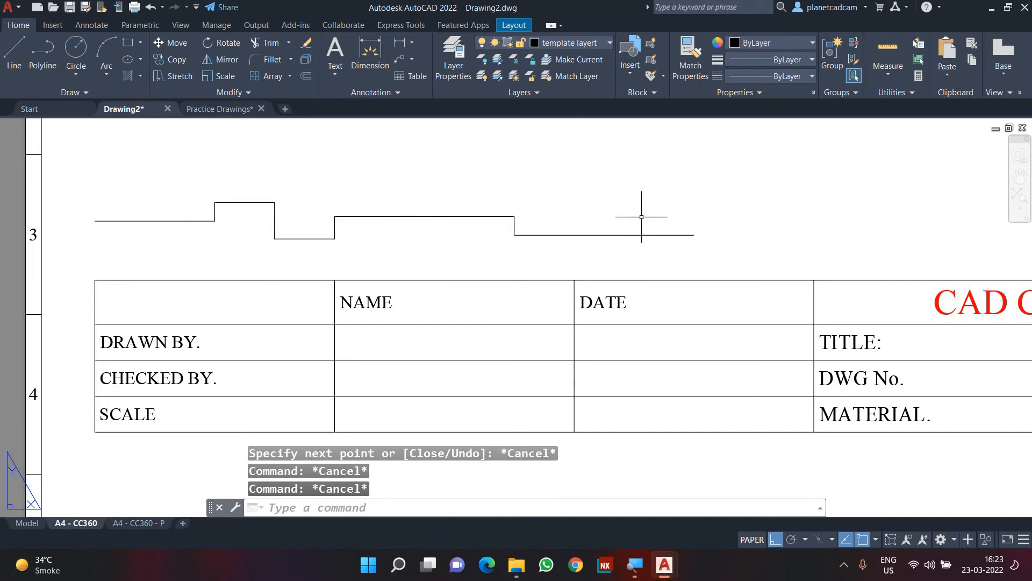
{"action": "scroll", "coordinate": [641, 217], "scroll_direction": "down", "scroll_amount": 3}
{"action": "scroll", "coordinate": [653, 220], "scroll_direction": "up", "scroll_amount": 3}
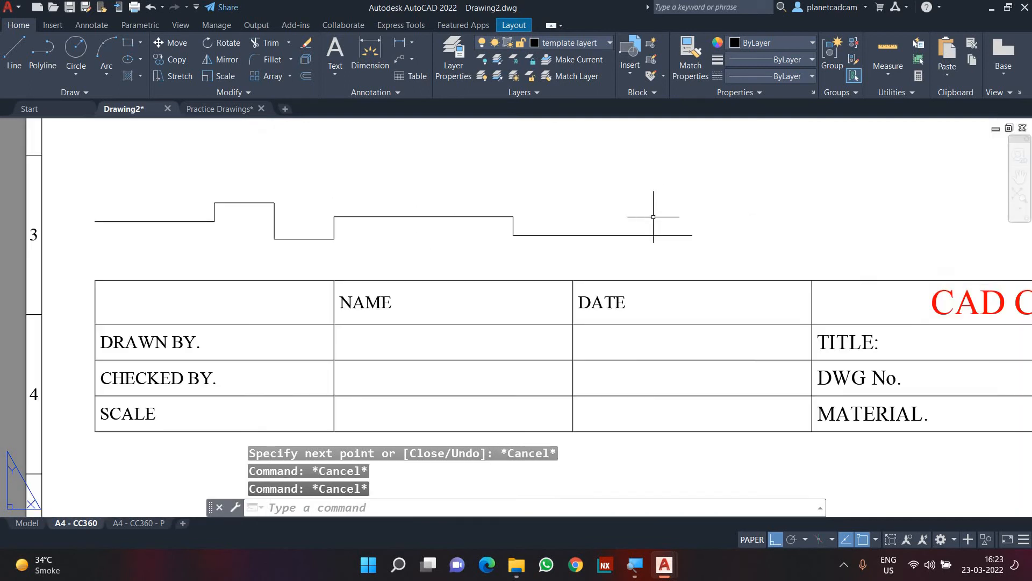
{"action": "left_click", "coordinate": [595, 268]}
{"action": "left_click", "coordinate": [546, 296]}
{"action": "scroll", "coordinate": [545, 296], "scroll_direction": "down", "scroll_amount": 4}
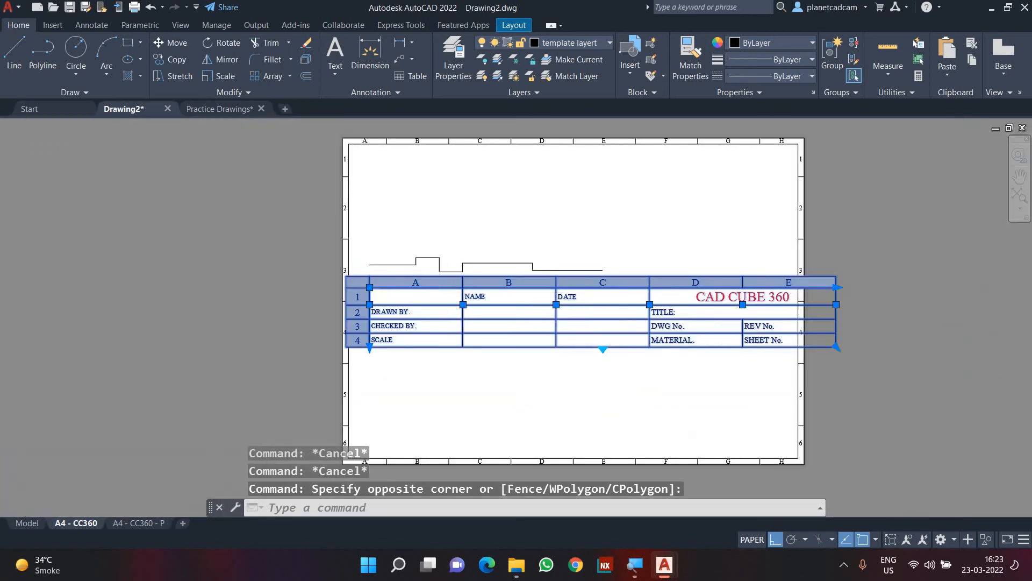
{"action": "scroll", "coordinate": [446, 288], "scroll_direction": "up", "scroll_amount": 4}
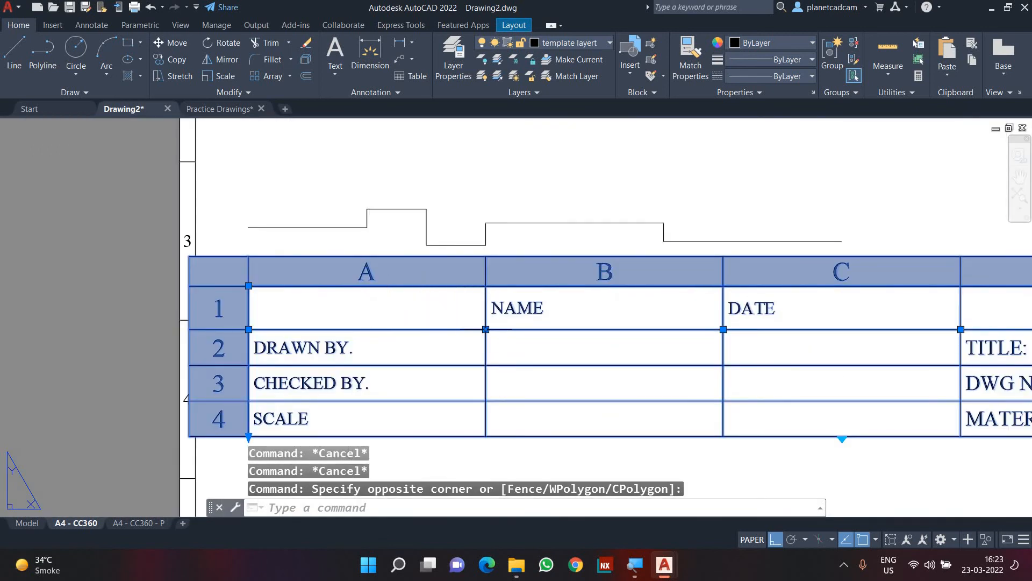
{"action": "key", "text": "Escape"}
{"action": "key", "text": "Escape"}
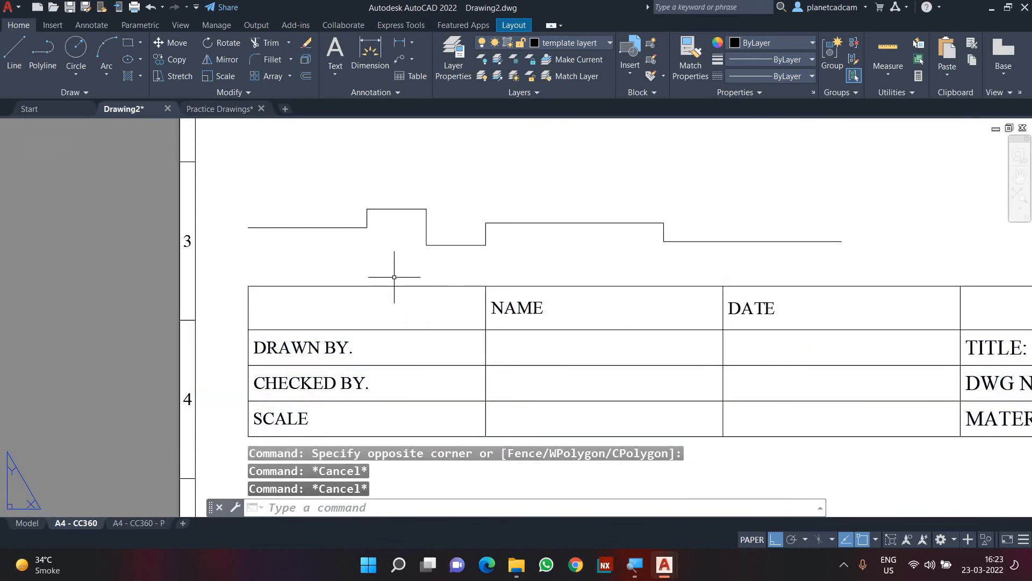
Try narrowing column A to the end of the first guide segment with the table grips, and undo the grip edits
{"action": "left_click", "coordinate": [394, 277]}
{"action": "left_click", "coordinate": [358, 290]}
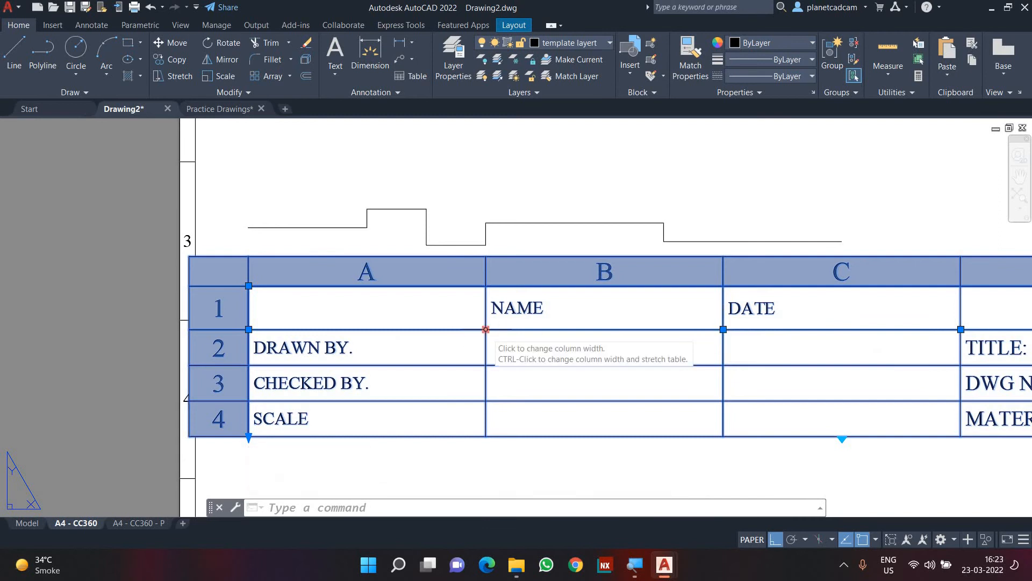
{"action": "left_click", "coordinate": [486, 329]}
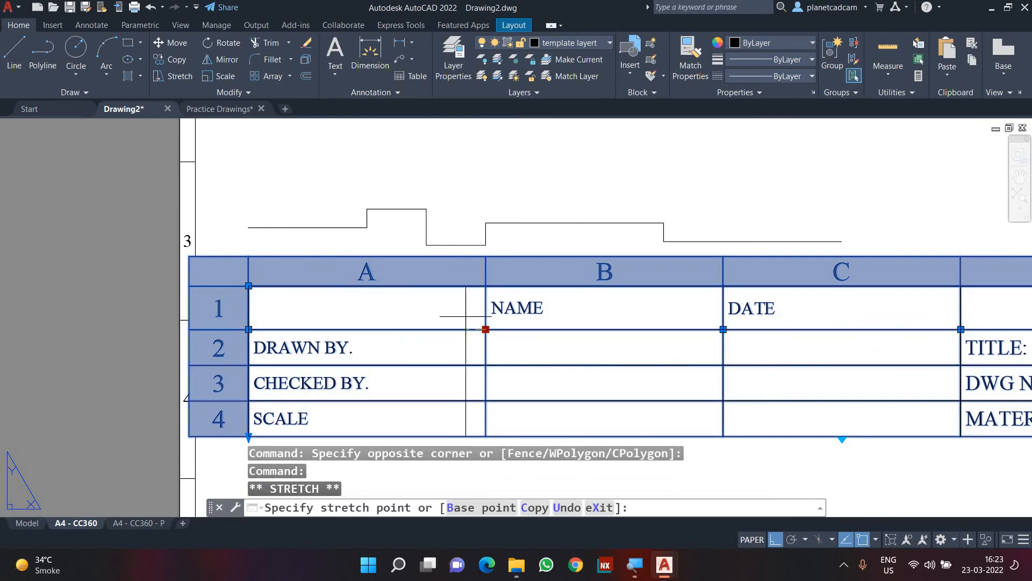
{"action": "left_click", "coordinate": [364, 233]}
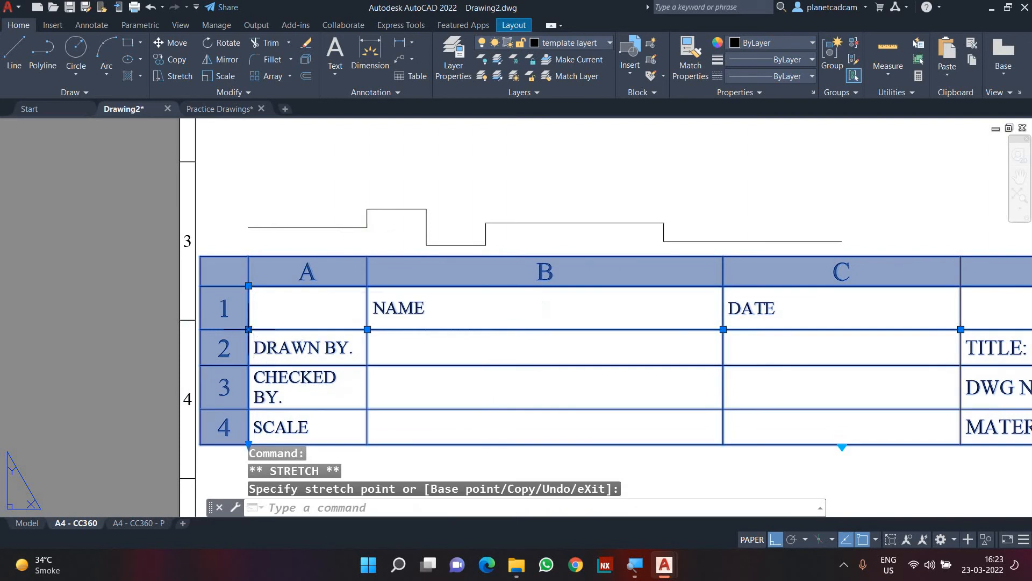
{"action": "left_click", "coordinate": [248, 329]}
{"action": "left_click", "coordinate": [249, 228]}
{"action": "key", "text": "ctrl+z"}
{"action": "key", "text": "ctrl+z"}
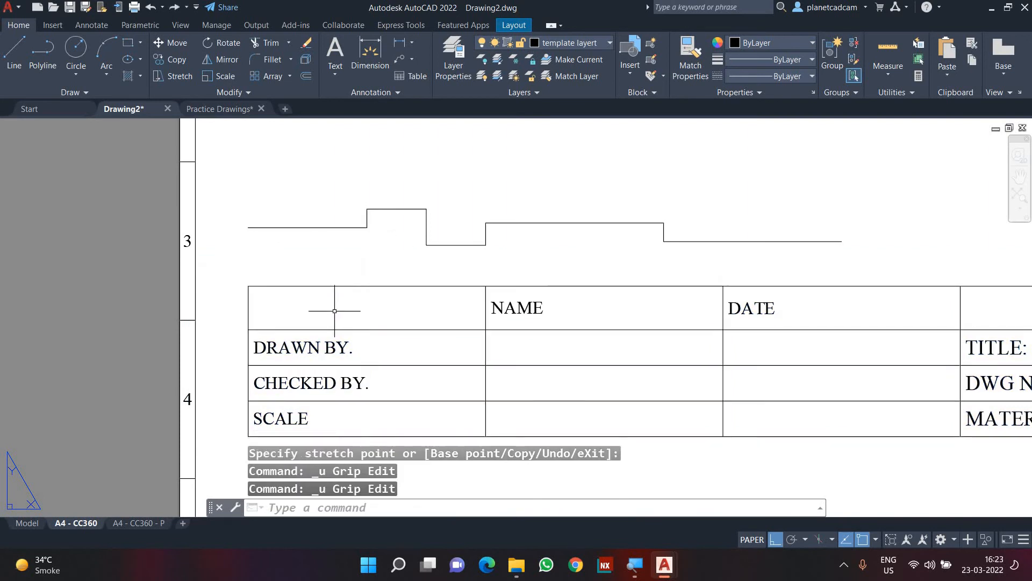
{"action": "left_click", "coordinate": [475, 322]}
{"action": "left_click", "coordinate": [419, 345]}
{"action": "key", "text": "Escape"}
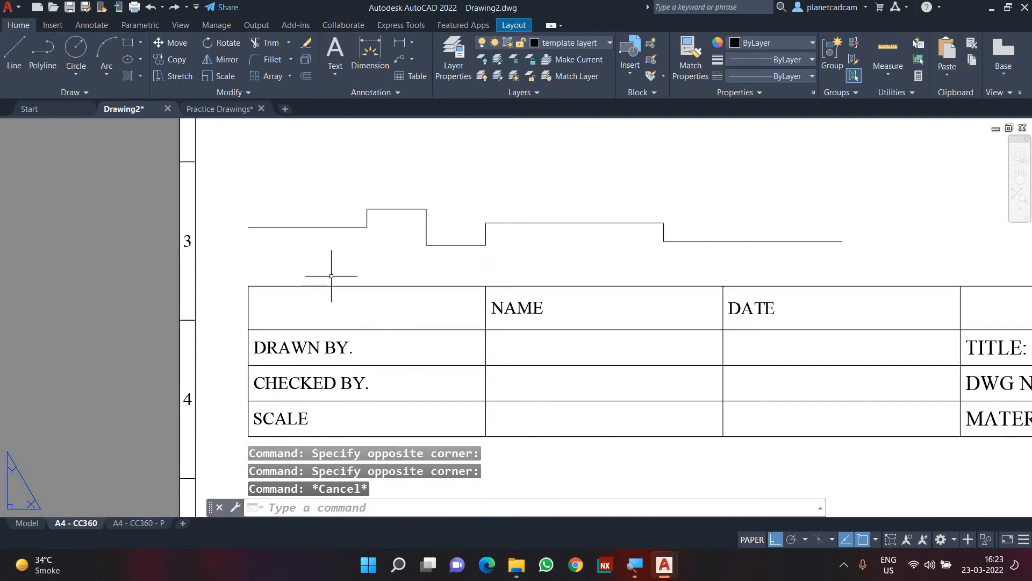
Try moving the table up to the guide line's start and narrowing column A to the first segment, and undo these edits
{"action": "left_click", "coordinate": [329, 274]}
{"action": "left_click", "coordinate": [299, 299]}
{"action": "left_click", "coordinate": [248, 286]}
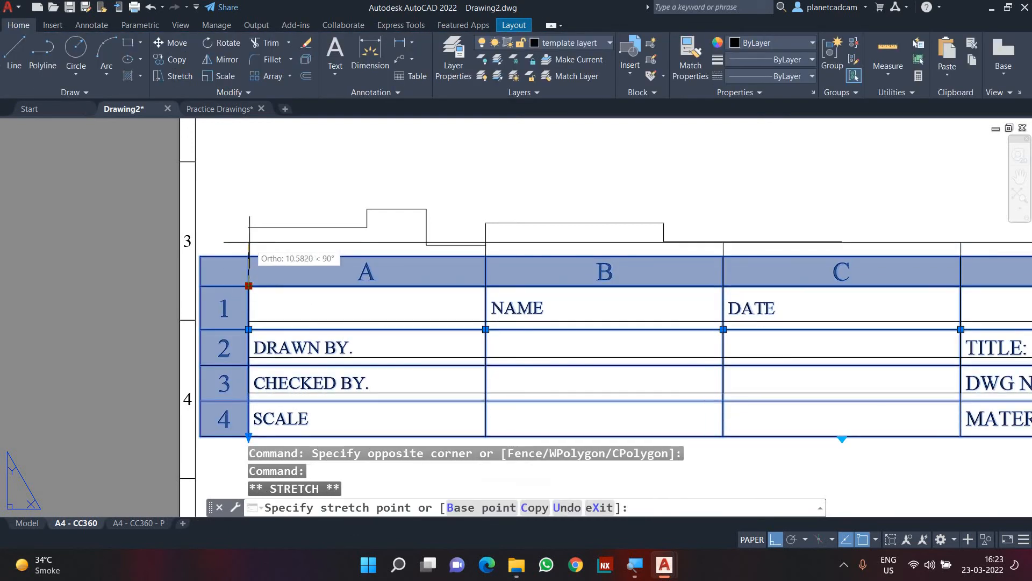
{"action": "left_click", "coordinate": [248, 227]}
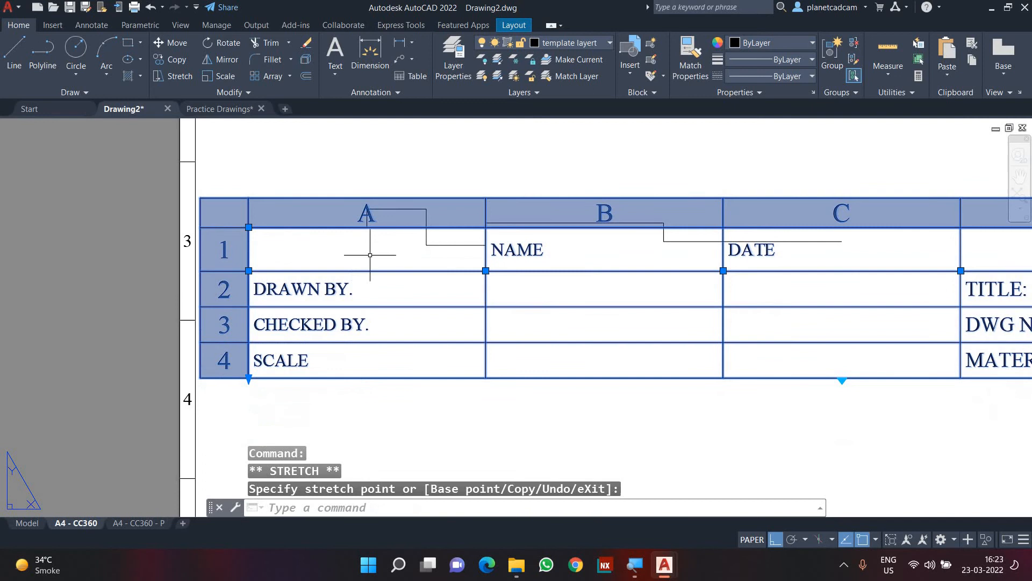
{"action": "left_click", "coordinate": [486, 271]}
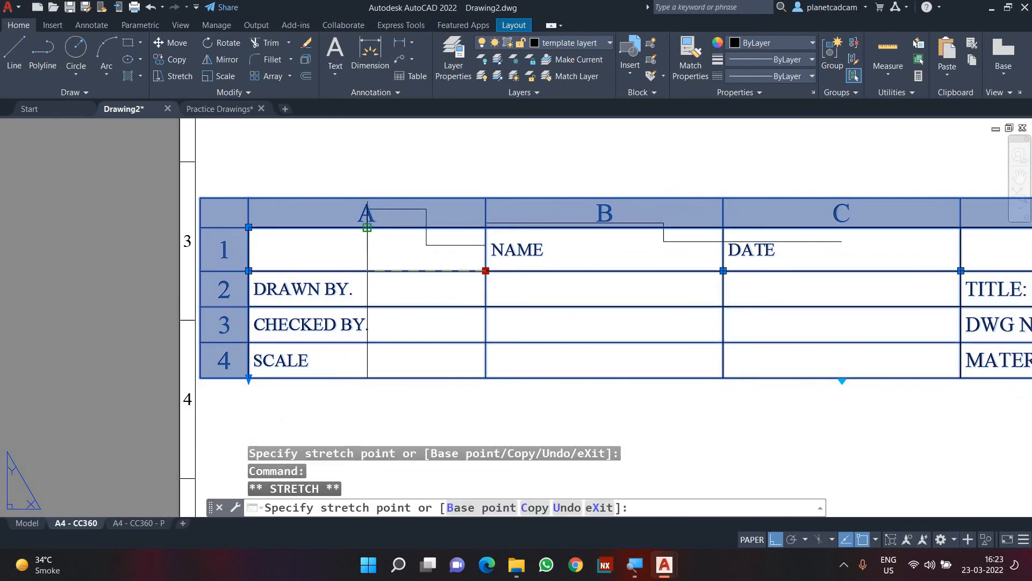
{"action": "left_click", "coordinate": [367, 227]}
{"action": "double_click", "coordinate": [321, 345]}
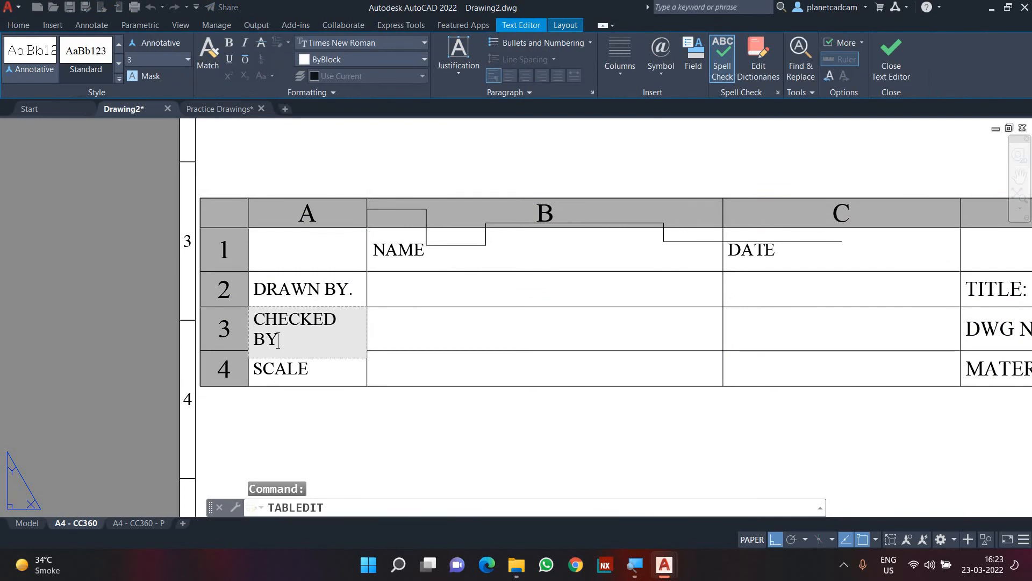
{"action": "left_click", "coordinate": [338, 414]}
{"action": "key", "text": "ctrl+z"}
{"action": "key", "text": "ctrl+z"}
{"action": "key", "text": "ctrl+z"}
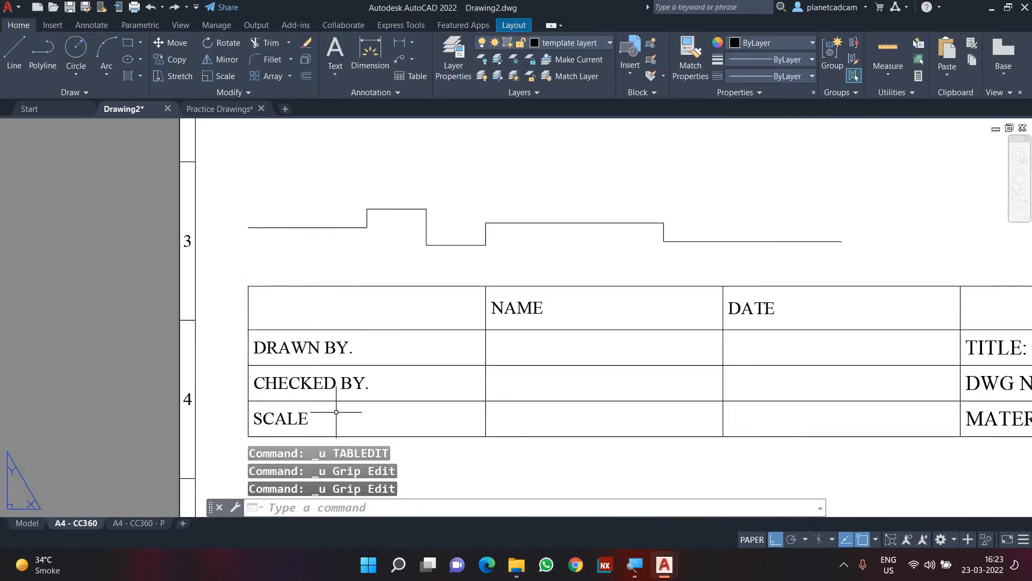
Shorten the CHECKED BY. text in the table's first column to CKD BY
{"action": "double_click", "coordinate": [317, 382]}
{"action": "double_click", "coordinate": [315, 385]}
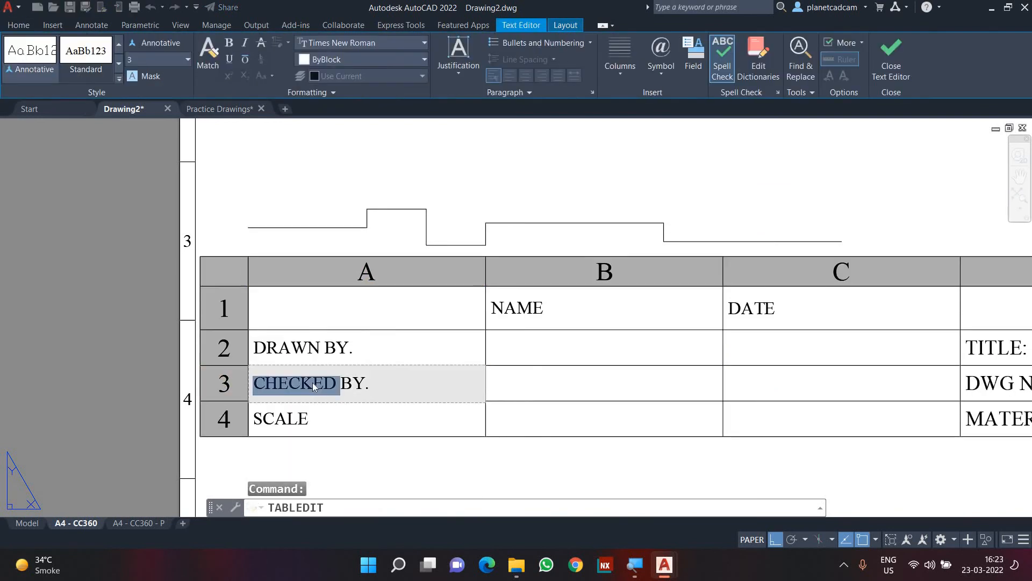
{"action": "left_click_drag", "start_coordinate": [323, 384], "coordinate": [278, 388]}
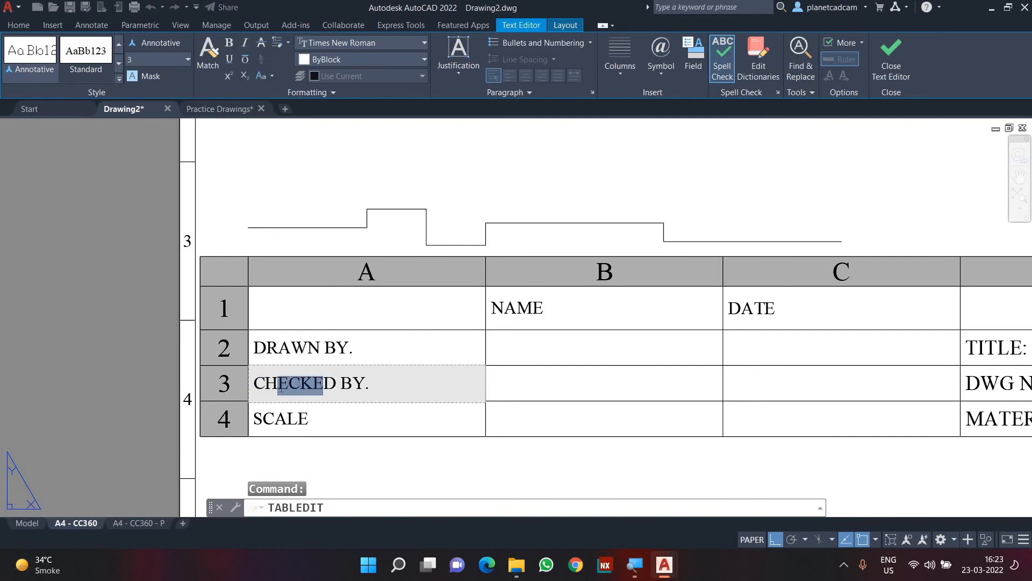
{"action": "left_click", "coordinate": [318, 383]}
{"action": "key", "text": "BackSpace"}
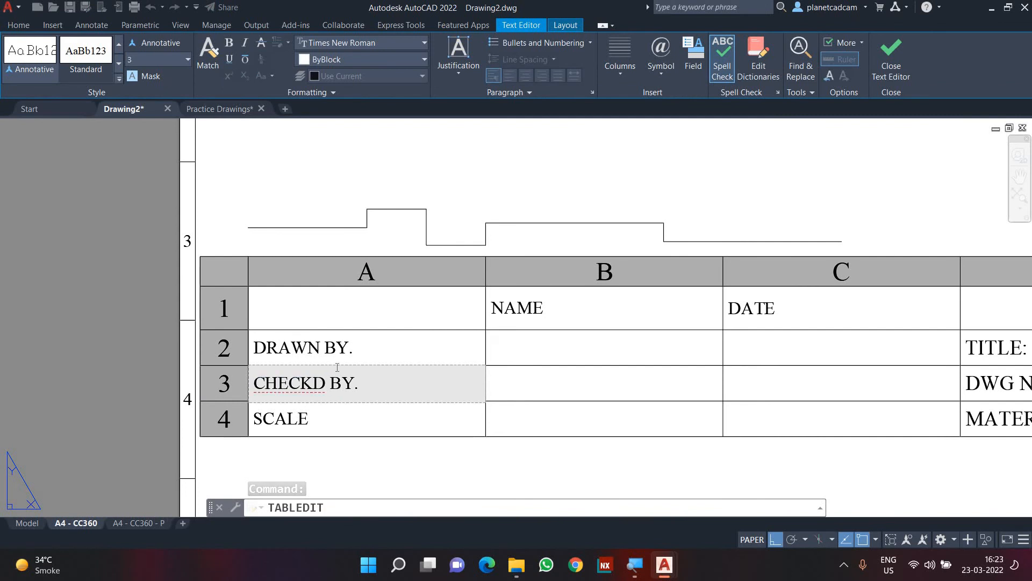
{"action": "key", "text": "Delete"}
{"action": "key", "text": "BackSpace"}
{"action": "key", "text": "BackSpace"}
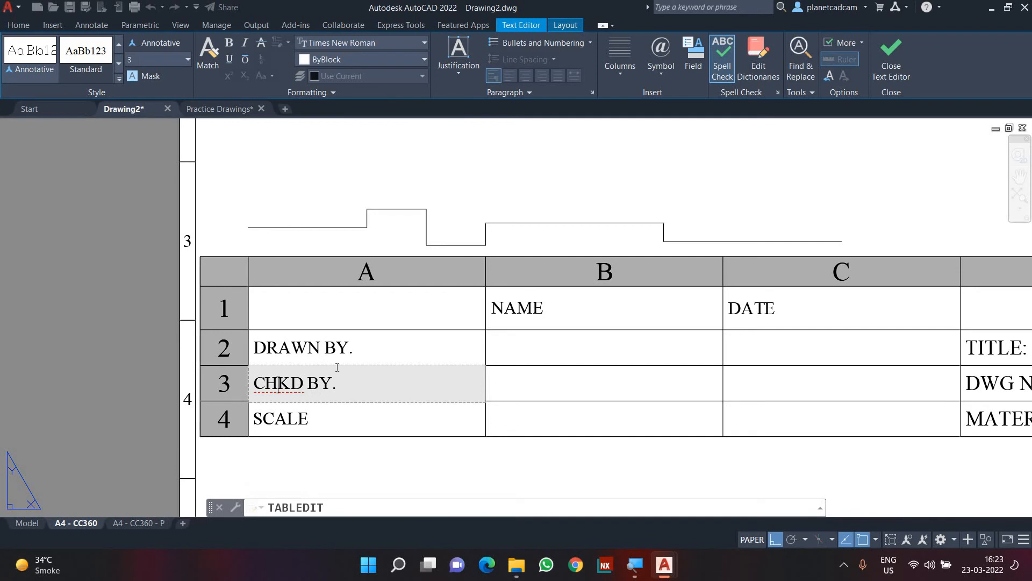
{"action": "left_click", "coordinate": [341, 446]}
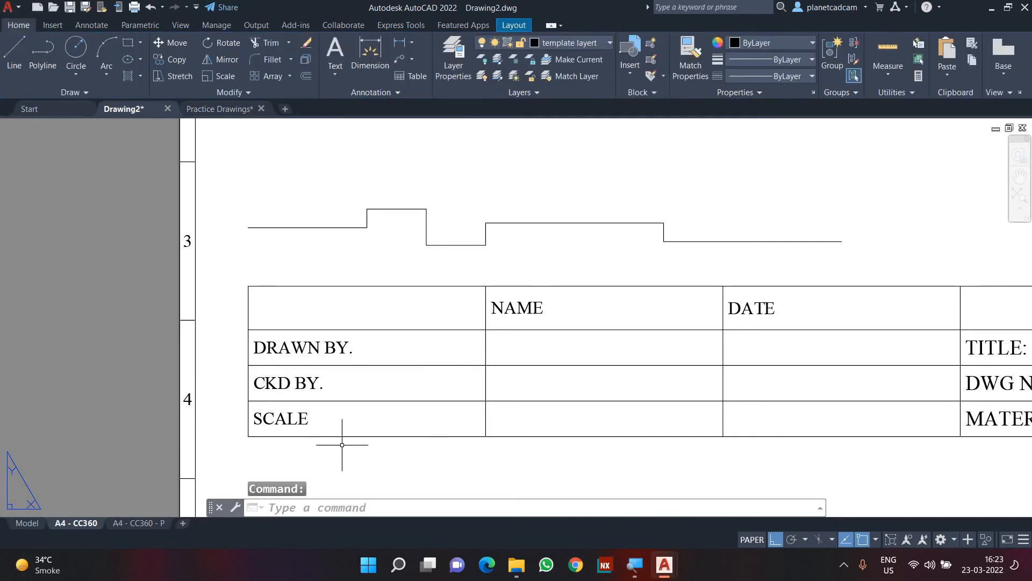
Narrow column A of the table so its right edge aligns with the end of the first guide segment
{"action": "left_click", "coordinate": [403, 461]}
{"action": "left_click", "coordinate": [339, 408]}
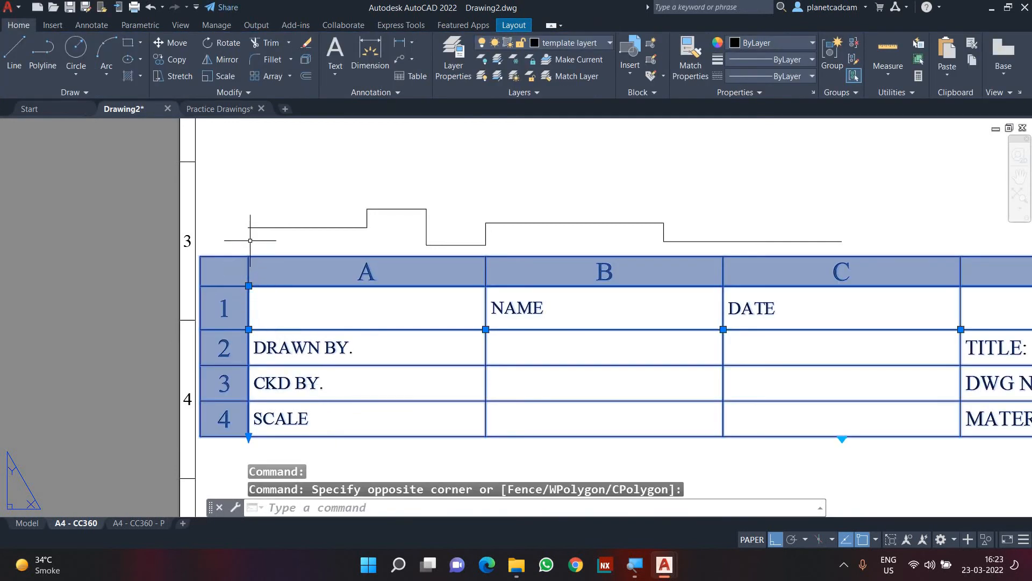
{"action": "left_click", "coordinate": [485, 329]}
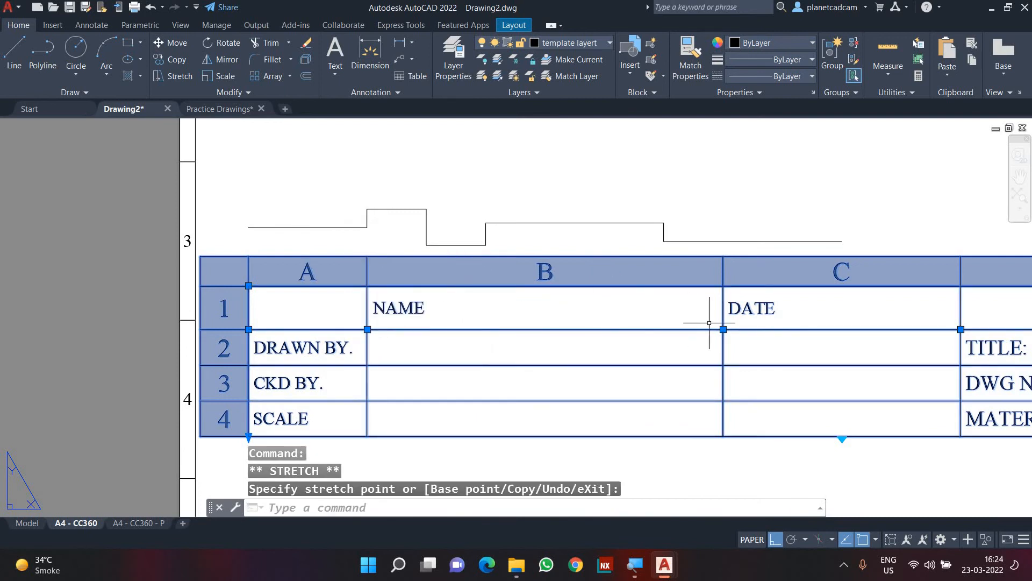
Try narrowing column B to the end of the second guide segment, and undo the grip edit
{"action": "left_click", "coordinate": [427, 243]}
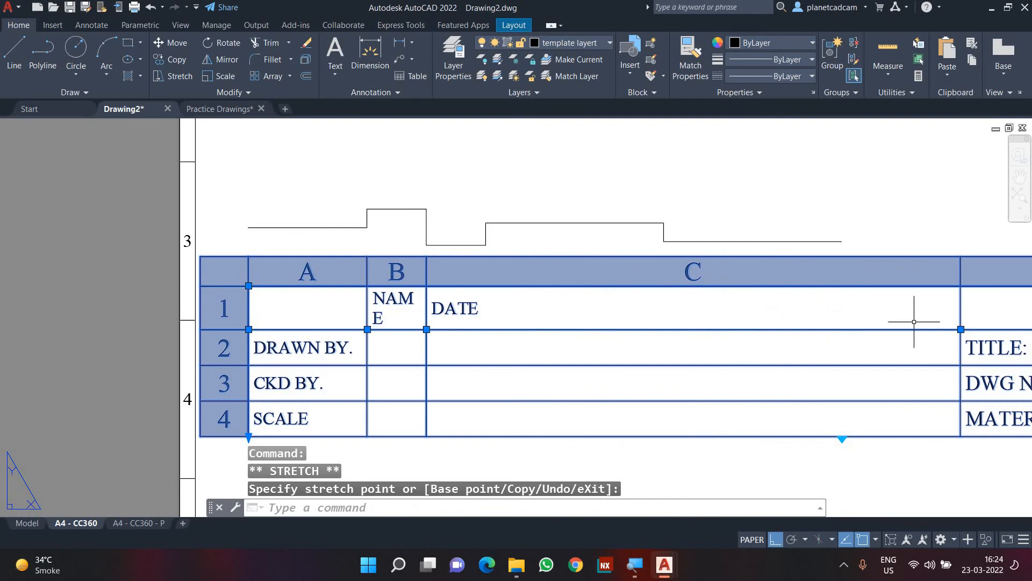
{"action": "key", "text": "ctrl+z"}
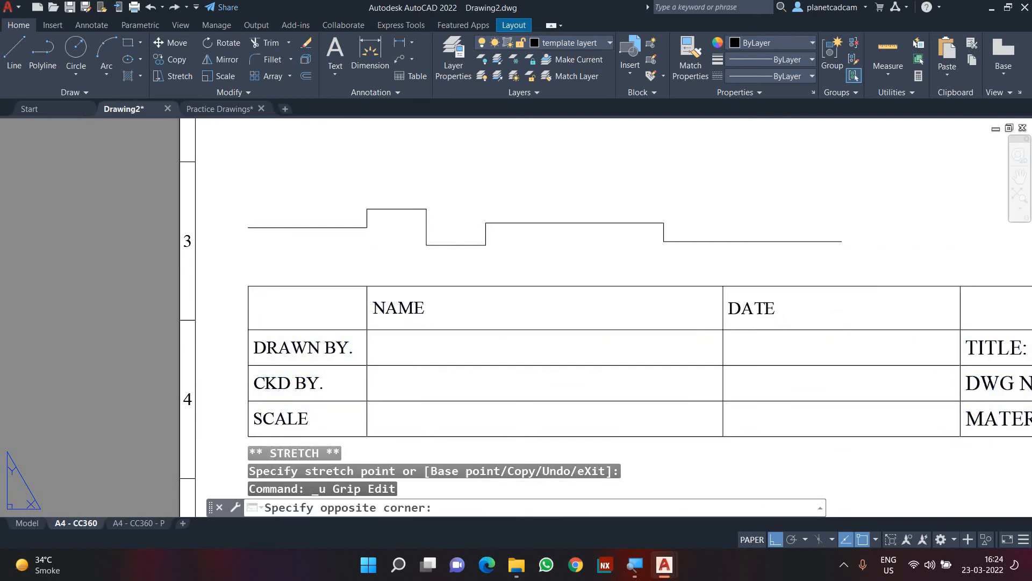
{"action": "left_click", "coordinate": [705, 351]}
{"action": "key", "text": "Escape"}
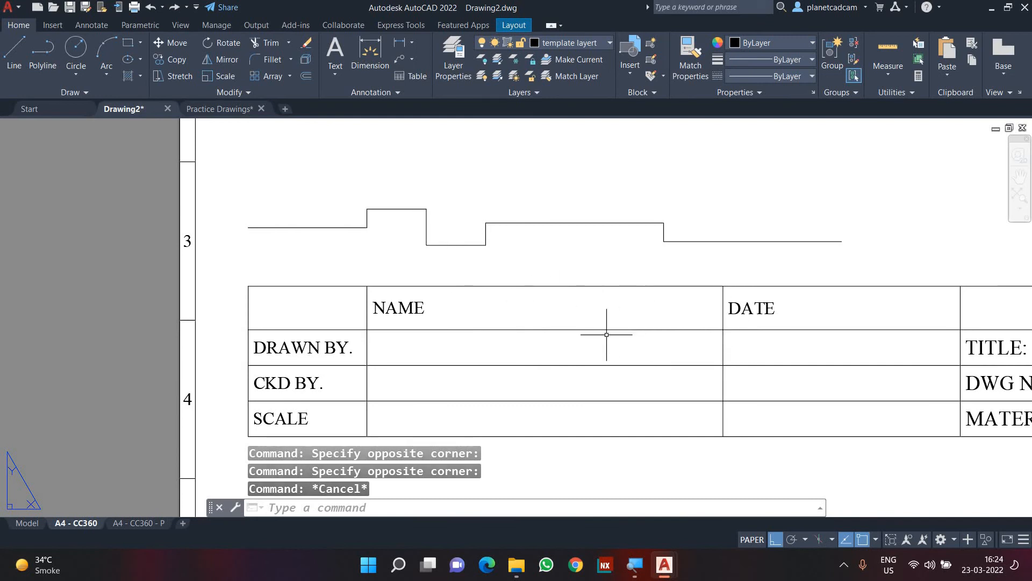
Set the text height of all cells in columns A to C to 2.8 and close the properties
{"action": "type", "text": "P"}
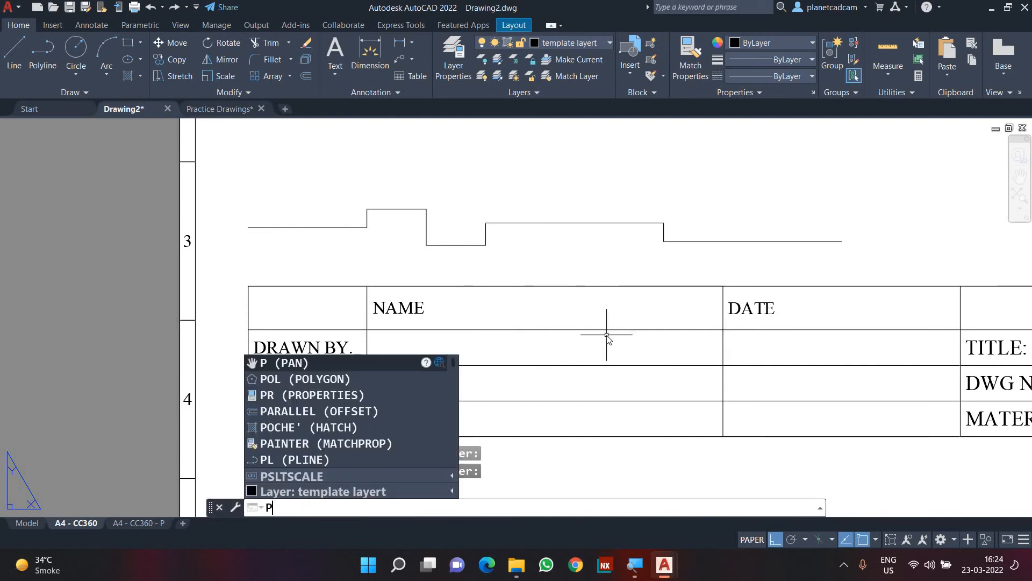
{"action": "type", "text": "R"}
{"action": "key", "text": "Return"}
{"action": "scroll", "coordinate": [606, 334], "scroll_direction": "down", "scroll_amount": 2}
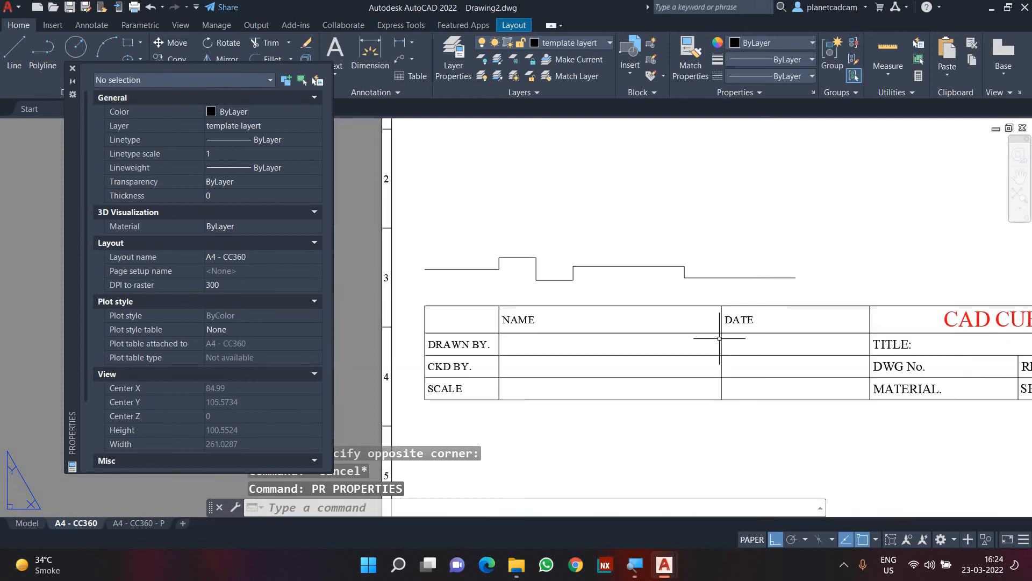
{"action": "left_click", "coordinate": [782, 314]}
{"action": "left_click", "coordinate": [471, 393]}
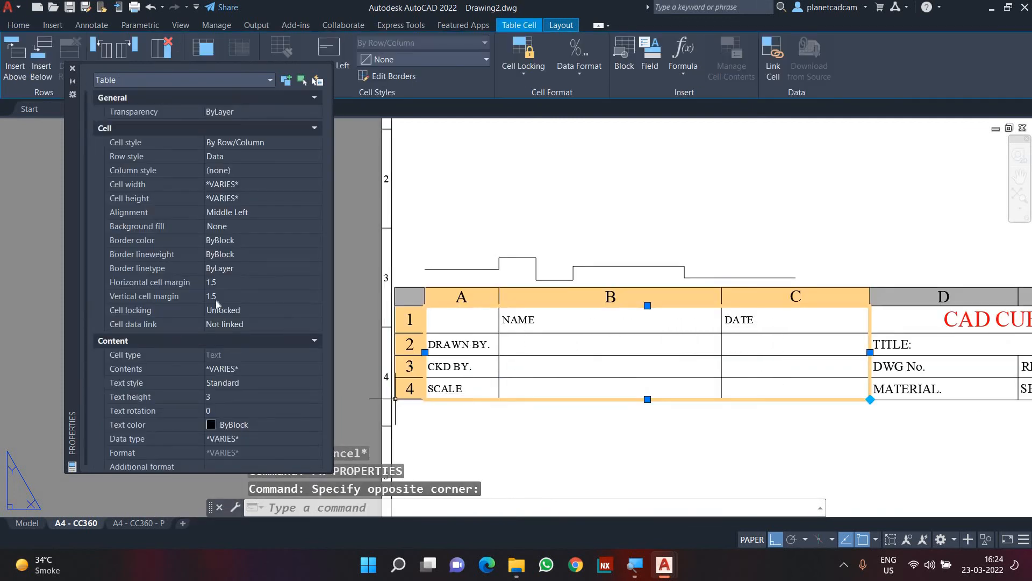
{"action": "left_click", "coordinate": [215, 399]}
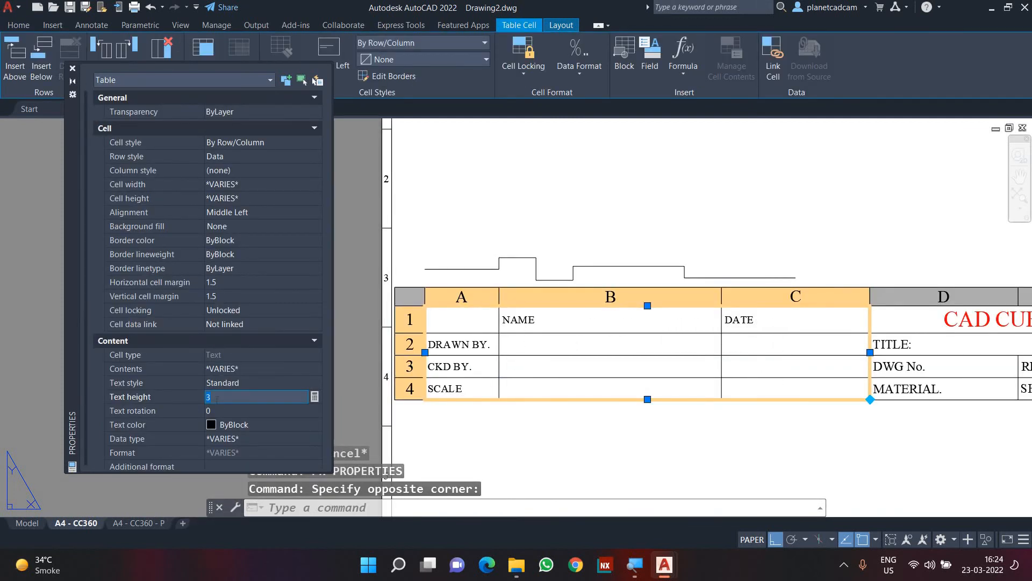
{"action": "type", "text": "2.8"}
{"action": "key", "text": "Return"}
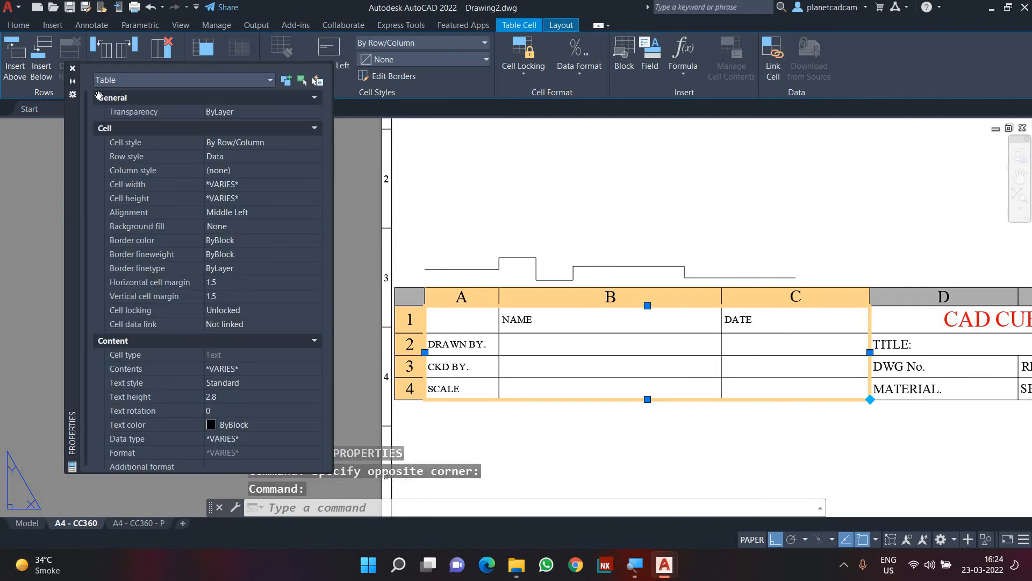
{"action": "left_click", "coordinate": [73, 69]}
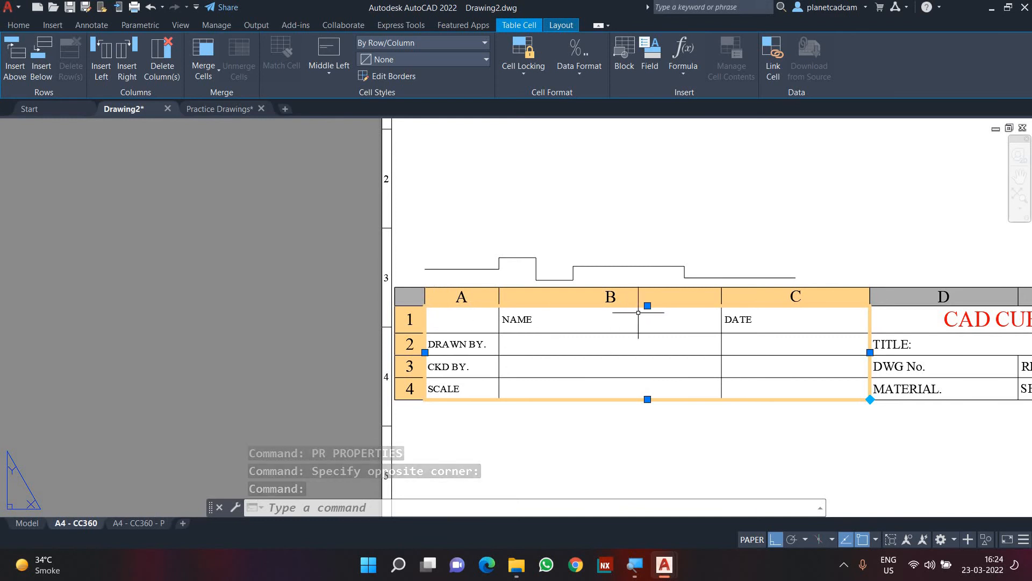
{"action": "key", "text": "Escape"}
Try narrowing column B to the 15-unit guide run again with the smaller text, and undo the grip edit
{"action": "left_click", "coordinate": [650, 295]}
{"action": "left_click", "coordinate": [630, 311]}
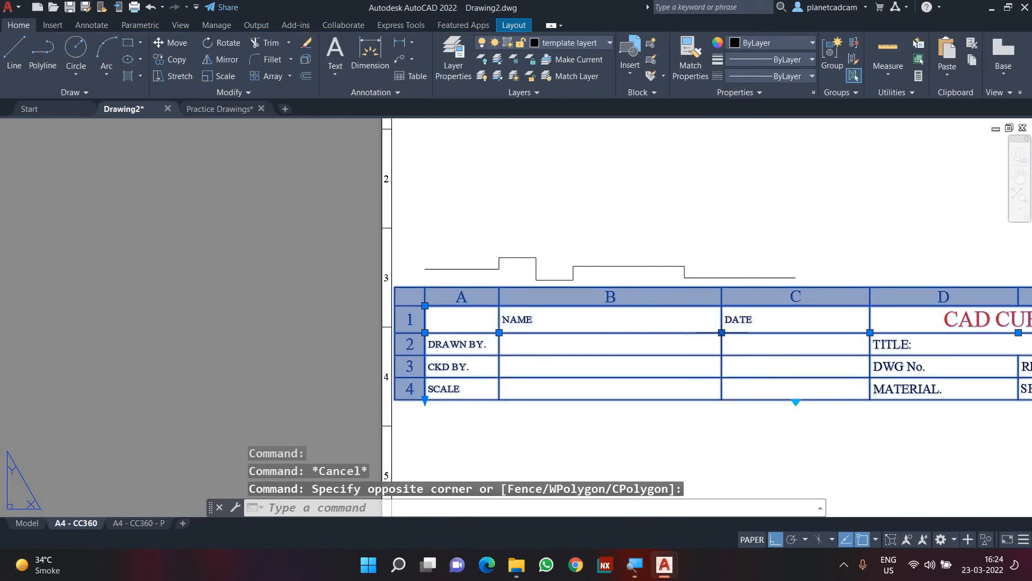
{"action": "left_click", "coordinate": [722, 332]}
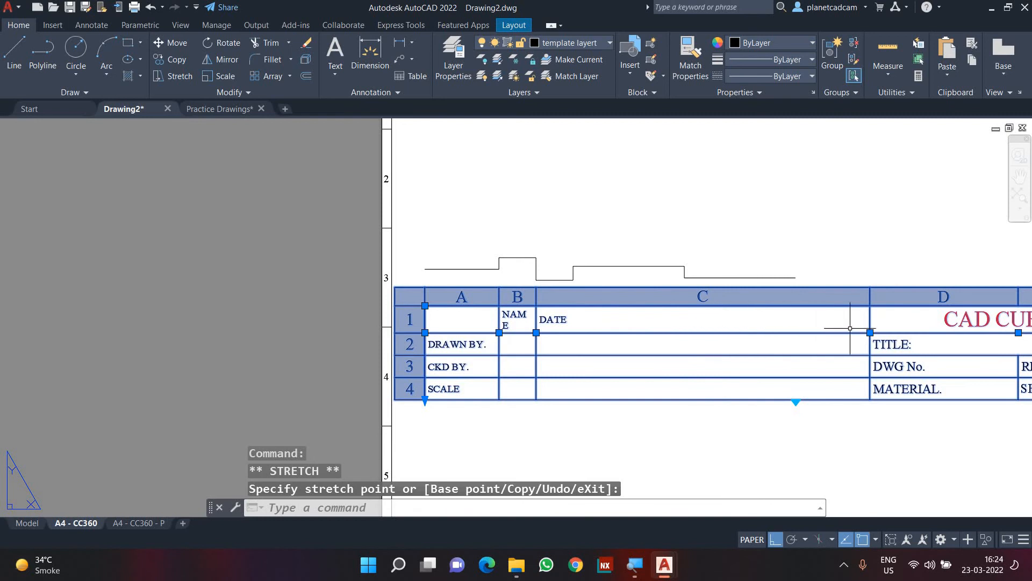
{"action": "key", "text": "ctrl+z"}
{"action": "scroll", "coordinate": [696, 325], "scroll_direction": "up", "scroll_amount": 2}
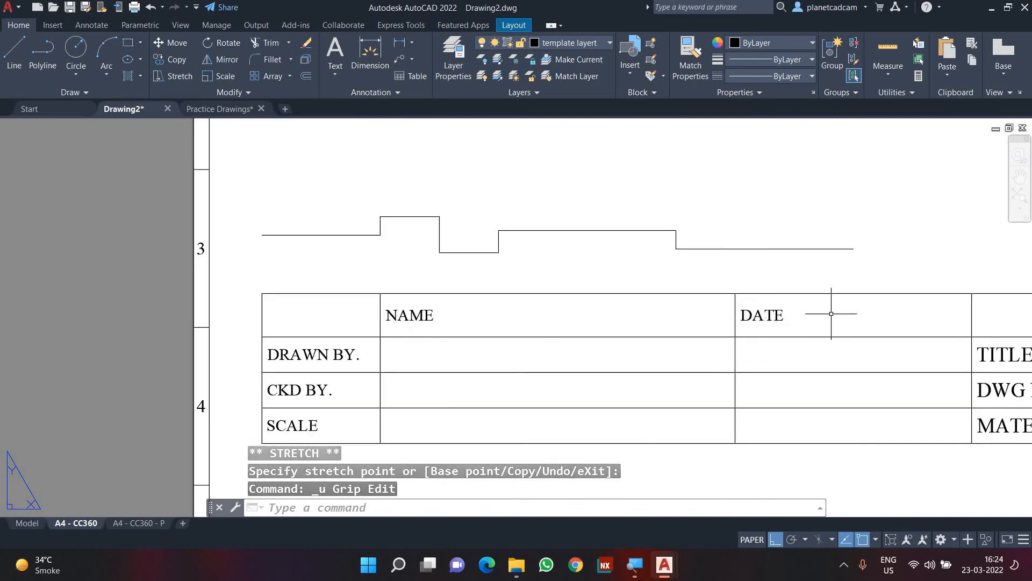
{"action": "left_click_drag", "start_coordinate": [830, 313], "coordinate": [334, 425]}
{"action": "key", "text": "Escape"}
Change the font of the template style text style to Verdana, apply it, and regenerate the layout
{"action": "type", "text": "s"}
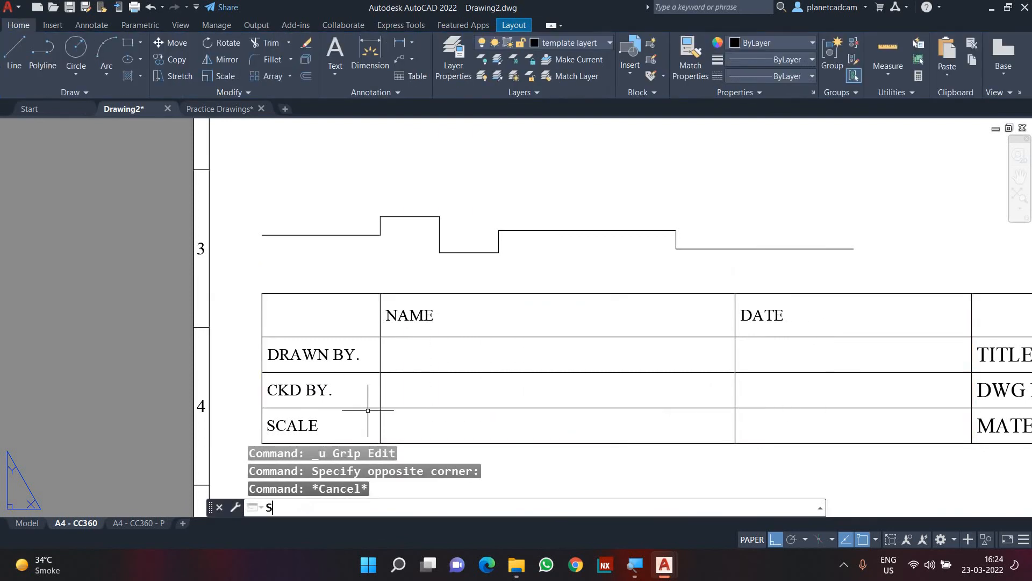
{"action": "type", "text": "t"}
{"action": "key", "text": "Return"}
{"action": "left_click", "coordinate": [492, 216]}
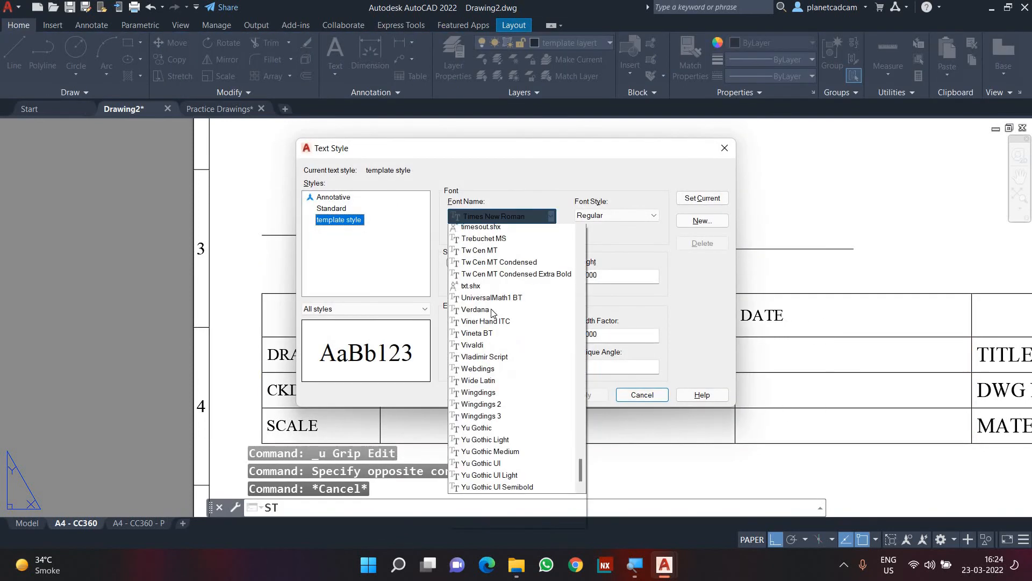
{"action": "left_click", "coordinate": [486, 395]}
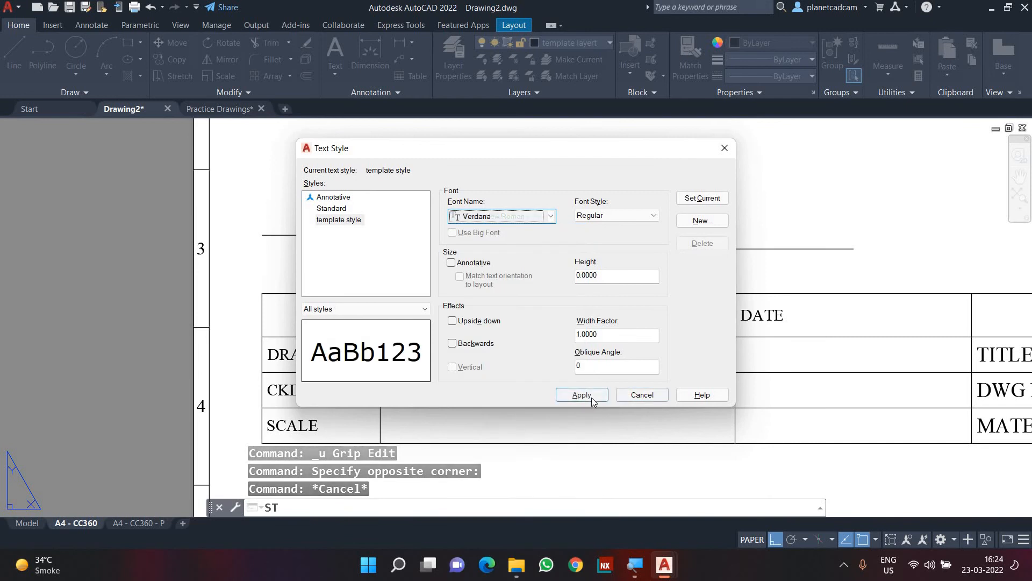
{"action": "left_click", "coordinate": [635, 395]}
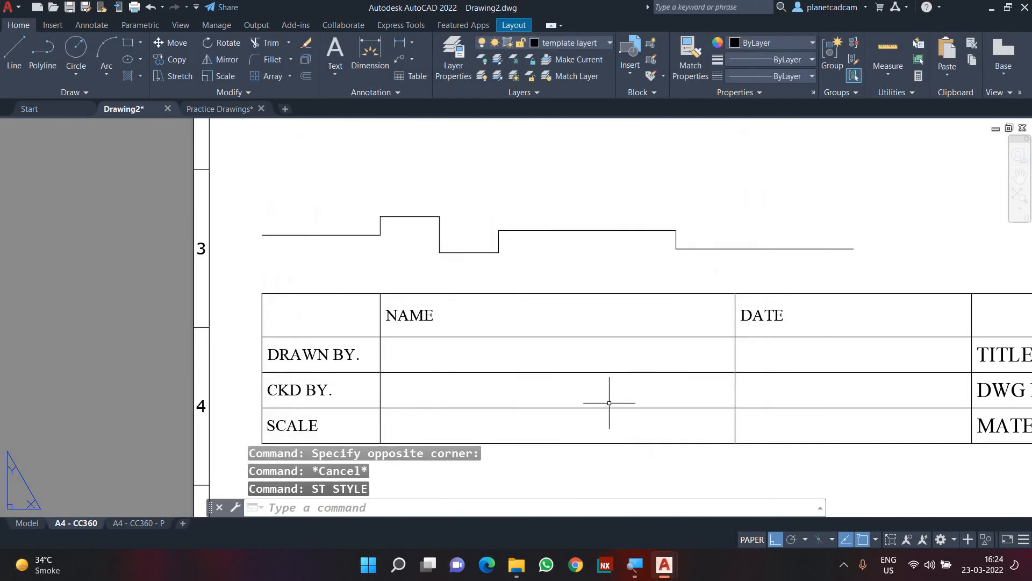
{"action": "type", "text": "re"}
{"action": "key", "text": "Return"}
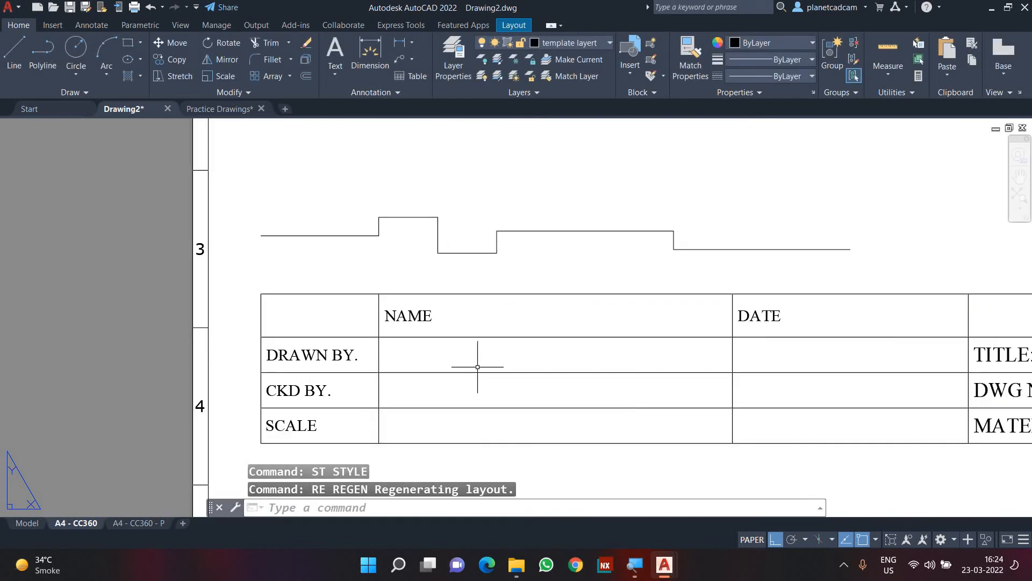
Change the font of the Standard text style to Verdana and apply it
{"action": "type", "text": "sa"}
{"action": "key", "text": "Escape"}
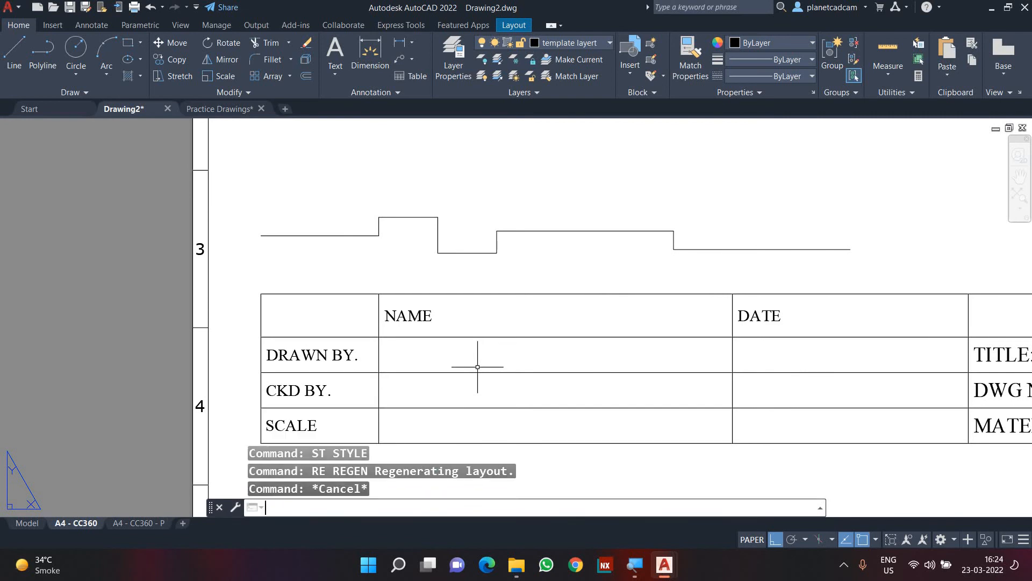
{"action": "key", "text": "Return"}
{"action": "left_click", "coordinate": [330, 209]}
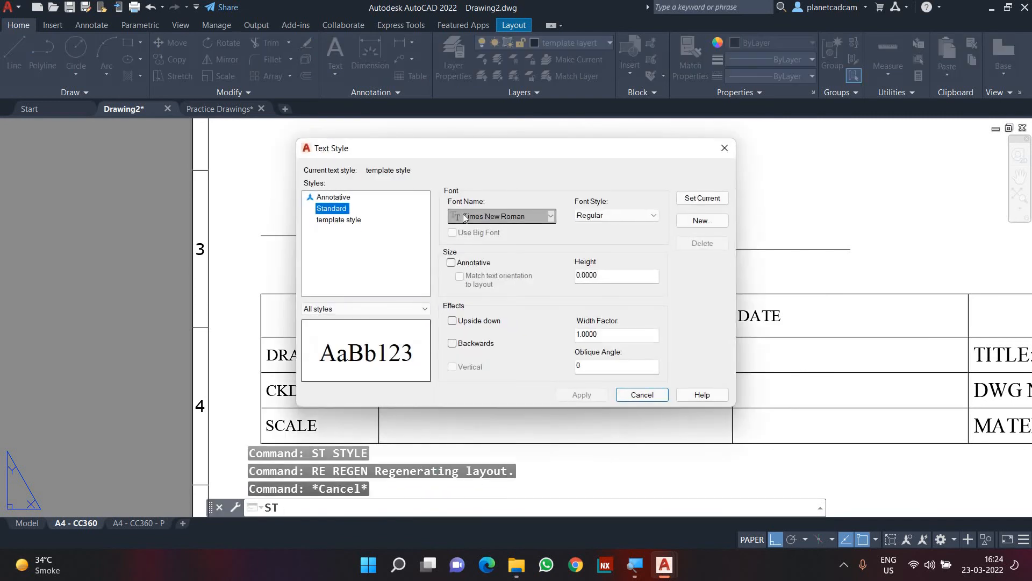
{"action": "left_click", "coordinate": [467, 216]}
{"action": "left_click", "coordinate": [473, 396]}
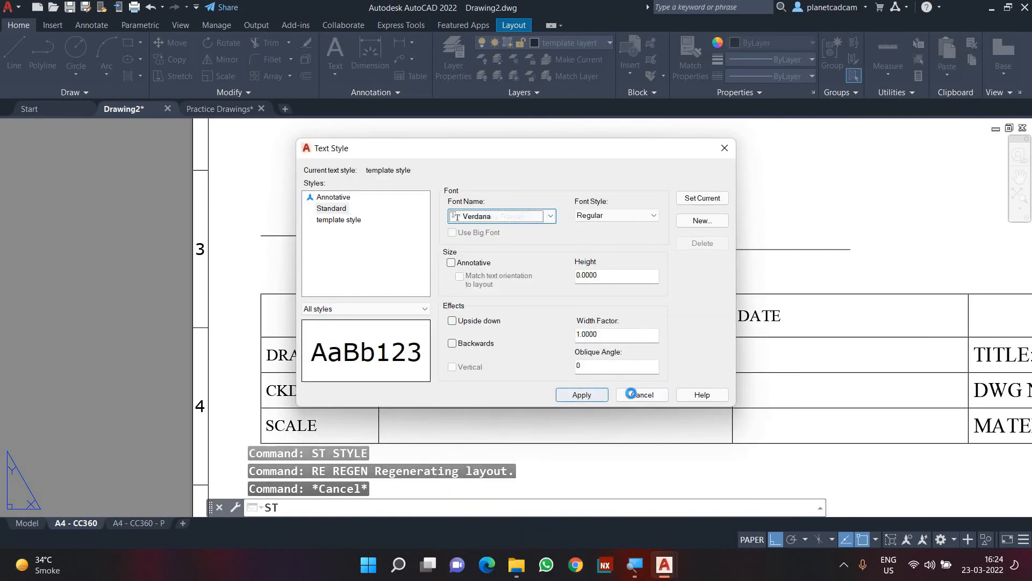
{"action": "left_click", "coordinate": [584, 395]}
{"action": "left_click", "coordinate": [635, 394]}
{"action": "key", "text": "Escape"}
{"action": "key", "text": "Escape"}
Narrow table columns B and C to match the second and third runs of the stepped guide line
{"action": "left_click", "coordinate": [741, 330]}
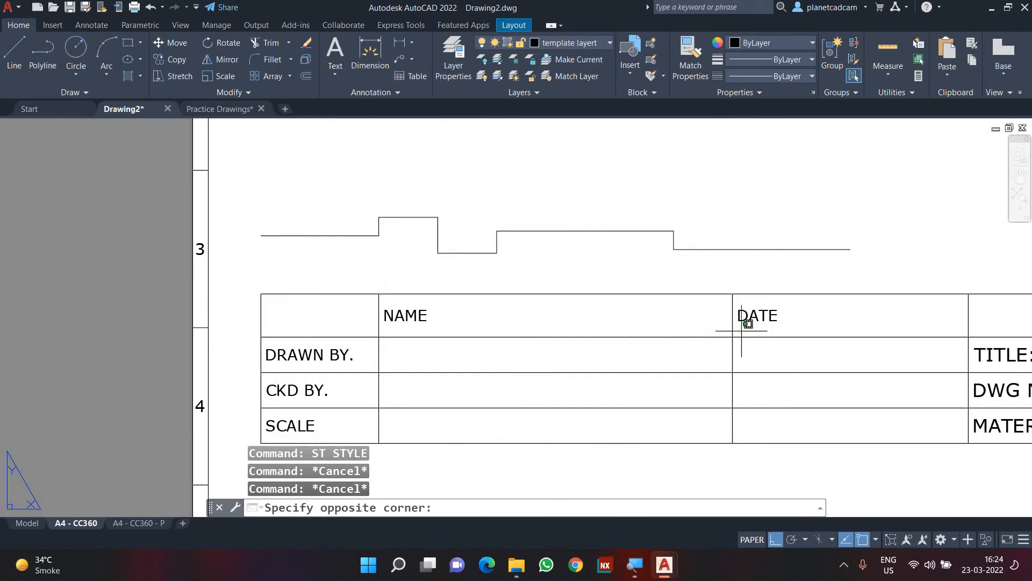
{"action": "left_click", "coordinate": [714, 352]}
{"action": "key", "text": "Escape"}
{"action": "key", "text": "Escape"}
{"action": "left_click", "coordinate": [708, 318]}
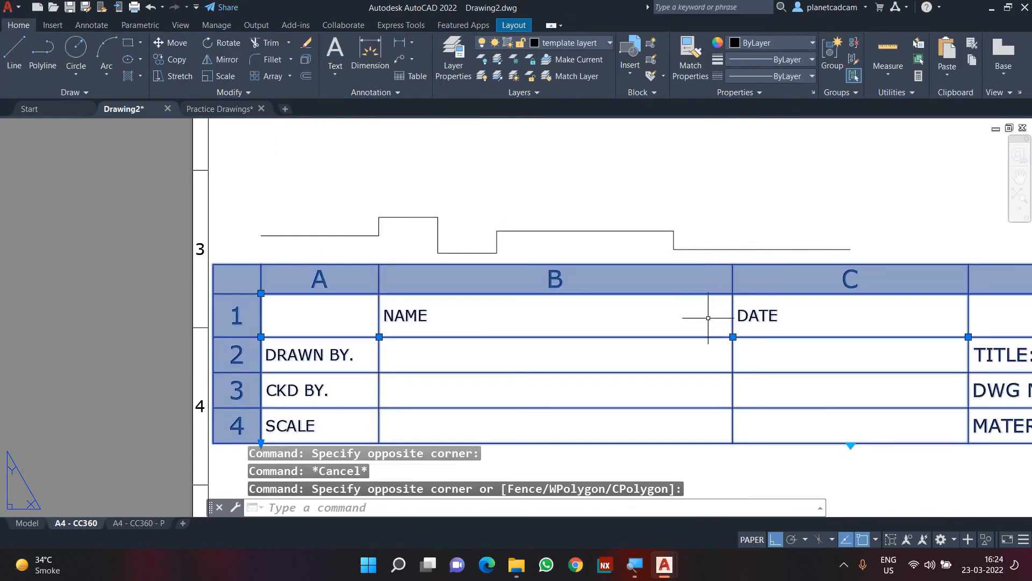
{"action": "left_click", "coordinate": [733, 336]}
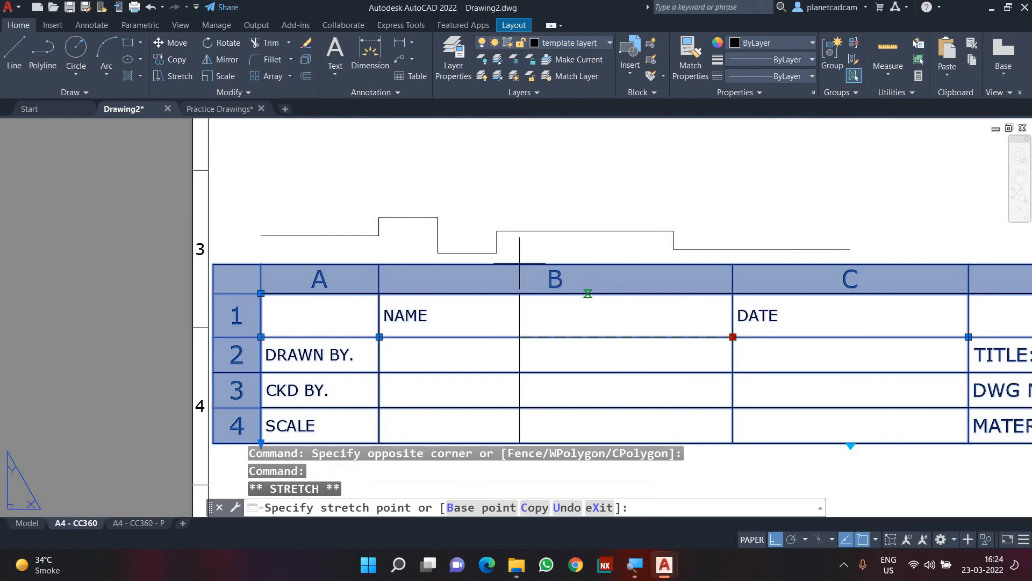
{"action": "left_click", "coordinate": [437, 253]}
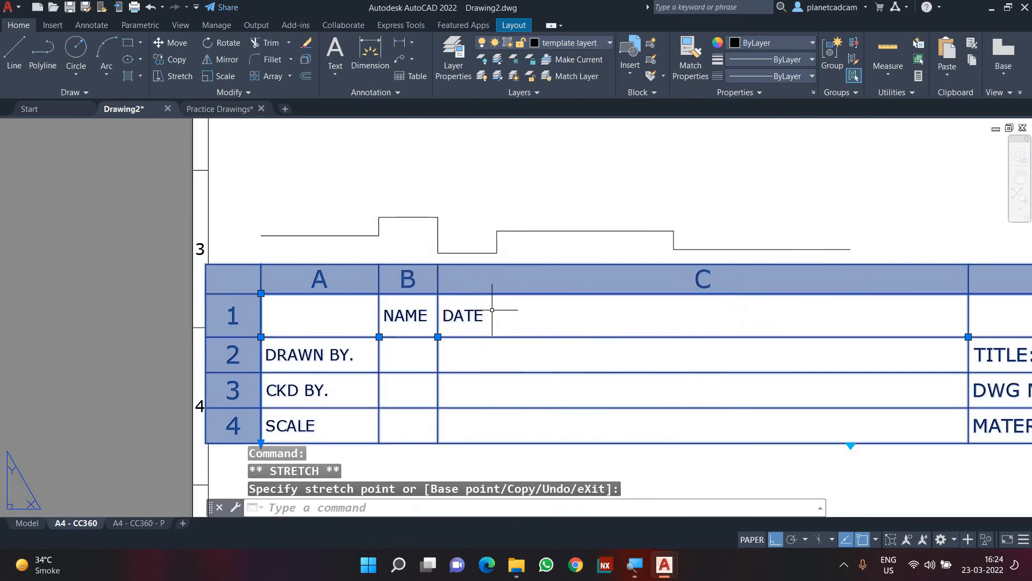
{"action": "left_click", "coordinate": [967, 337]}
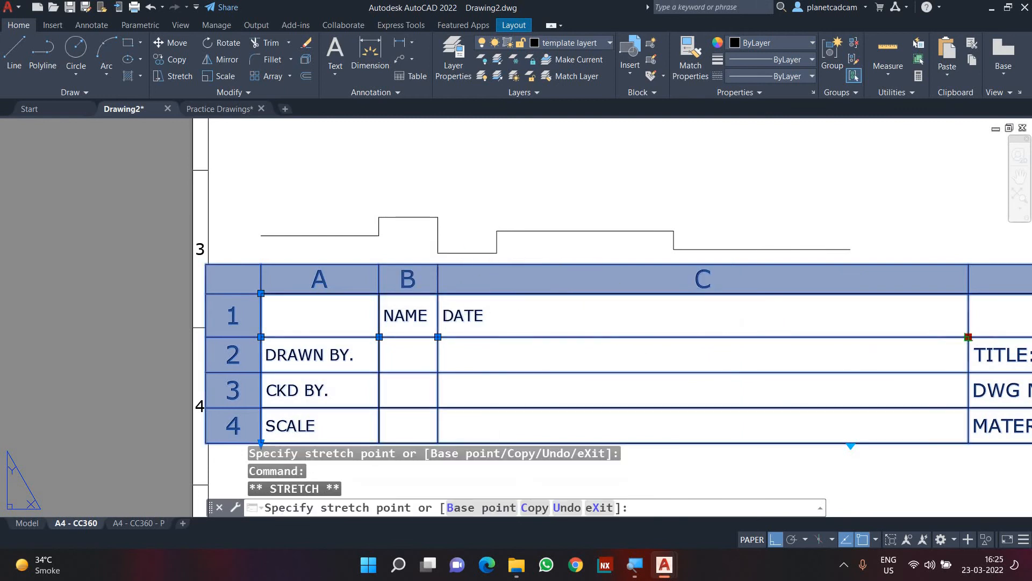
{"action": "left_click", "coordinate": [497, 253]}
Narrow table columns D and E to match the last two runs of the stepped guide line, and deselect the table
{"action": "scroll", "coordinate": [640, 338], "scroll_direction": "down", "scroll_amount": 2}
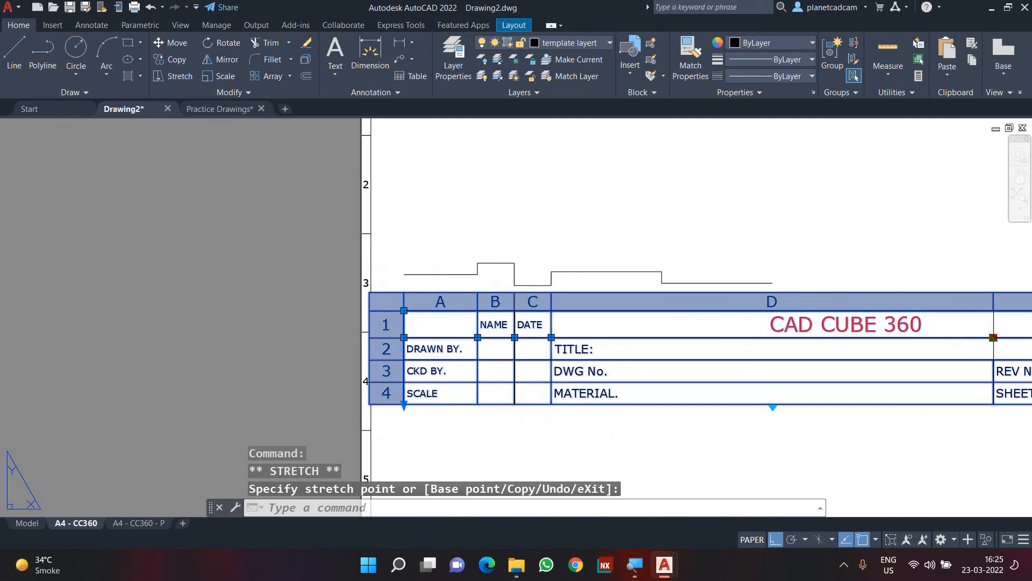
{"action": "left_click", "coordinate": [662, 283]}
{"action": "scroll", "coordinate": [664, 356], "scroll_direction": "down", "scroll_amount": 2}
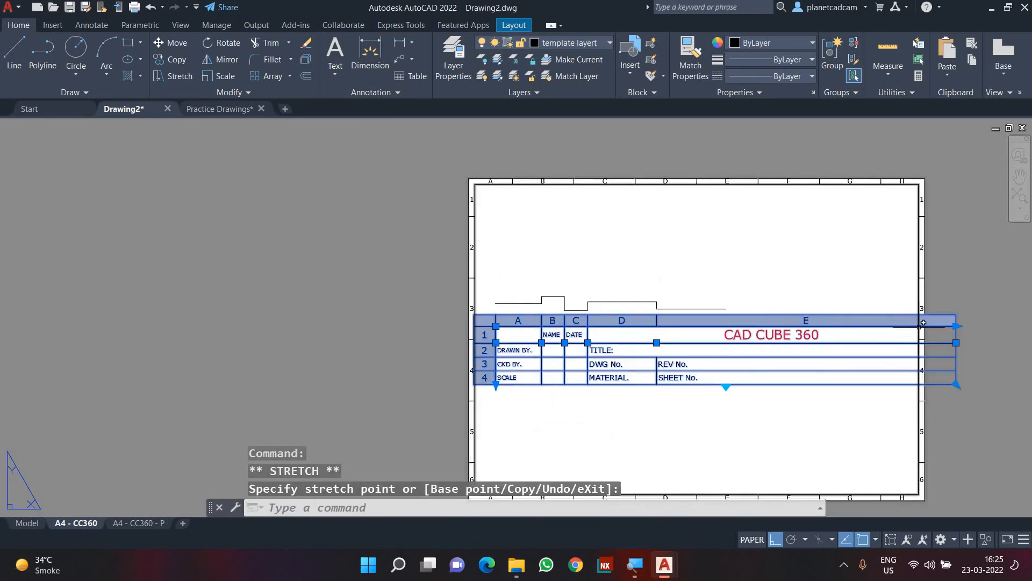
{"action": "left_click", "coordinate": [956, 342]}
{"action": "scroll", "coordinate": [743, 325], "scroll_direction": "up", "scroll_amount": 4}
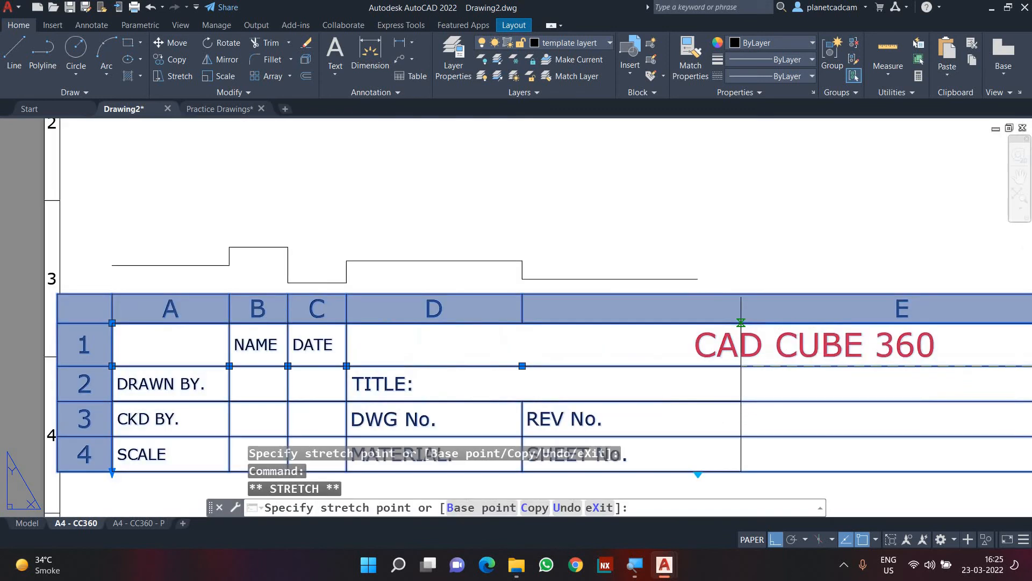
{"action": "left_click", "coordinate": [697, 278]}
{"action": "key", "text": "Escape"}
{"action": "scroll", "coordinate": [646, 396], "scroll_direction": "down", "scroll_amount": 2}
{"action": "middle_click_drag", "start_coordinate": [636, 393], "coordinate": [672, 270]}
{"action": "scroll", "coordinate": [660, 272], "scroll_direction": "down", "scroll_amount": 2}
{"action": "scroll", "coordinate": [589, 241], "scroll_direction": "up", "scroll_amount": 2}
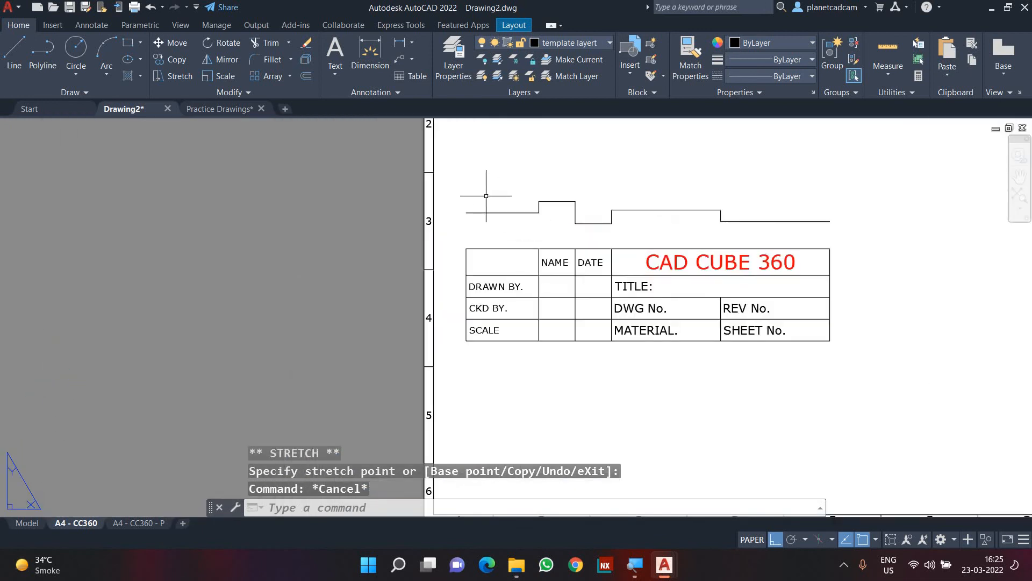
Erase all segments of the stepped guide line above the title block table
{"action": "left_click", "coordinate": [458, 189]}
{"action": "left_click", "coordinate": [850, 228]}
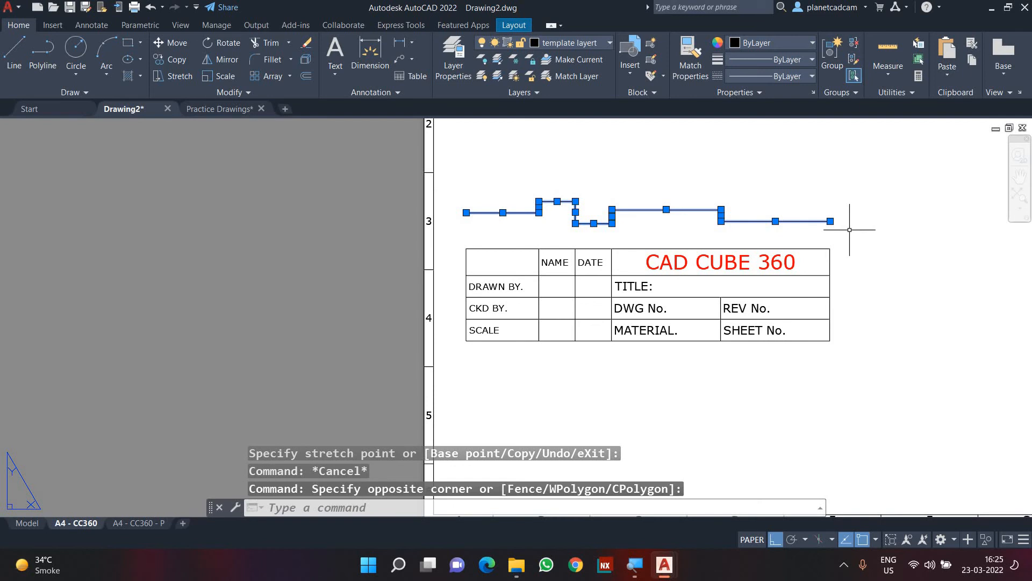
{"action": "key", "text": "Delete"}
Move the title block table by its lower-right corner onto the lower-right inner corner of the sheet frame
{"action": "scroll", "coordinate": [850, 237], "scroll_direction": "down", "scroll_amount": 2}
{"action": "left_click", "coordinate": [849, 268]}
{"action": "left_click", "coordinate": [803, 323]}
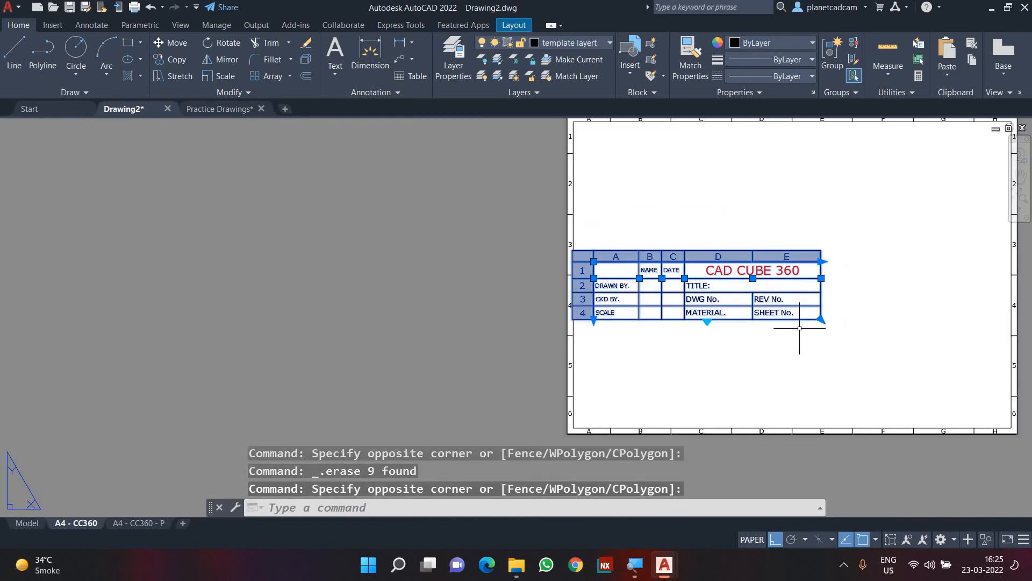
{"action": "type", "text": "m"}
{"action": "key", "text": "Return"}
{"action": "left_click", "coordinate": [821, 319]}
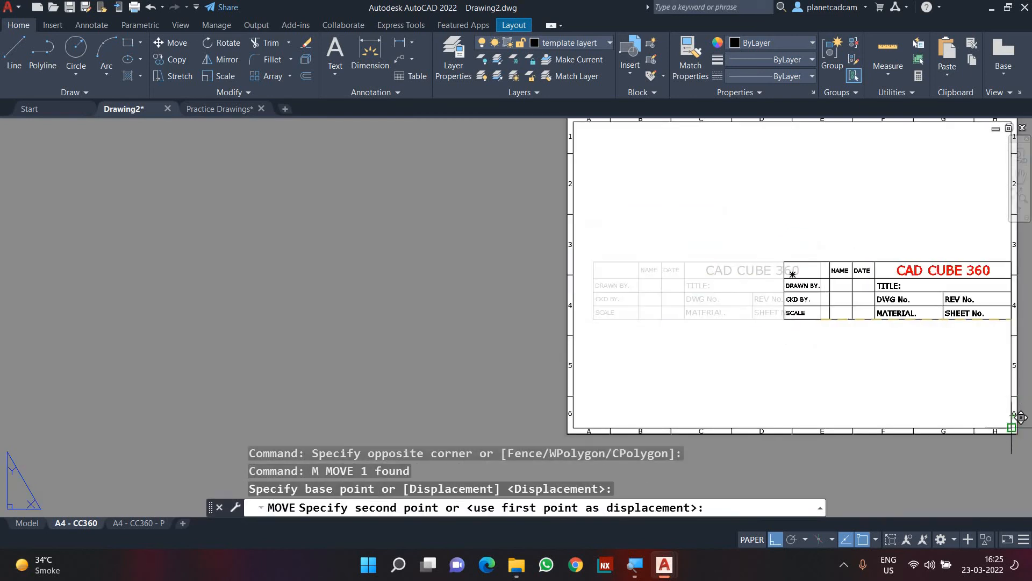
{"action": "left_click", "coordinate": [1011, 428]}
{"action": "key", "text": "Escape"}
{"action": "middle_click_drag", "start_coordinate": [937, 462], "coordinate": [791, 454]}
{"action": "scroll", "coordinate": [786, 487], "scroll_direction": "down", "scroll_amount": 1}
{"action": "scroll", "coordinate": [791, 445], "scroll_direction": "up", "scroll_amount": 1}
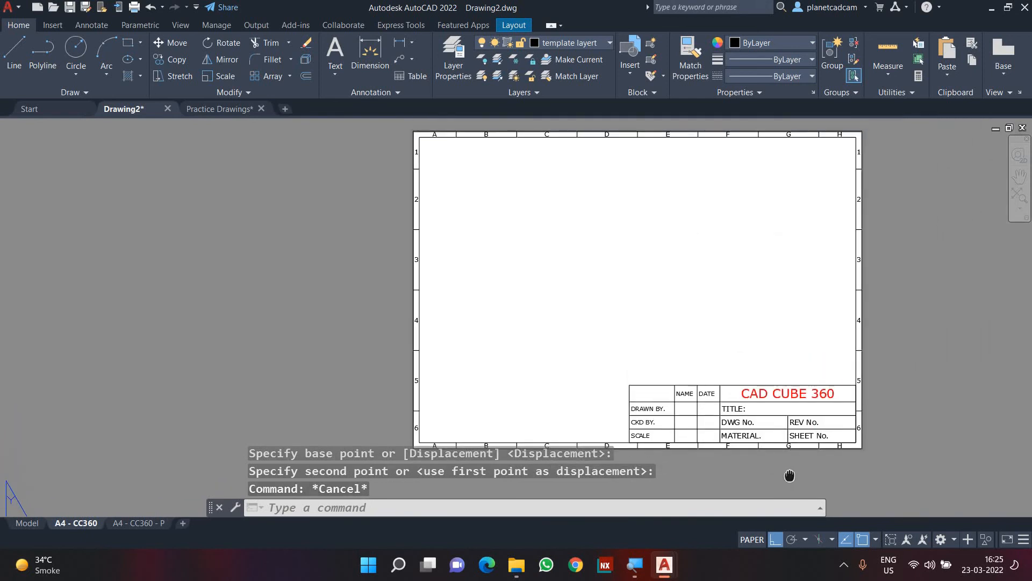
Copy the title block table from the A4 - CC360 layout and paste it onto the A4 - CC360 - P layout
{"action": "left_click", "coordinate": [151, 525]}
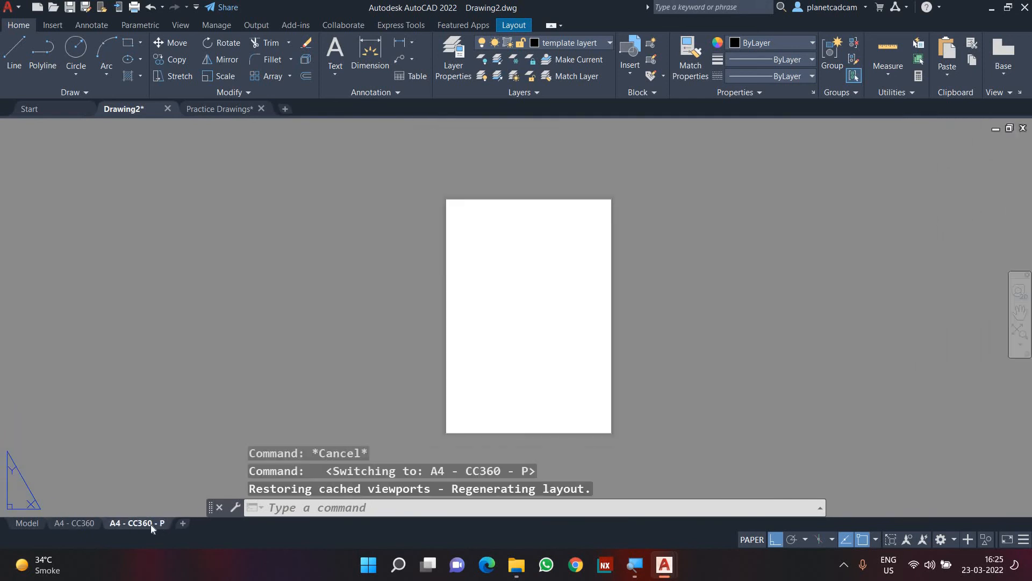
{"action": "left_click", "coordinate": [82, 522]}
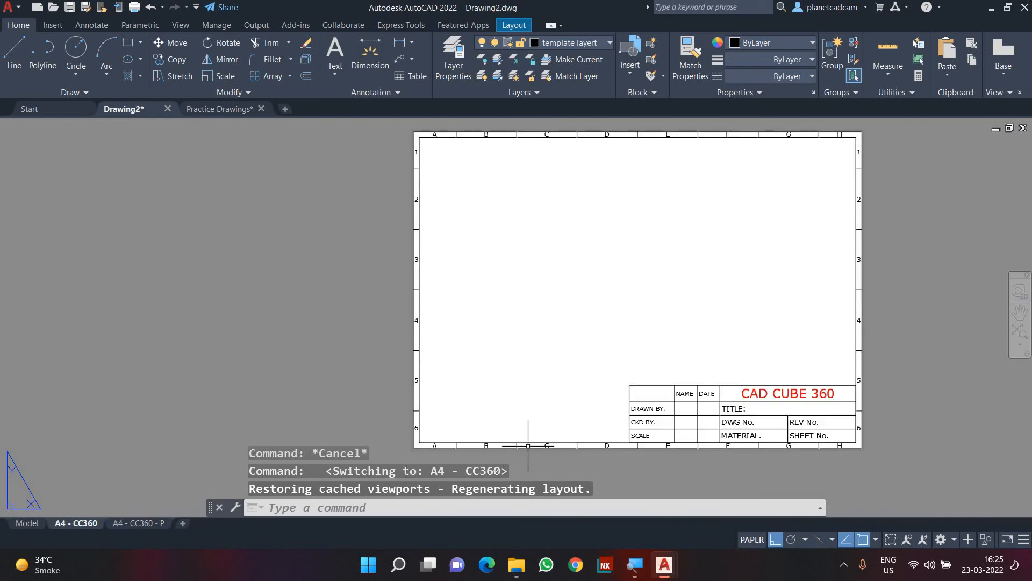
{"action": "left_click", "coordinate": [650, 368]}
{"action": "left_click", "coordinate": [612, 395]}
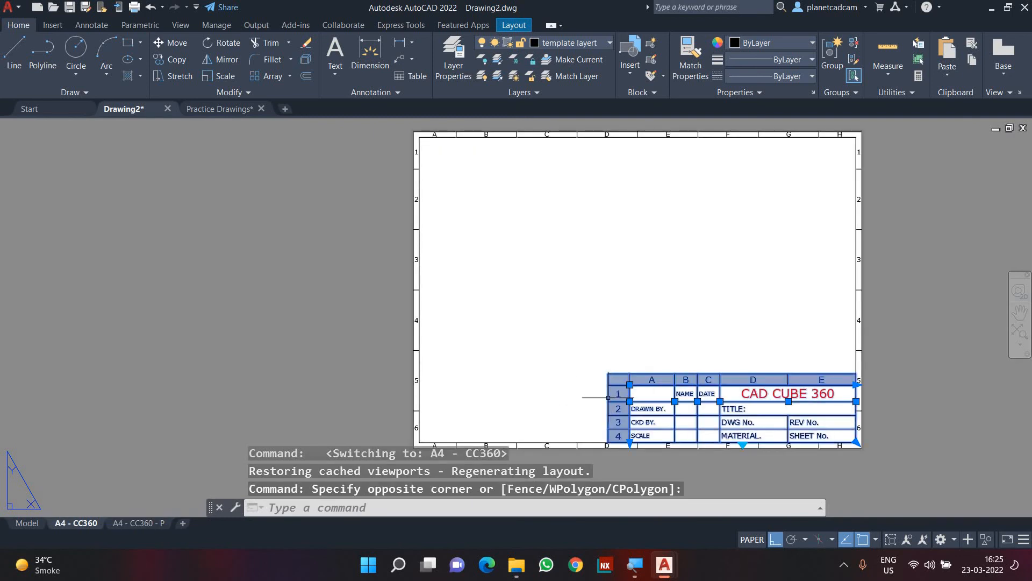
{"action": "key", "text": "ctrl+c"}
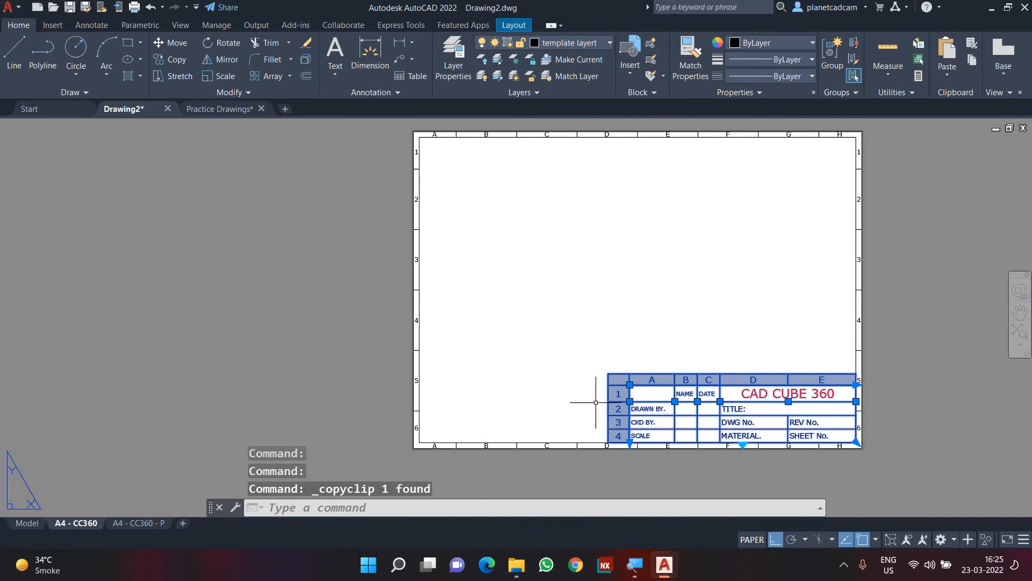
{"action": "left_click", "coordinate": [137, 523]}
{"action": "key", "text": "ctrl+v"}
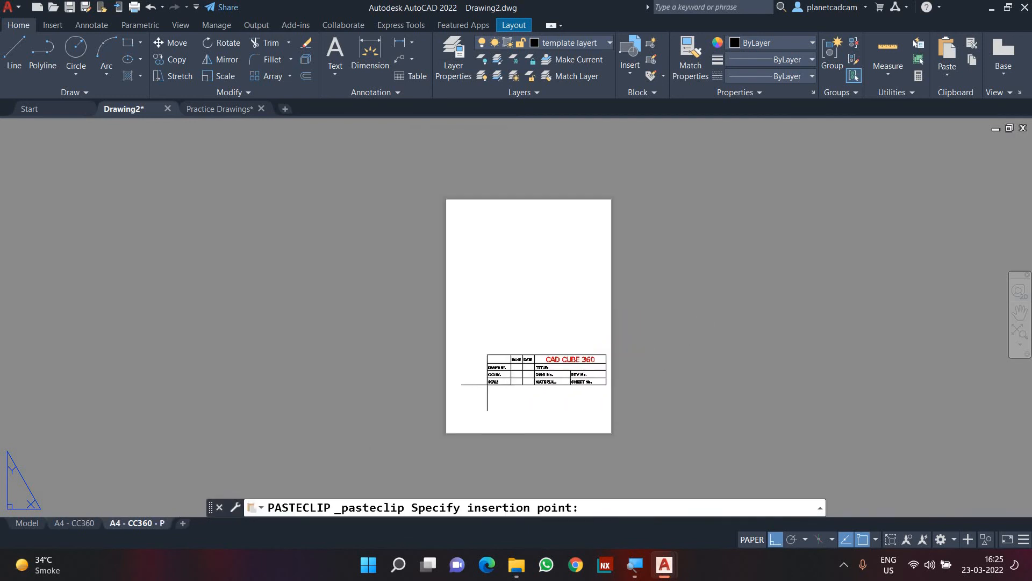
{"action": "left_click", "coordinate": [477, 405]}
{"action": "scroll", "coordinate": [565, 410], "scroll_direction": "up", "scroll_amount": 2}
{"action": "scroll", "coordinate": [556, 404], "scroll_direction": "up", "scroll_amount": 2}
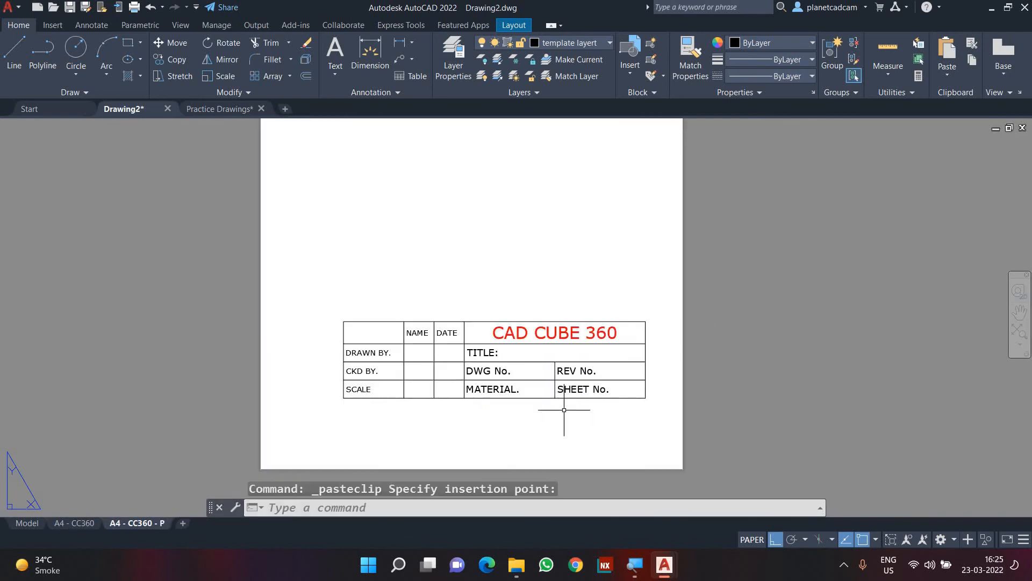
{"action": "scroll", "coordinate": [559, 408], "scroll_direction": "down", "scroll_amount": 4}
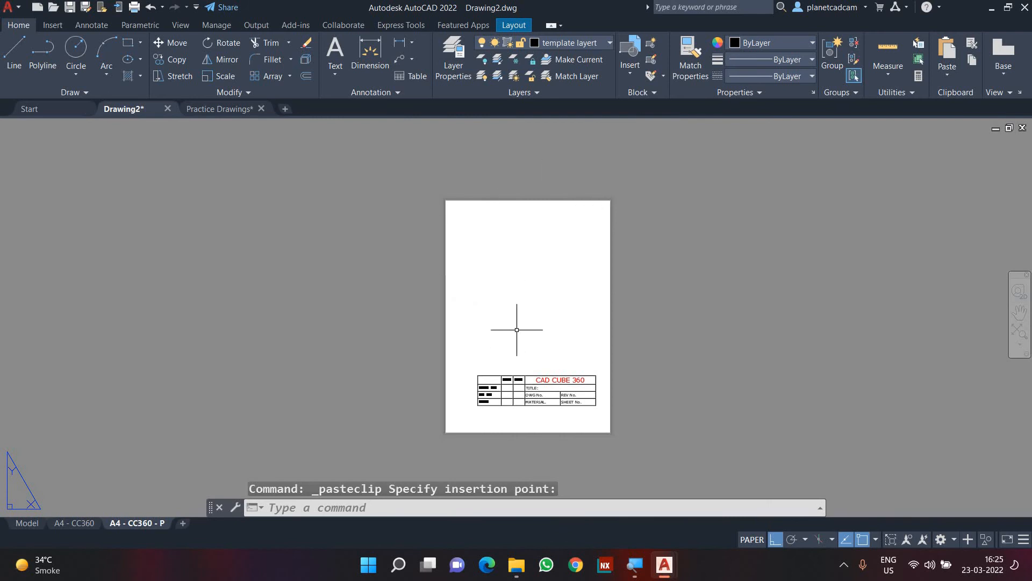
Erase the pasted title block table from the portrait sheet and return to the A4 - CC360 layout
{"action": "left_click", "coordinate": [469, 360]}
{"action": "left_click", "coordinate": [615, 417]}
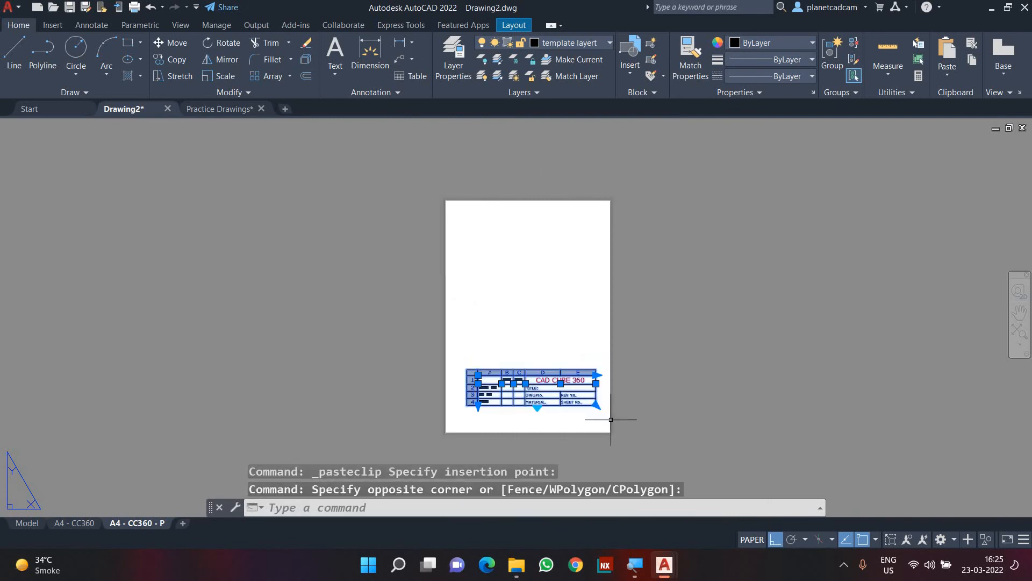
{"action": "key", "text": "Delete"}
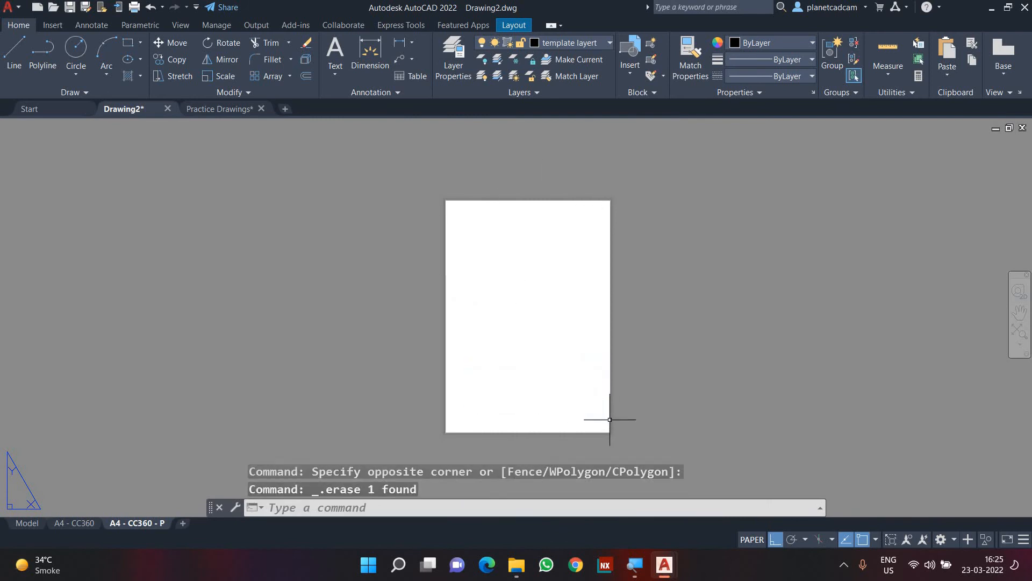
{"action": "left_click", "coordinate": [76, 526]}
{"action": "middle_click_drag", "start_coordinate": [585, 350], "coordinate": [594, 371]}
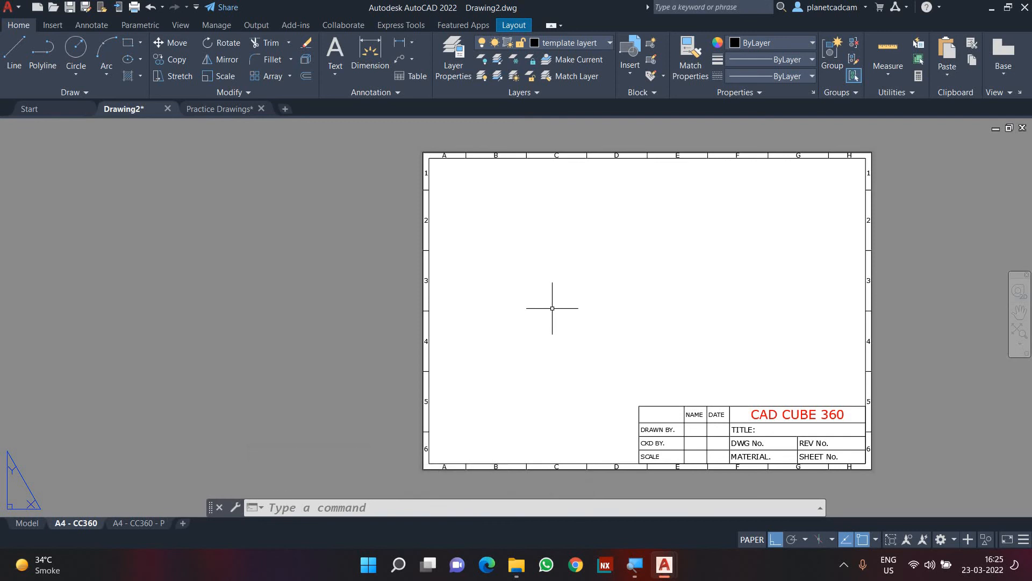
Create a six-cornered polygonal viewport with MVIEW, drawn freehand inside the sheet frame and stepping around the title block
{"action": "type", "text": "VIEW"}
{"action": "key", "text": "Return"}
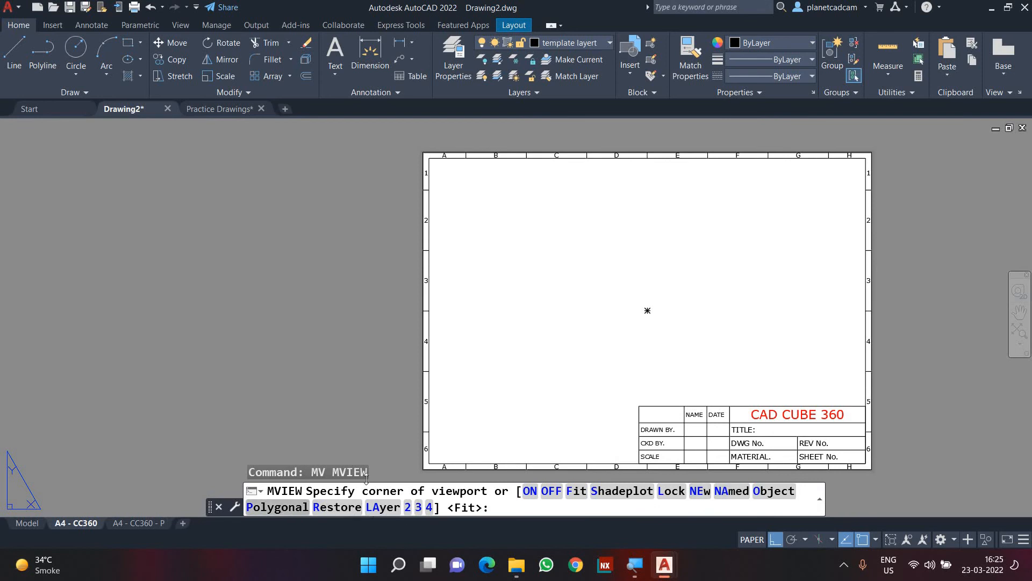
{"action": "left_click", "coordinate": [278, 507]}
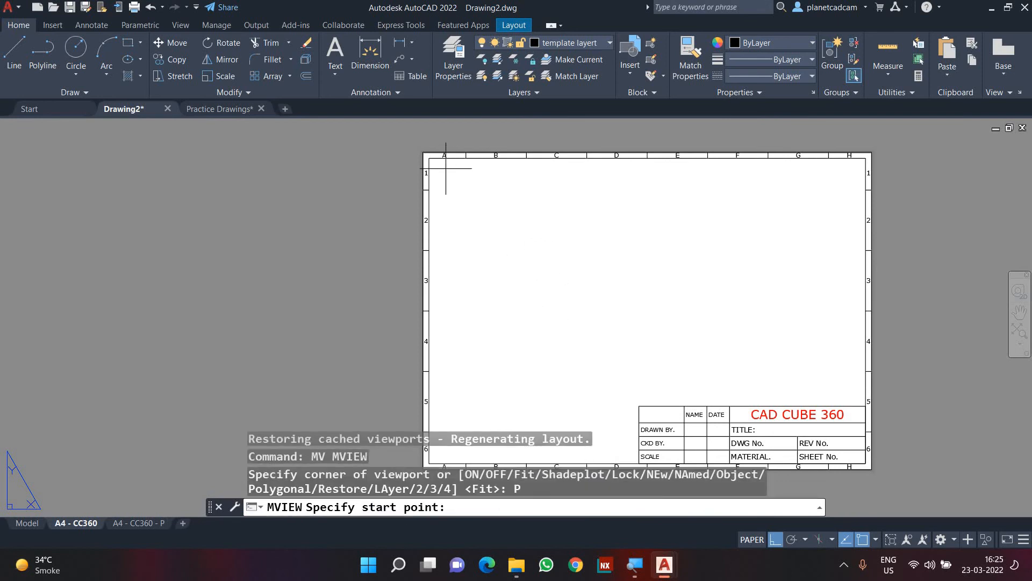
{"action": "left_click", "coordinate": [459, 185]}
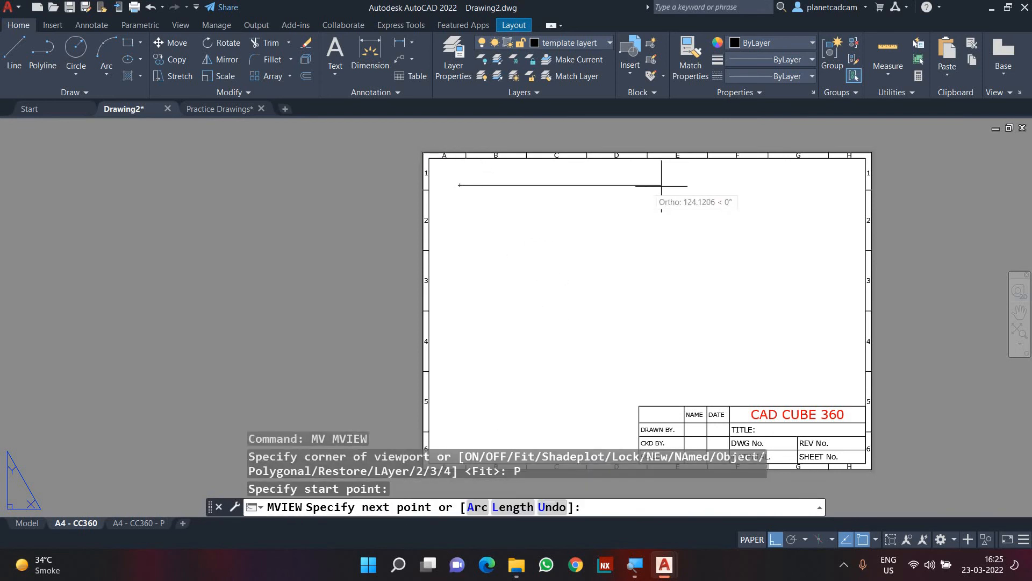
{"action": "left_click", "coordinate": [844, 186]}
{"action": "left_click", "coordinate": [844, 384]}
{"action": "left_click", "coordinate": [605, 384]}
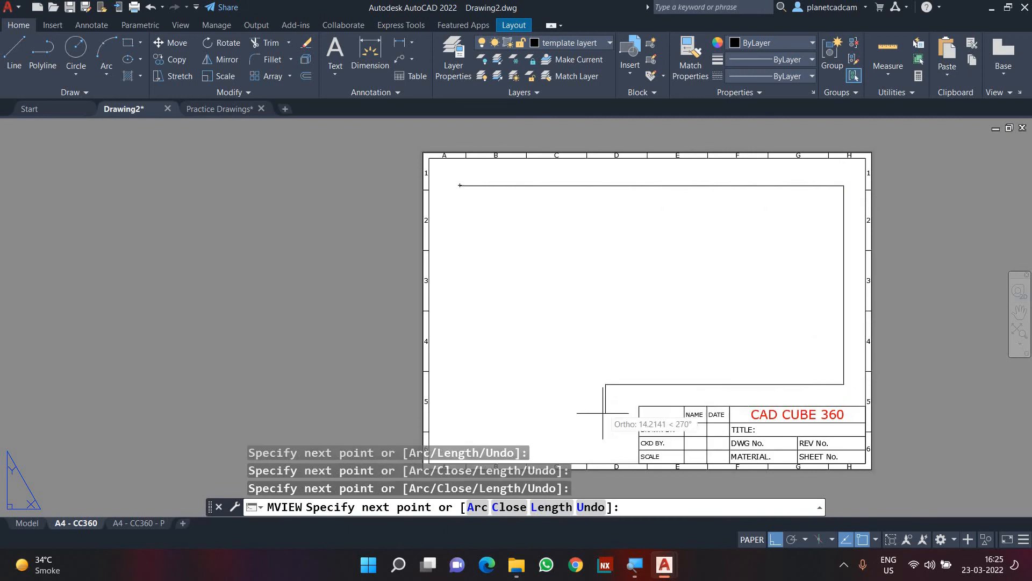
{"action": "left_click", "coordinate": [605, 447]}
{"action": "left_click", "coordinate": [455, 445]}
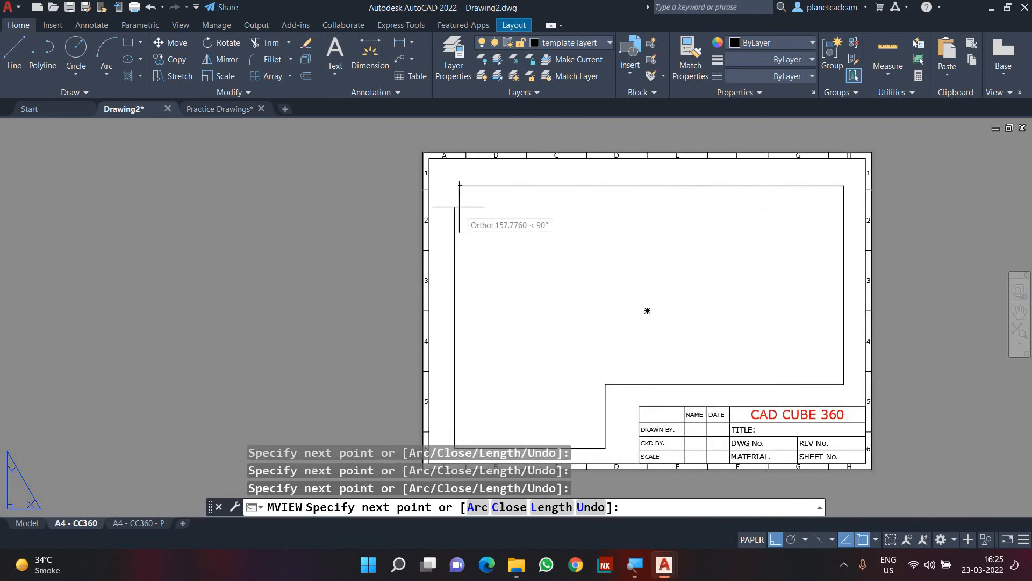
{"action": "left_click", "coordinate": [460, 185]}
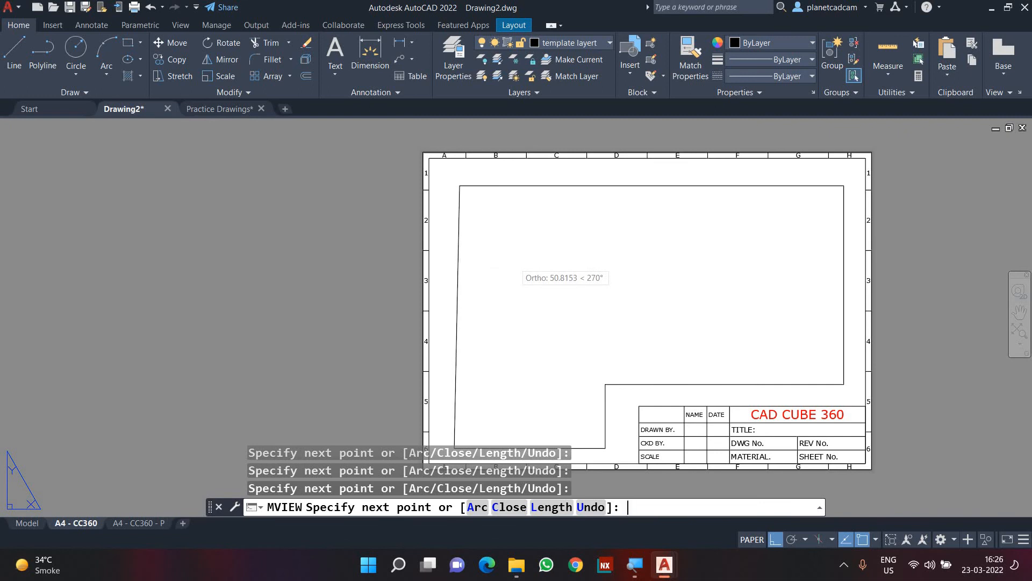
{"action": "key", "text": "Return"}
{"action": "scroll", "coordinate": [533, 302], "scroll_direction": "down", "scroll_amount": 1}
{"action": "mouse_move", "coordinate": [557, 326]}
{"action": "middle_mouse_down"}
{"action": "mouse_move", "coordinate": [528, 291]}
{"action": "mouse_move", "coordinate": [538, 331]}
{"action": "middle_mouse_up"}
{"action": "scroll", "coordinate": [549, 308], "scroll_direction": "up", "scroll_amount": 1}
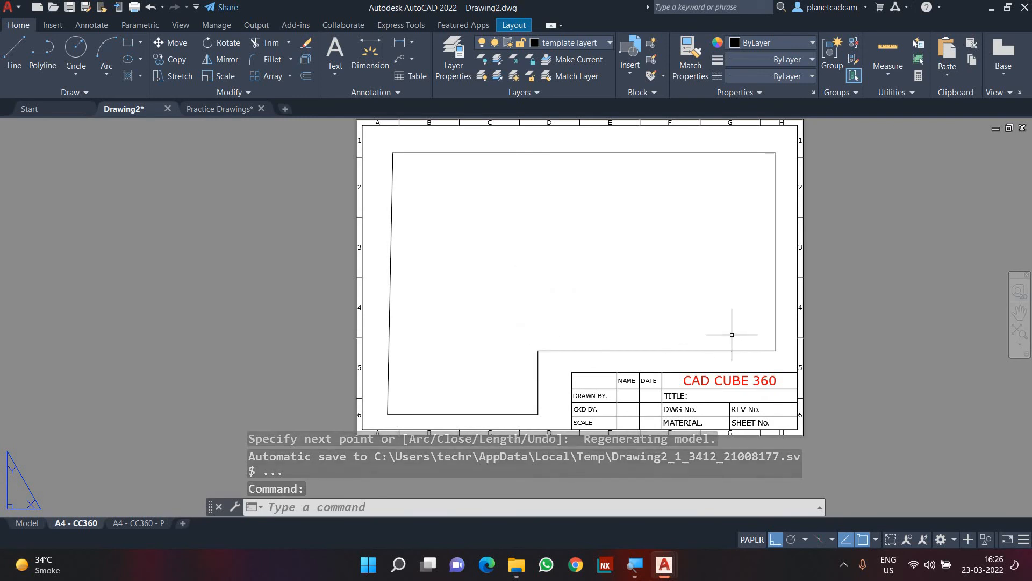
Stretch the polygonal viewport's upper corners onto the frame's inner corners and its right lower corner onto the title block's upper-right corner
{"action": "left_click", "coordinate": [788, 210]}
{"action": "left_click", "coordinate": [760, 233]}
{"action": "middle_click_drag", "start_coordinate": [753, 182], "coordinate": [745, 216]}
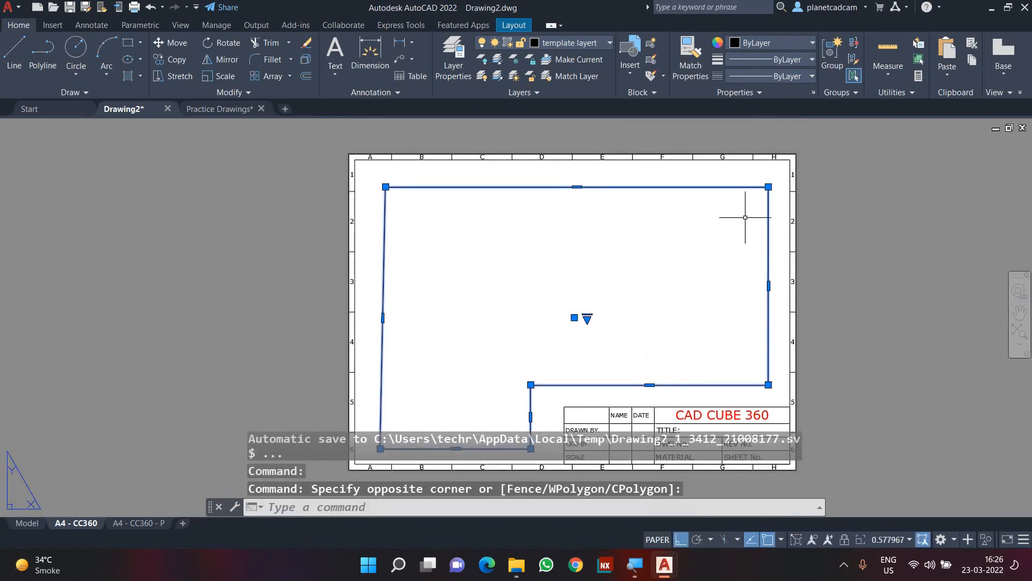
{"action": "left_click", "coordinate": [771, 185]}
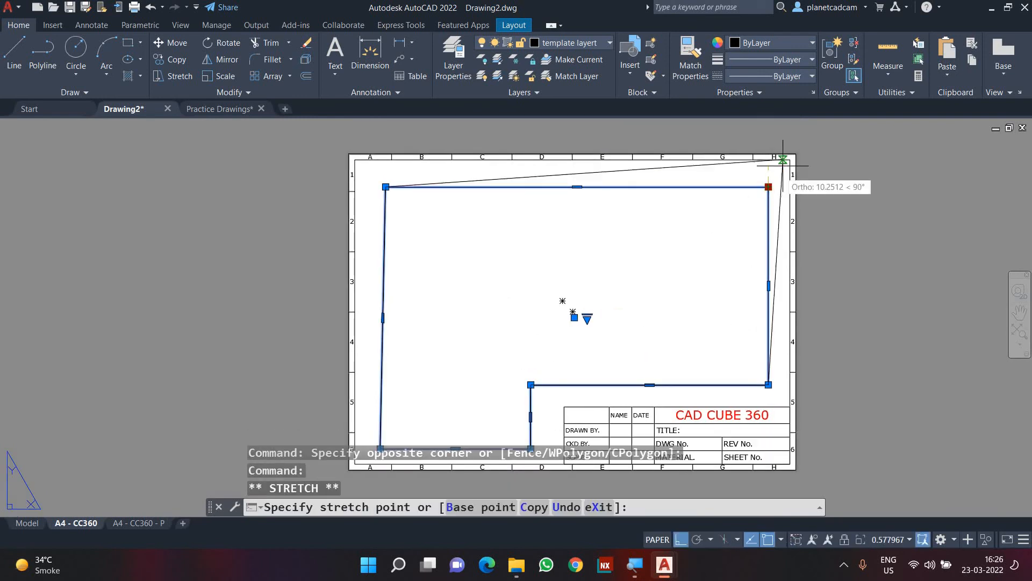
{"action": "left_click", "coordinate": [386, 186]}
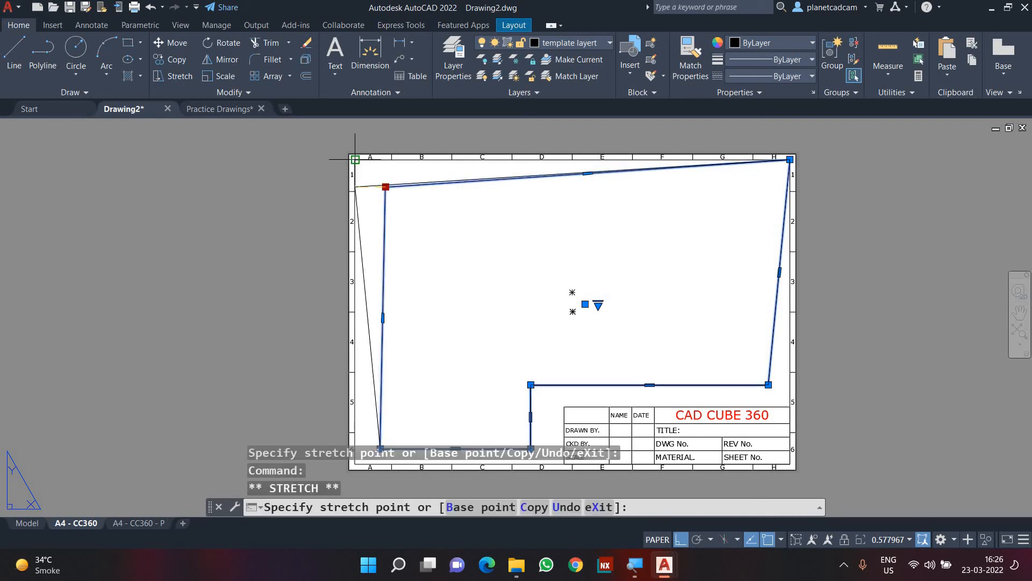
{"action": "left_click", "coordinate": [355, 159]}
{"action": "scroll", "coordinate": [779, 395], "scroll_direction": "up", "scroll_amount": 4}
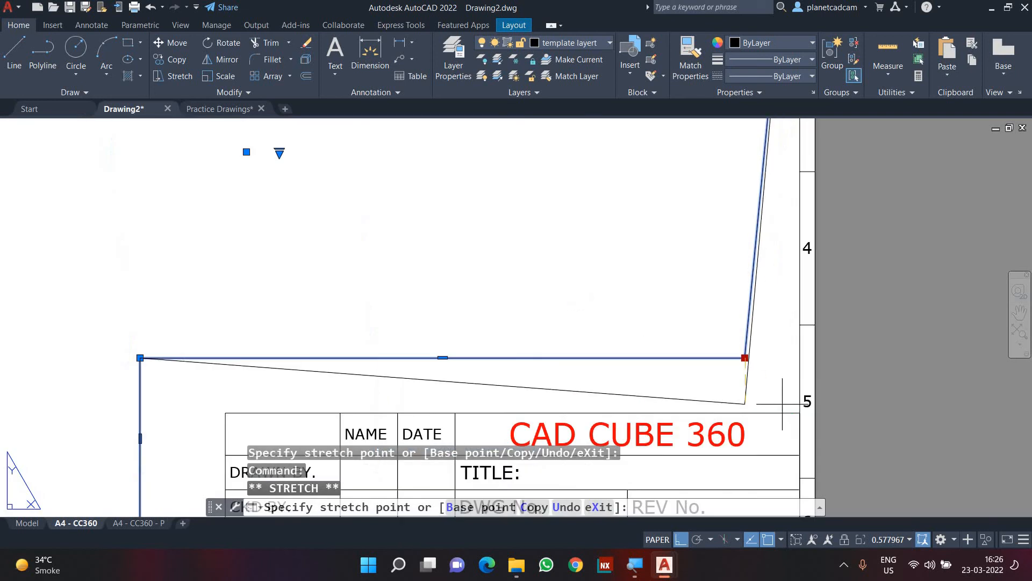
{"action": "scroll", "coordinate": [862, 388], "scroll_direction": "down", "scroll_amount": 2}
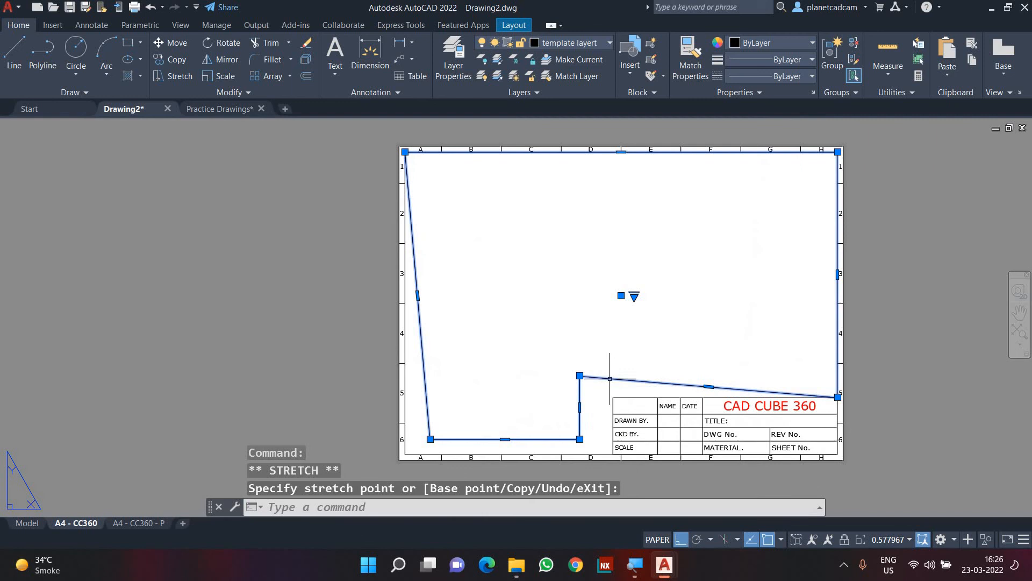
Stretch the viewport's two notch corners onto the title block's left corners and its lower-left corner onto the frame's inner corner
{"action": "left_click", "coordinate": [579, 376]}
{"action": "left_click", "coordinate": [613, 397]}
{"action": "left_click", "coordinate": [580, 438]}
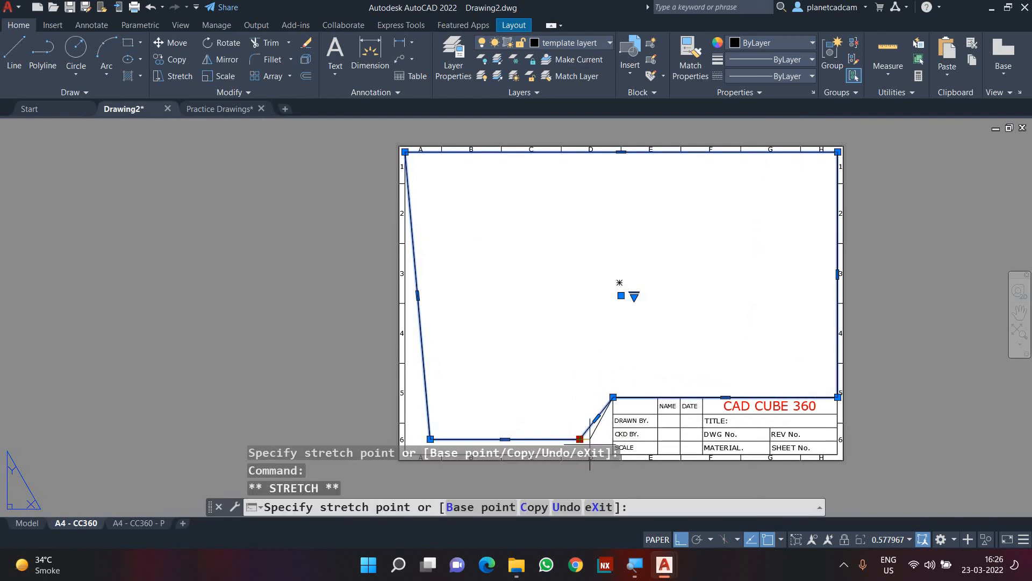
{"action": "middle_click_drag", "start_coordinate": [613, 454], "coordinate": [613, 402]}
{"action": "left_click", "coordinate": [613, 402]}
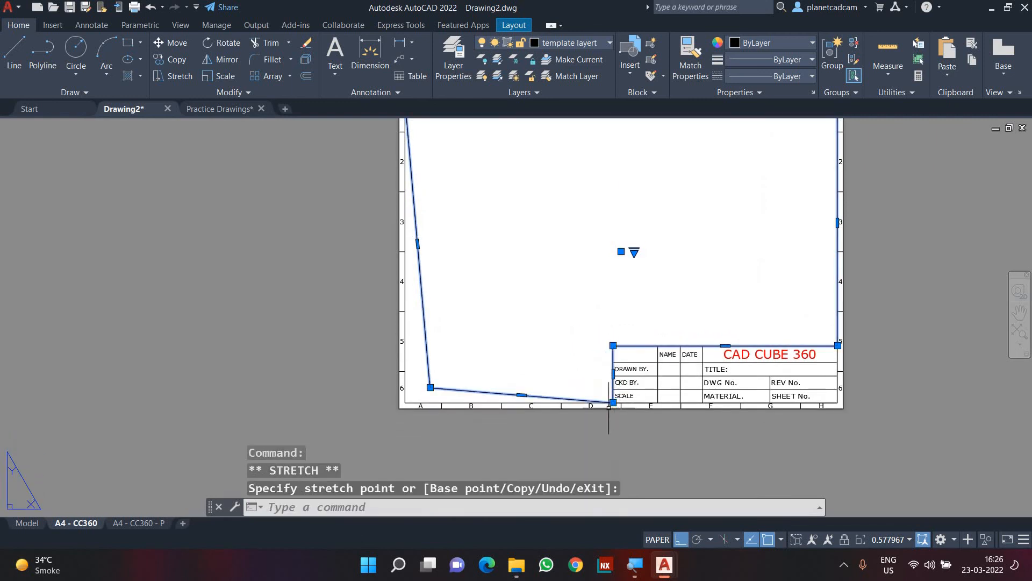
{"action": "left_click", "coordinate": [430, 387]}
{"action": "left_click", "coordinate": [405, 402]}
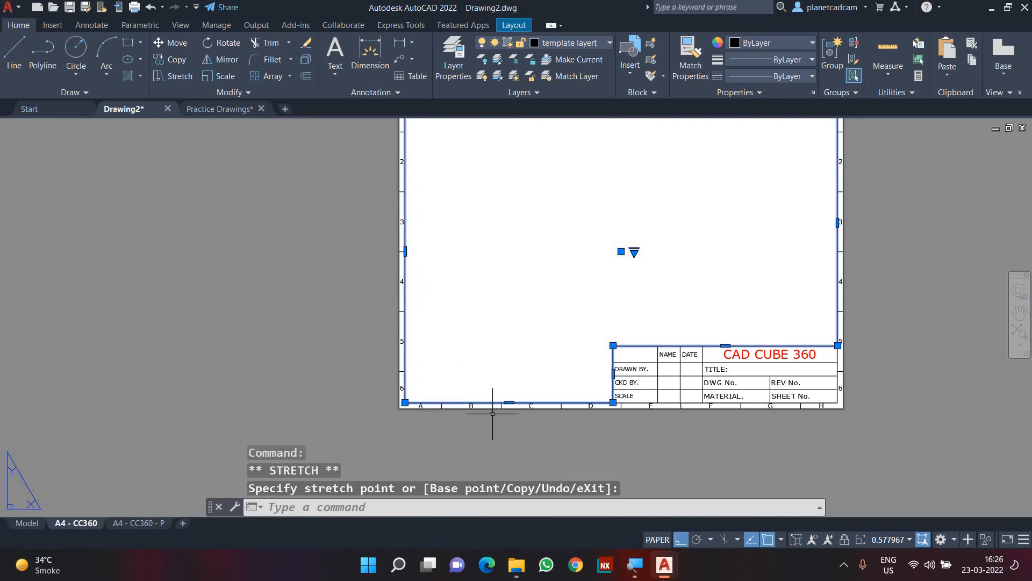
{"action": "key", "text": "Escape"}
{"action": "scroll", "coordinate": [563, 376], "scroll_direction": "down", "scroll_amount": 2}
{"action": "middle_click_drag", "start_coordinate": [542, 349], "coordinate": [541, 370]}
{"action": "scroll", "coordinate": [543, 366], "scroll_direction": "up", "scroll_amount": 2}
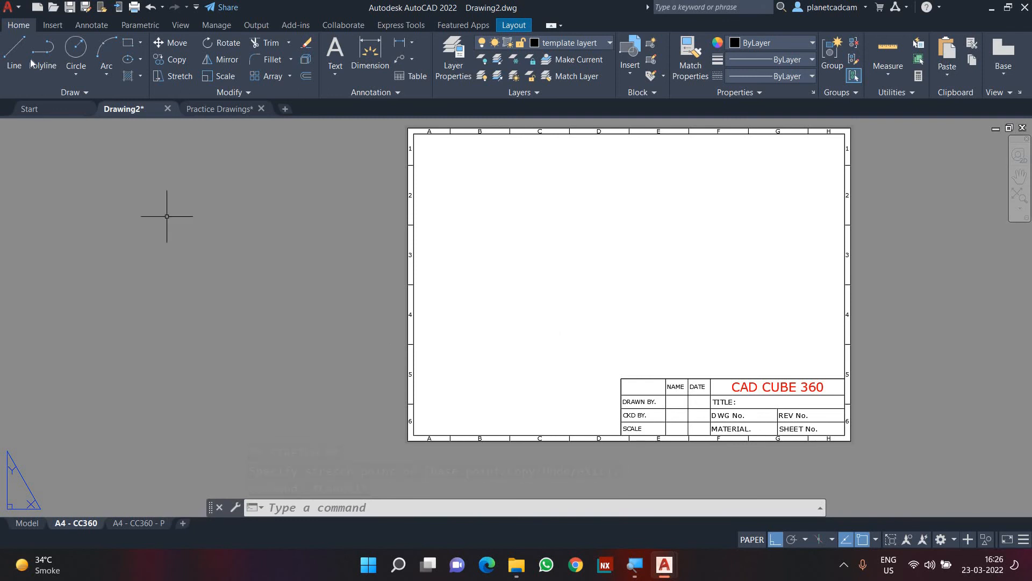
Save the drawing as a drawing template named CAD CUBE 360 HINDI and close the template file
{"action": "left_click", "coordinate": [12, 8]}
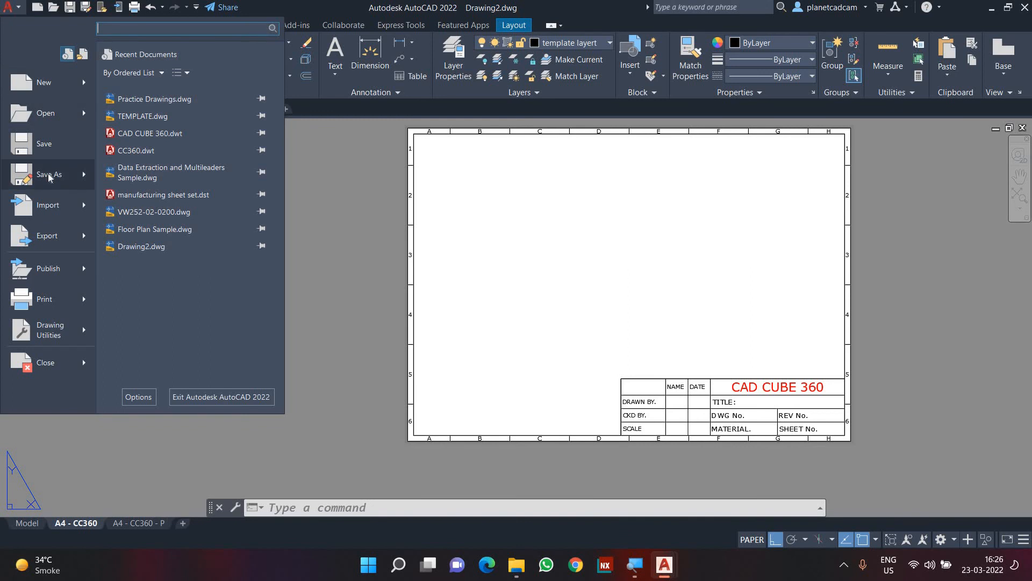
{"action": "mouse_move", "coordinate": [49, 173]}
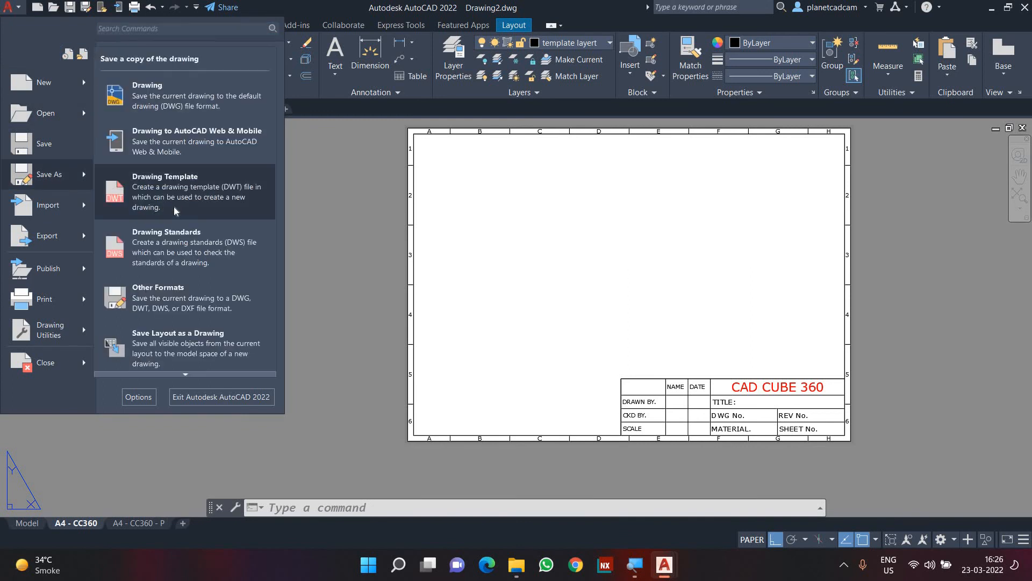
{"action": "left_click", "coordinate": [178, 191]}
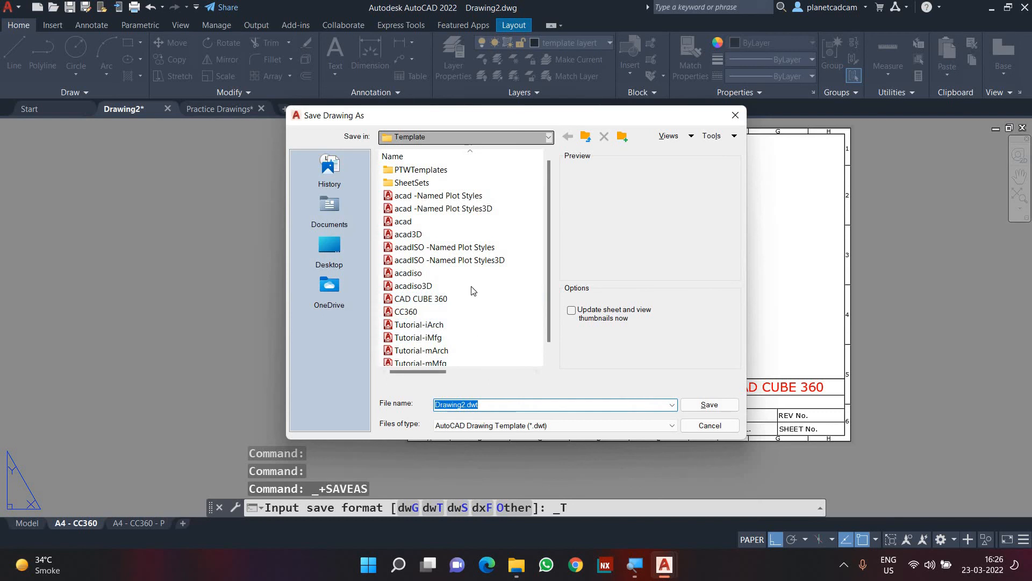
{"action": "left_click", "coordinate": [436, 299]}
{"action": "left_click", "coordinate": [499, 407]}
{"action": "left_click", "coordinate": [501, 408]}
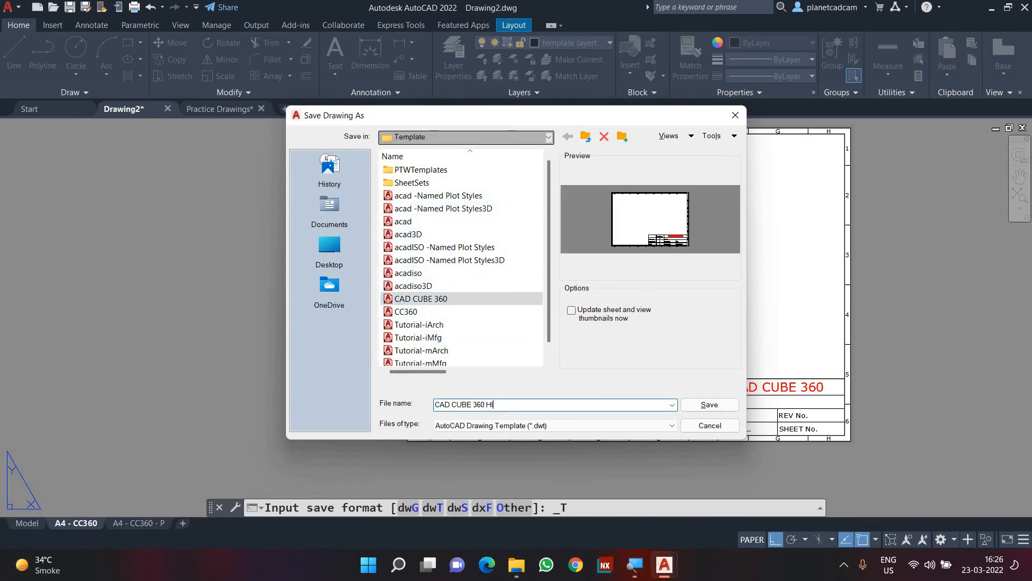
{"action": "left_click", "coordinate": [693, 407]}
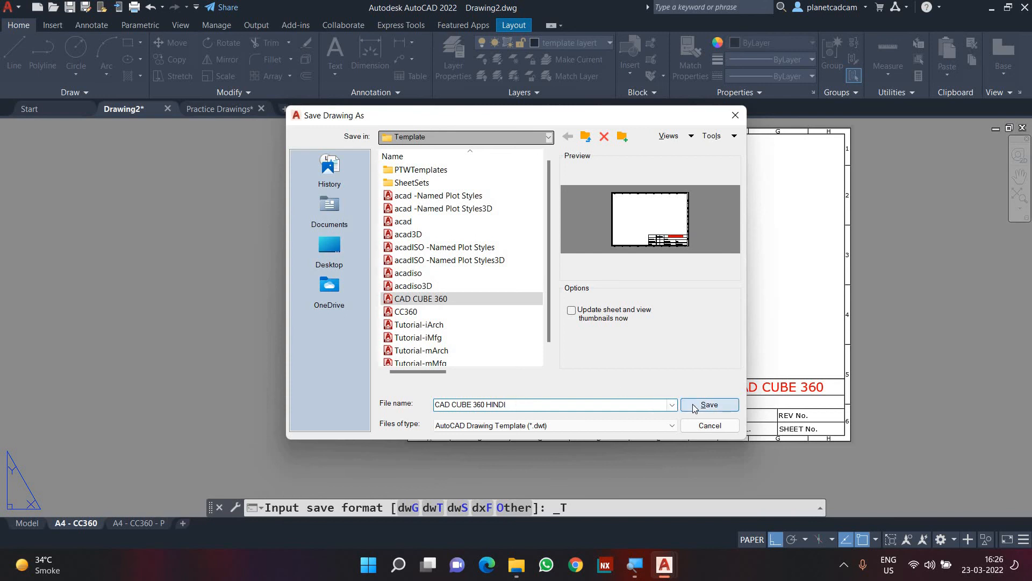
{"action": "left_click", "coordinate": [275, 140]}
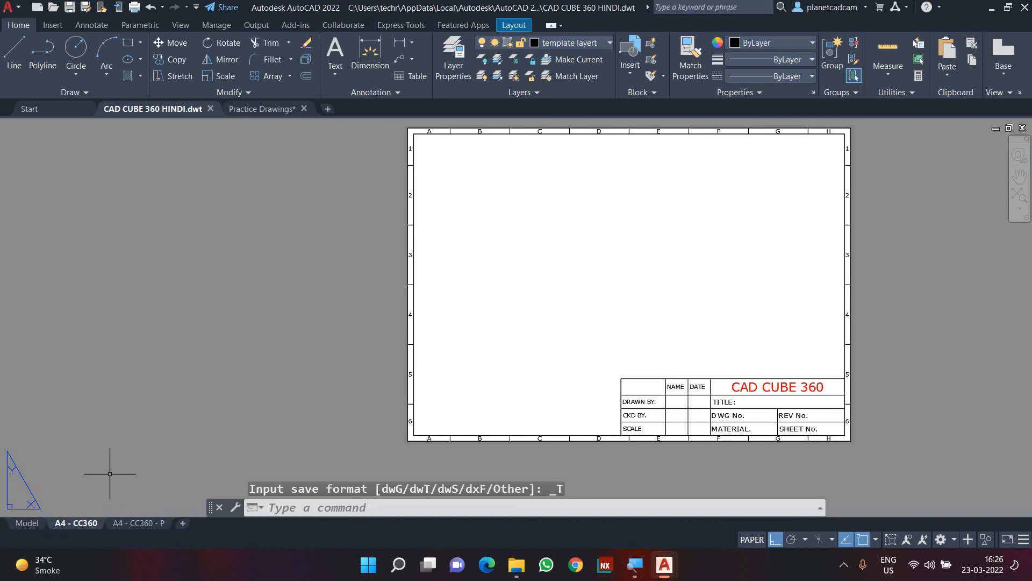
{"action": "left_click", "coordinate": [210, 110]}
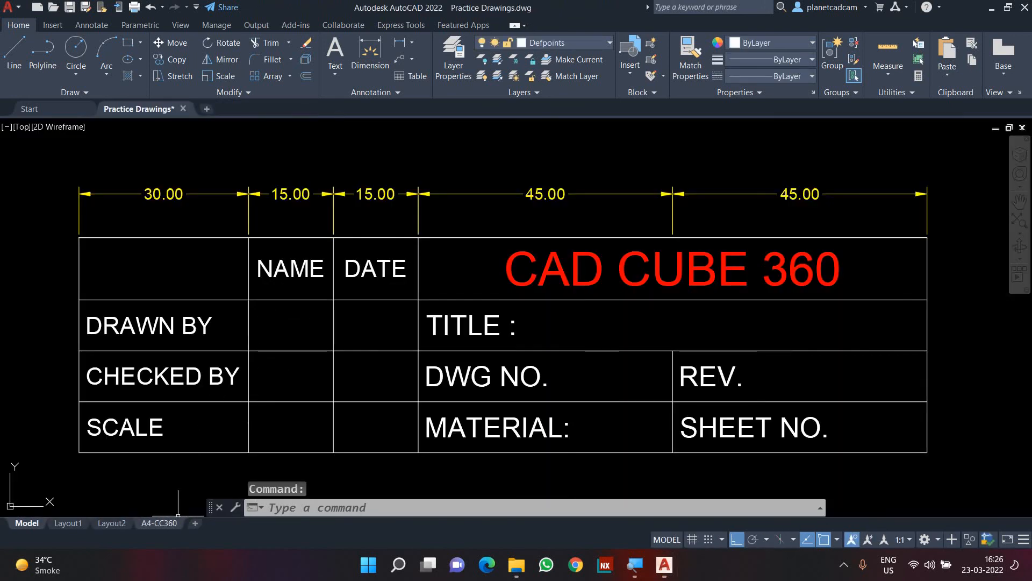
Insert the A4 - CC360 layout from the CAD CUBE 360 HINDI template into Practice Drawings
{"action": "left_click", "coordinate": [170, 523]}
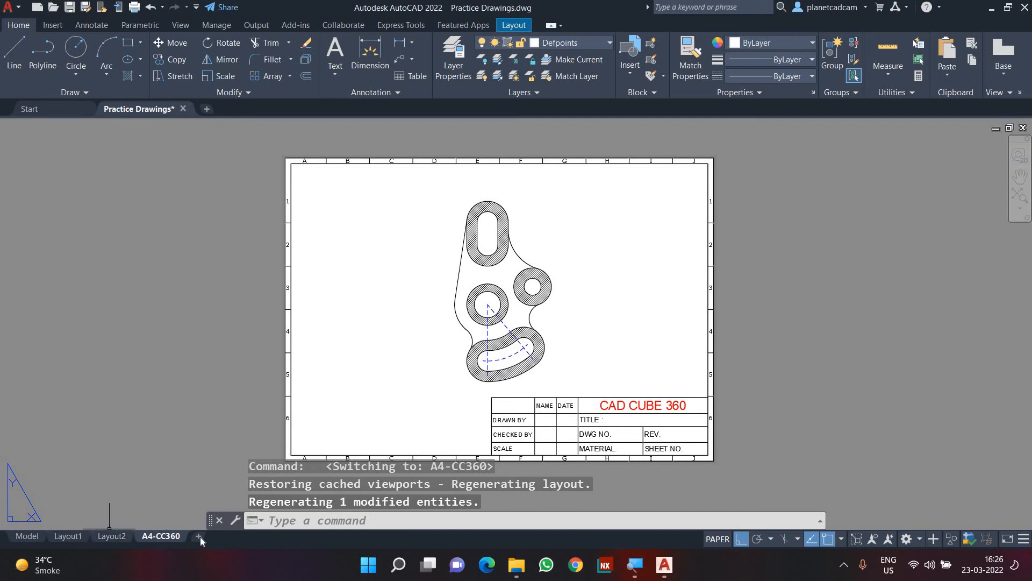
{"action": "left_click", "coordinate": [105, 537]}
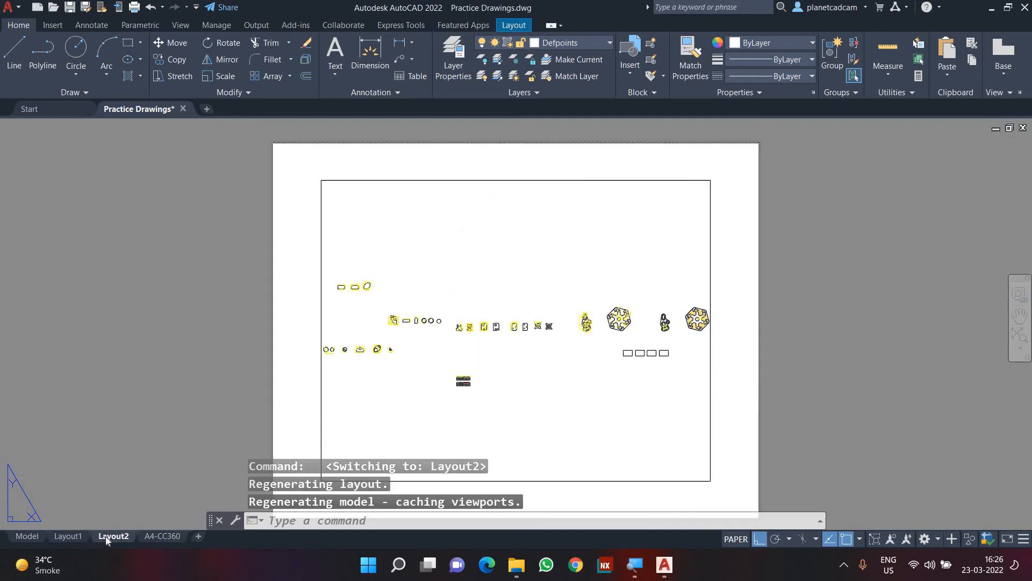
{"action": "right_click", "coordinate": [105, 537]}
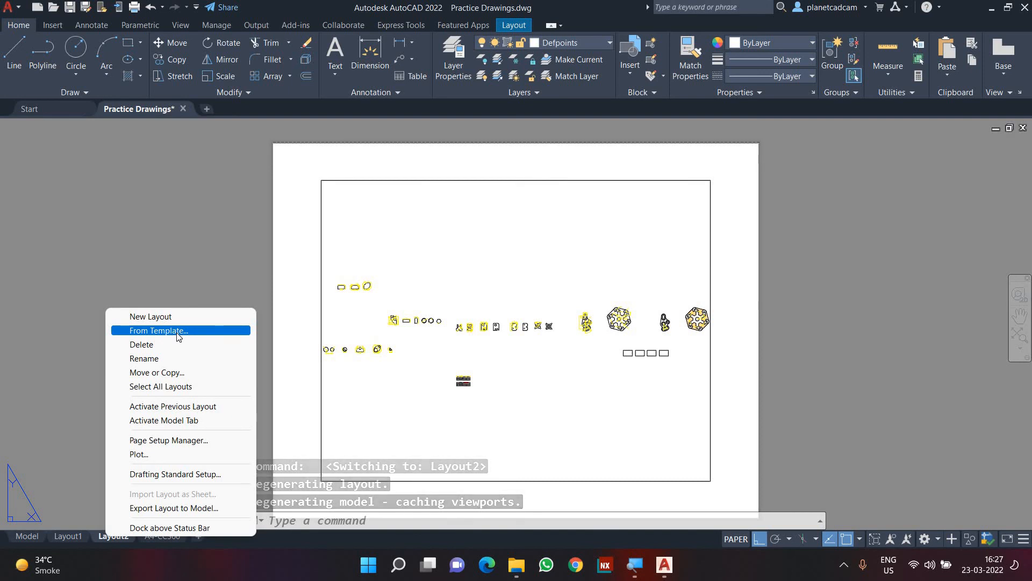
{"action": "left_click", "coordinate": [179, 333]}
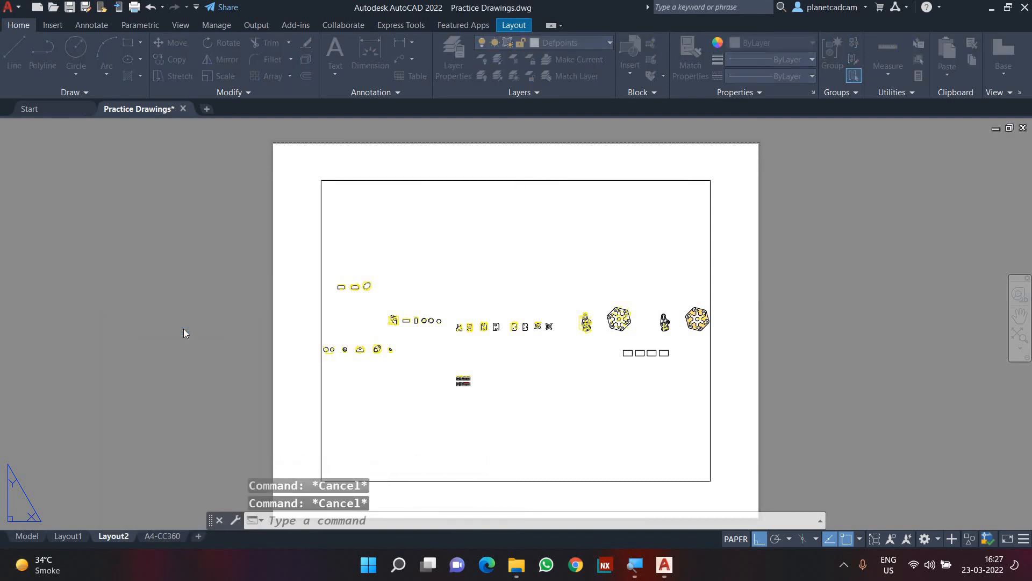
{"action": "left_click", "coordinate": [471, 301]}
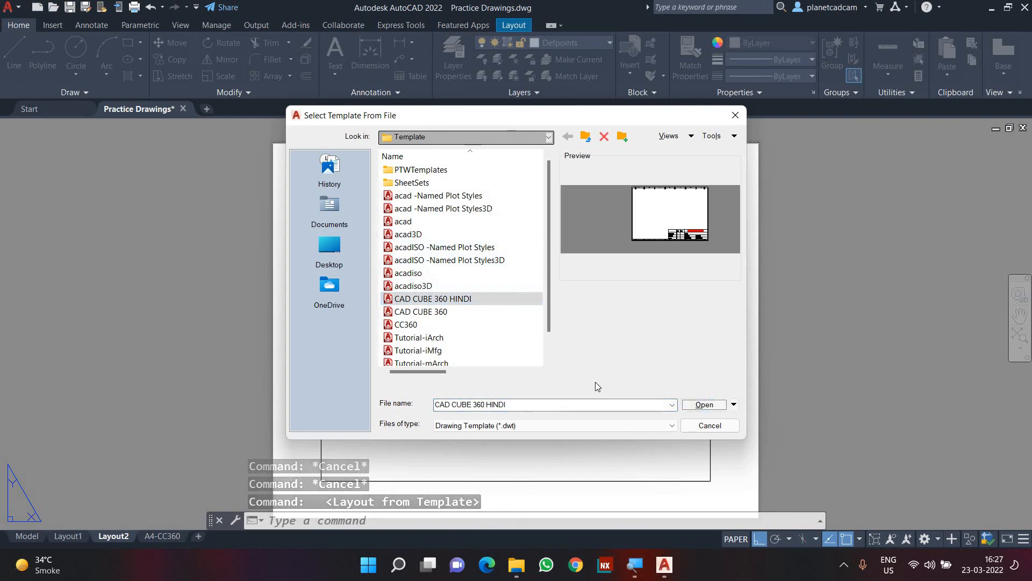
{"action": "left_click", "coordinate": [704, 404]}
{"action": "left_click", "coordinate": [448, 248]}
{"action": "left_click", "coordinate": [450, 258]}
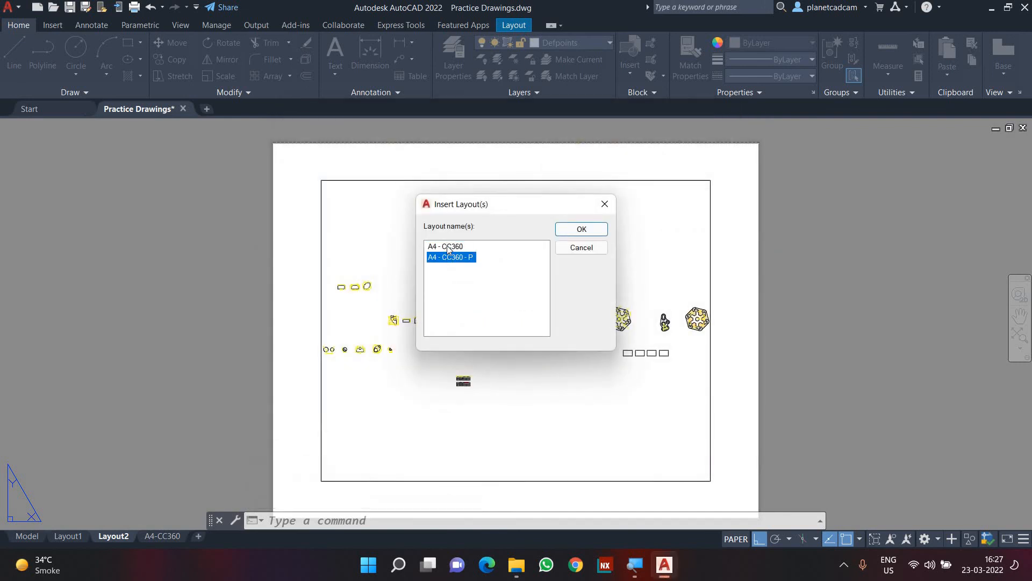
{"action": "left_click", "coordinate": [451, 247]}
{"action": "left_click", "coordinate": [587, 235]}
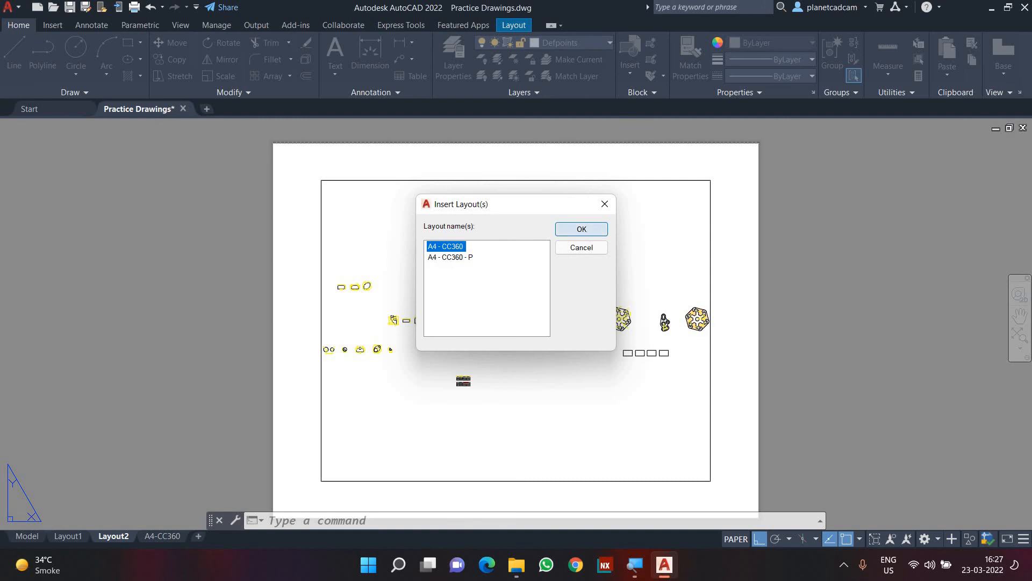
Open the inserted A4 - CC360 layout, activate its viewport and browse the practice drawings inside it
{"action": "left_click", "coordinate": [224, 537]}
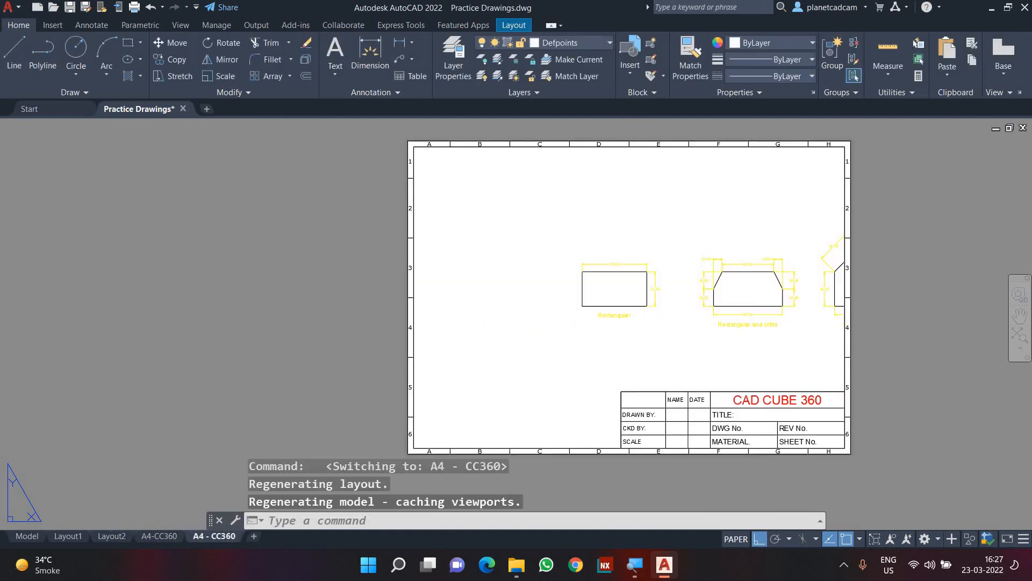
{"action": "double_click", "coordinate": [594, 329]}
{"action": "scroll", "coordinate": [676, 333], "scroll_direction": "down", "scroll_amount": 3}
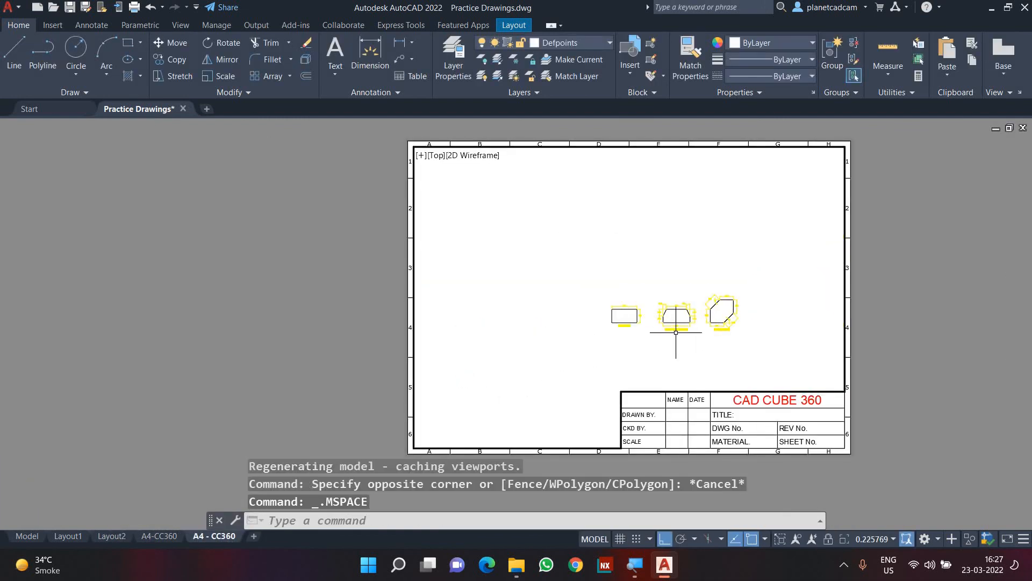
{"action": "middle_click_drag", "start_coordinate": [675, 332], "coordinate": [546, 326]}
{"action": "scroll", "coordinate": [576, 323], "scroll_direction": "up", "scroll_amount": 3}
{"action": "middle_click_drag", "start_coordinate": [610, 295], "coordinate": [578, 332]}
{"action": "scroll", "coordinate": [579, 331], "scroll_direction": "down", "scroll_amount": 3}
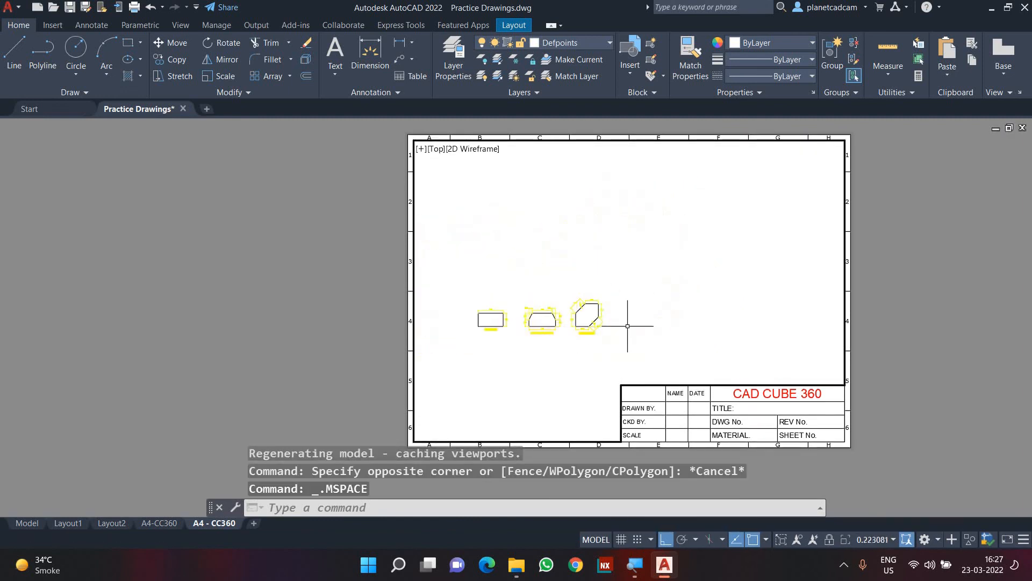
{"action": "scroll", "coordinate": [682, 326], "scroll_direction": "down", "scroll_amount": 4}
{"action": "middle_click_drag", "start_coordinate": [728, 321], "coordinate": [584, 254]}
{"action": "scroll", "coordinate": [543, 350], "scroll_direction": "up", "scroll_amount": 6}
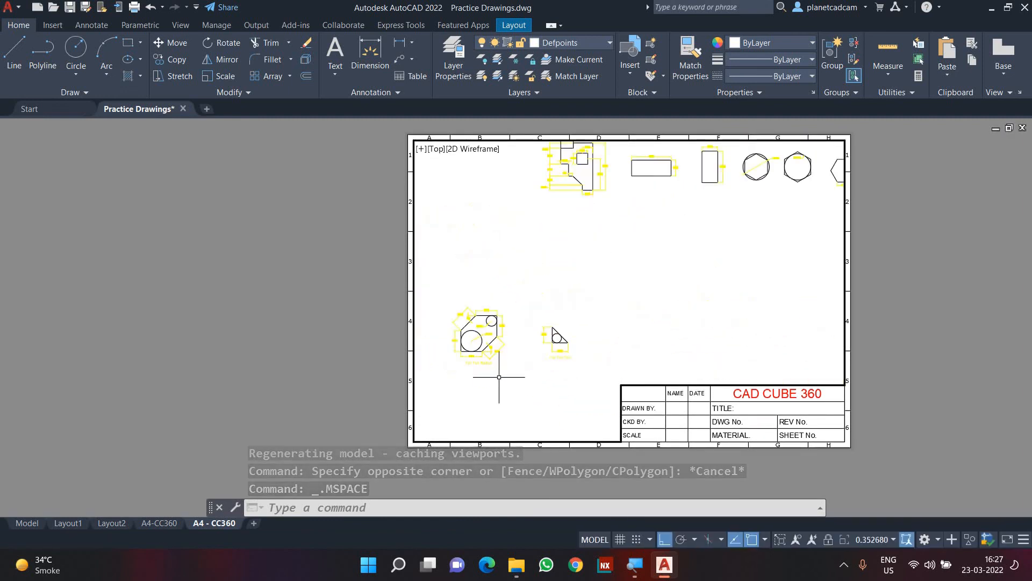
{"action": "scroll", "coordinate": [499, 376], "scroll_direction": "up", "scroll_amount": 4}
{"action": "middle_click_drag", "start_coordinate": [498, 373], "coordinate": [627, 369]}
Zoom the viewport to the undimensioned hatched hexagonal plate with the ZOOM Object option and return to paper space
{"action": "type", "text": "z"}
{"action": "key", "text": "Return"}
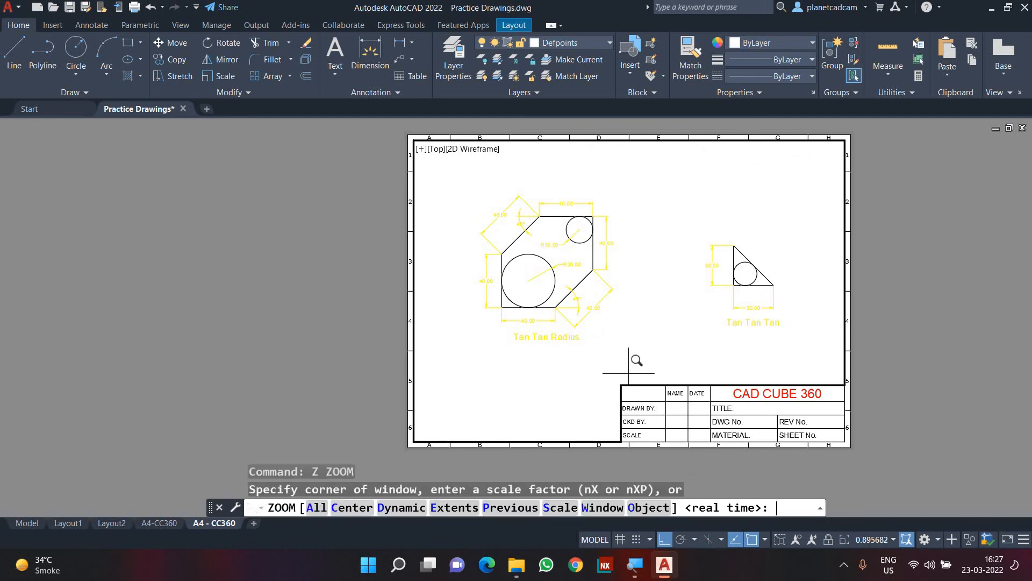
{"action": "type", "text": "o"}
{"action": "key", "text": "Return"}
{"action": "scroll", "coordinate": [592, 317], "scroll_direction": "down", "scroll_amount": 8}
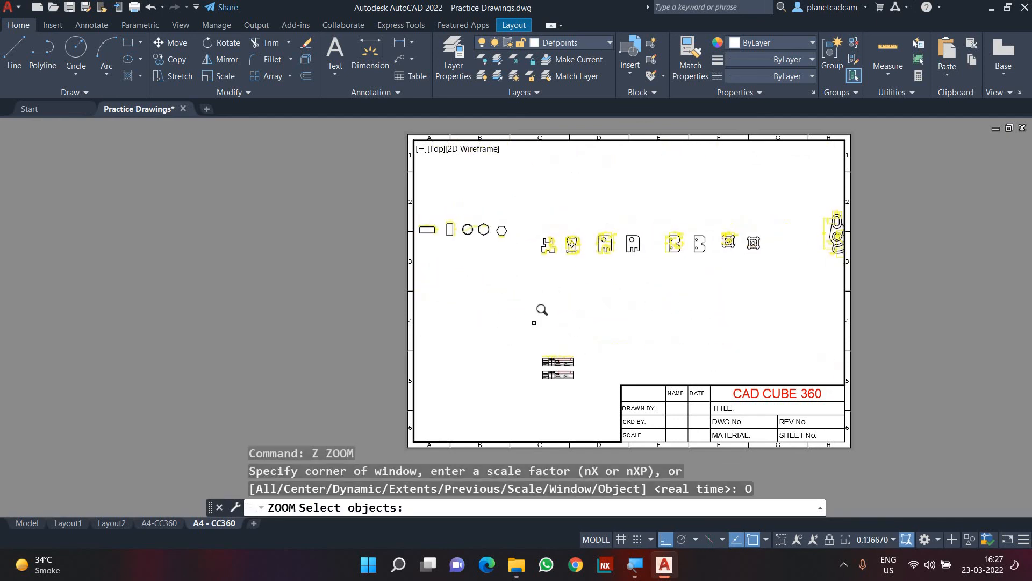
{"action": "middle_click_drag", "start_coordinate": [548, 326], "coordinate": [486, 332]}
{"action": "middle_click_drag", "start_coordinate": [763, 267], "coordinate": [545, 297]}
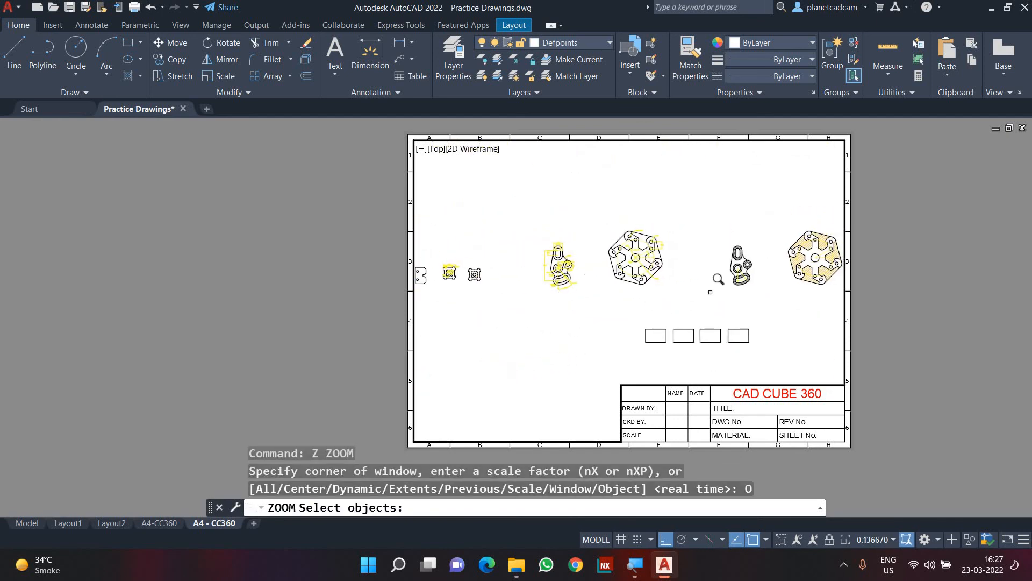
{"action": "middle_click_drag", "start_coordinate": [711, 292], "coordinate": [565, 296]}
{"action": "left_click", "coordinate": [636, 225]}
{"action": "left_click", "coordinate": [727, 330]}
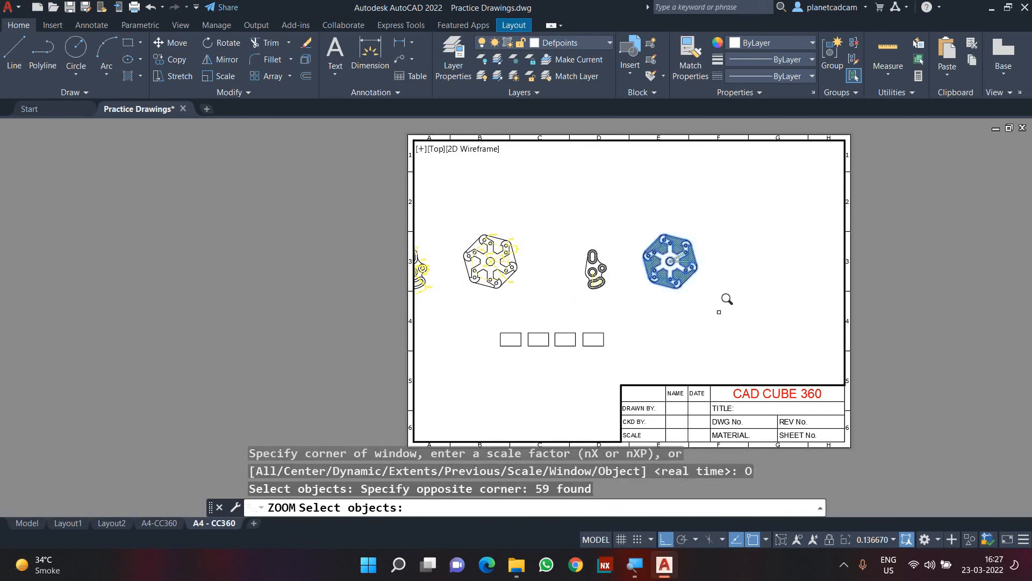
{"action": "key", "text": "Return"}
{"action": "double_click", "coordinate": [857, 362]}
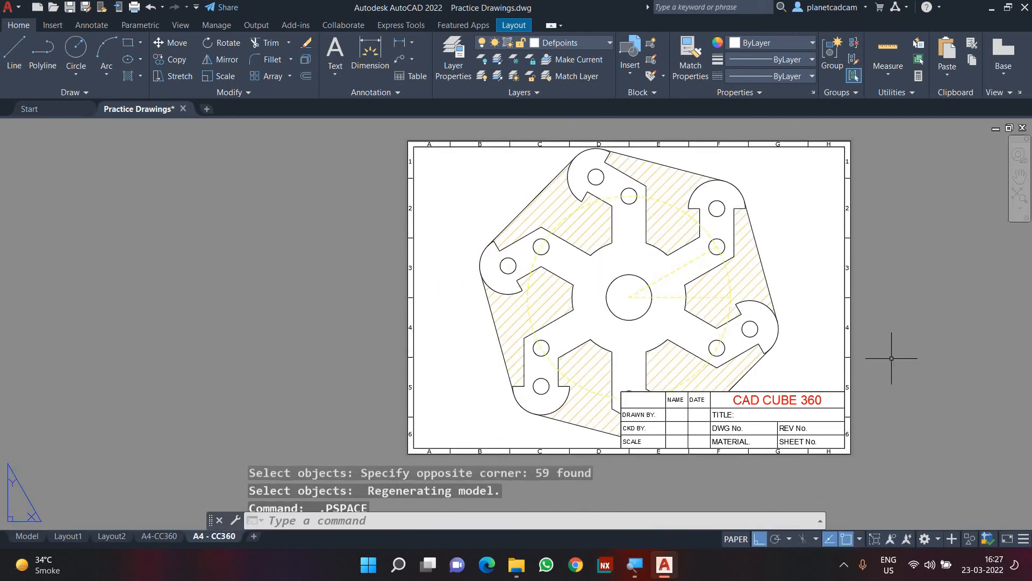
{"action": "double_click", "coordinate": [789, 341]}
{"action": "key", "text": "Escape"}
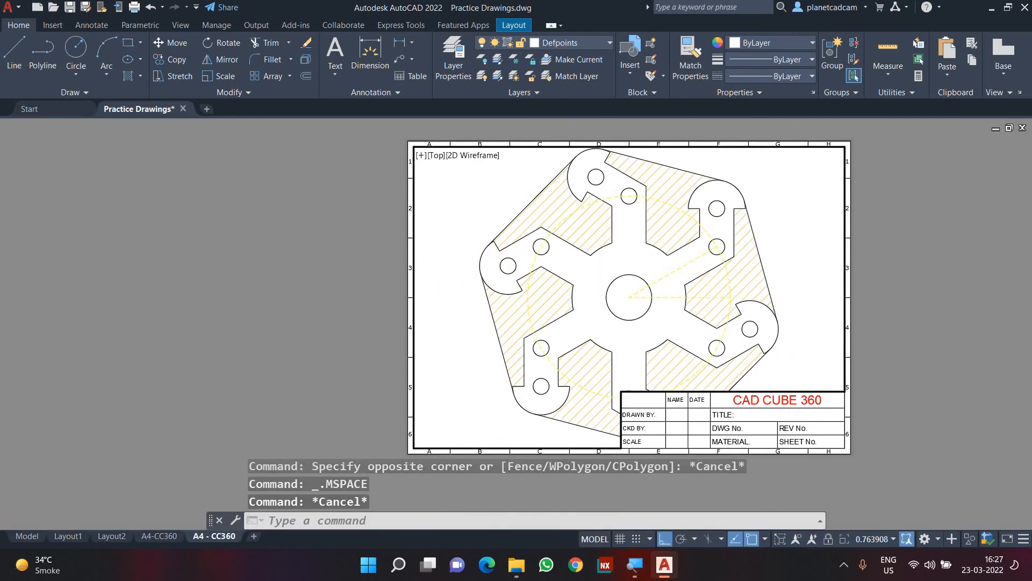
{"action": "double_click", "coordinate": [854, 357]}
Select the viewport on the A4 - CC360 layout and set its scale first to 1:1 and finally to 1:2
{"action": "left_click", "coordinate": [837, 362]}
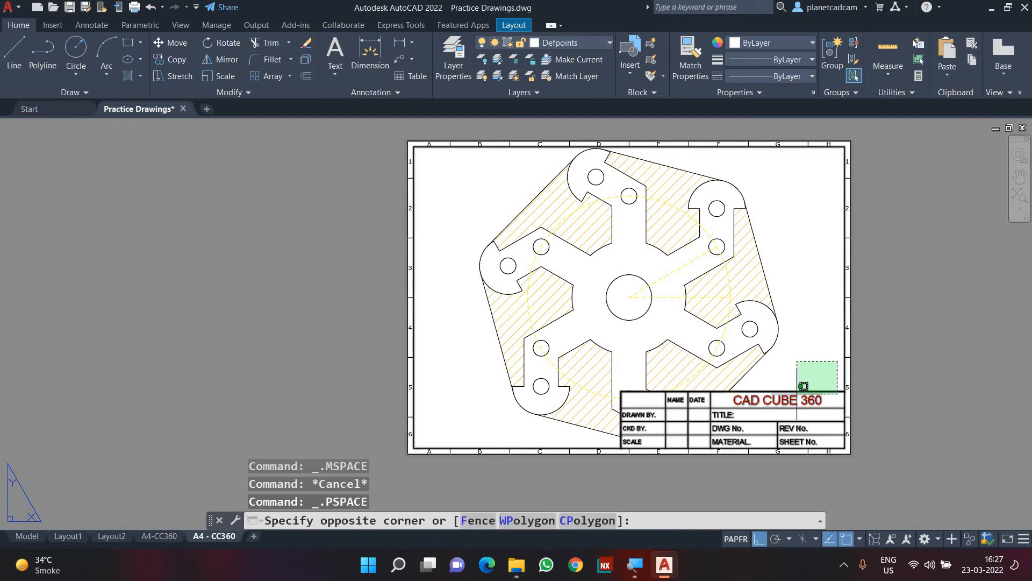
{"action": "key", "text": "Escape"}
{"action": "left_click", "coordinate": [857, 357]}
{"action": "key", "text": "Escape"}
{"action": "left_click", "coordinate": [867, 366]}
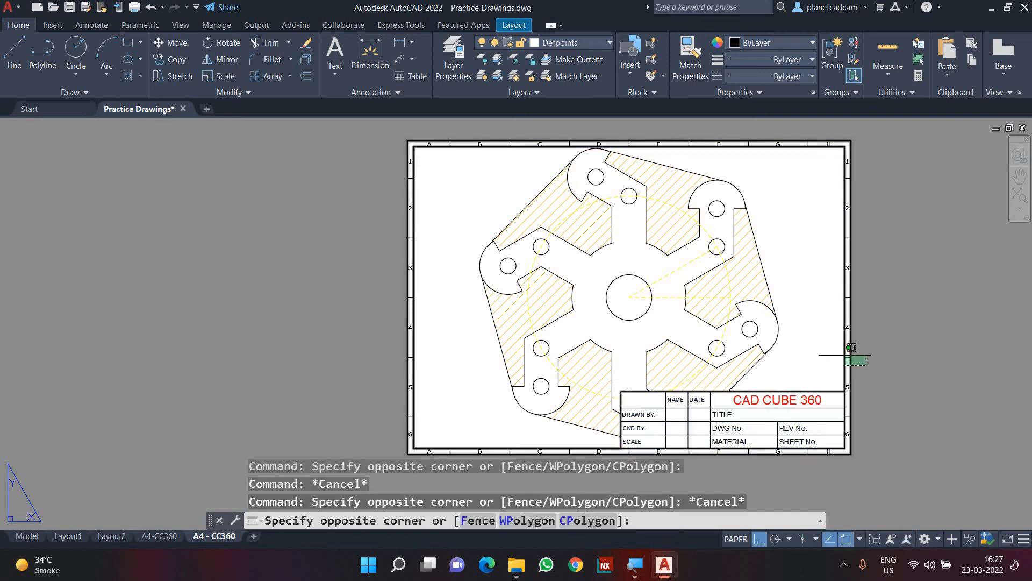
{"action": "key", "text": "Escape"}
{"action": "left_click", "coordinate": [845, 344]}
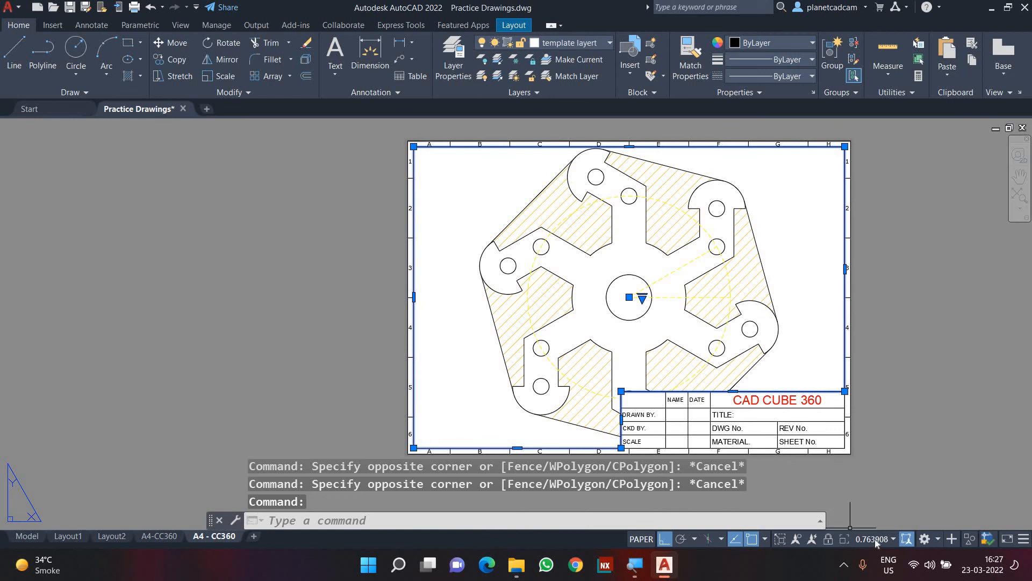
{"action": "left_click", "coordinate": [876, 541]}
{"action": "left_click", "coordinate": [860, 204]}
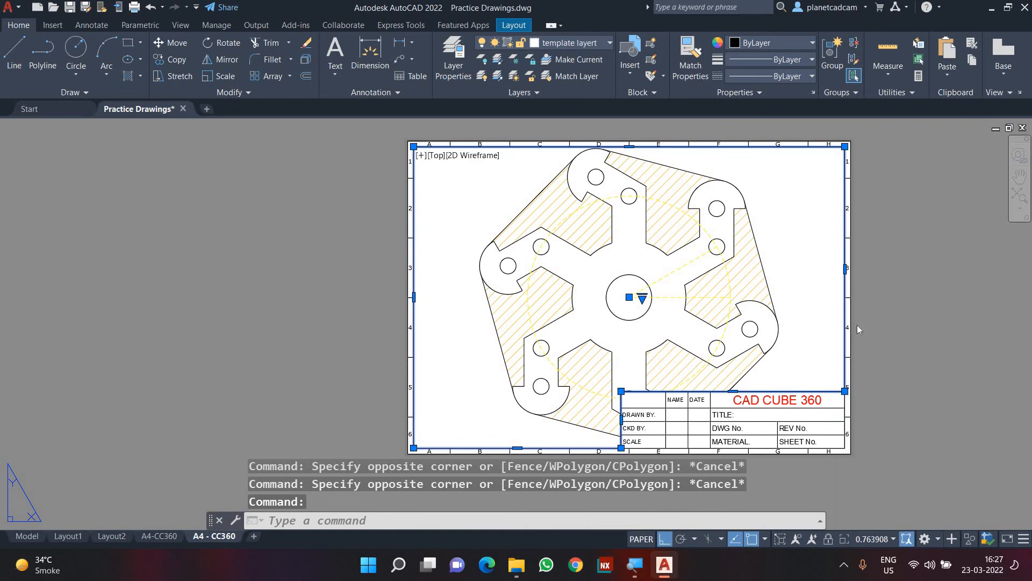
{"action": "left_click", "coordinate": [889, 538]}
{"action": "left_click", "coordinate": [889, 539]}
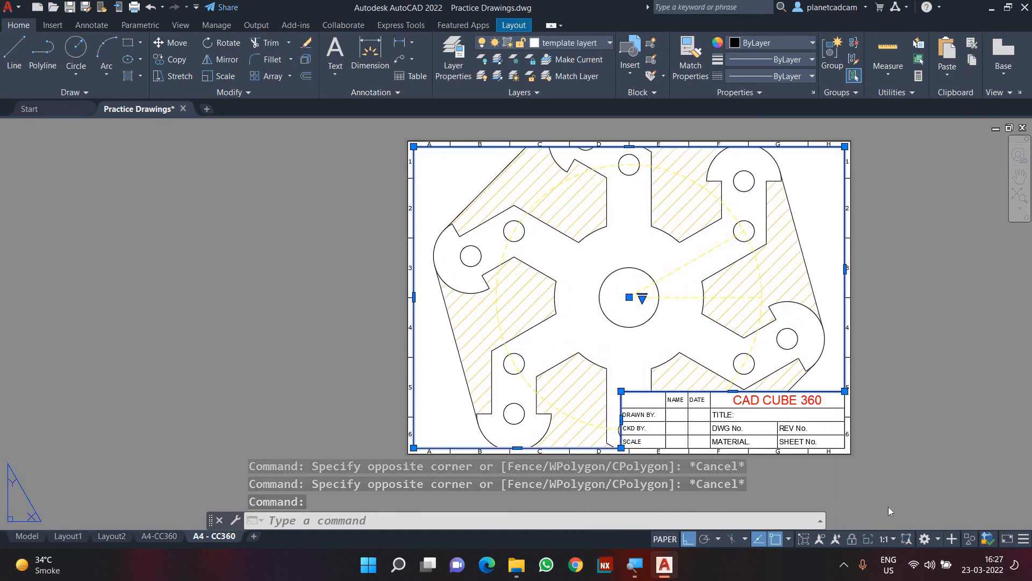
{"action": "left_click", "coordinate": [884, 539]}
{"action": "left_click", "coordinate": [886, 231]}
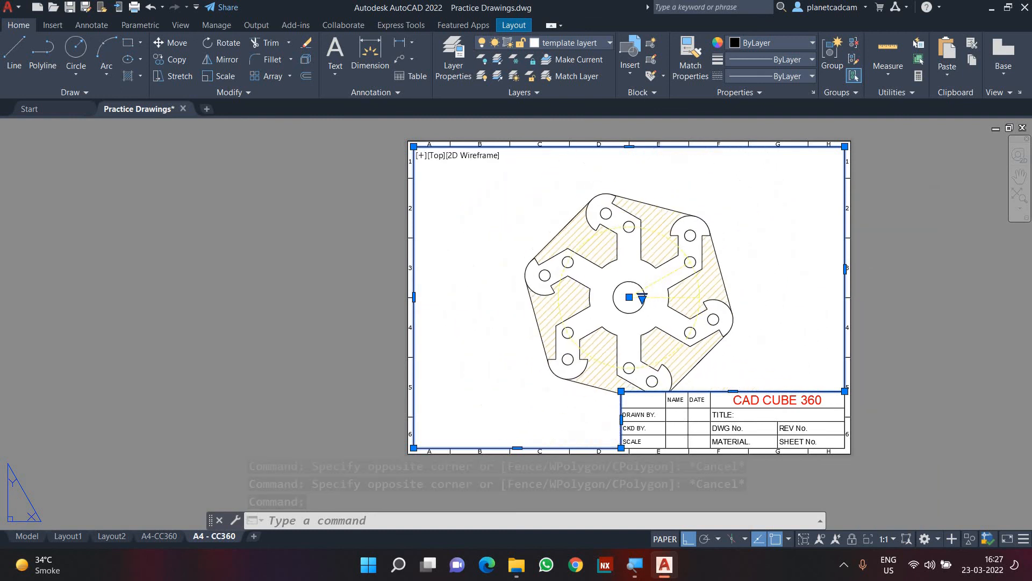
Shift the hexagonal plate inside the active viewport so it sits clear above the title block, and return to paper space
{"action": "mouse_move", "coordinate": [735, 338]}
{"action": "middle_mouse_down"}
{"action": "mouse_move", "coordinate": [726, 313]}
{"action": "mouse_move", "coordinate": [733, 323]}
{"action": "mouse_move", "coordinate": [728, 304]}
{"action": "mouse_move", "coordinate": [746, 294]}
{"action": "middle_mouse_up"}
{"action": "left_click", "coordinate": [732, 311]}
{"action": "key", "text": "Escape"}
{"action": "double_click", "coordinate": [732, 311]}
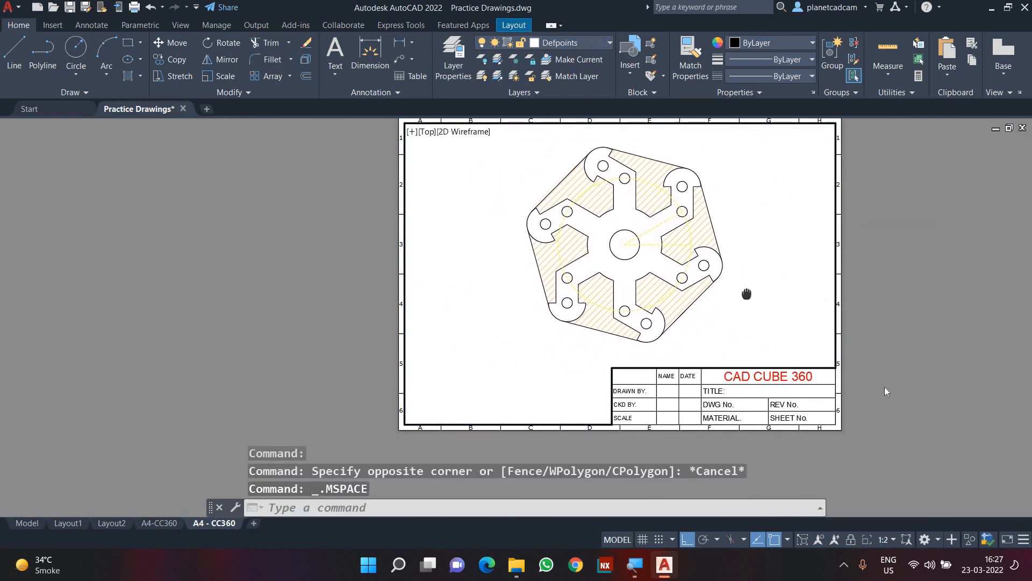
{"action": "double_click", "coordinate": [888, 398]}
{"action": "key", "text": "Escape"}
{"action": "key", "text": "Escape"}
Complete the title block's TITLE cell with DWG PAGE 26 and its DWG No. cell with 26
{"action": "scroll", "coordinate": [740, 414], "scroll_direction": "up", "scroll_amount": 4}
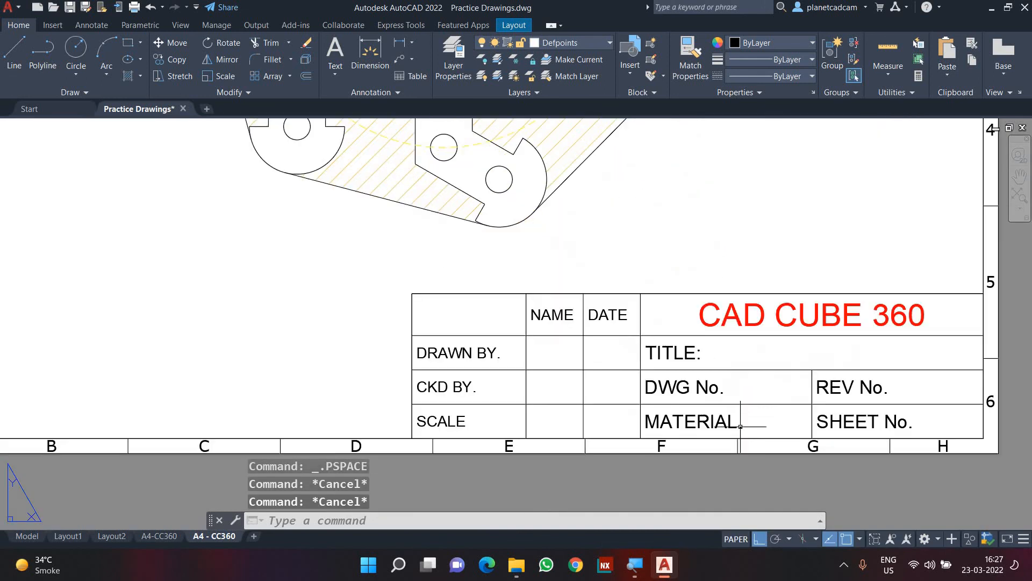
{"action": "double_click", "coordinate": [723, 355]}
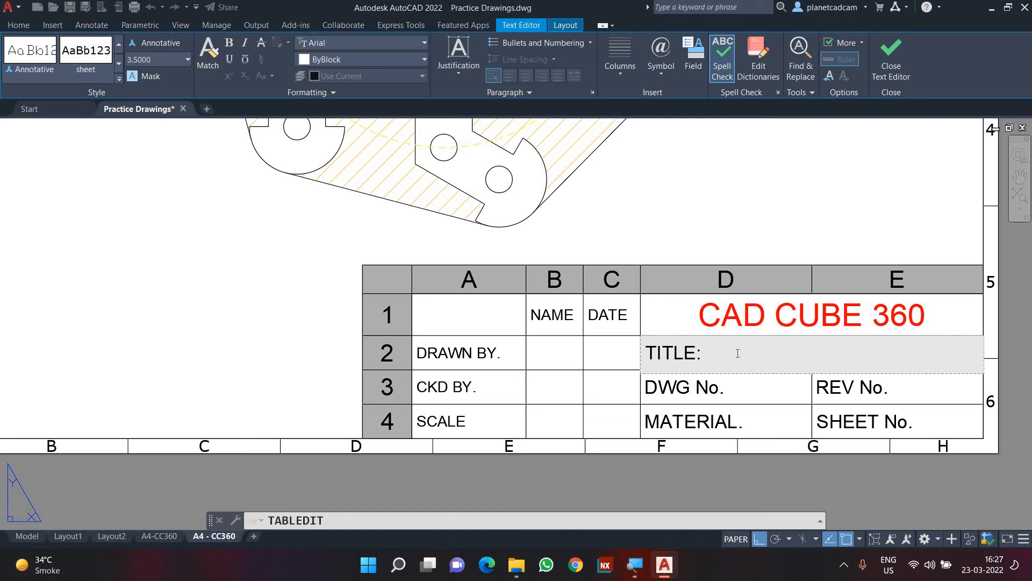
{"action": "type", "text": "PAGE 26"}
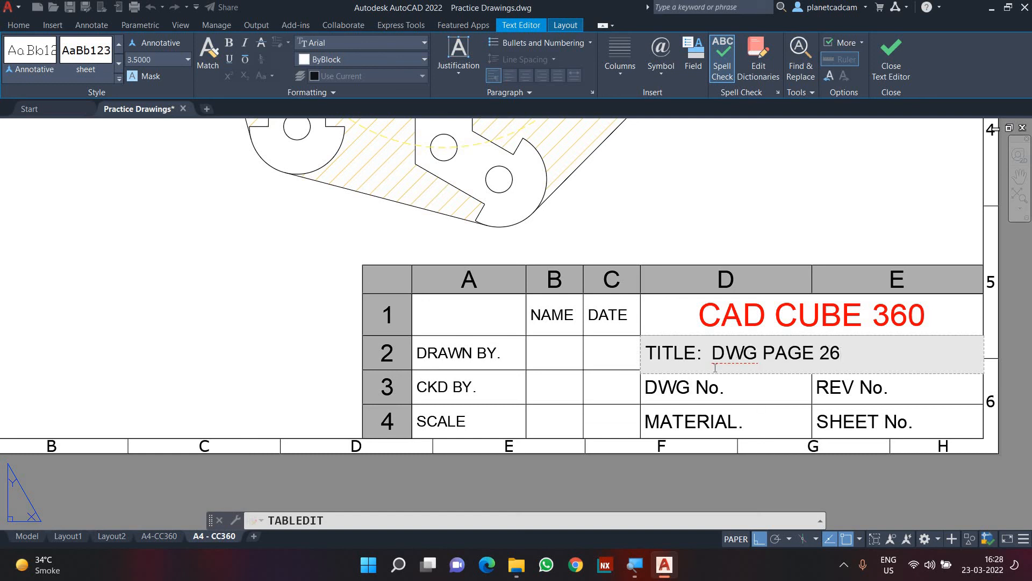
{"action": "left_click", "coordinate": [757, 391]}
{"action": "left_click", "coordinate": [757, 391]}
{"action": "double_click", "coordinate": [757, 391]}
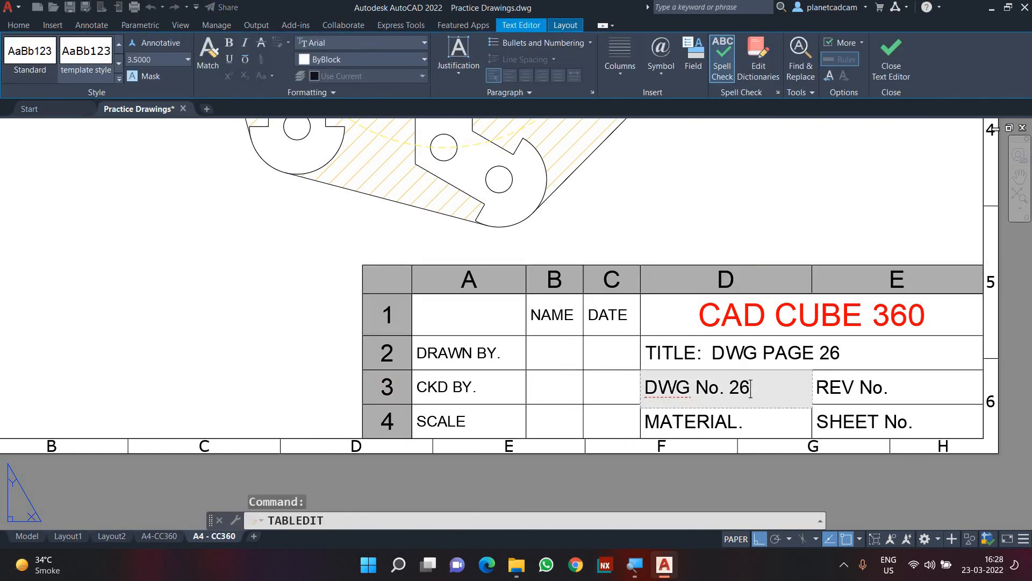
Fill in CS as the material and A as the revision number in the title block
{"action": "left_click", "coordinate": [759, 424]}
{"action": "left_click", "coordinate": [758, 424]}
{"action": "double_click", "coordinate": [758, 425]}
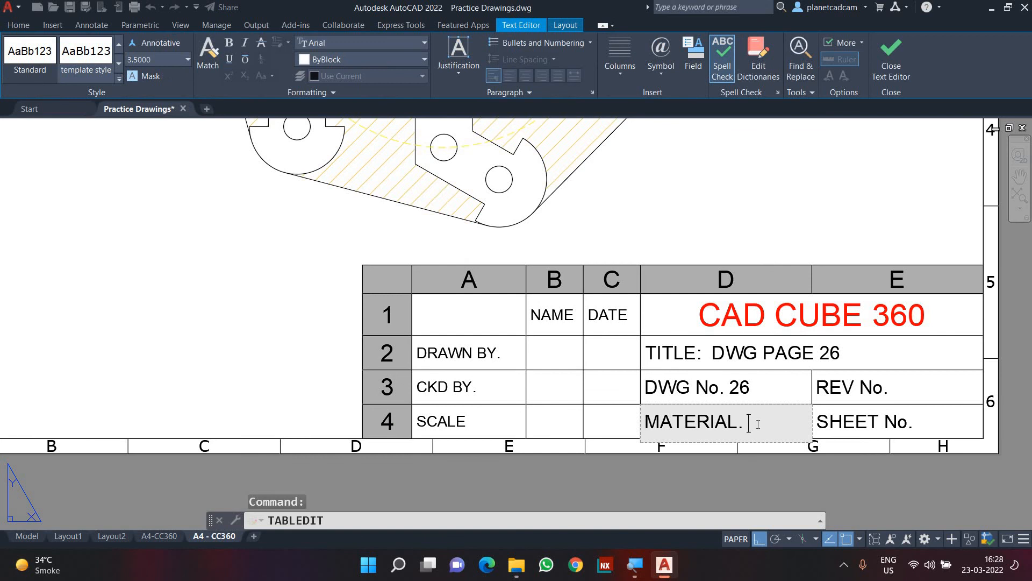
{"action": "left_click", "coordinate": [906, 392]}
{"action": "left_click", "coordinate": [907, 389]}
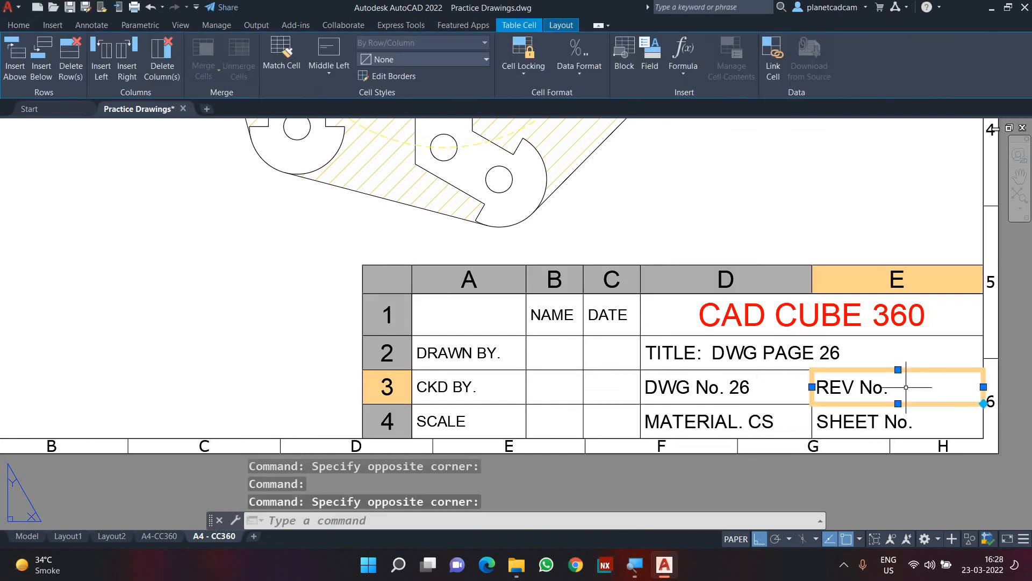
{"action": "double_click", "coordinate": [907, 389]}
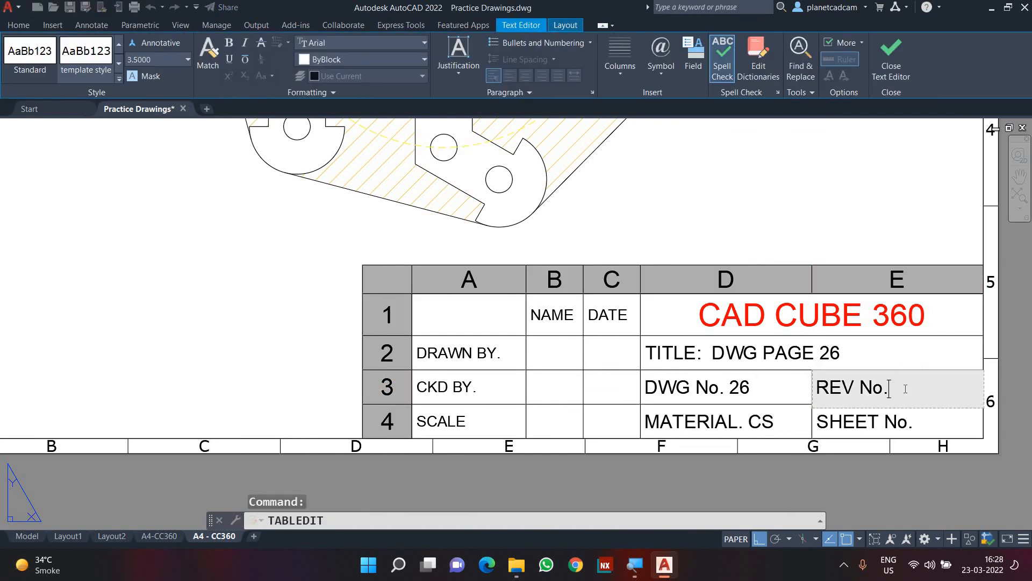
Enter 1 as the sheet number in the title block and leave the table with nothing selected
{"action": "left_click", "coordinate": [918, 421]}
{"action": "left_click", "coordinate": [920, 422]}
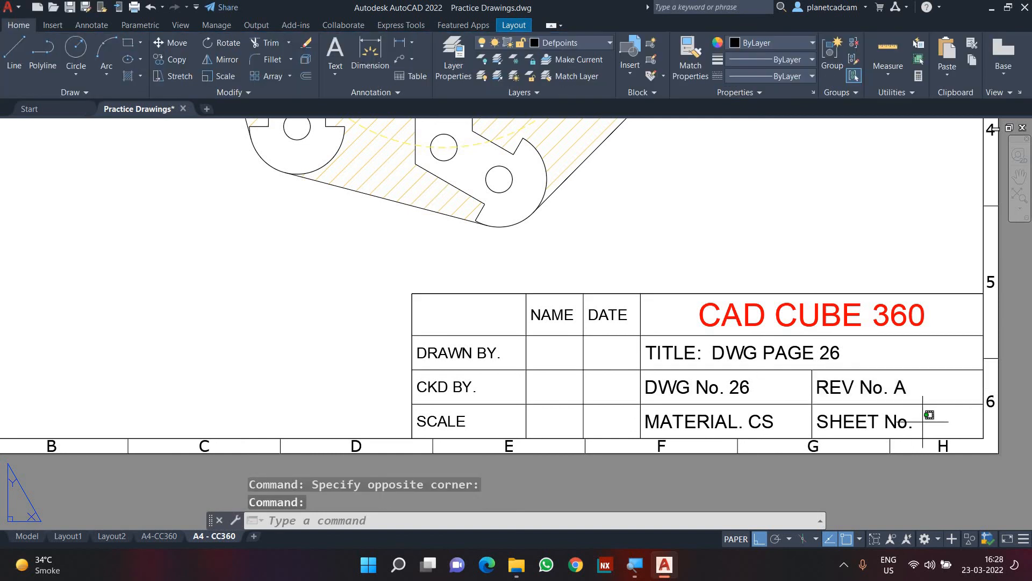
{"action": "double_click", "coordinate": [925, 422]}
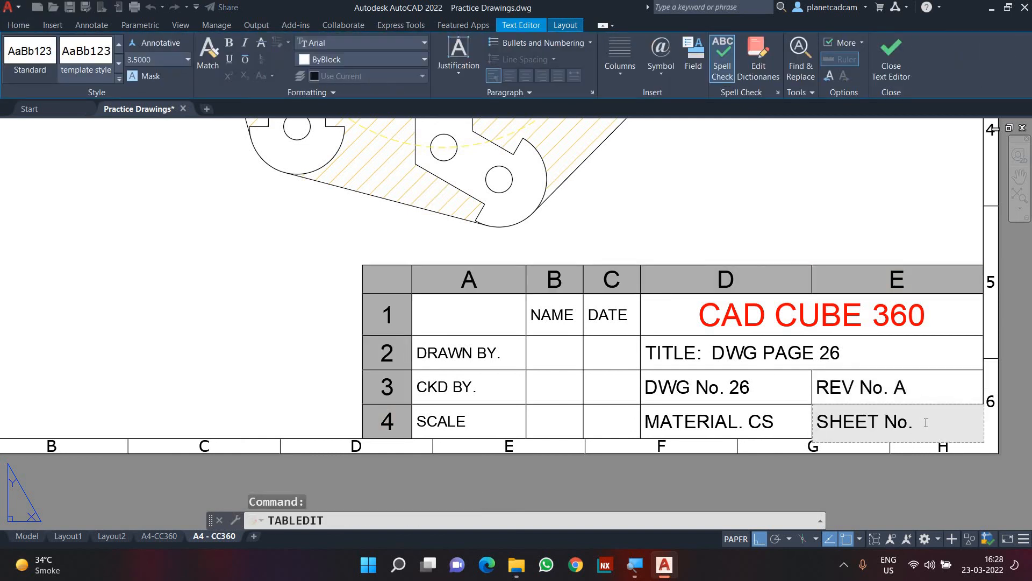
{"action": "left_click", "coordinate": [560, 355]}
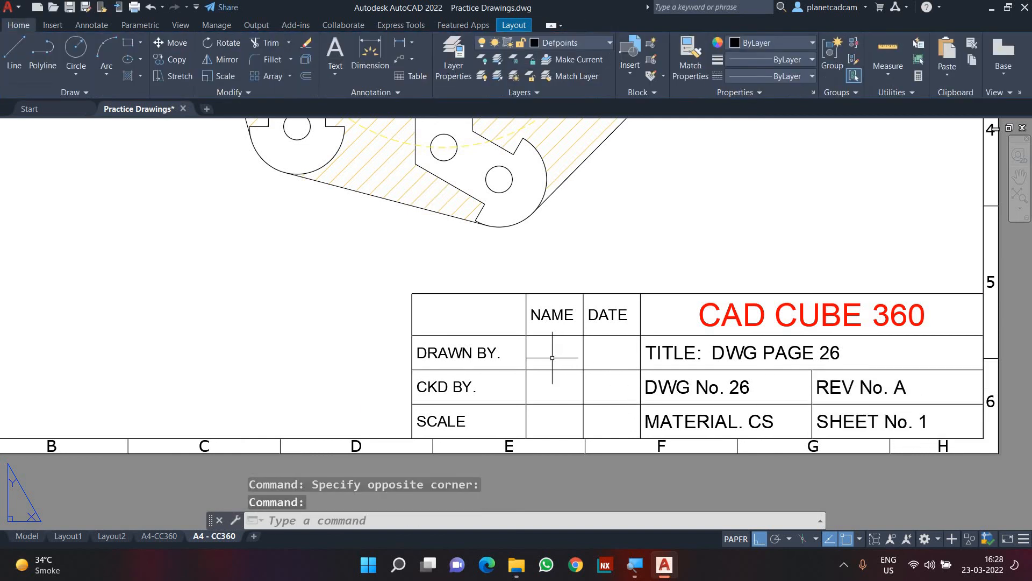
{"action": "double_click", "coordinate": [562, 428]}
{"action": "scroll", "coordinate": [668, 409], "scroll_direction": "down", "scroll_amount": 4}
{"action": "middle_click_drag", "start_coordinate": [618, 389], "coordinate": [623, 428]}
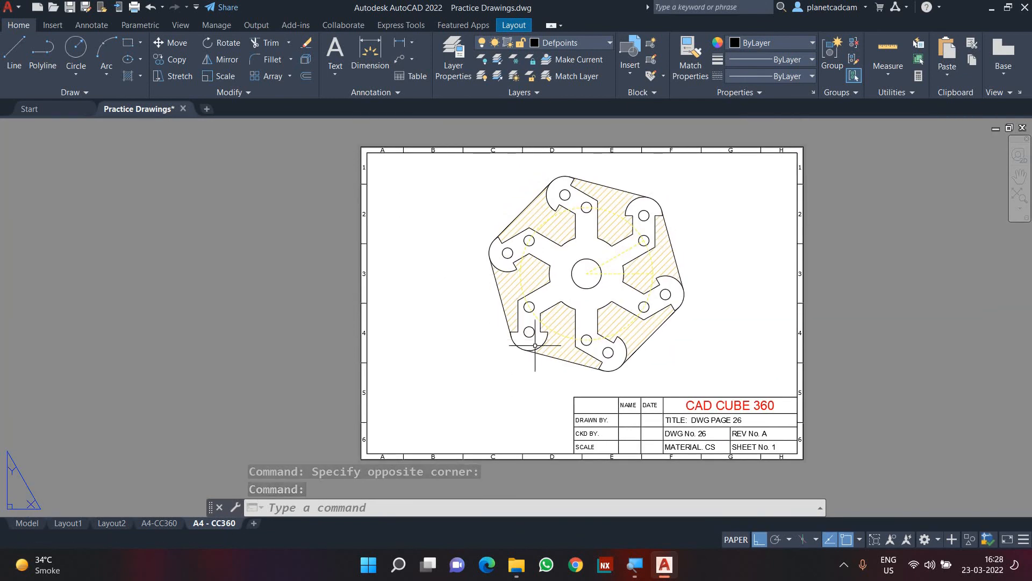
{"action": "left_click", "coordinate": [648, 406]}
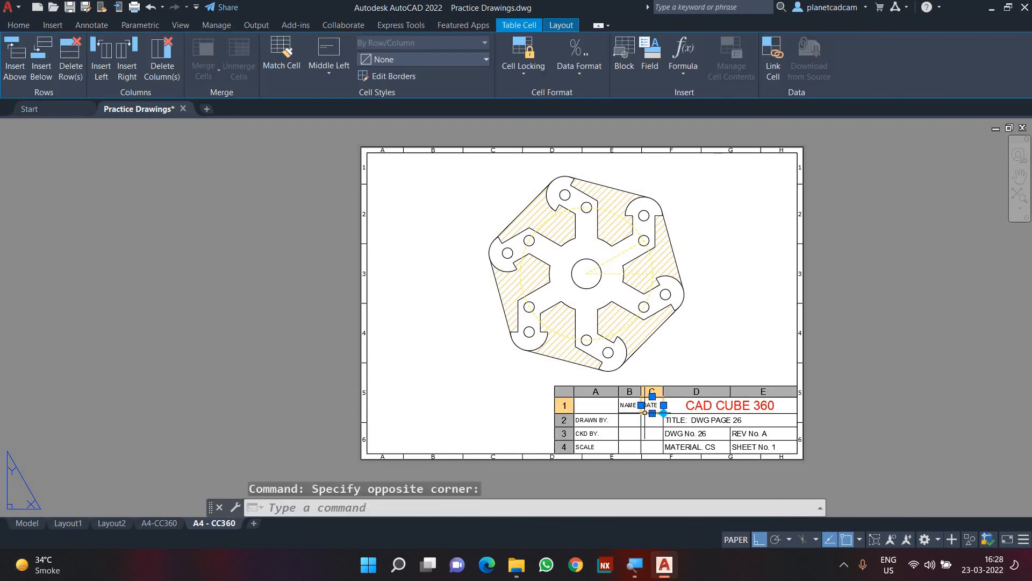
{"action": "key", "text": "Escape"}
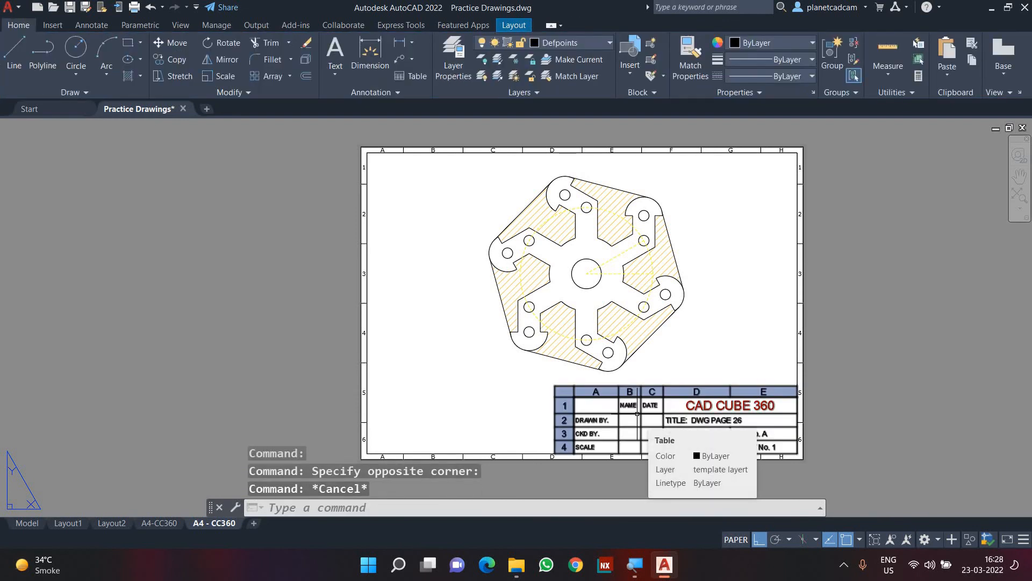
Plot the single A4 - CC360 sheet with AutoCAD PDF (High Quality Print).pc3 and save it as Practice Drawings-A4 - CC360.pdf in Documents
{"action": "key", "text": "ctrl+p"}
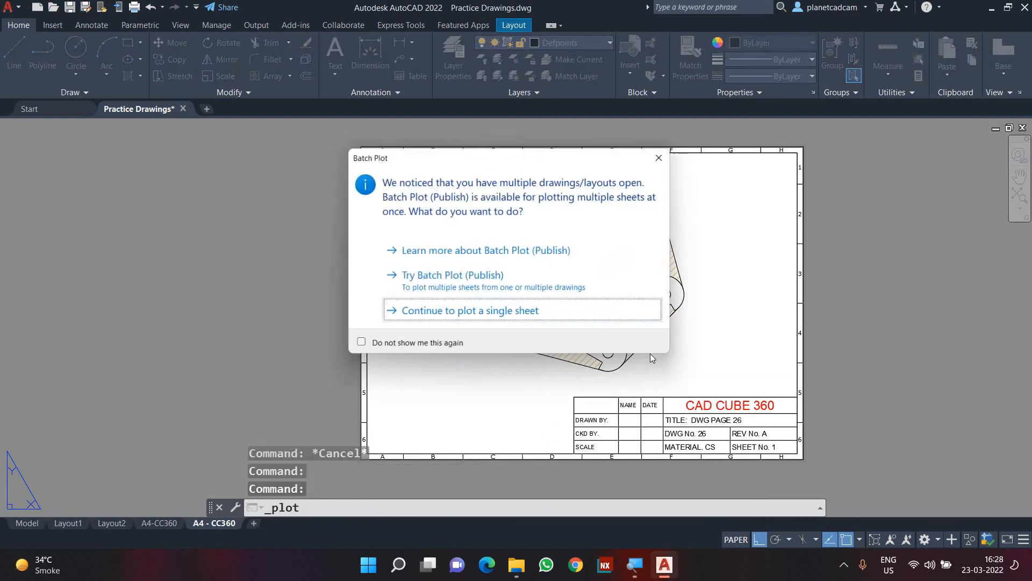
{"action": "left_click", "coordinate": [530, 317]}
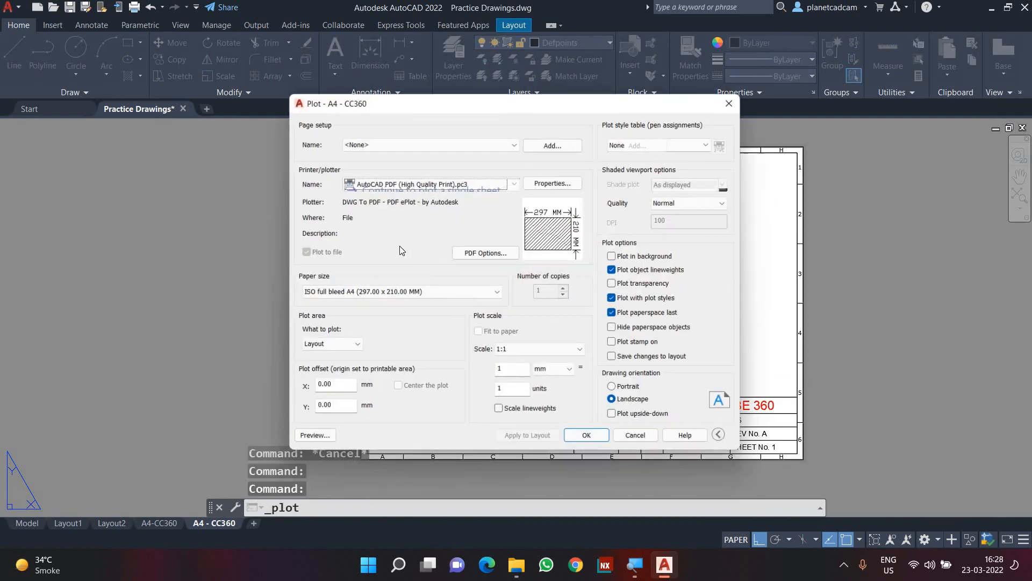
{"action": "left_click", "coordinate": [429, 182]}
{"action": "left_click", "coordinate": [428, 209]}
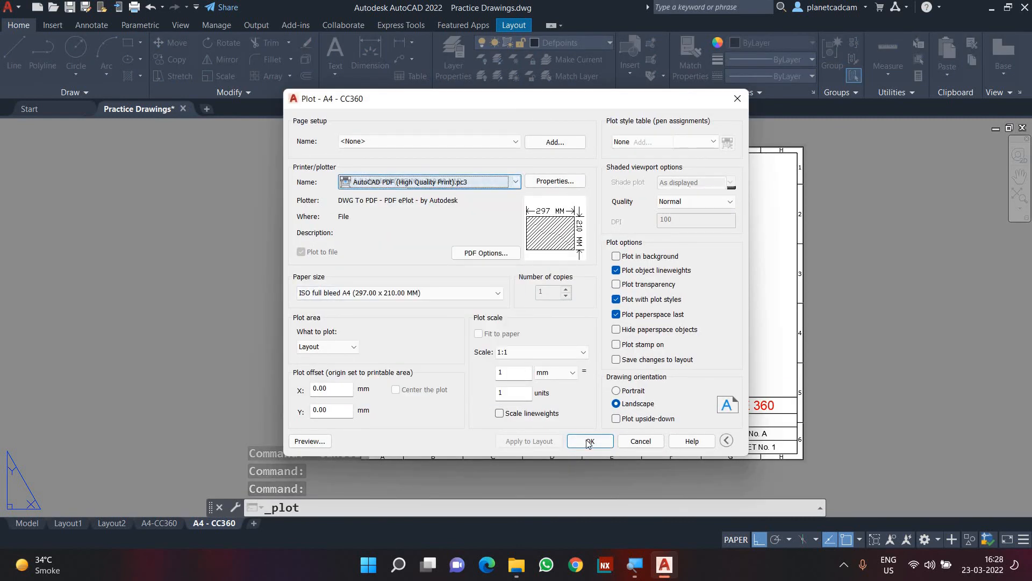
{"action": "left_click", "coordinate": [590, 445]}
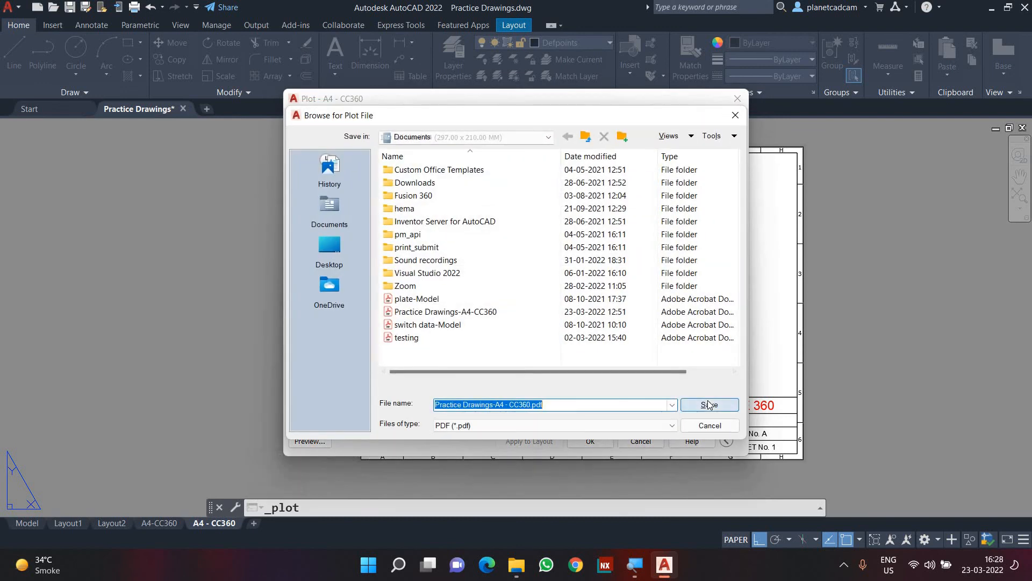
{"action": "left_click", "coordinate": [709, 404]}
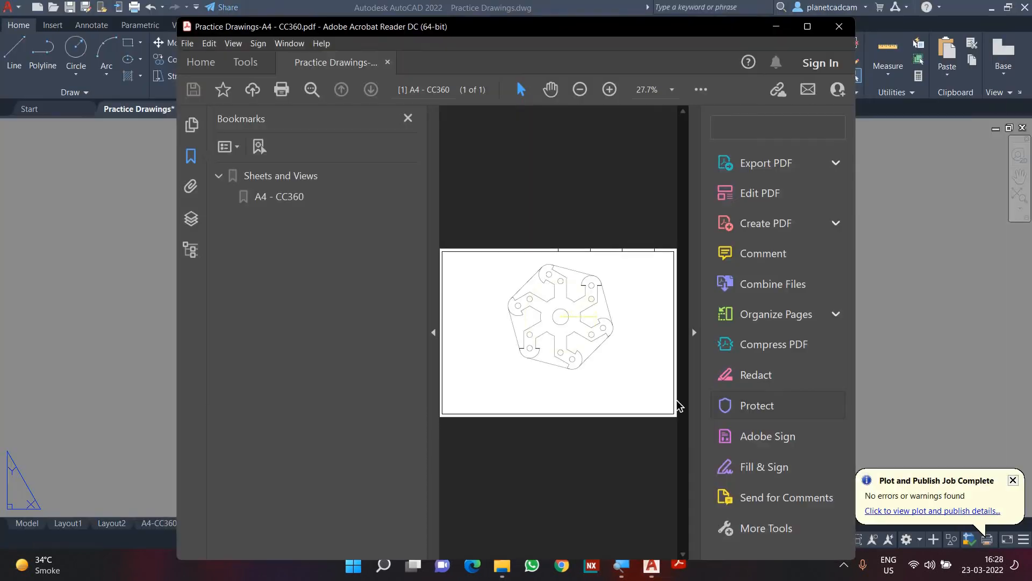
Examine the plotted sheet and its title block full screen in Adobe Acrobat Reader, and close the PDF
{"action": "left_click", "coordinate": [807, 27]}
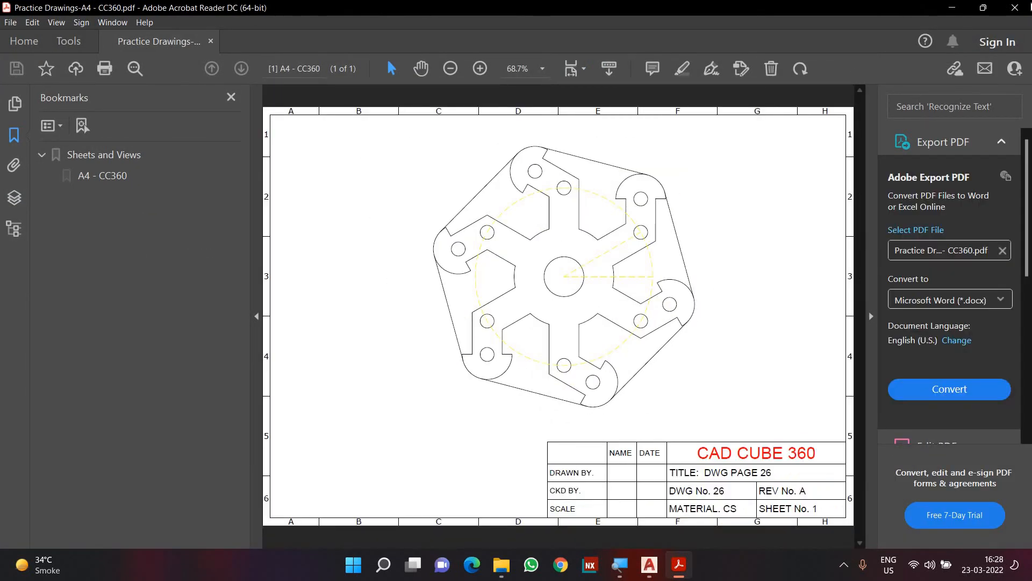
{"action": "left_click", "coordinate": [1025, 13]}
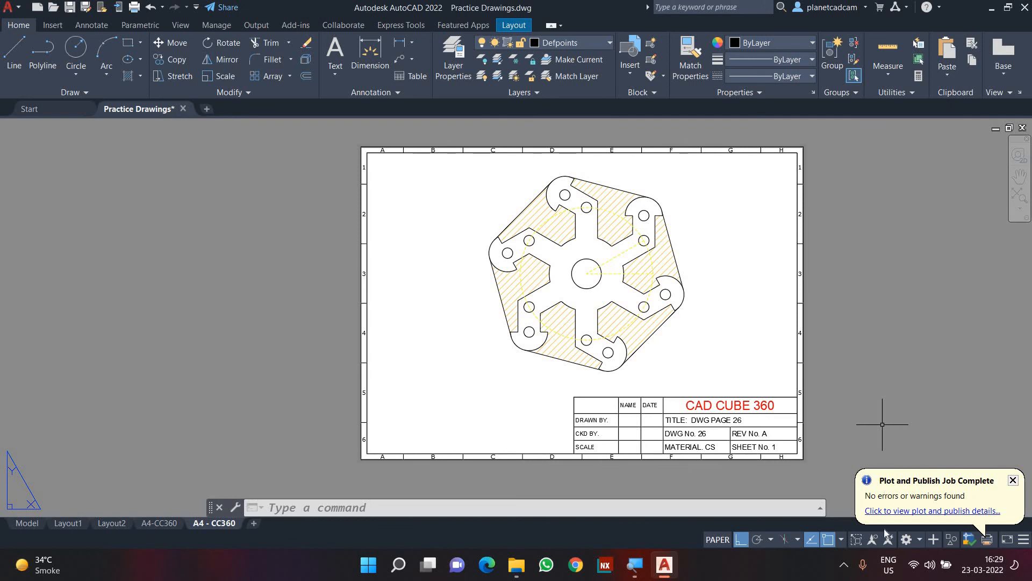
{"action": "left_click", "coordinate": [844, 567]}
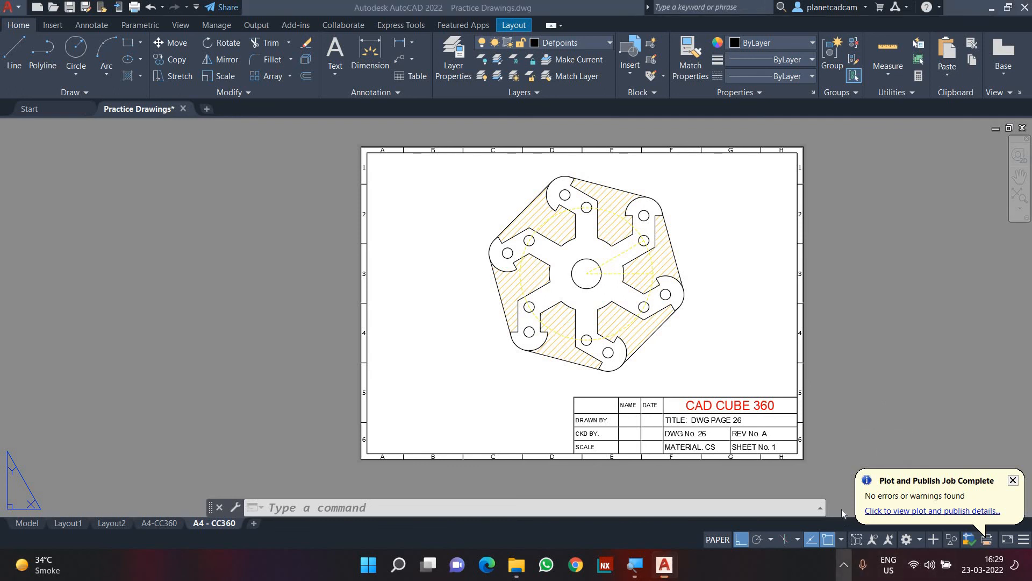